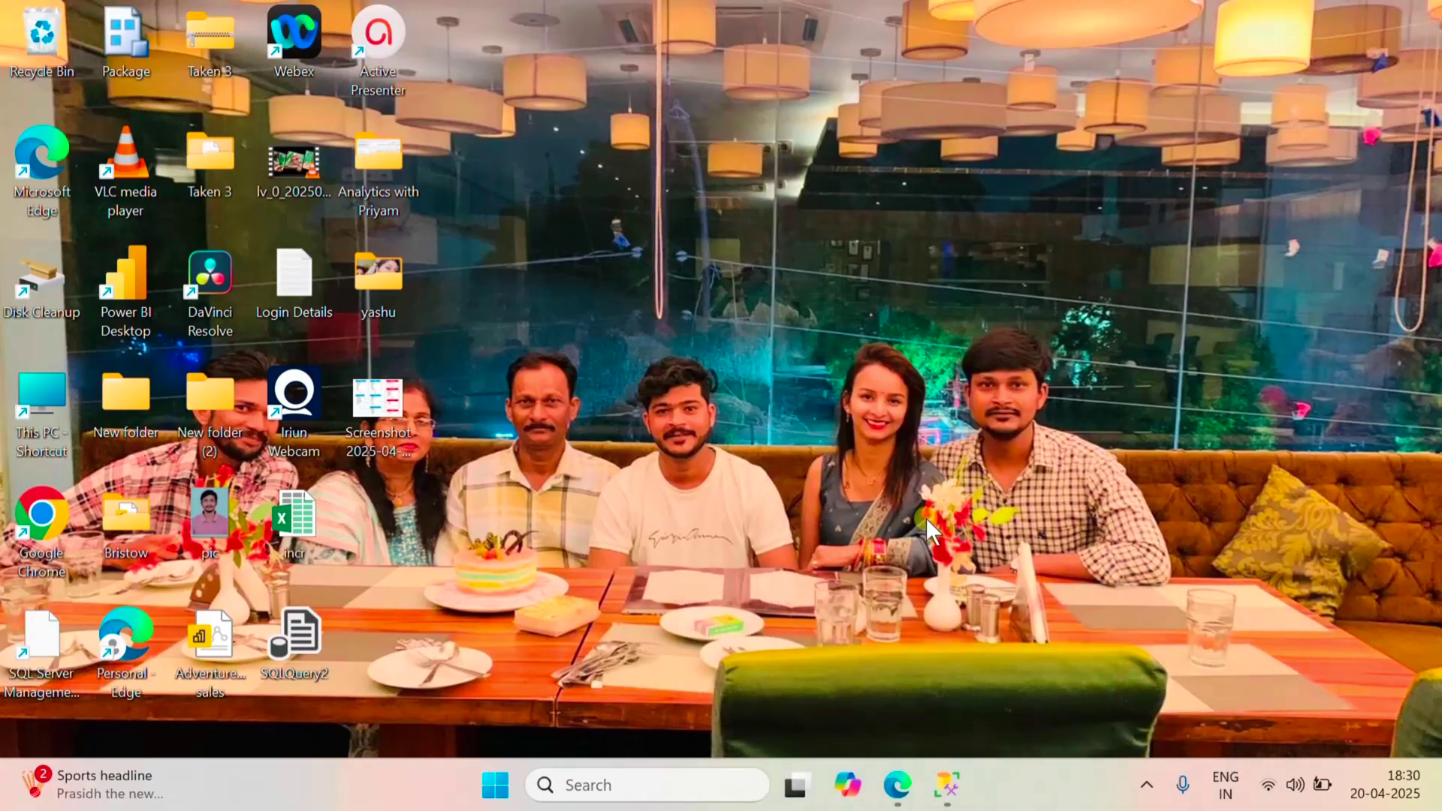
- Review the Happy database's tables in SQL Server Management Studio, and switch to the Fabric workspace in Microsoft Edge
click(948, 796)
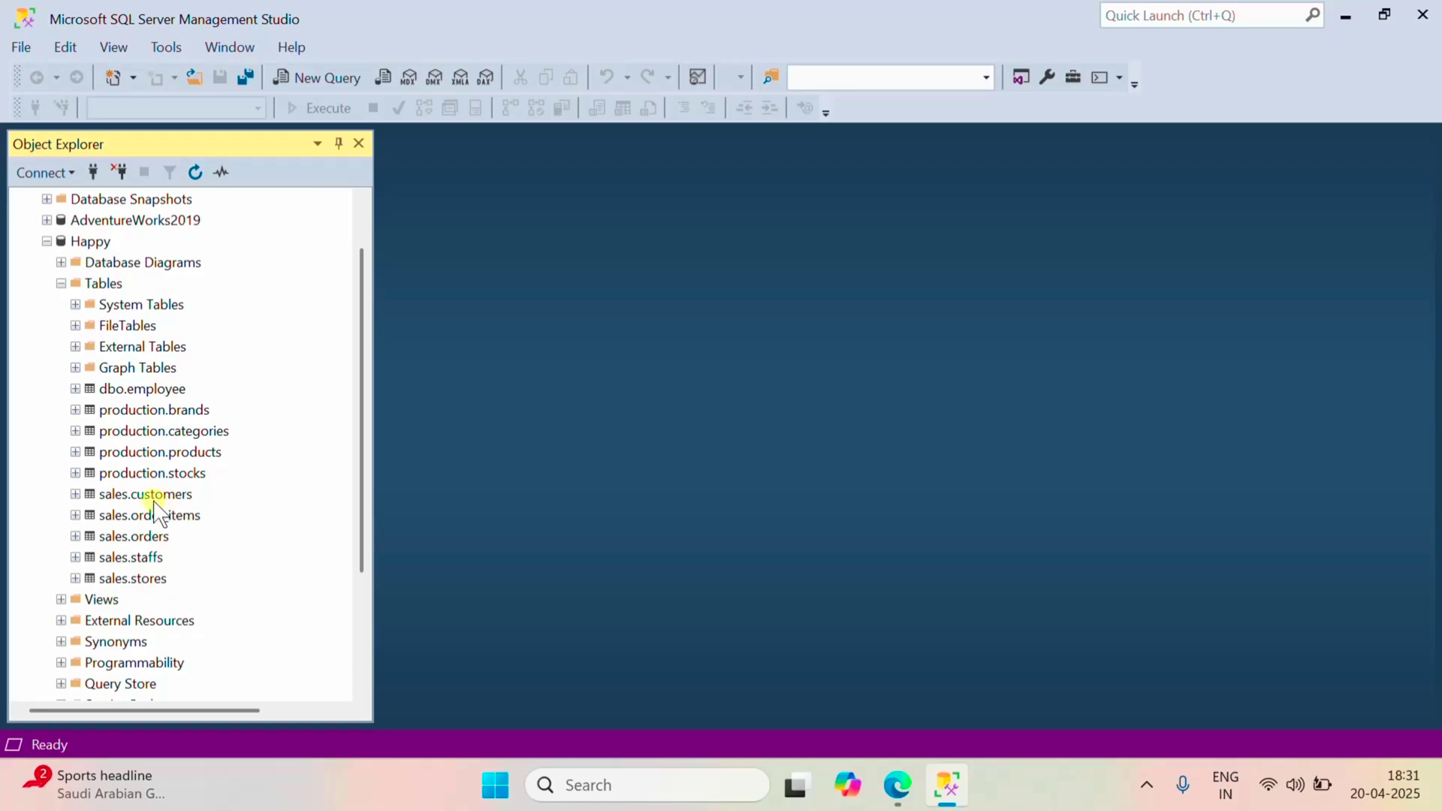
click(898, 784)
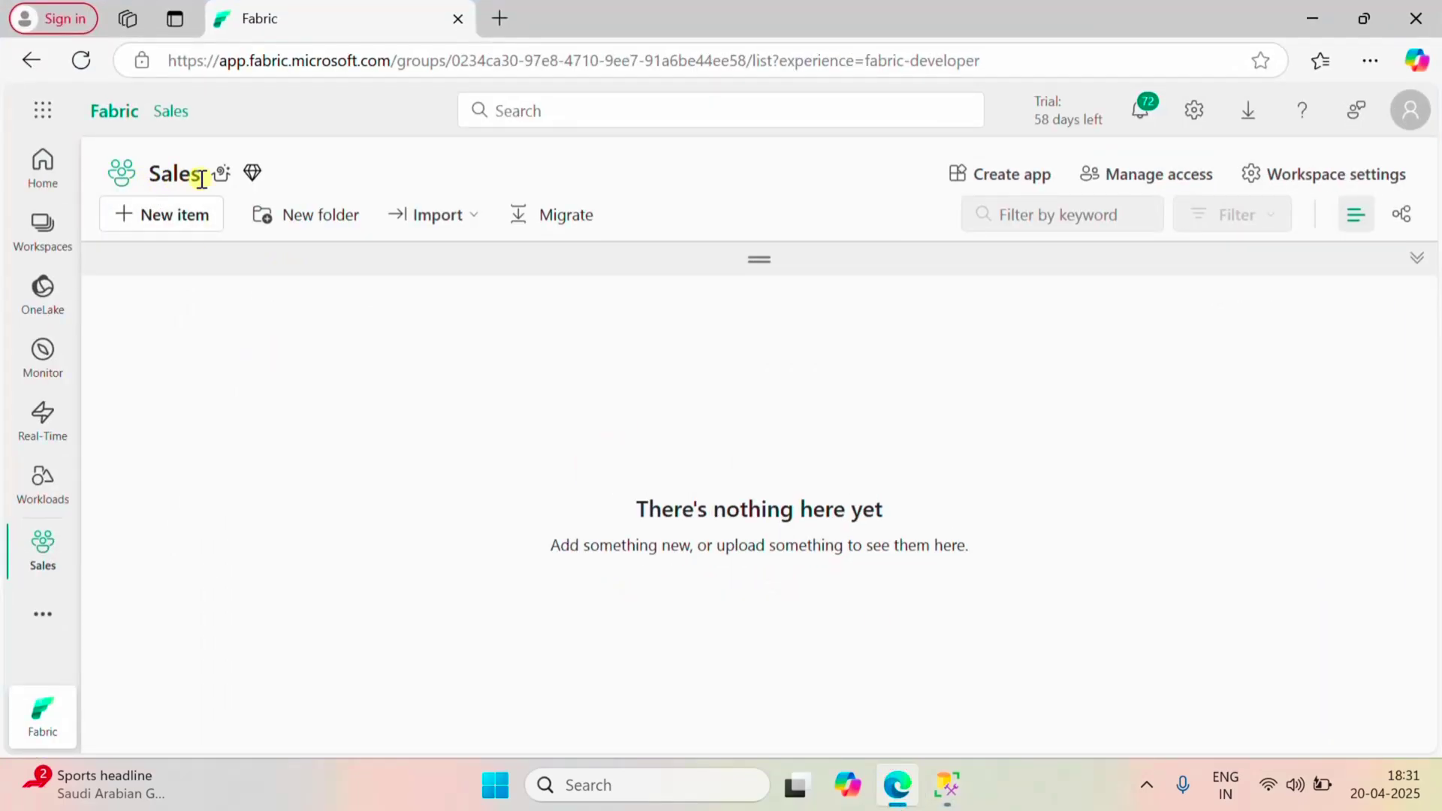
- Create a lakehouse named Bronze in the Sales workspace, without enabling lakehouse schemas
click(159, 222)
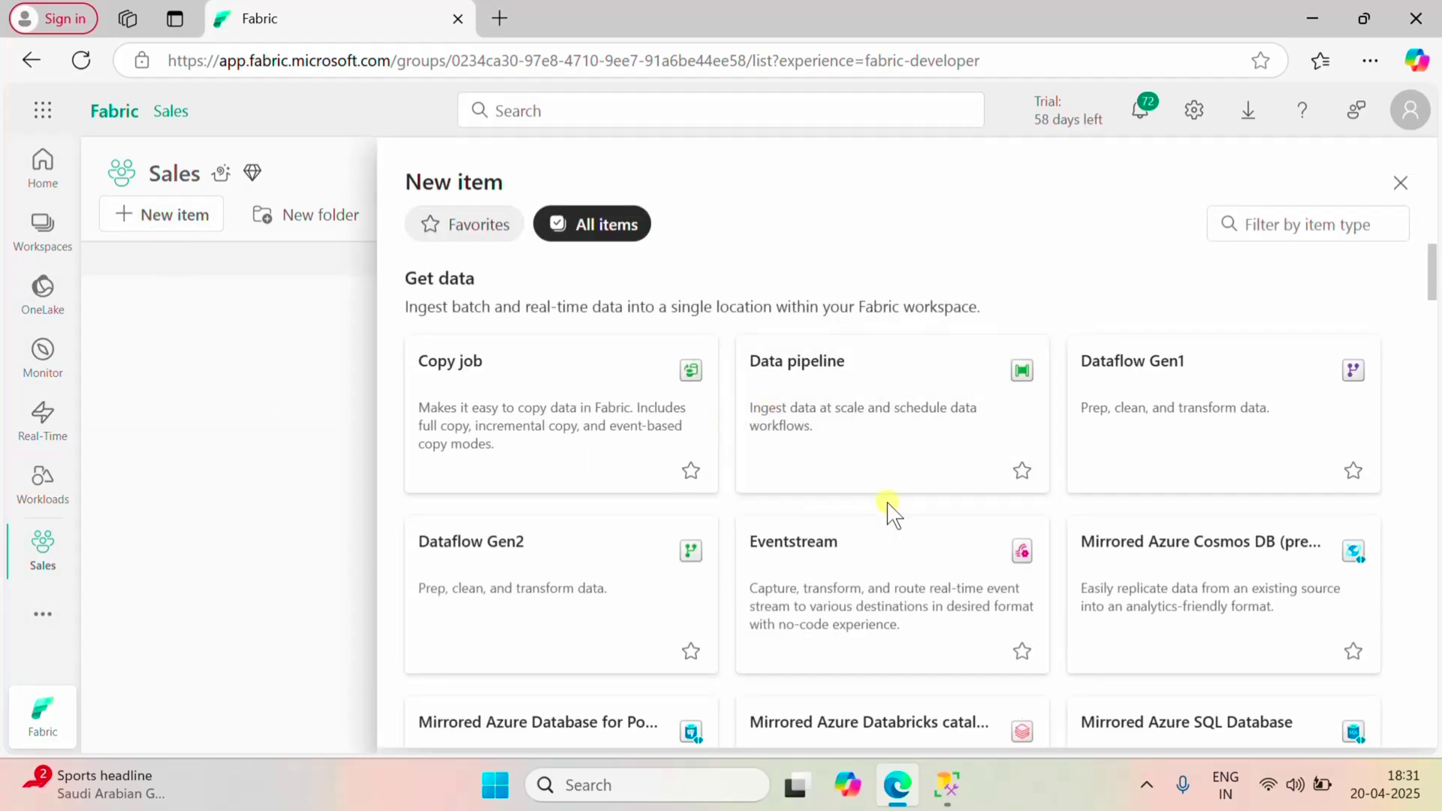
scroll(885, 508, down, 15)
scroll(1014, 505, up, 3)
scroll(1017, 505, down, 3)
scroll(1006, 560, down, 4)
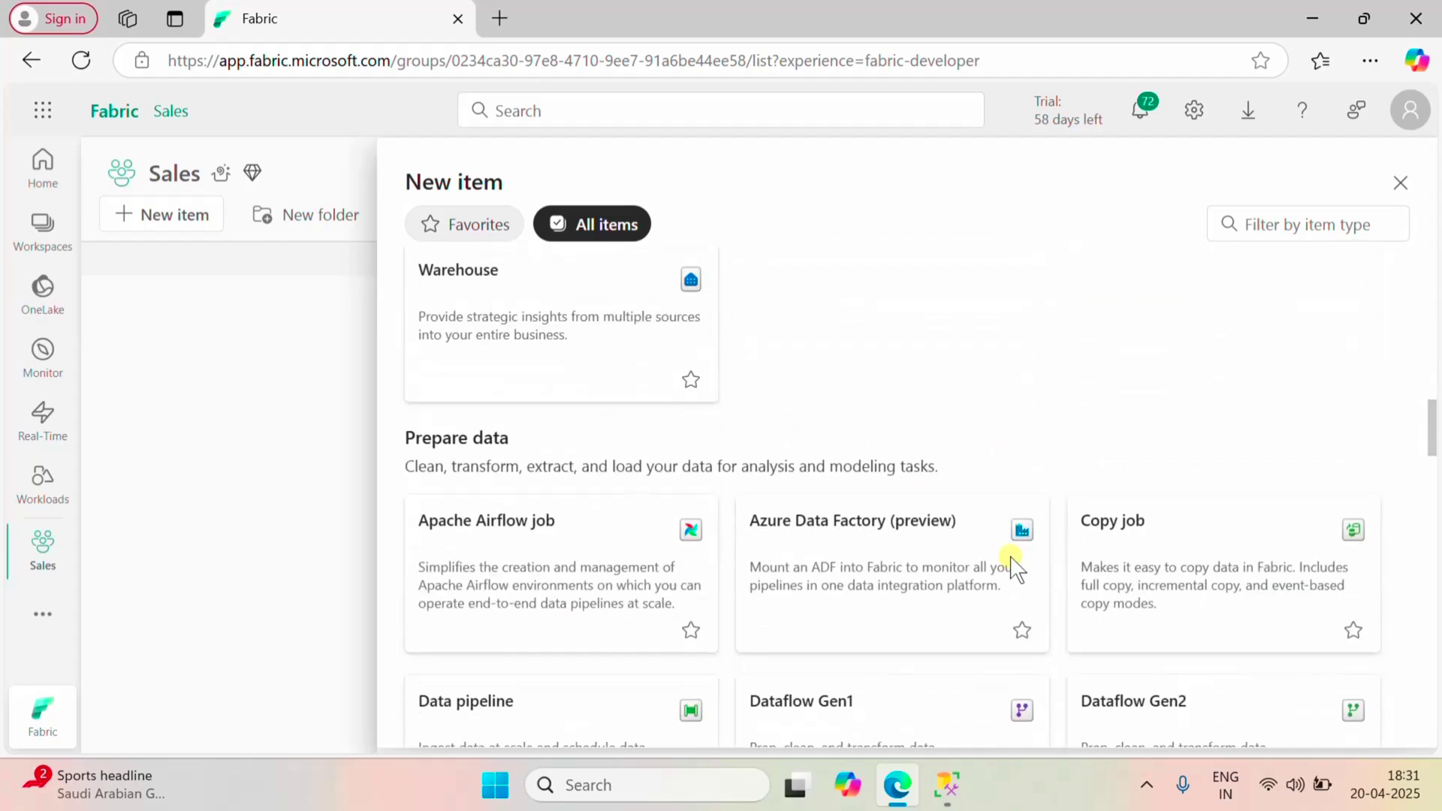
scroll(830, 553, up, 6)
scroll(1067, 584, up, 3)
click(1082, 555)
click(621, 409)
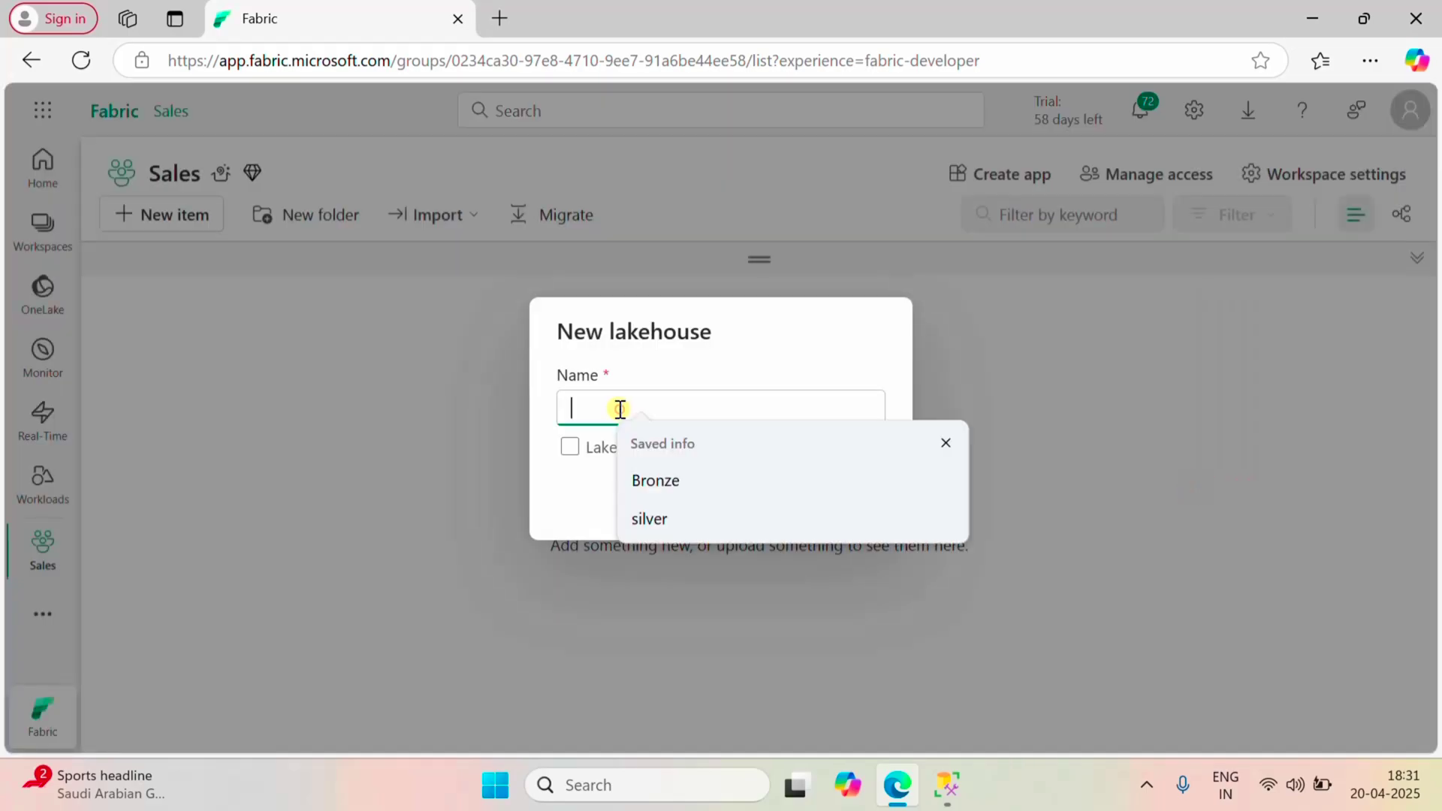
click(660, 482)
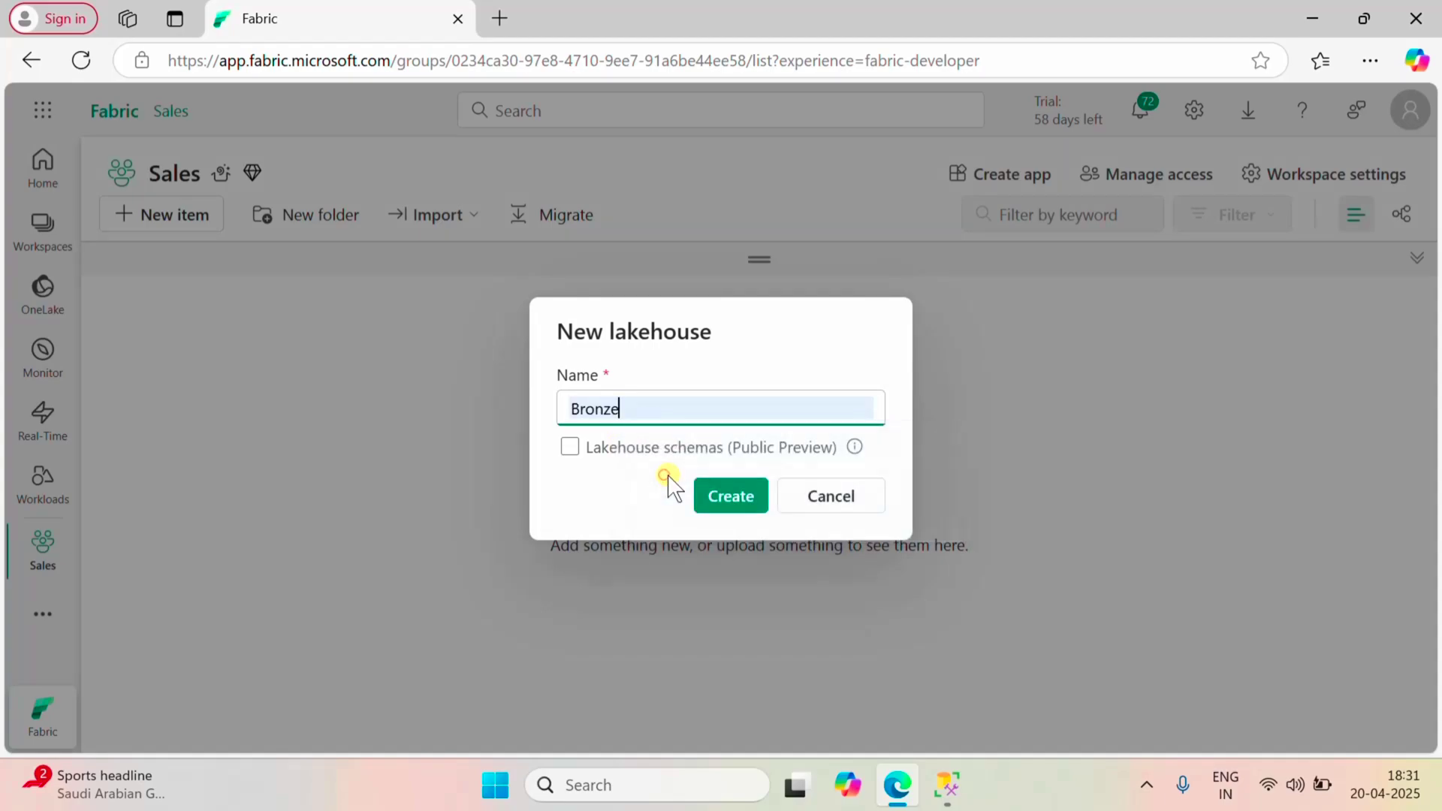
click(734, 496)
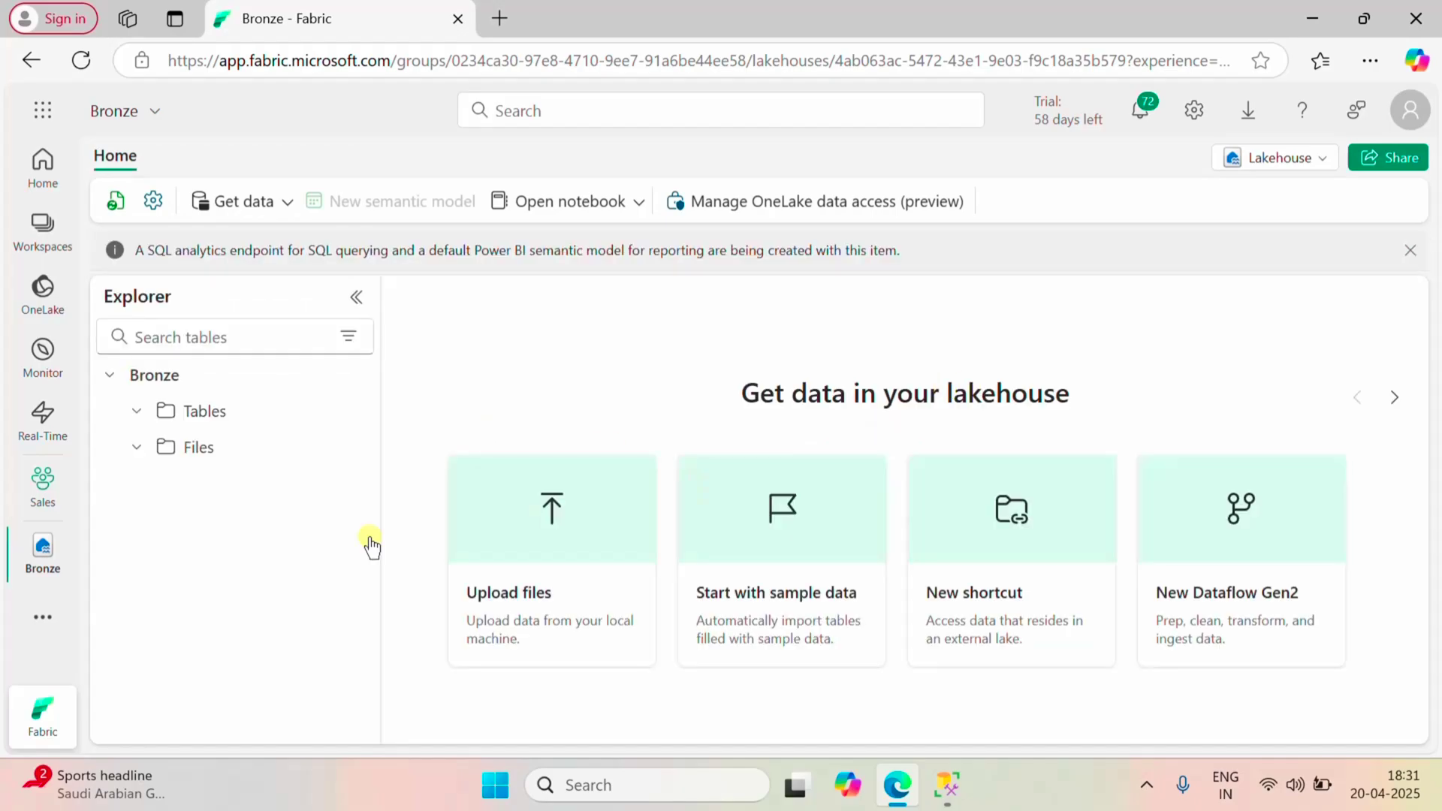
- Return to the Sales workspace and create a second lakehouse named Silver
click(50, 509)
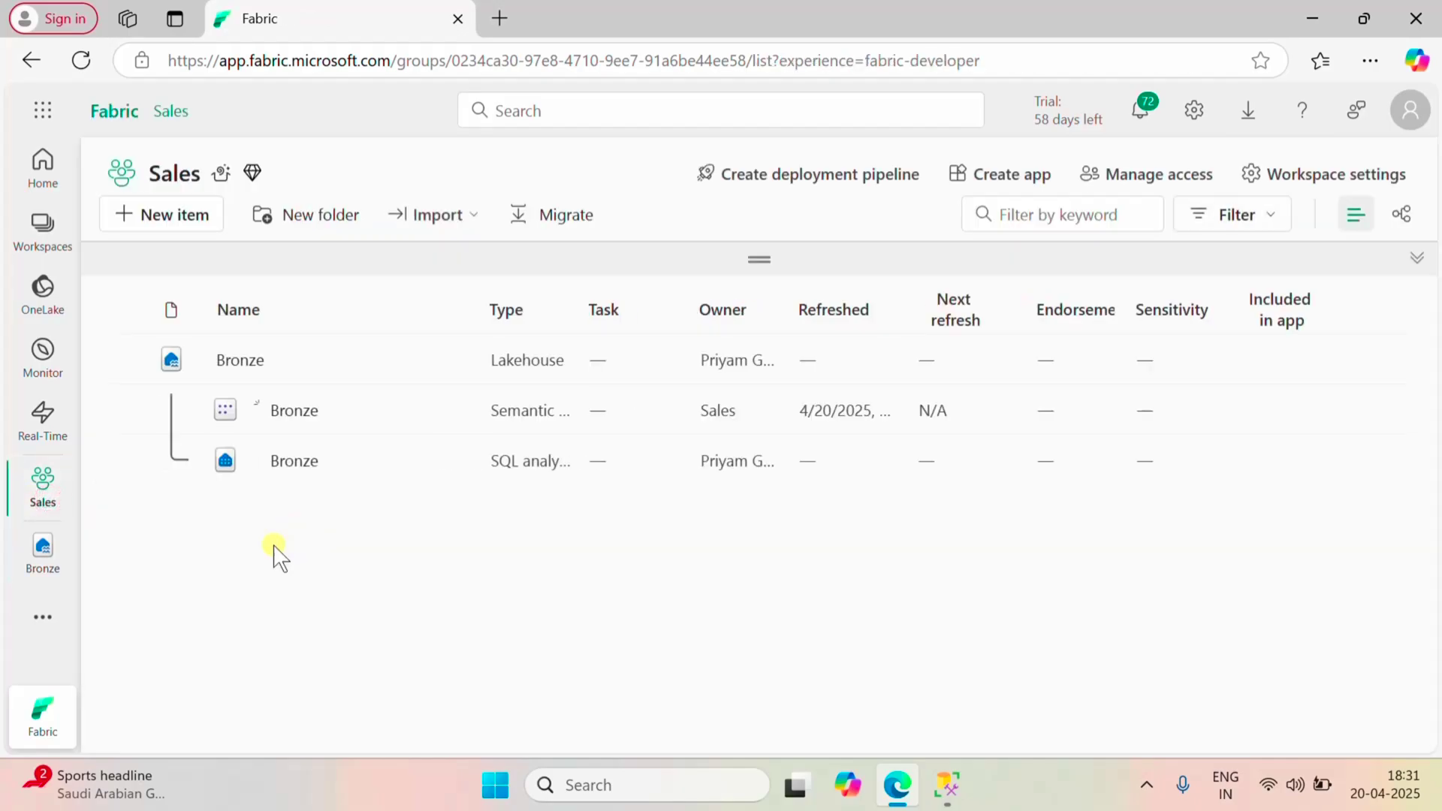
click(188, 229)
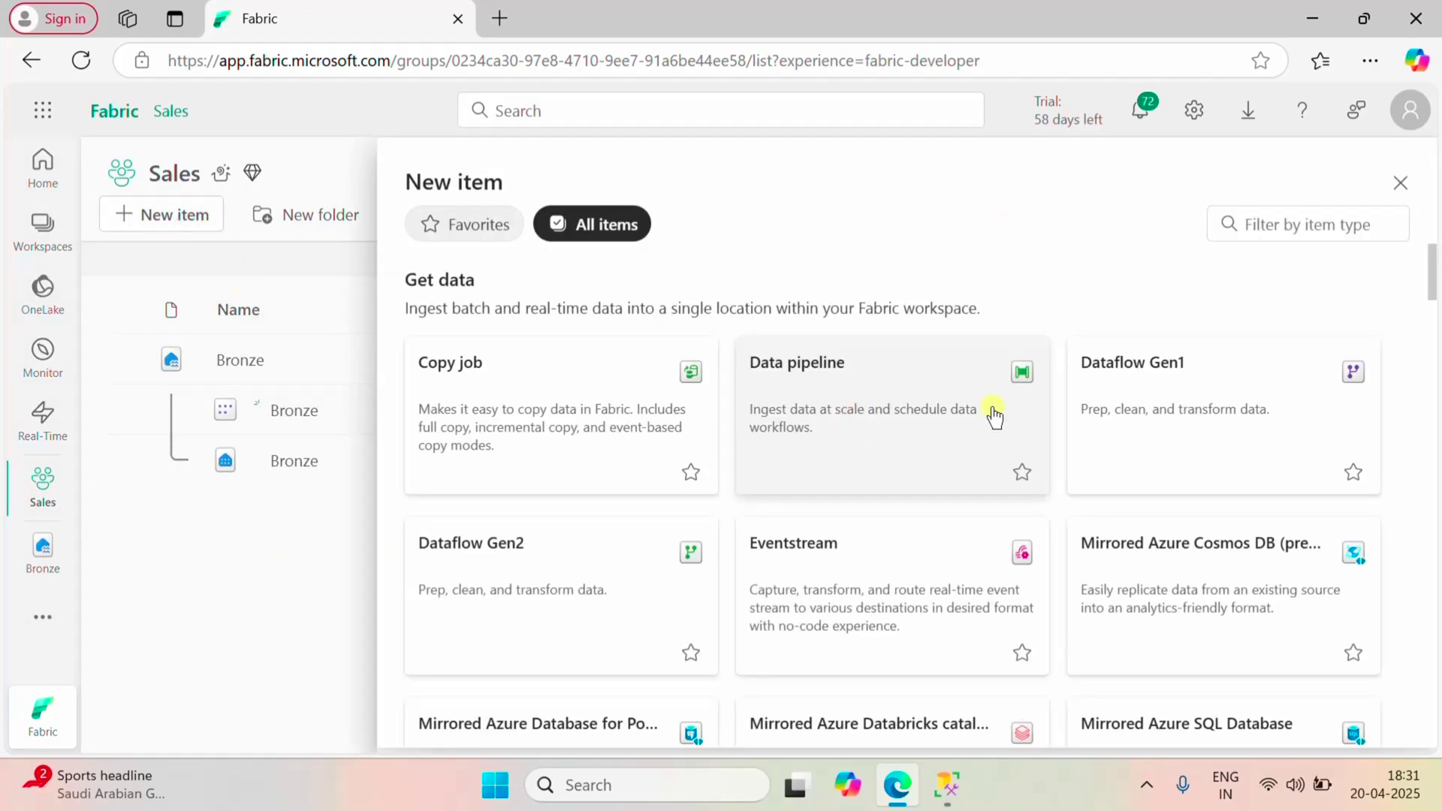
scroll(1111, 499, down, 3)
scroll(1070, 503, down, 6)
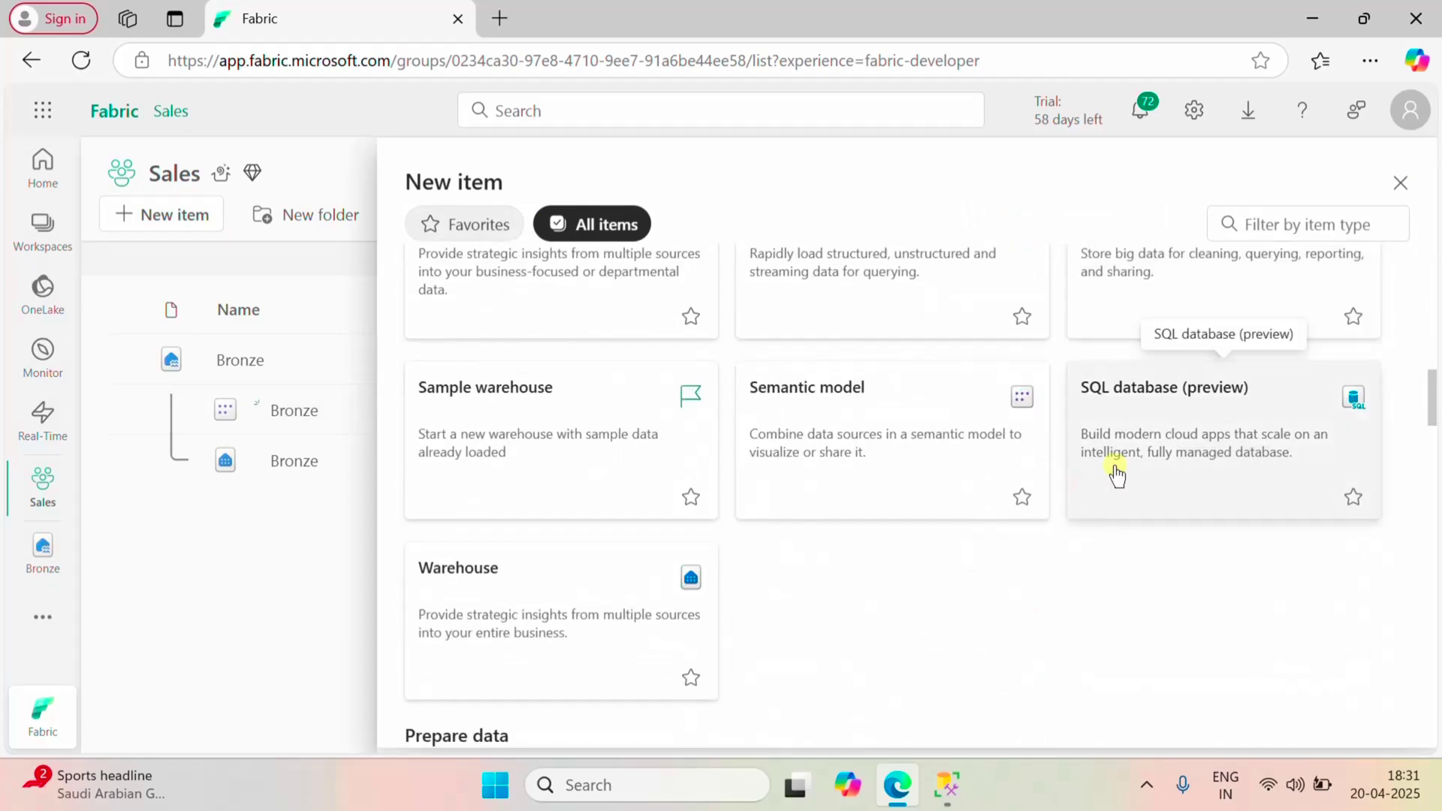
scroll(1114, 473, up, 2)
click(1169, 480)
click(632, 402)
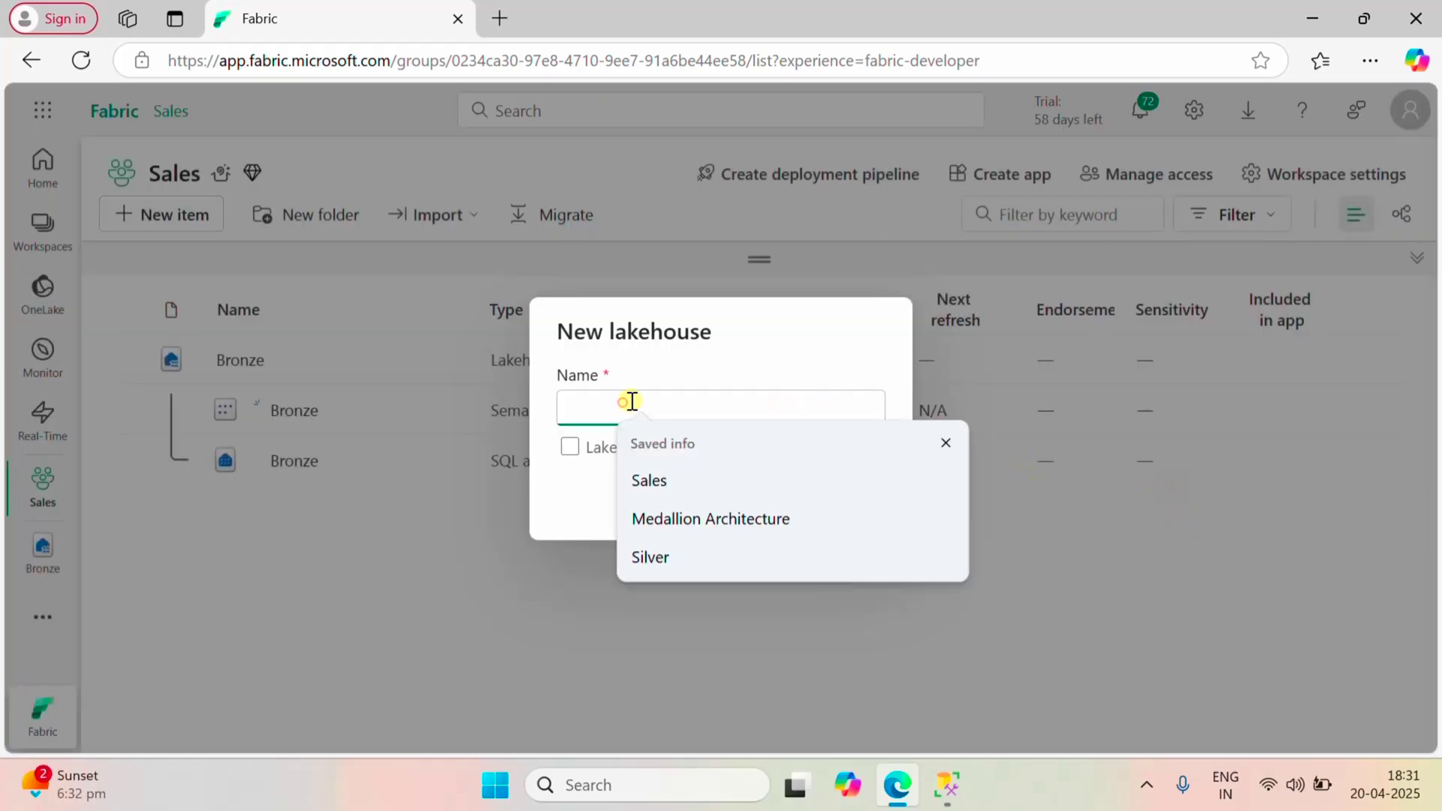
click(678, 556)
click(725, 496)
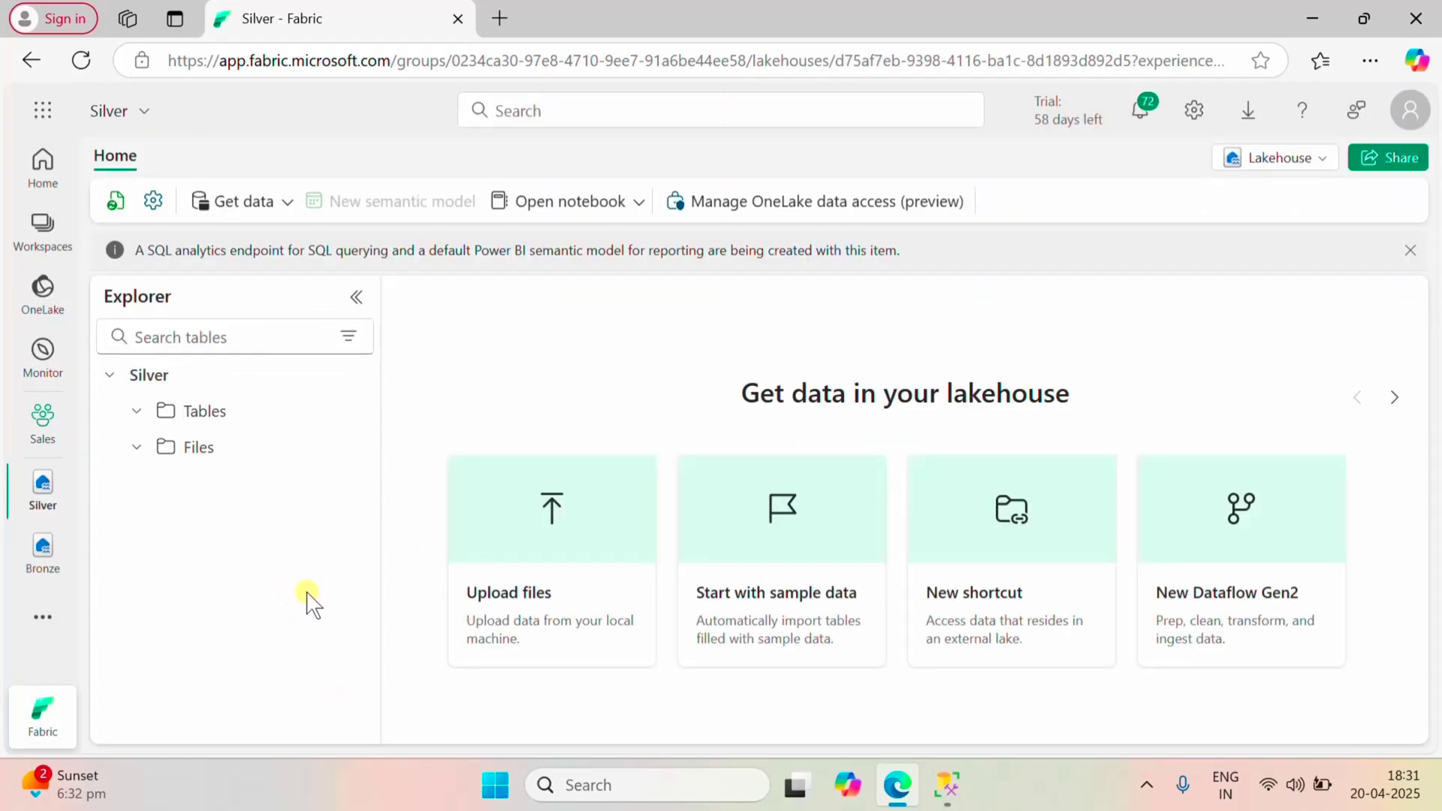
- Return to the Sales workspace and create a data pipeline named Sales
click(43, 419)
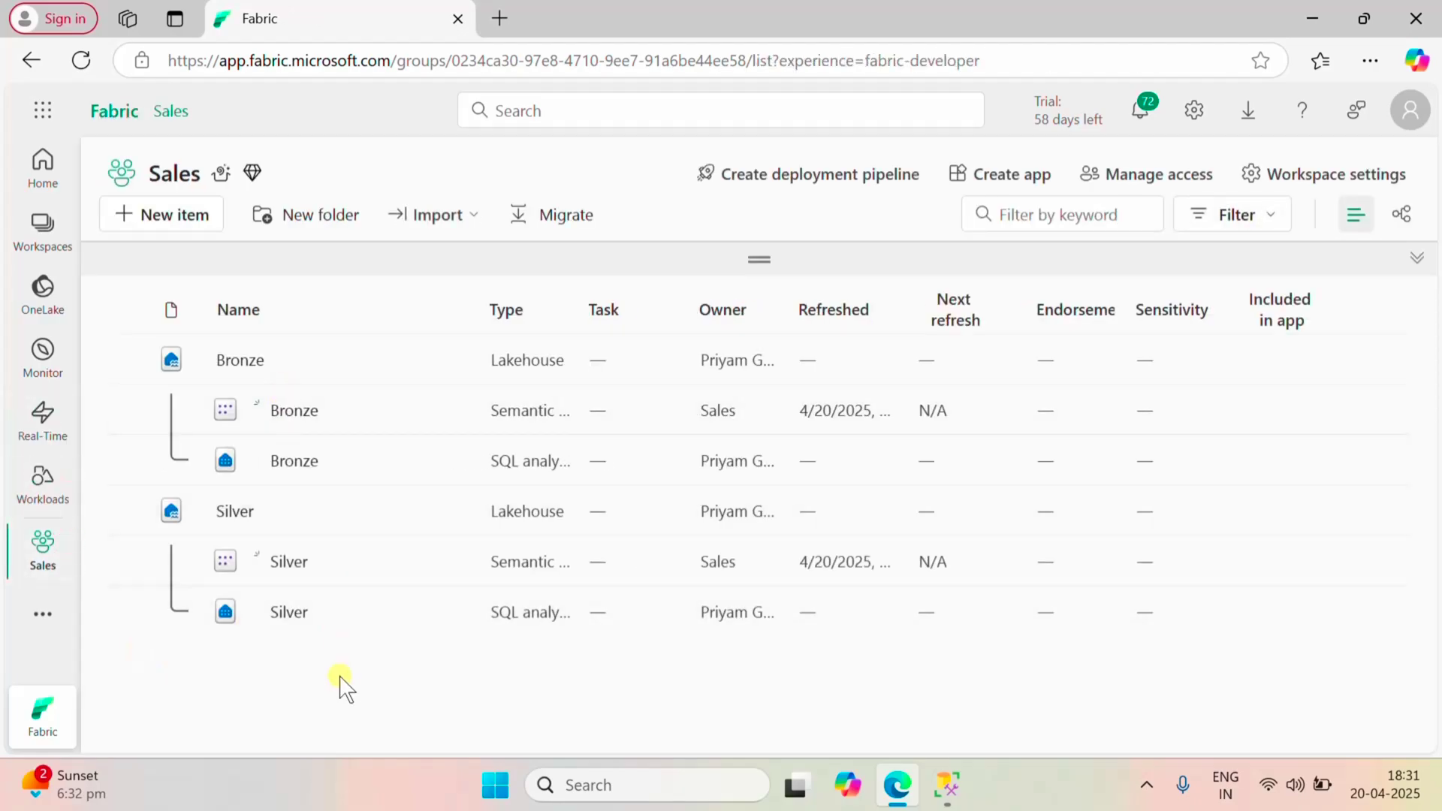
click(180, 225)
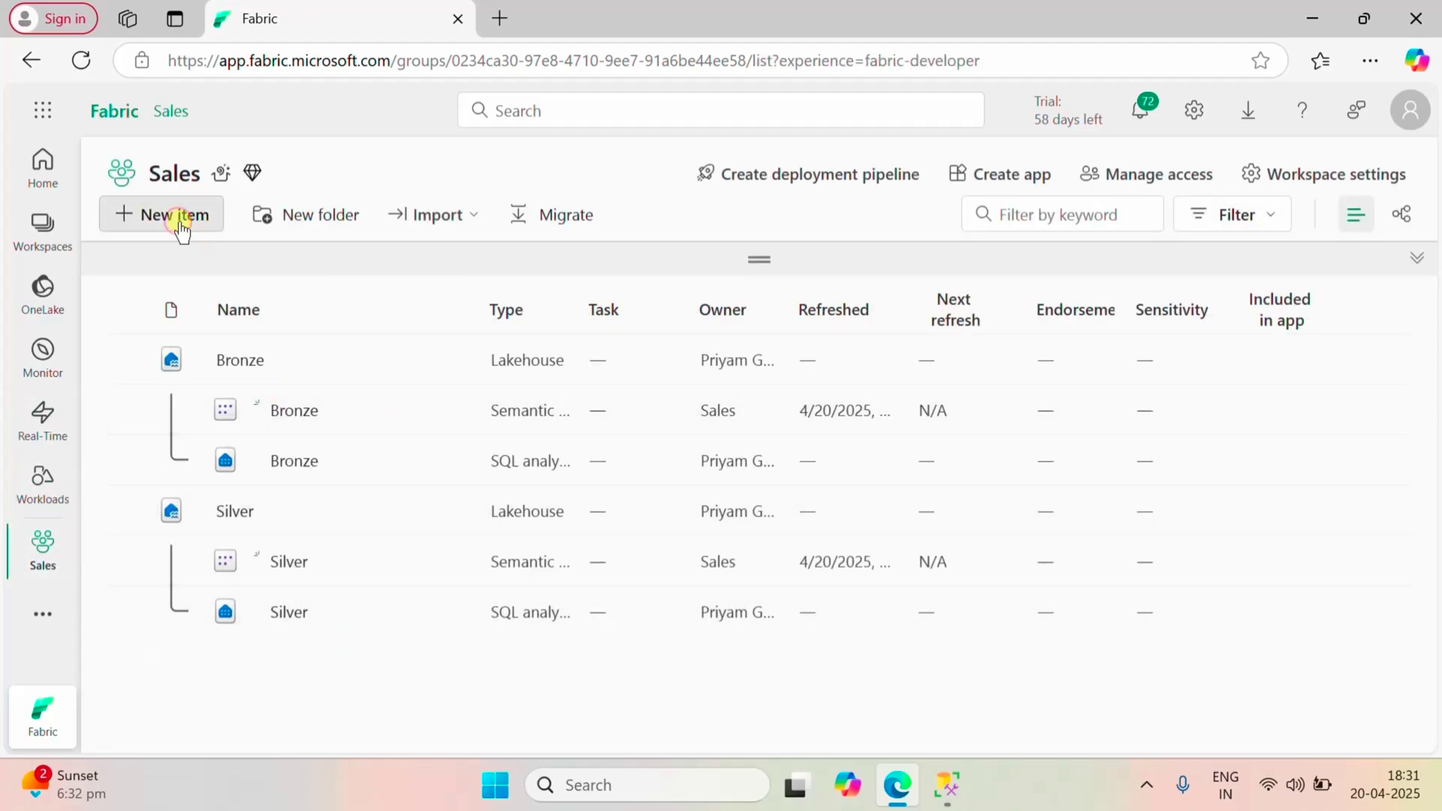
click(908, 442)
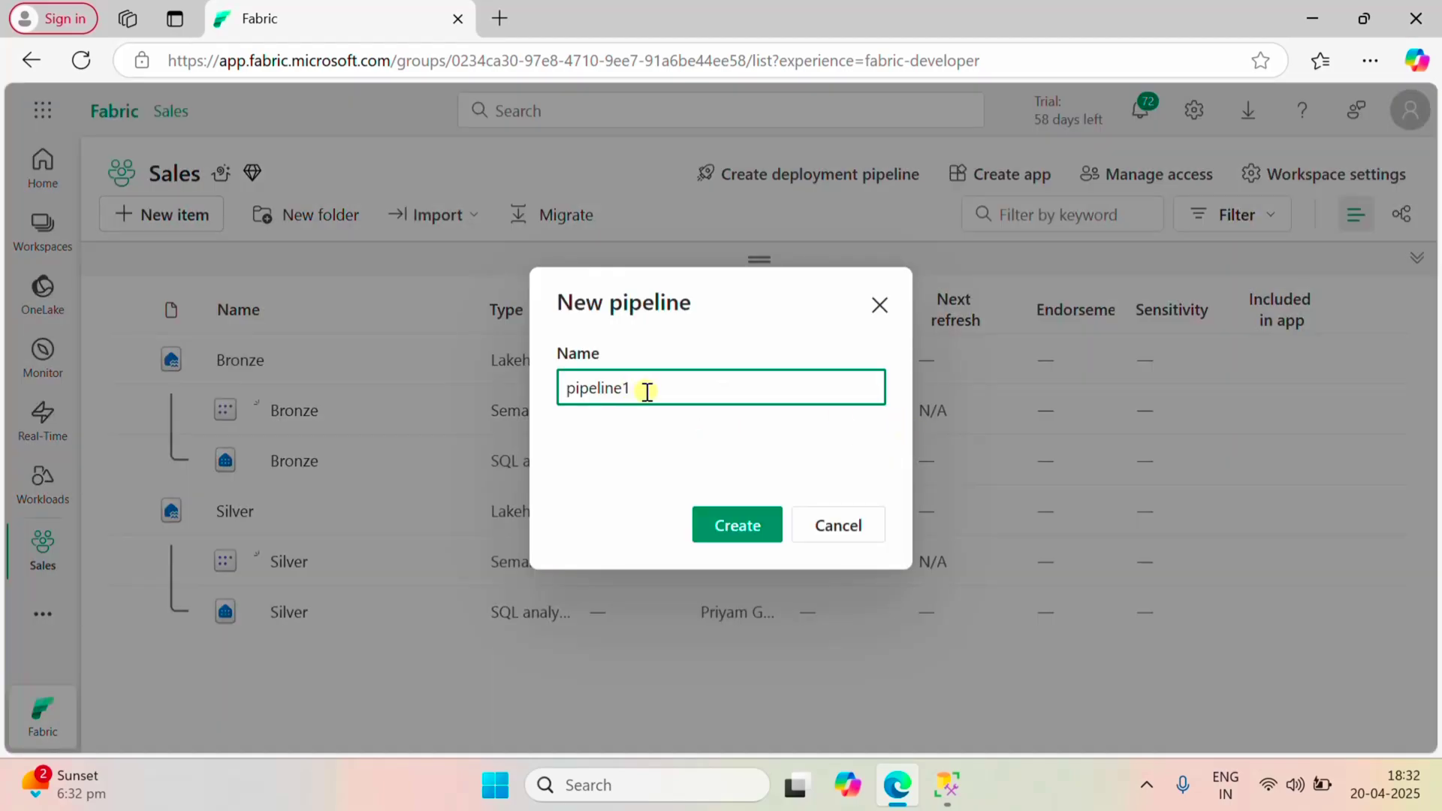
drag(646, 390, 570, 390)
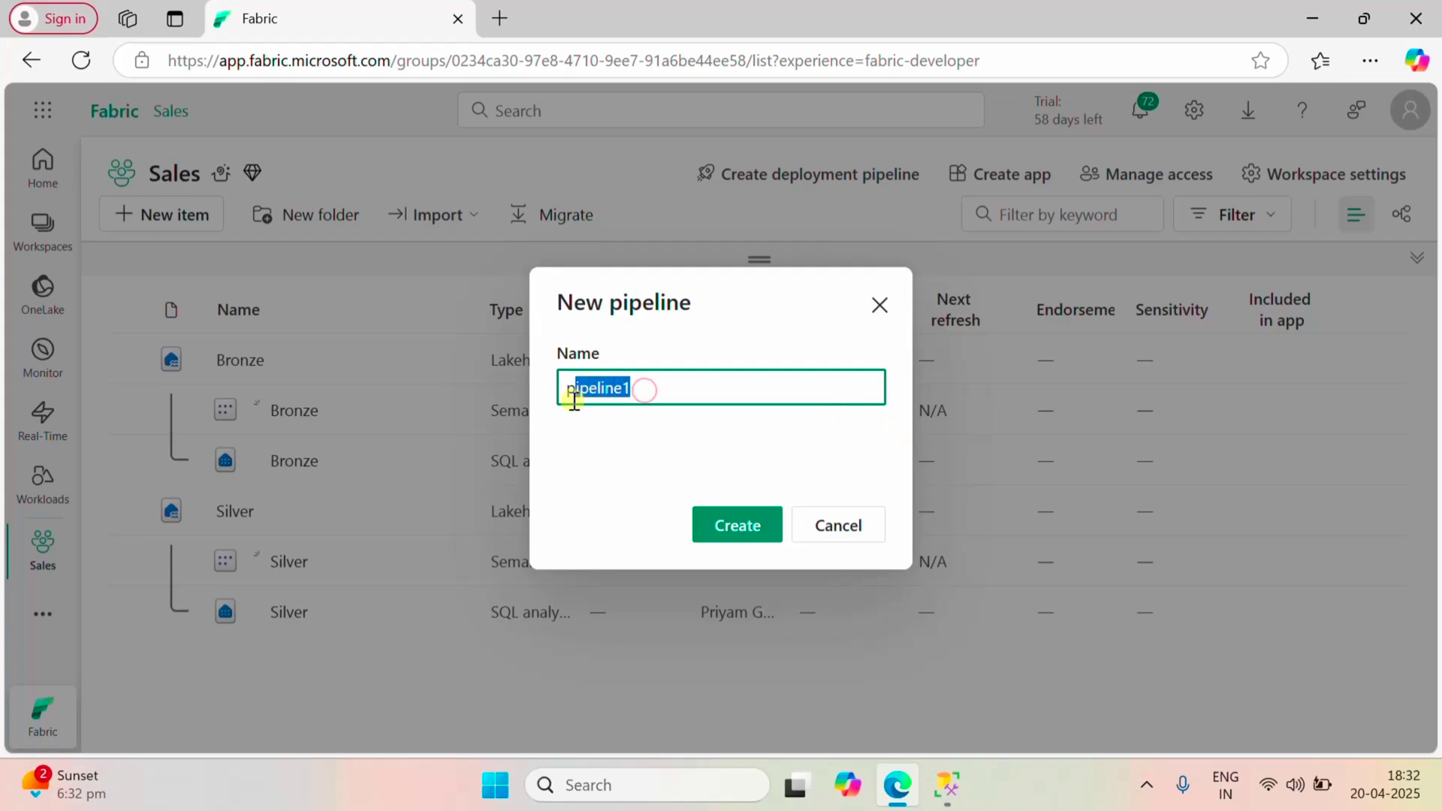
key(BackSpace)
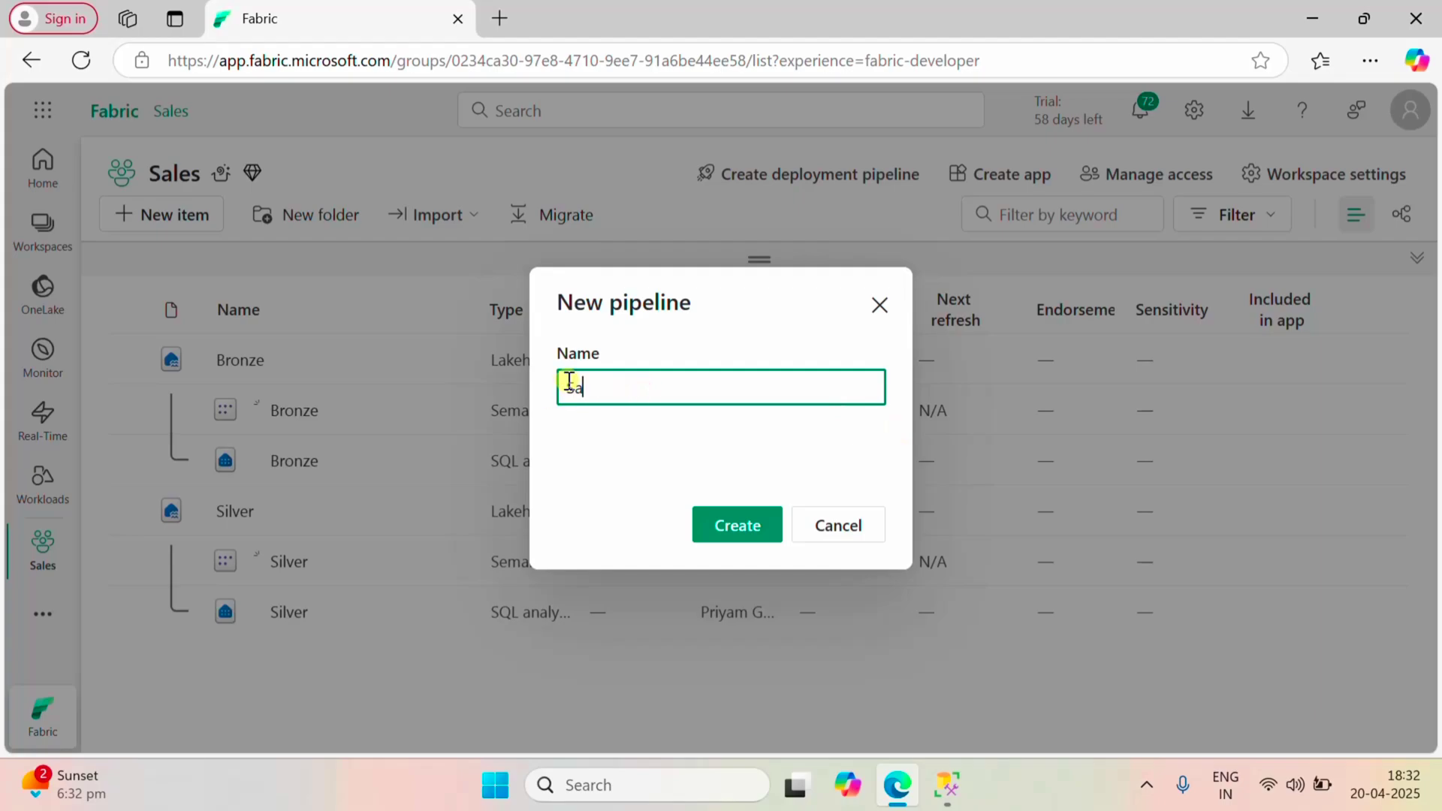
key(Return)
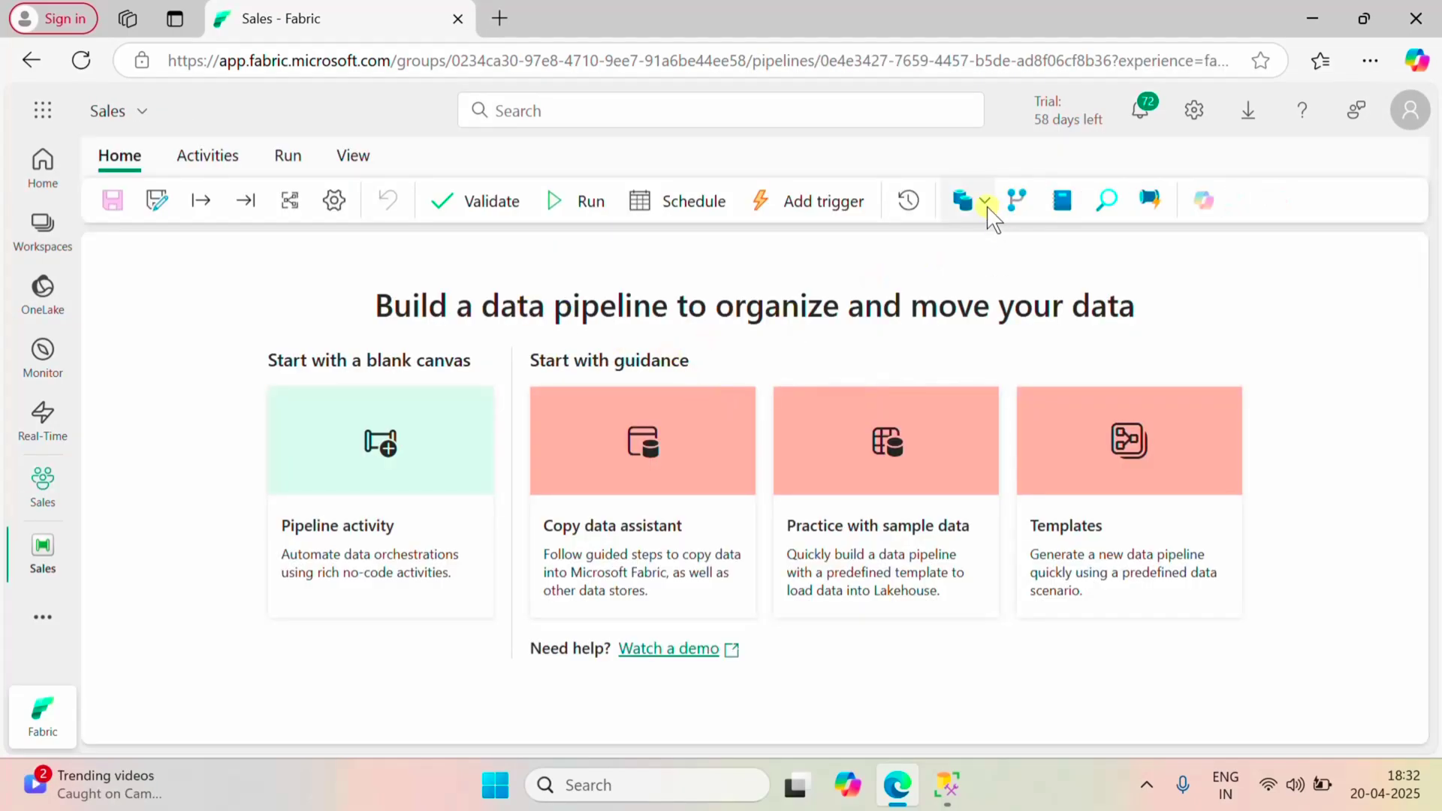
- Add a Copy data activity to the pipeline canvas, place it in the upper part, and name it Customer
click(985, 203)
click(1012, 251)
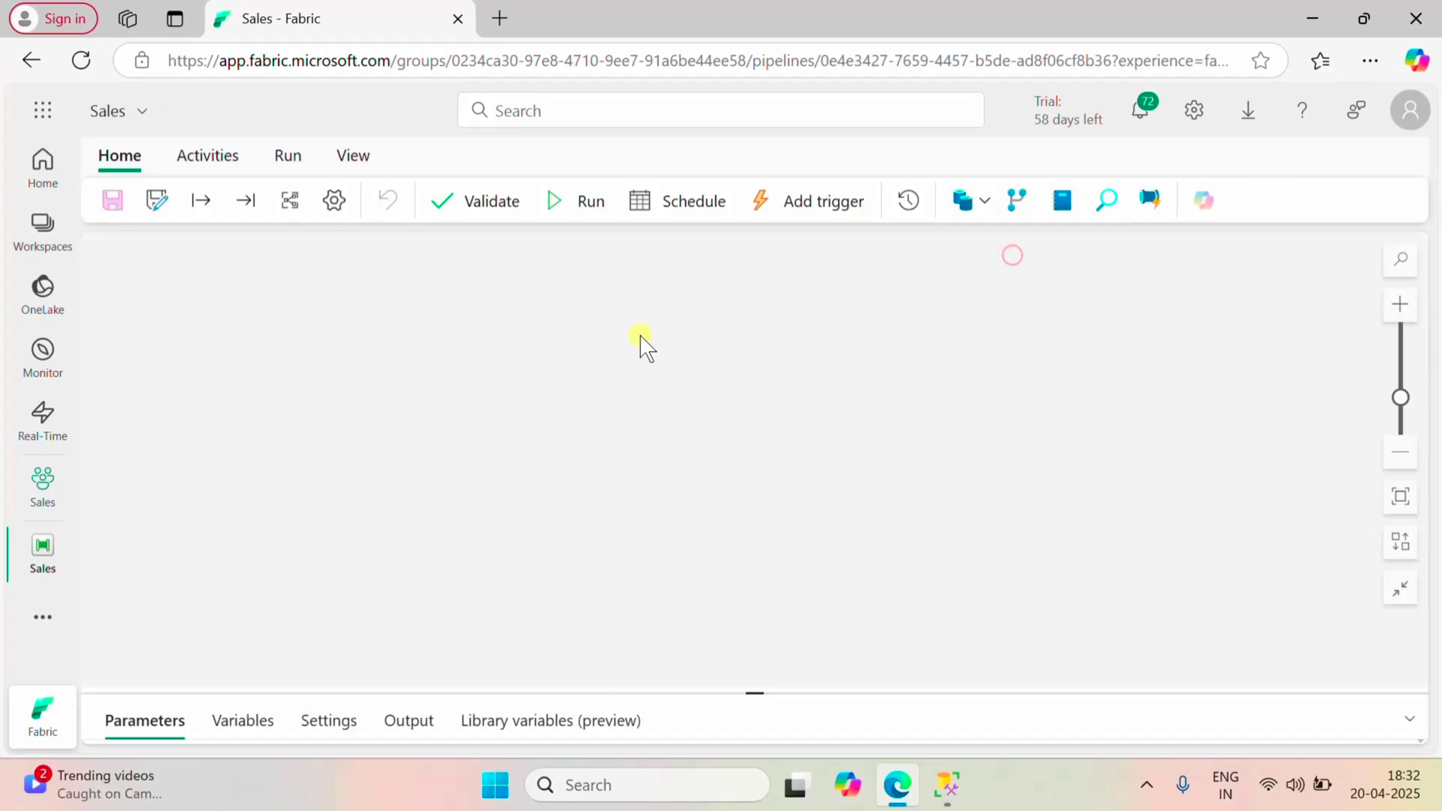
drag(276, 373, 458, 314)
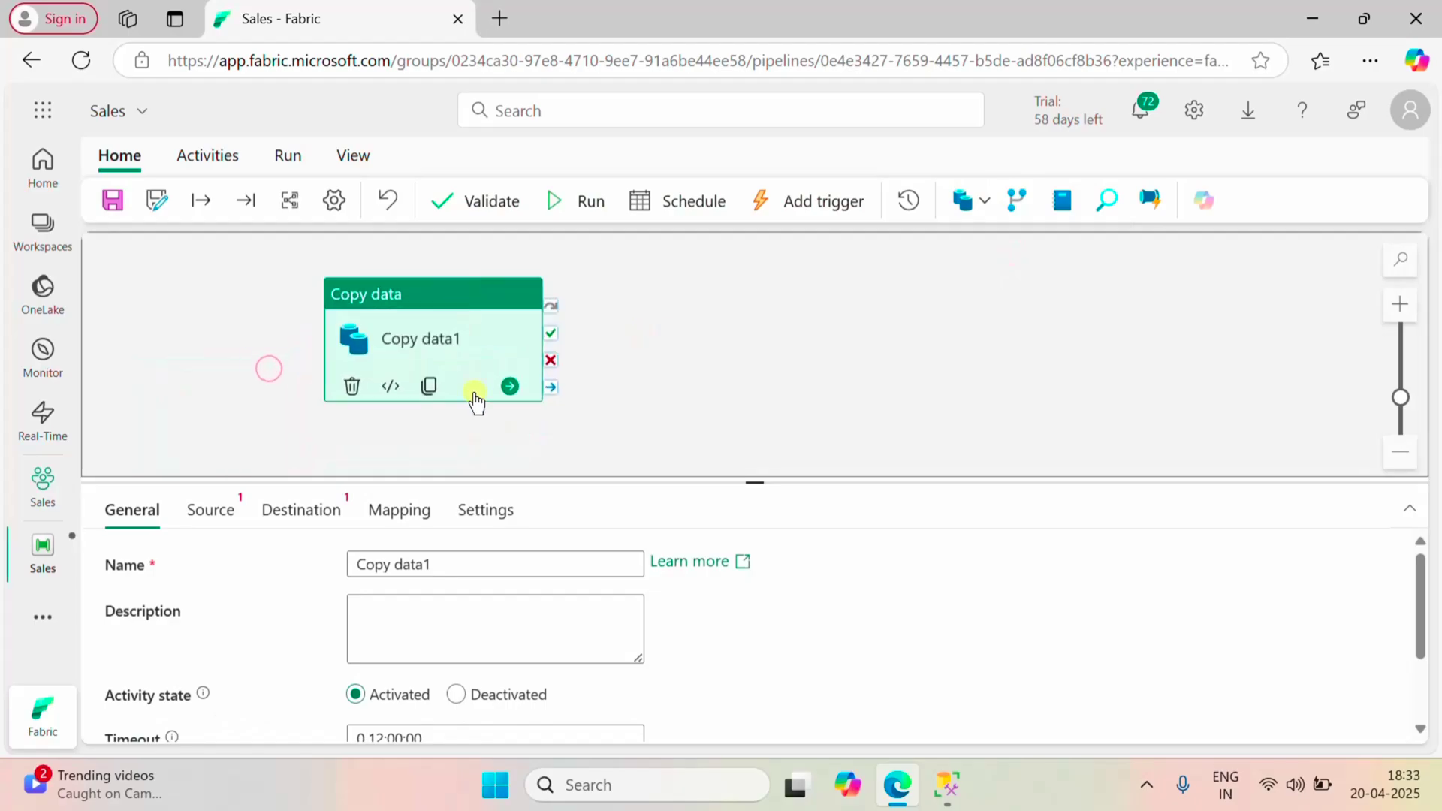
click(946, 784)
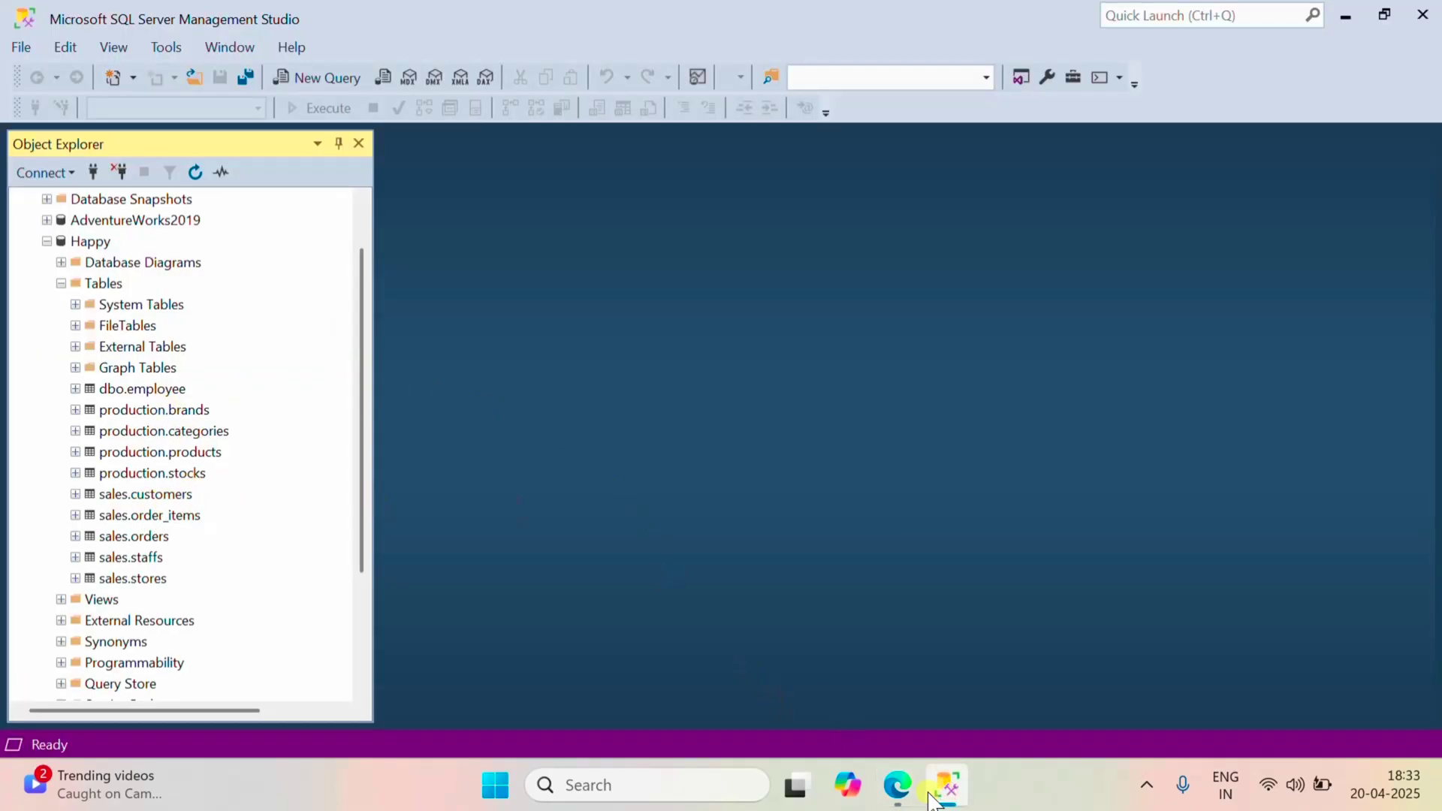
click(897, 784)
drag(457, 565, 287, 563)
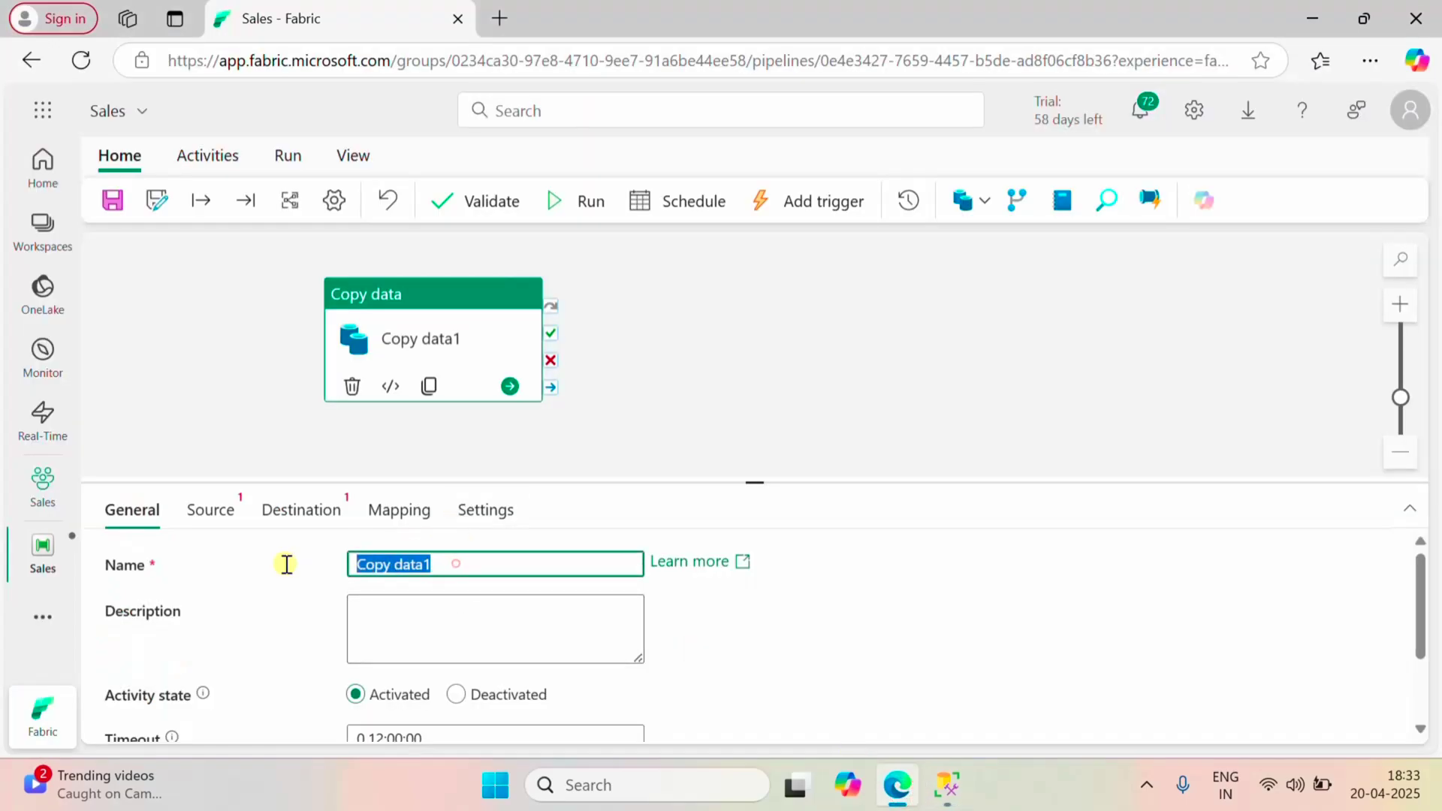
text(Customer)
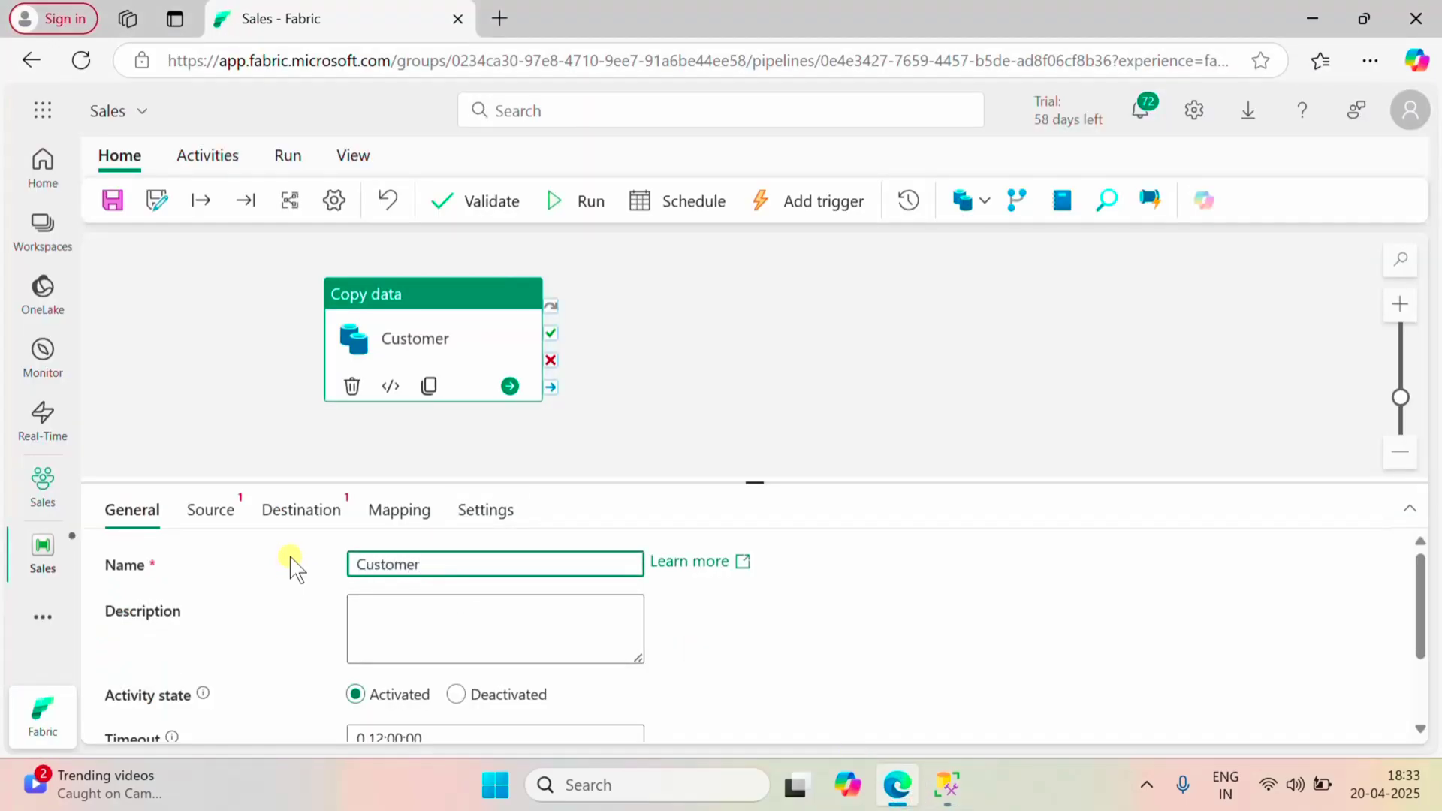
- Set the Customer activity's source to the existing sqlexpress connection with SQL server as the connection type
click(214, 509)
click(536, 568)
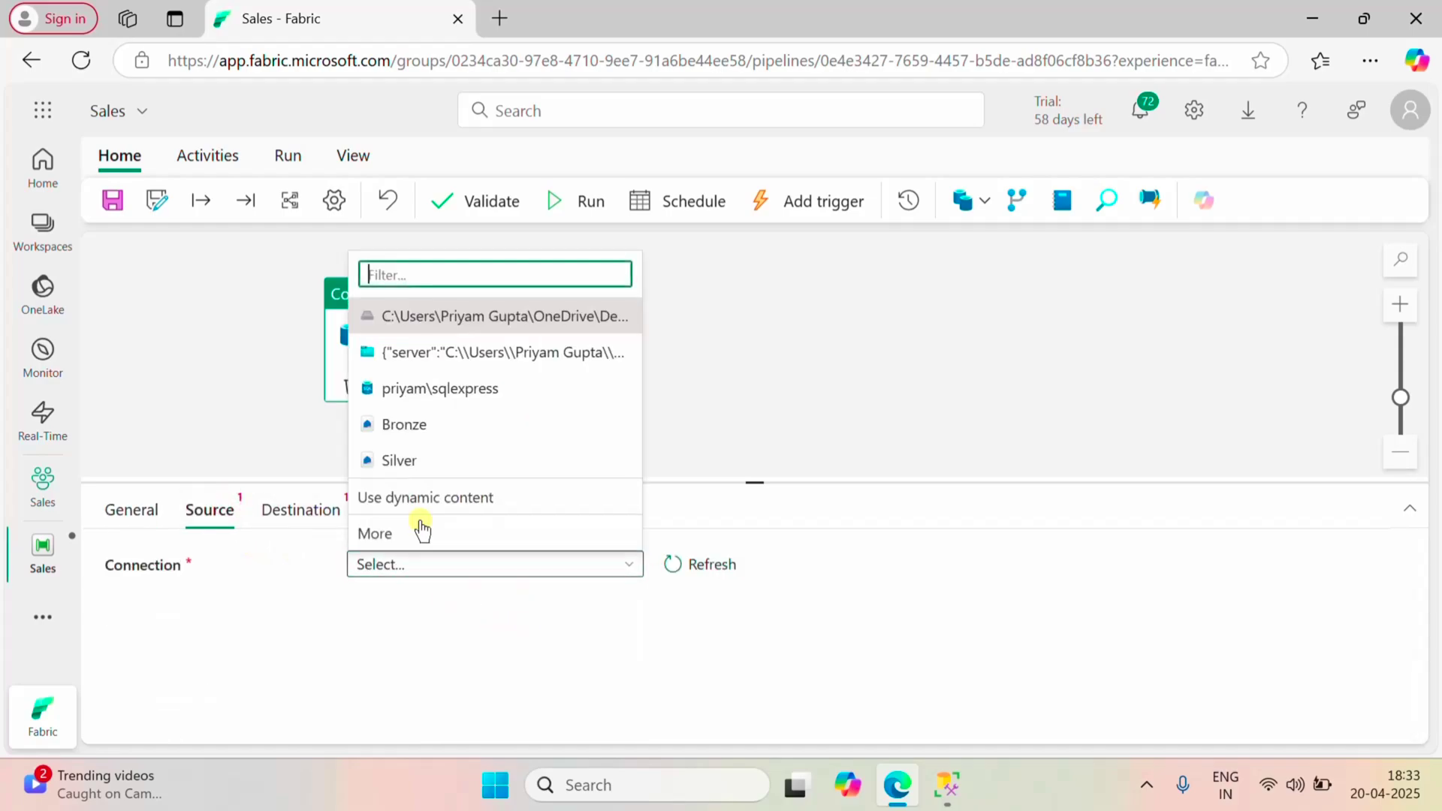
click(433, 392)
click(506, 612)
scroll(556, 698, down, 3)
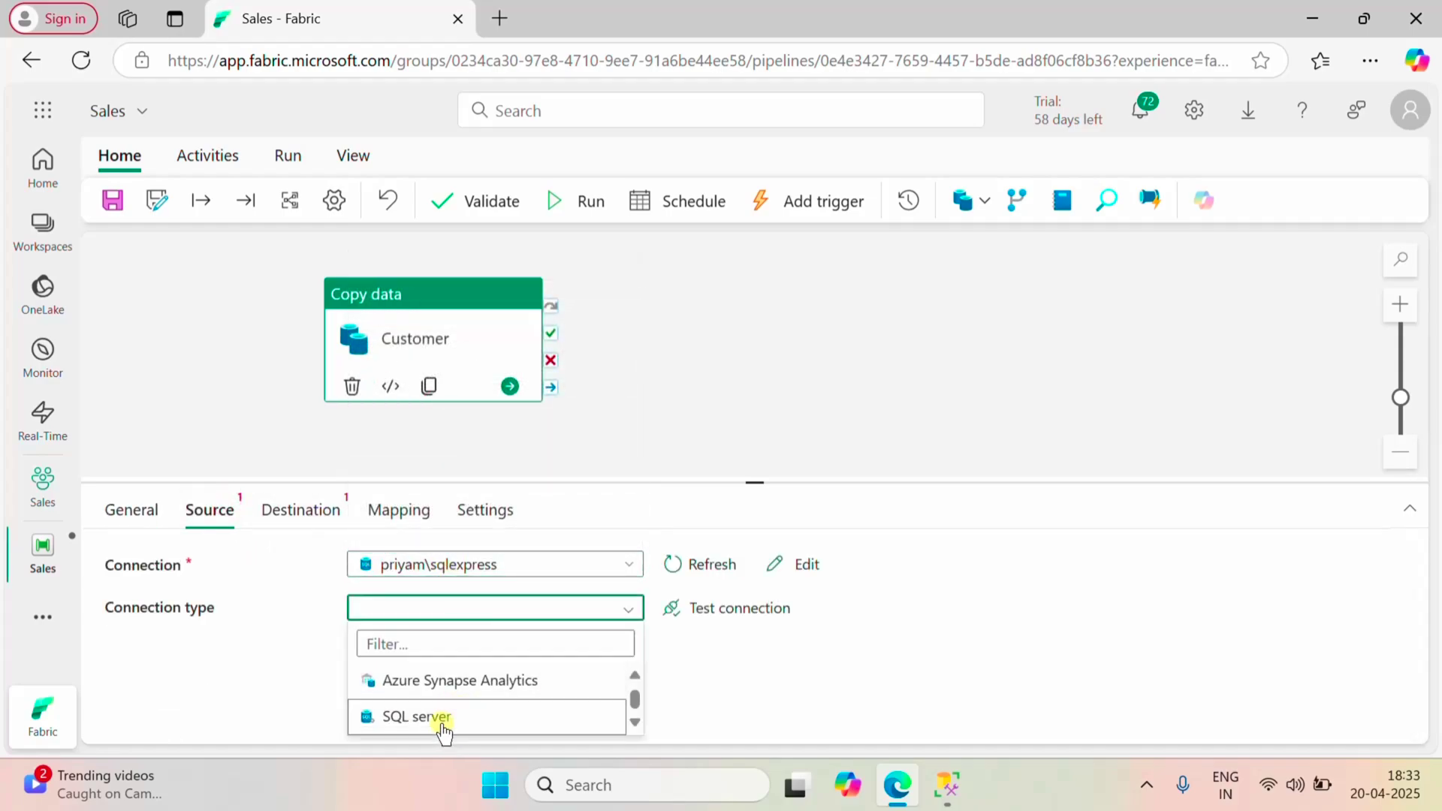
click(417, 717)
scroll(868, 601, down, 2)
scroll(871, 603, up, 2)
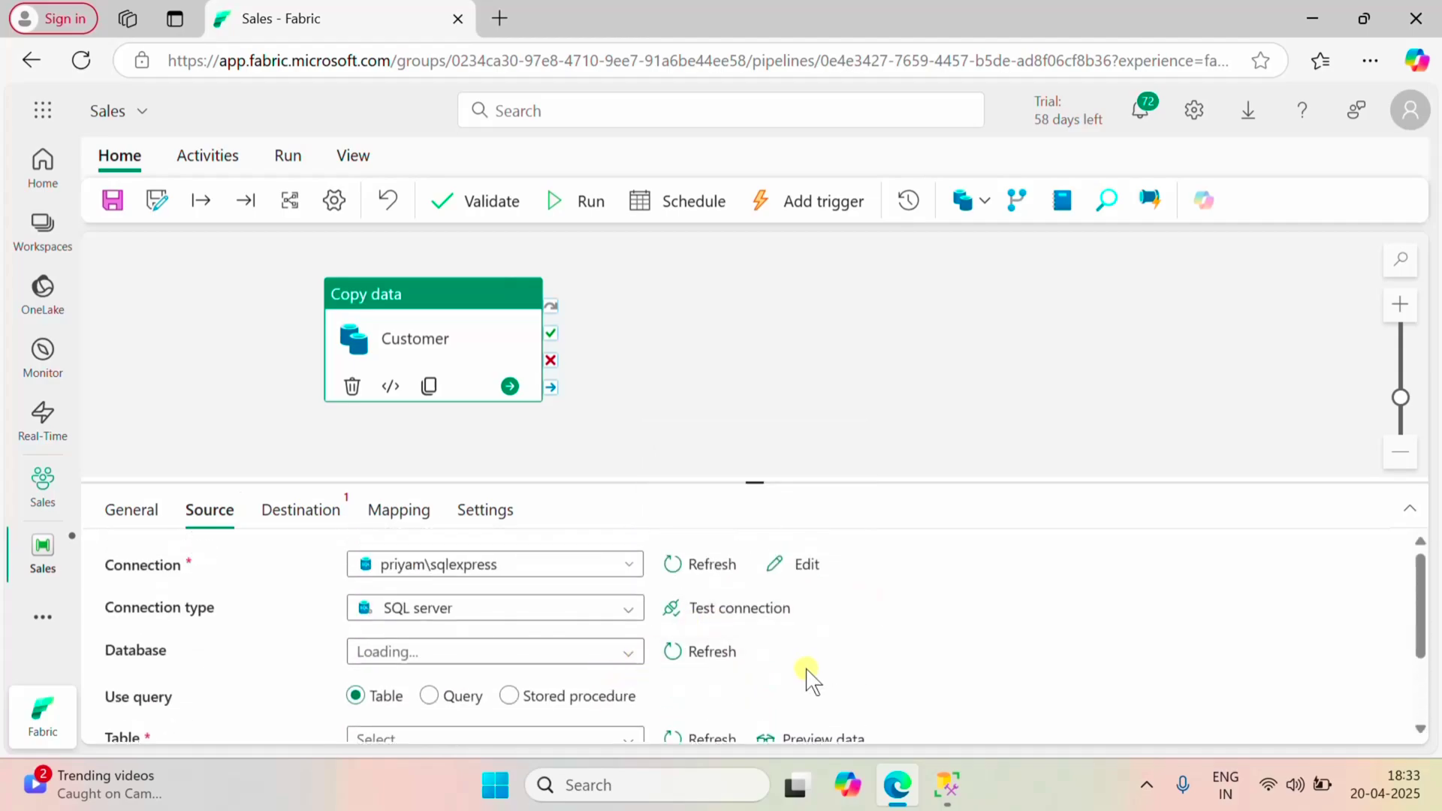
- Choose the Happy database and its sales.customers table as the source of the Customer activity
click(619, 651)
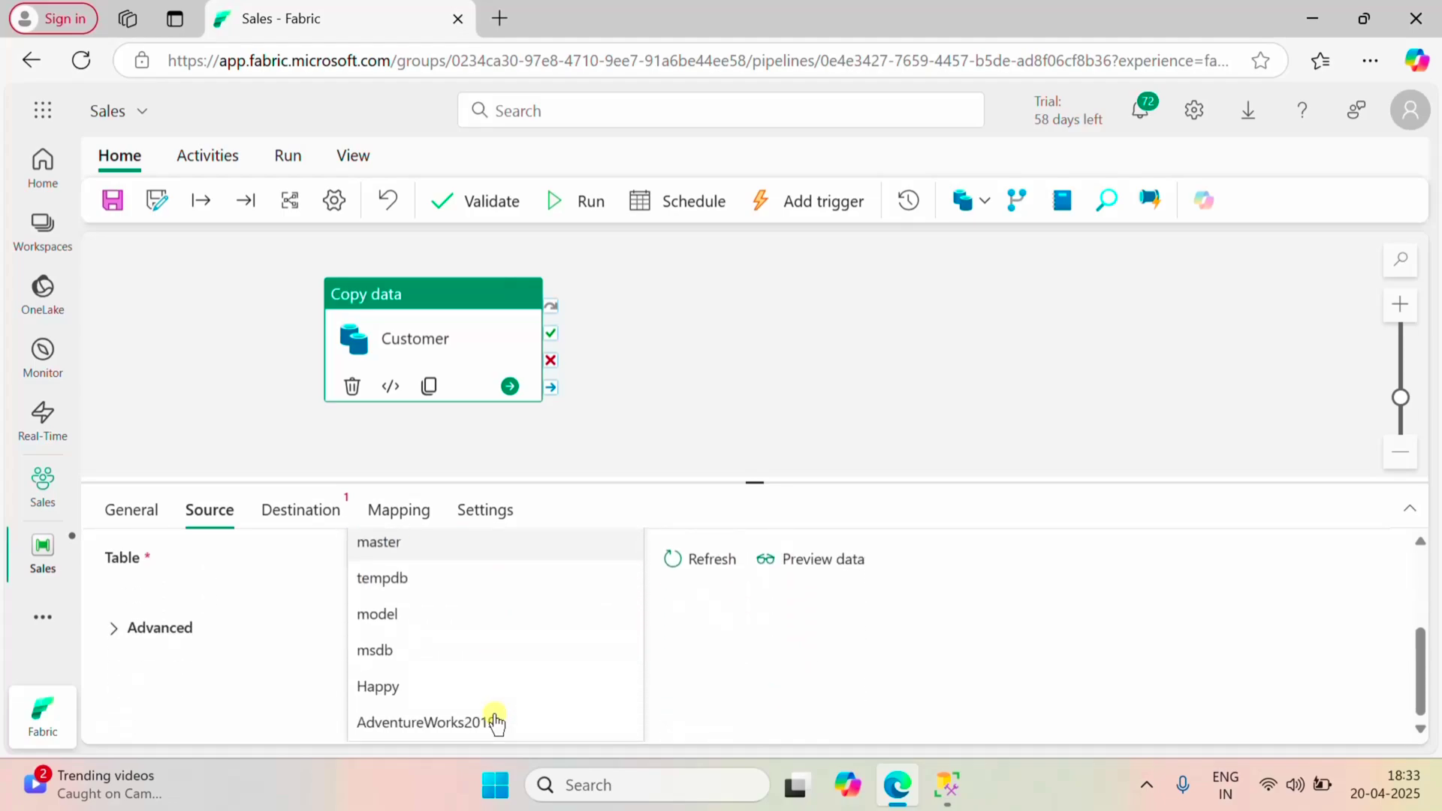
click(385, 688)
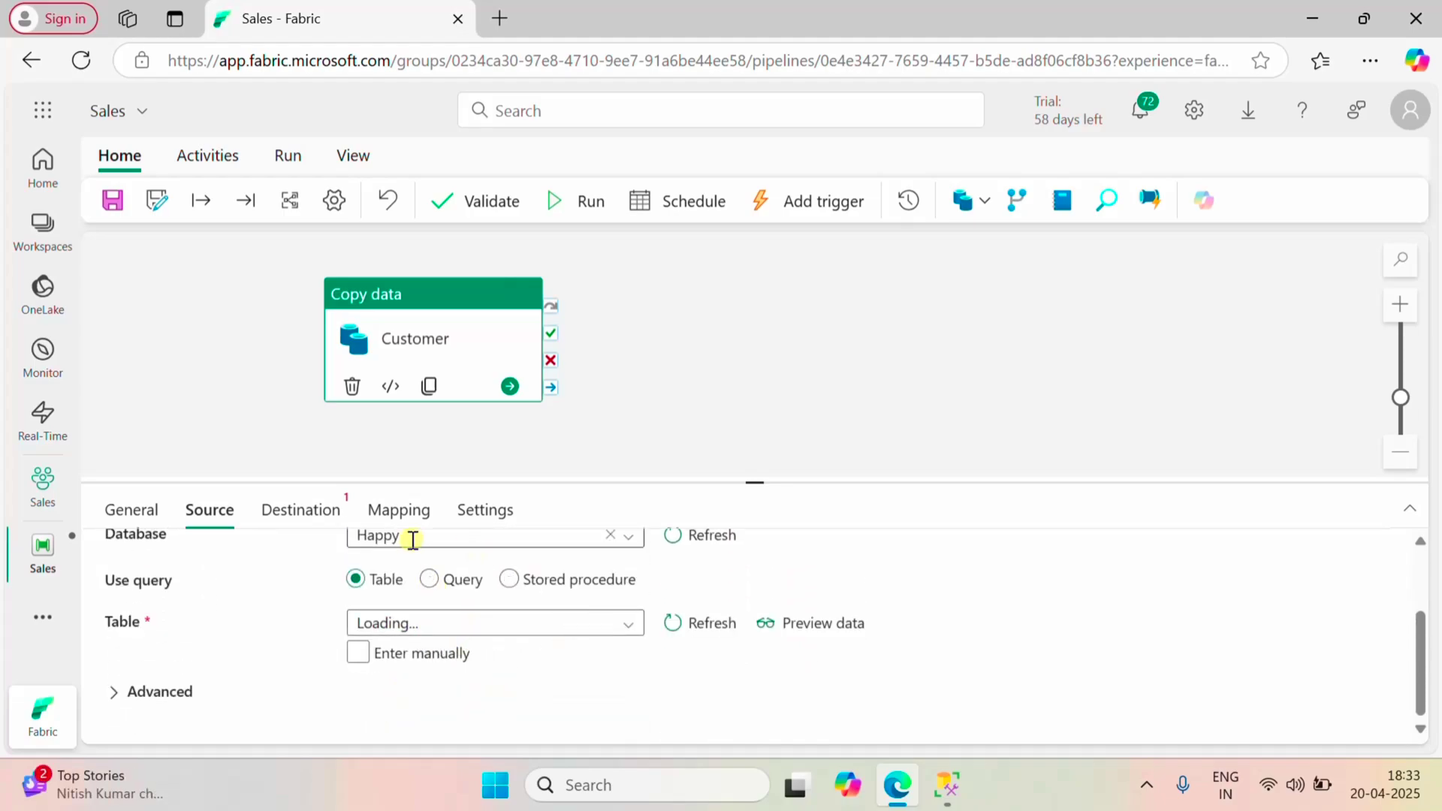
click(597, 625)
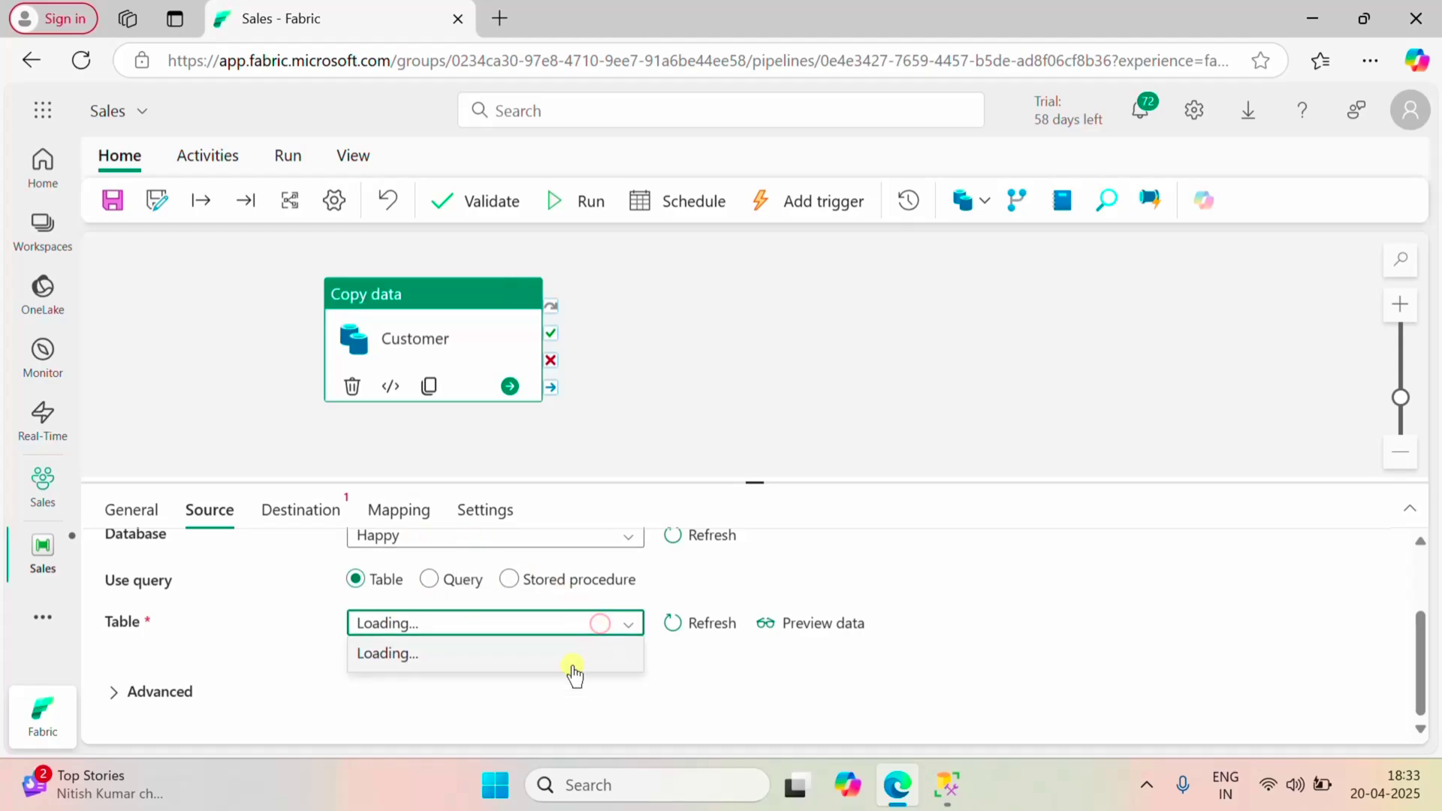
scroll(541, 713, down, 3)
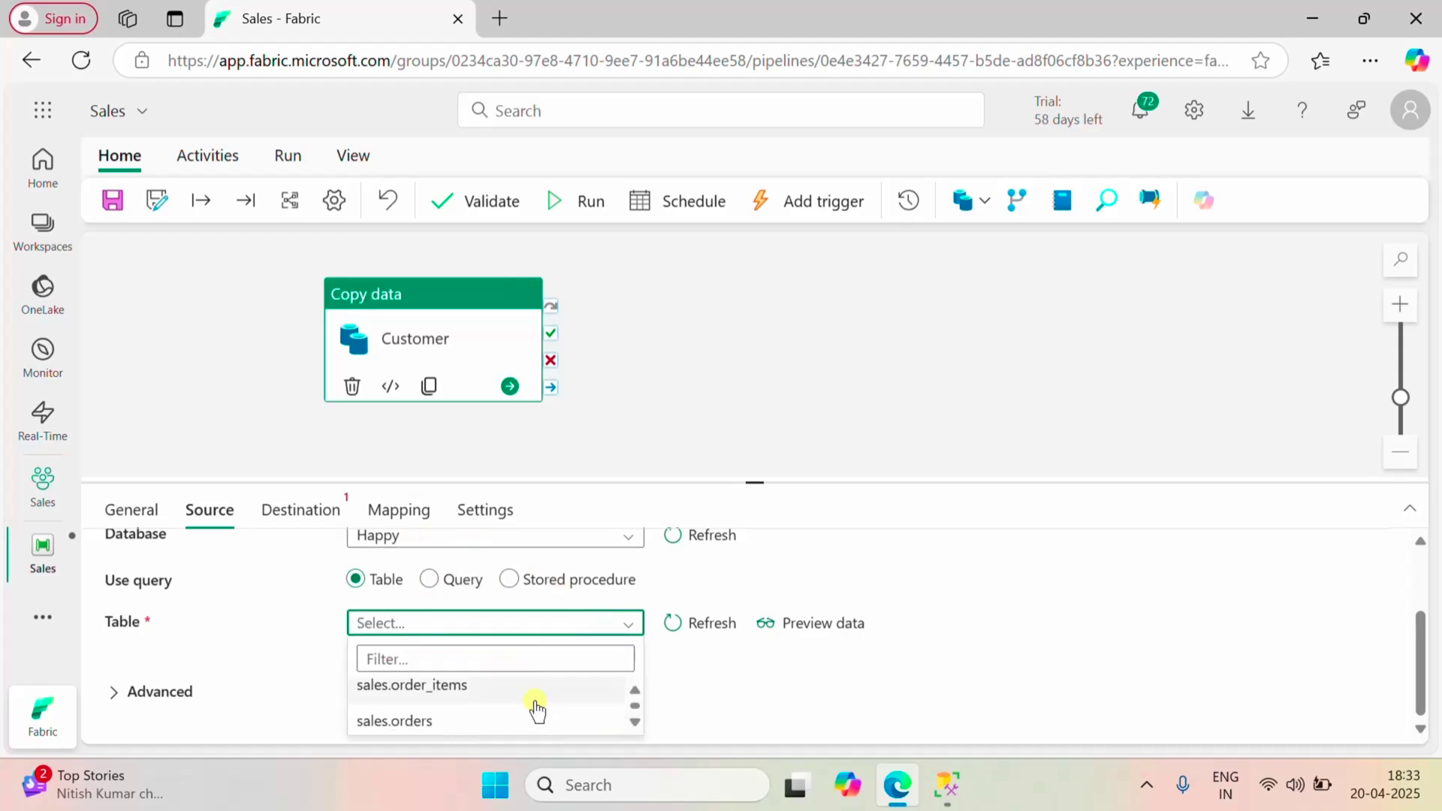
scroll(507, 703, up, 2)
scroll(551, 714, down, 3)
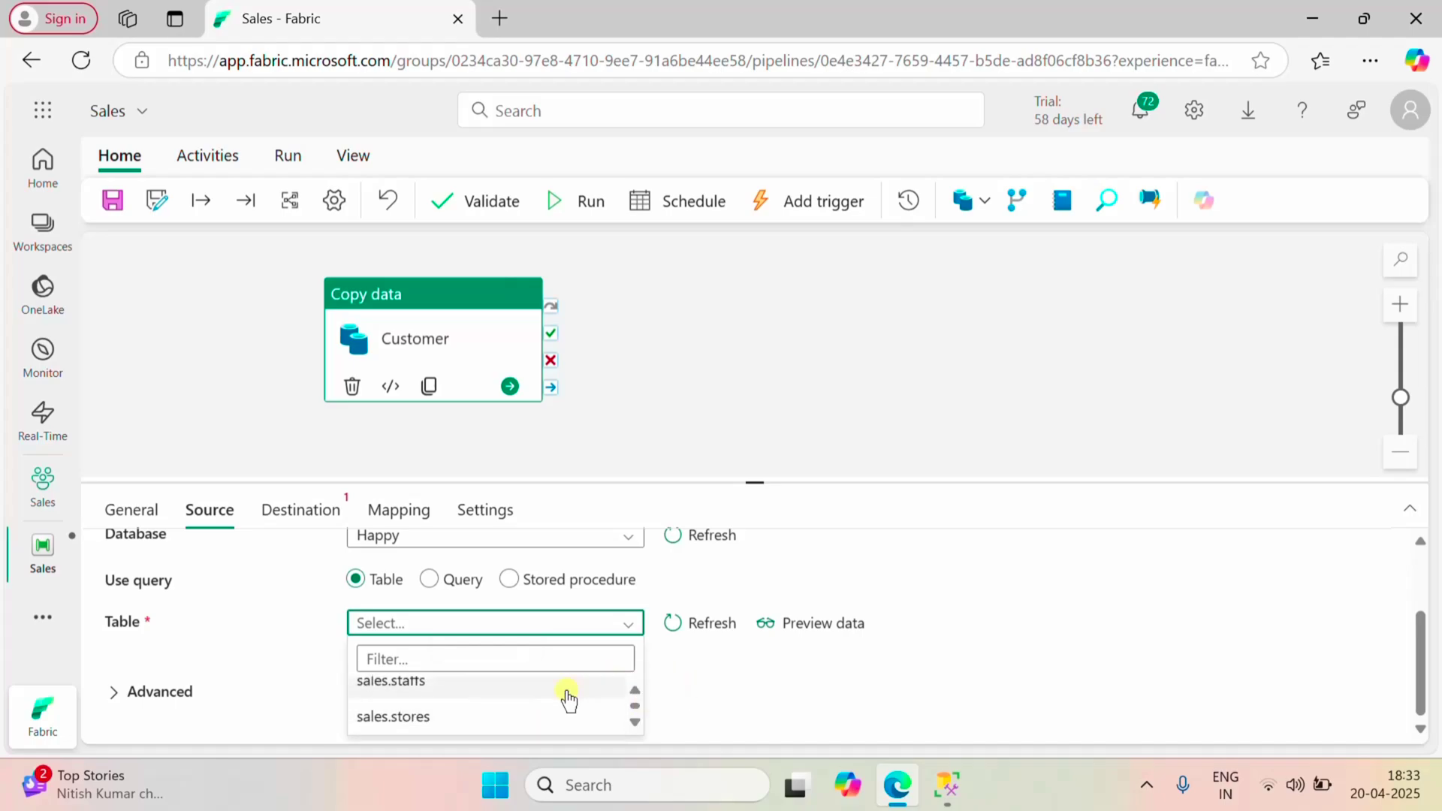
scroll(566, 695, up, 3)
click(447, 686)
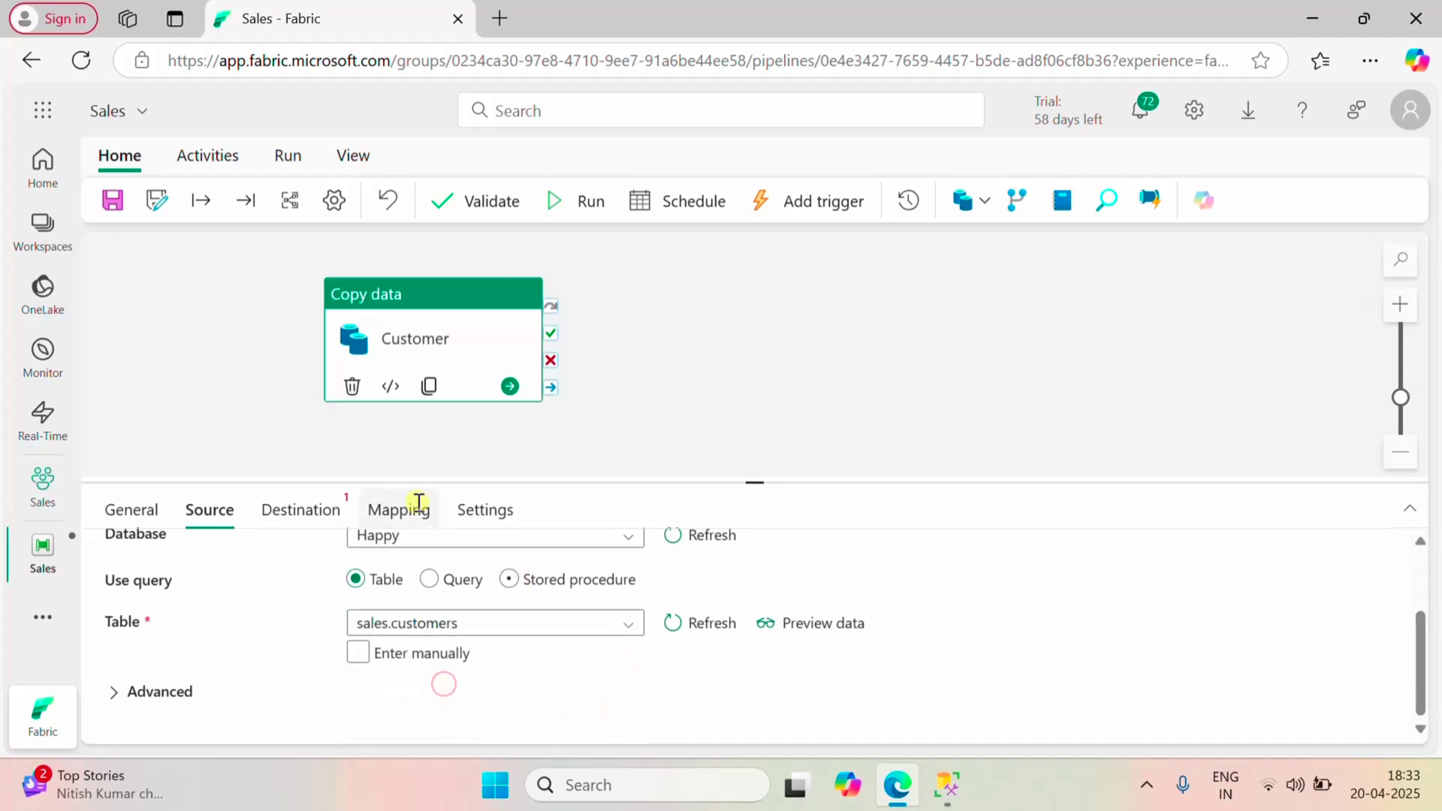
- Set the Customer activity's destination connection to the Bronze lakehouse
click(300, 509)
click(552, 565)
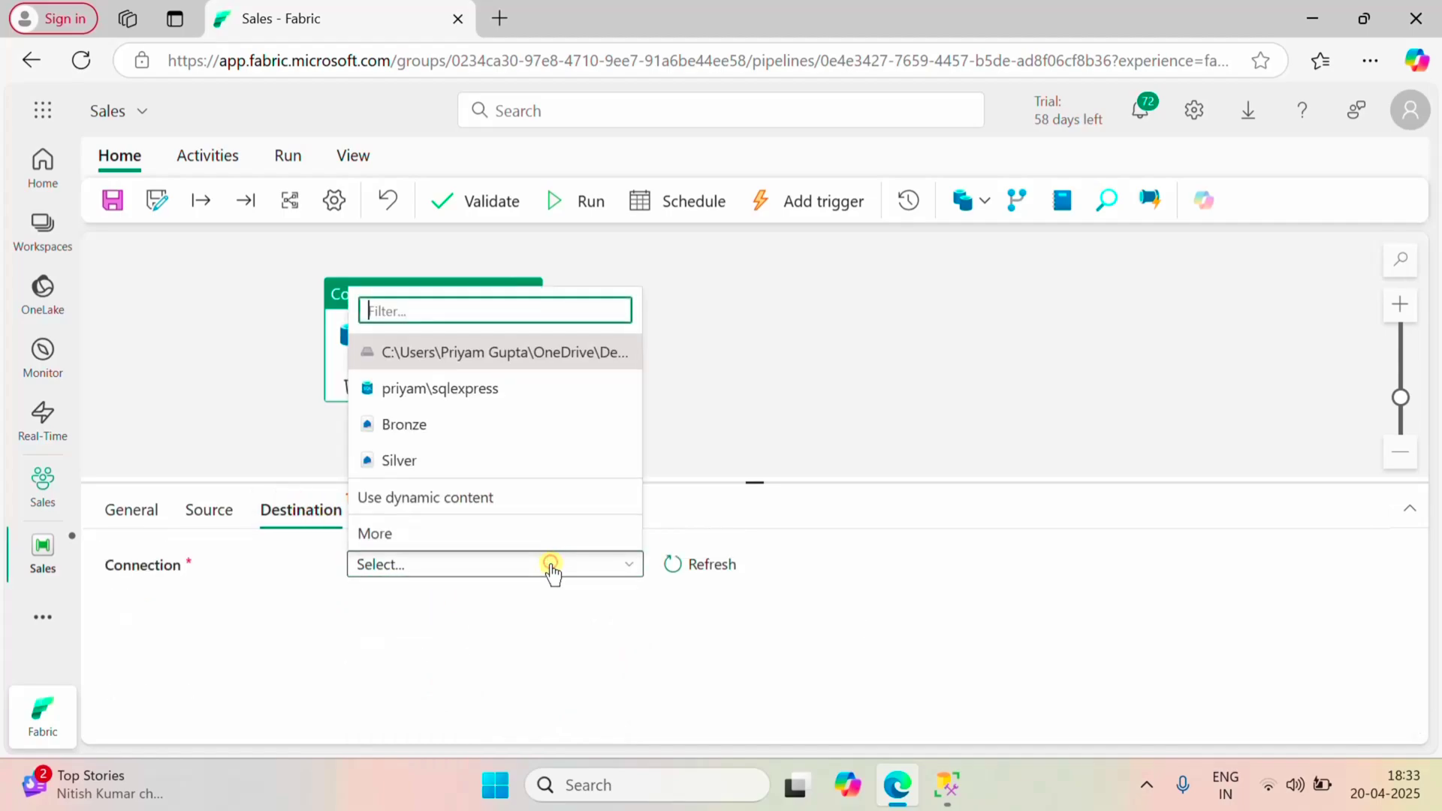
click(429, 423)
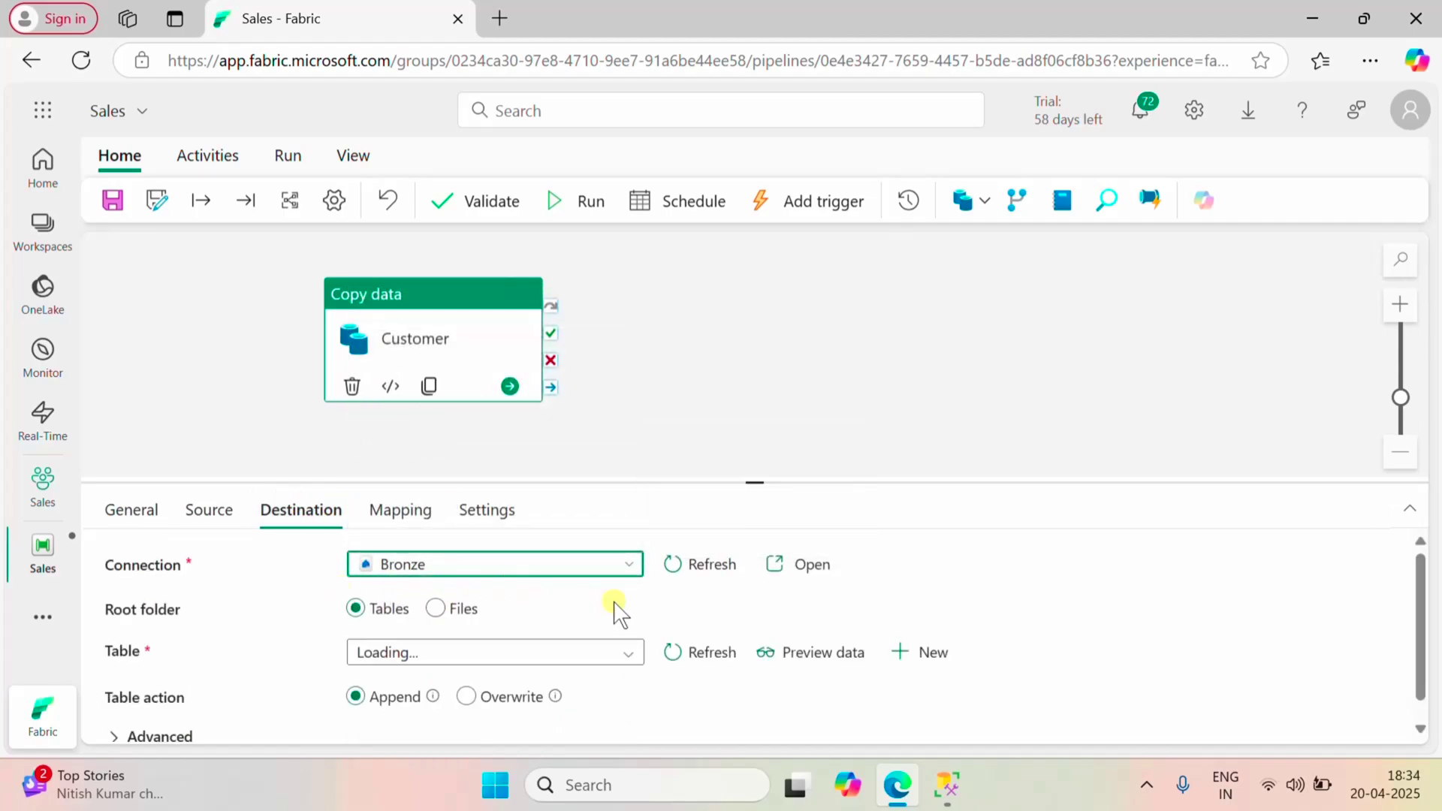
- Create a new table named Customer as the Customer activity's destination in the Bronze lakehouse
click(925, 652)
click(628, 442)
text(V)
key(BackSpace)
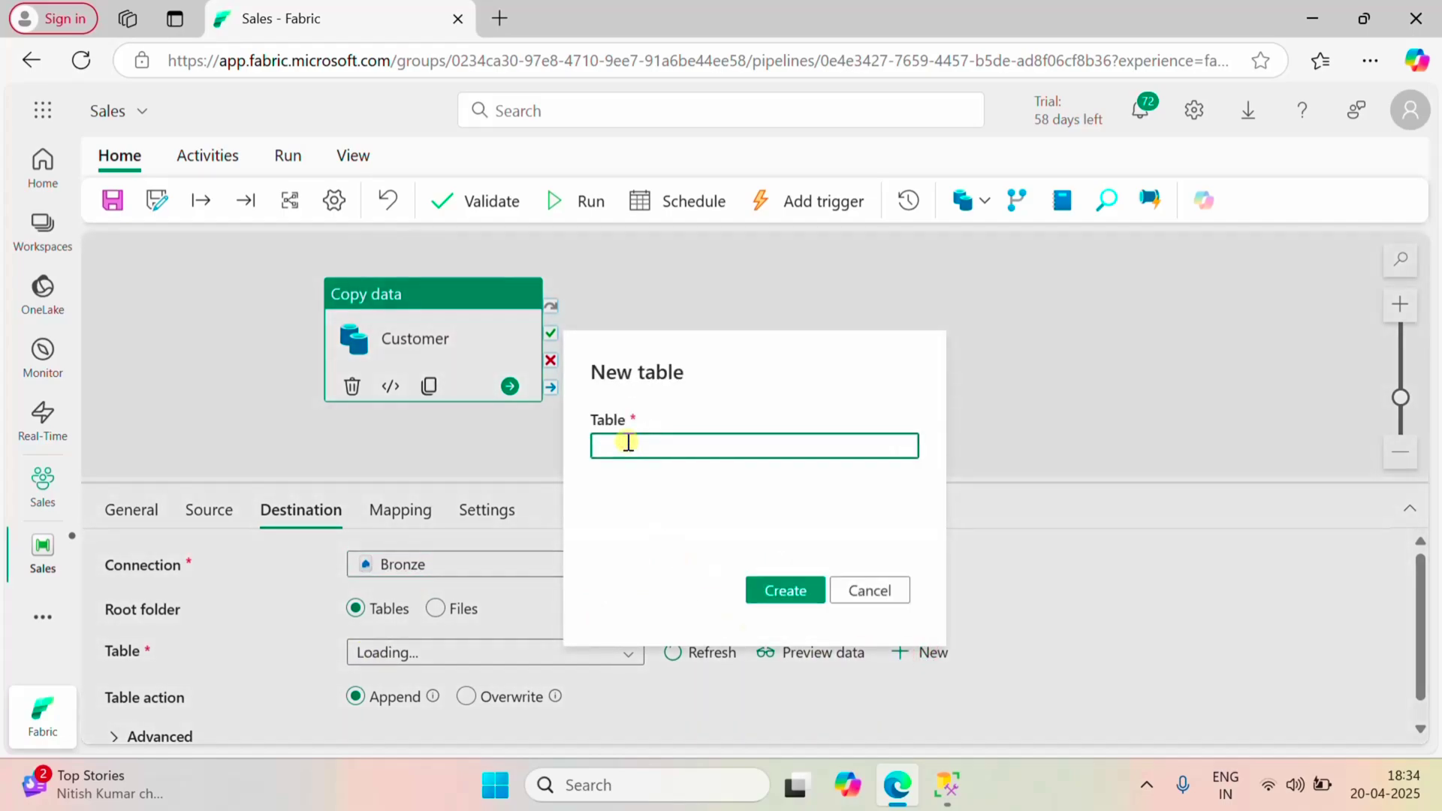
text(Customer)
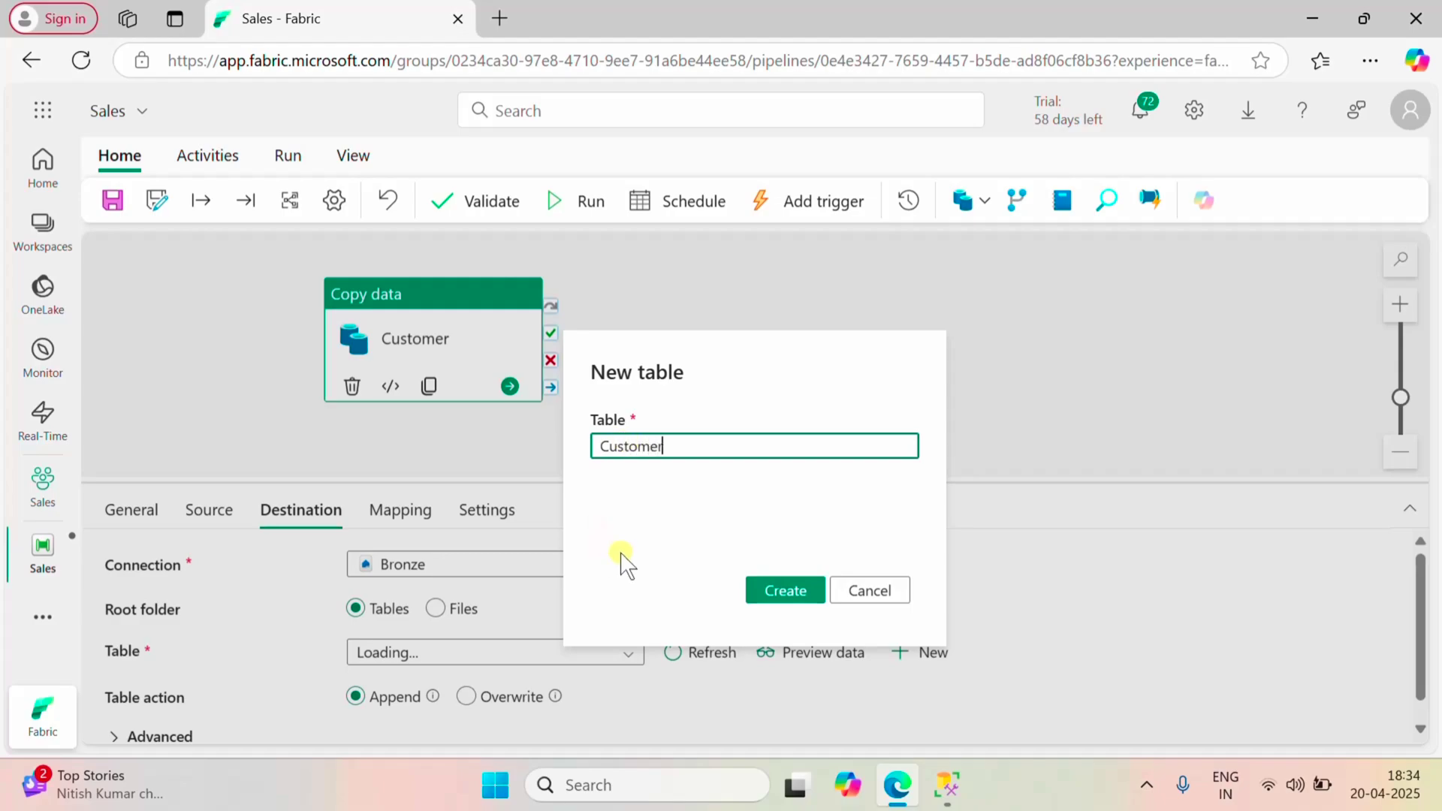
click(787, 589)
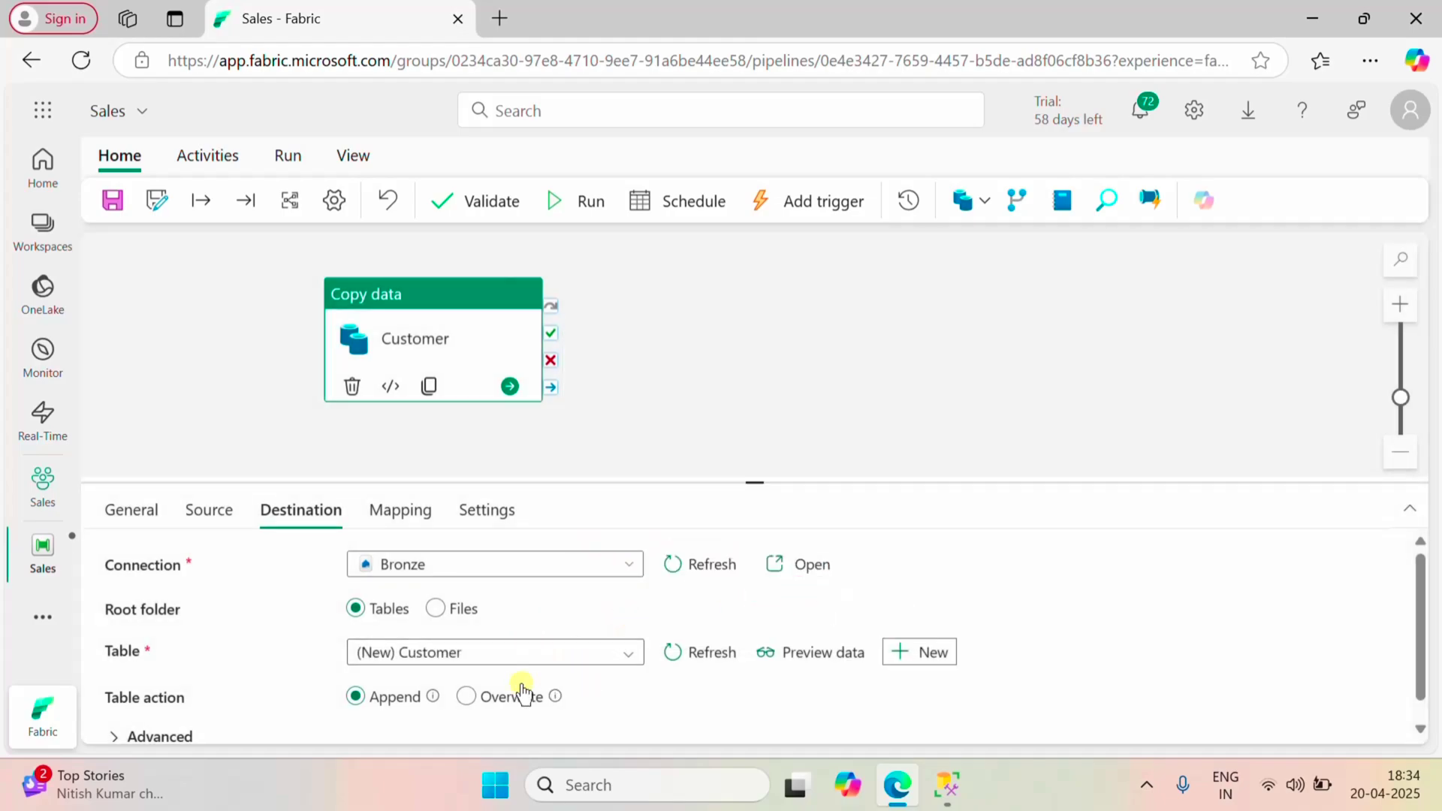
- Set the table action of the Customer activity's destination to Overwrite and expand the advanced settings
click(469, 697)
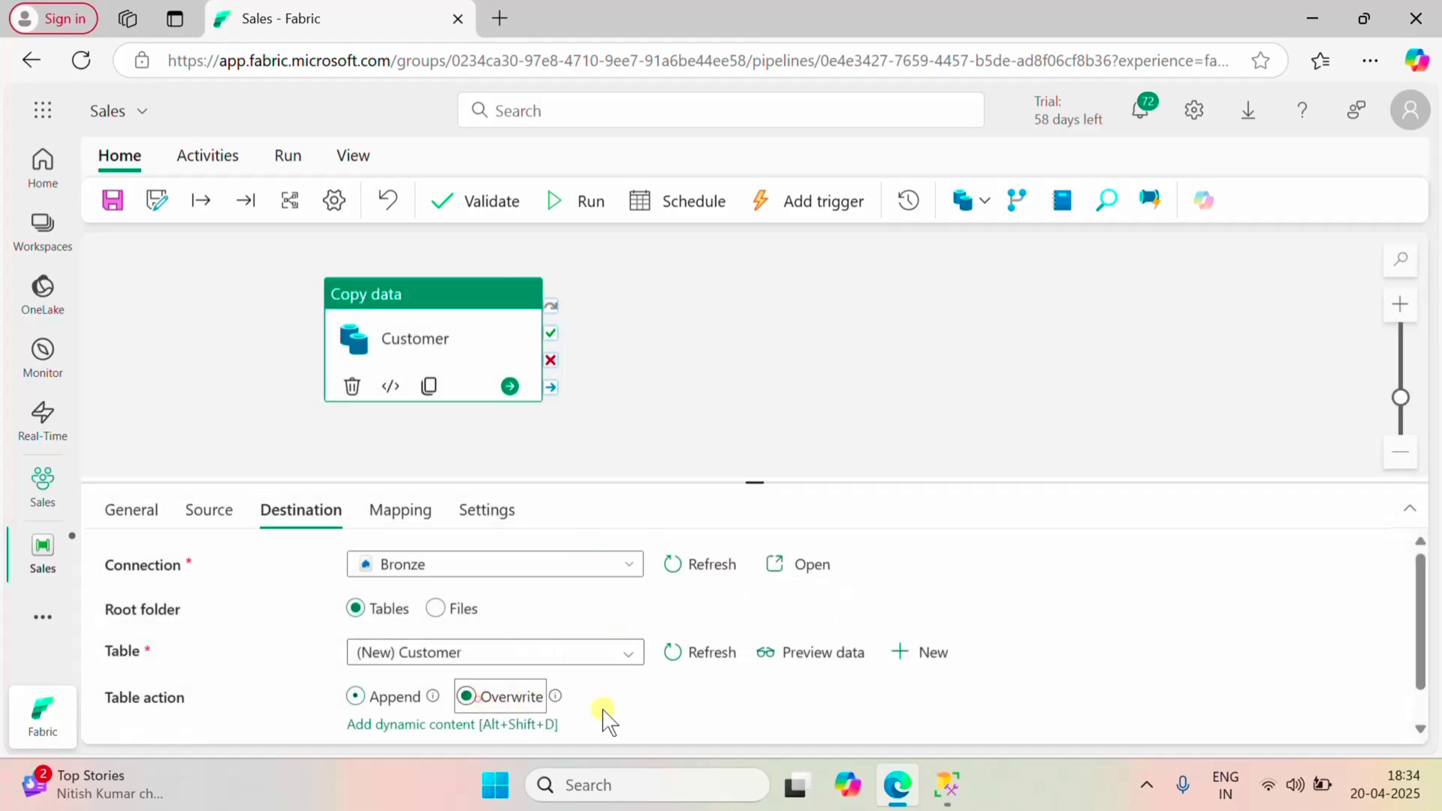
scroll(623, 713, down, 1)
click(136, 715)
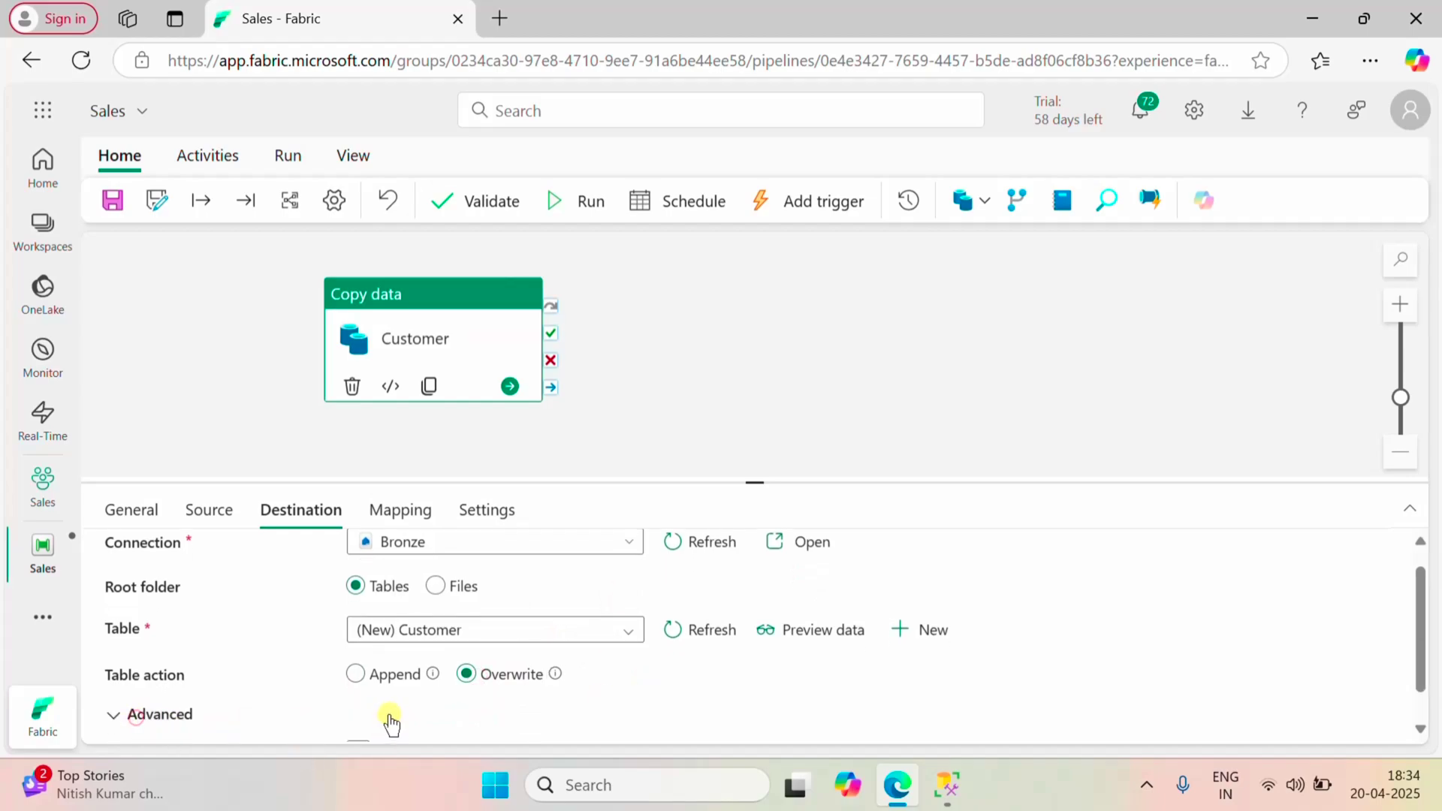
scroll(390, 717, down, 1)
scroll(387, 713, up, 2)
- Import the schemas for the Customer activity's mapping and review the source-to-destination column pairs and types
click(405, 518)
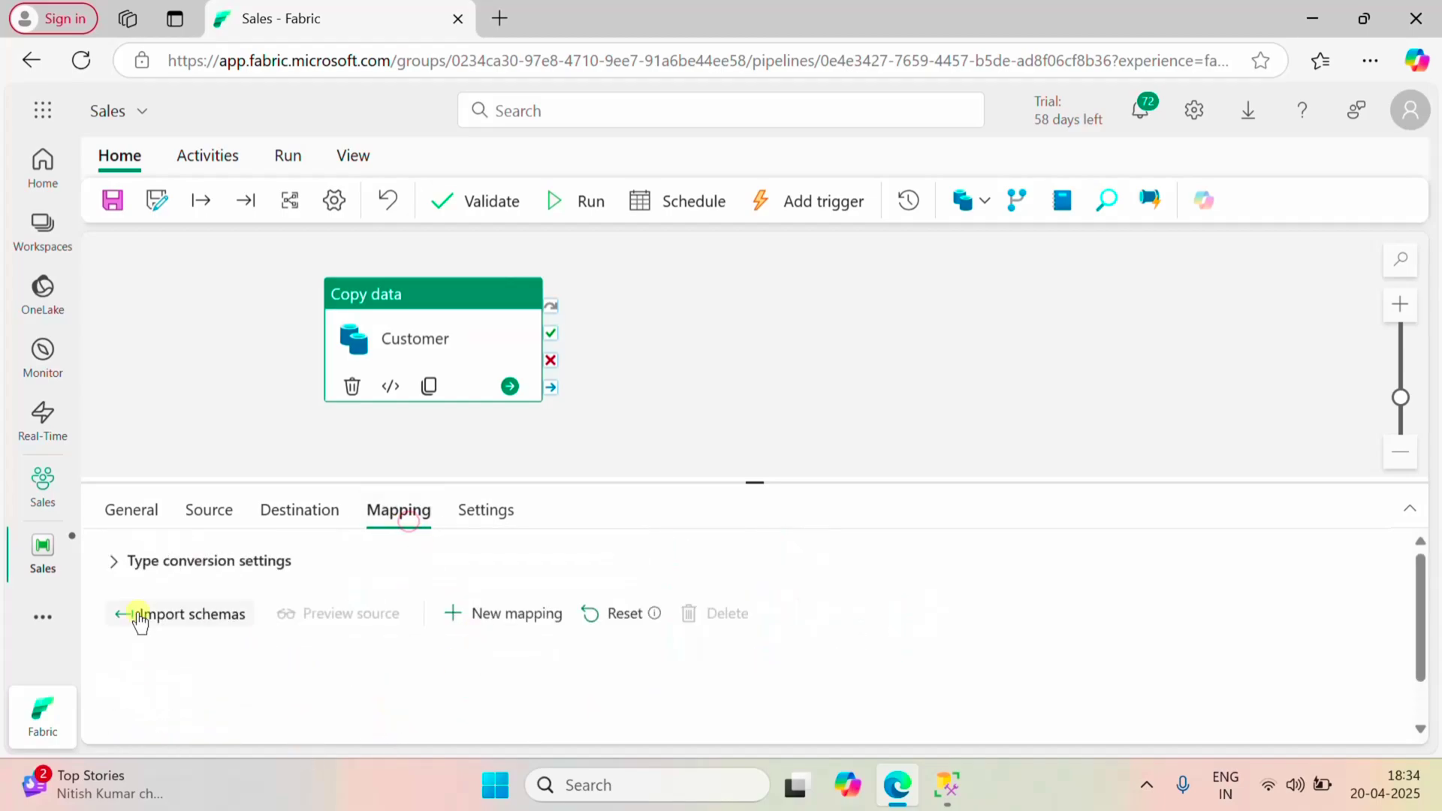
click(139, 616)
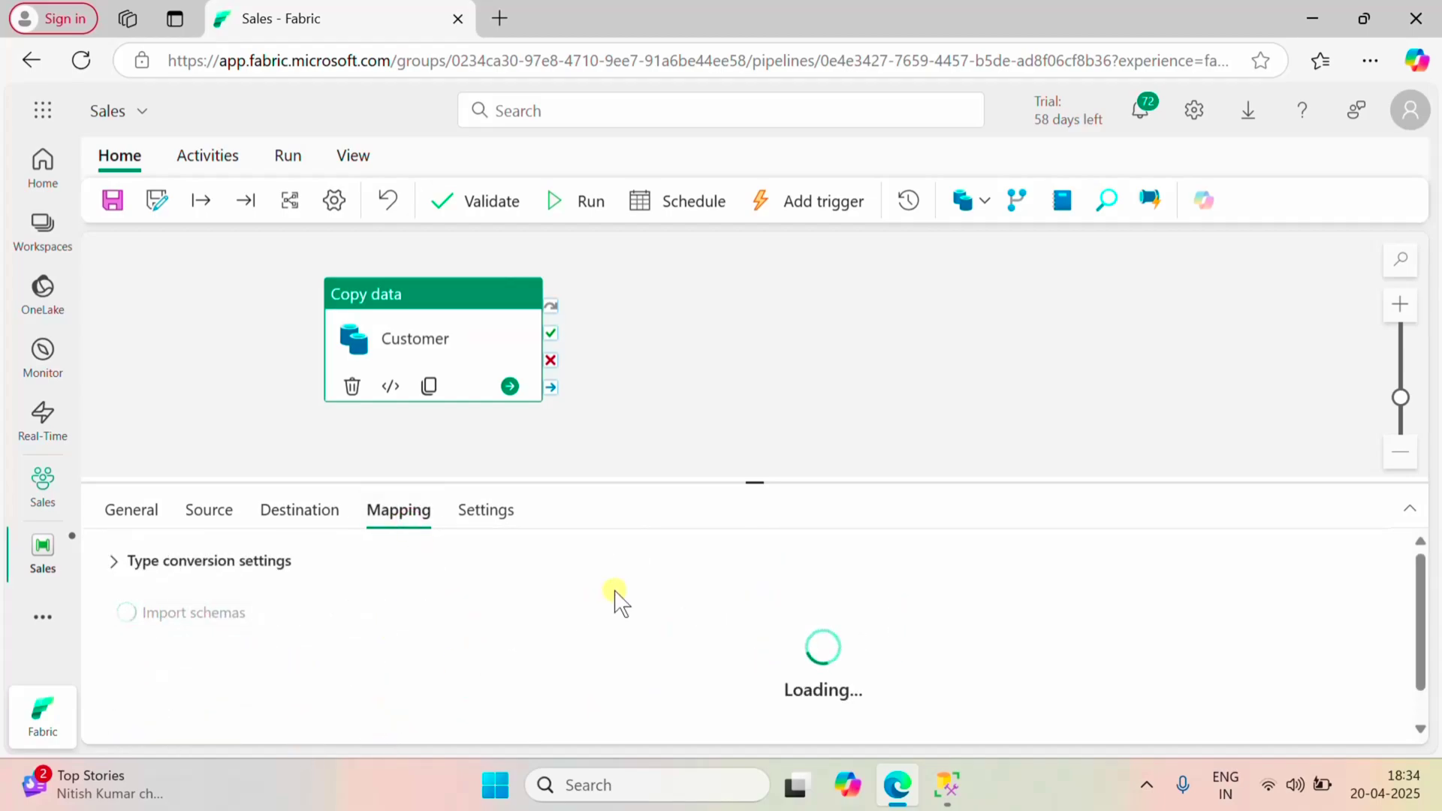
scroll(795, 634, down, 5)
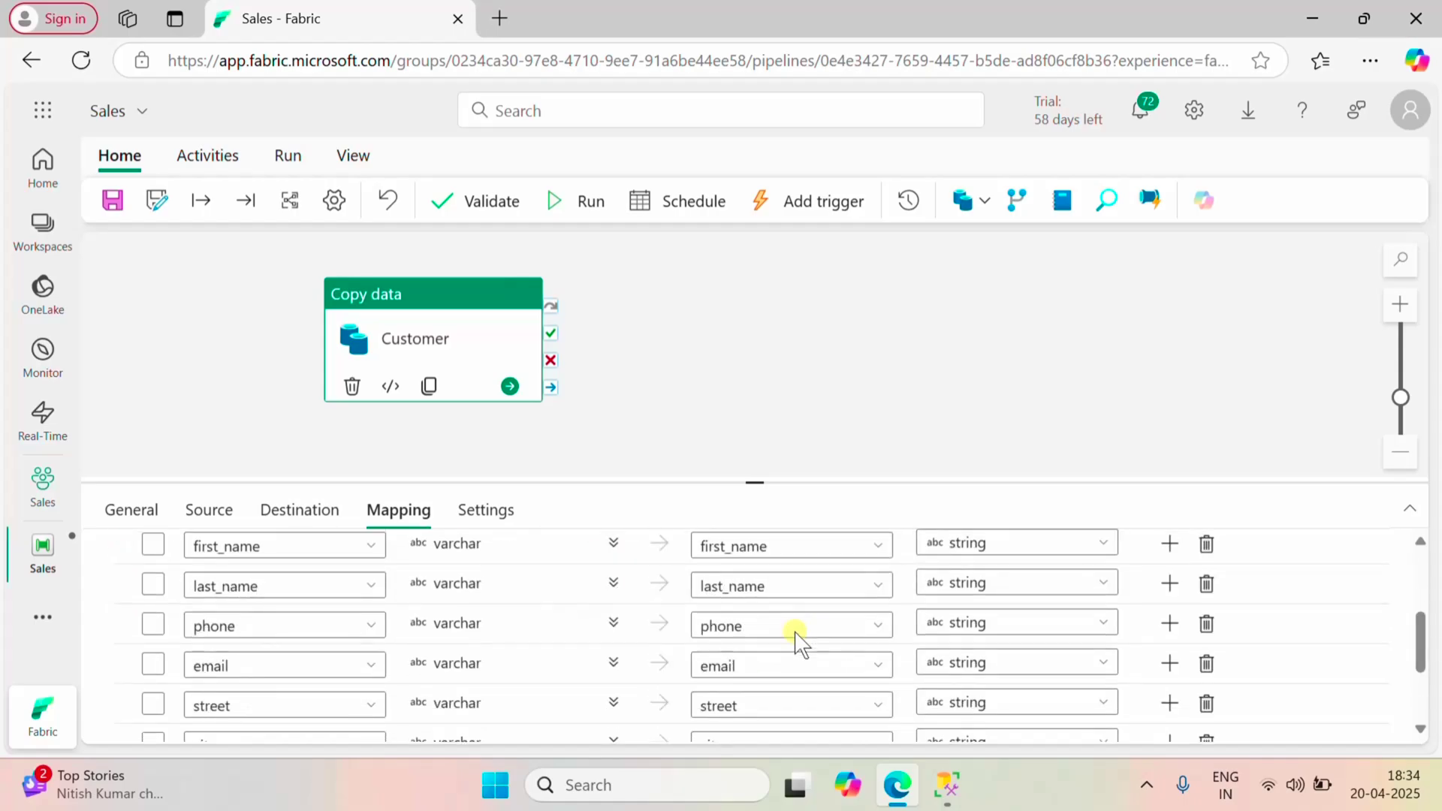
scroll(794, 629, down, 1)
scroll(607, 689, up, 8)
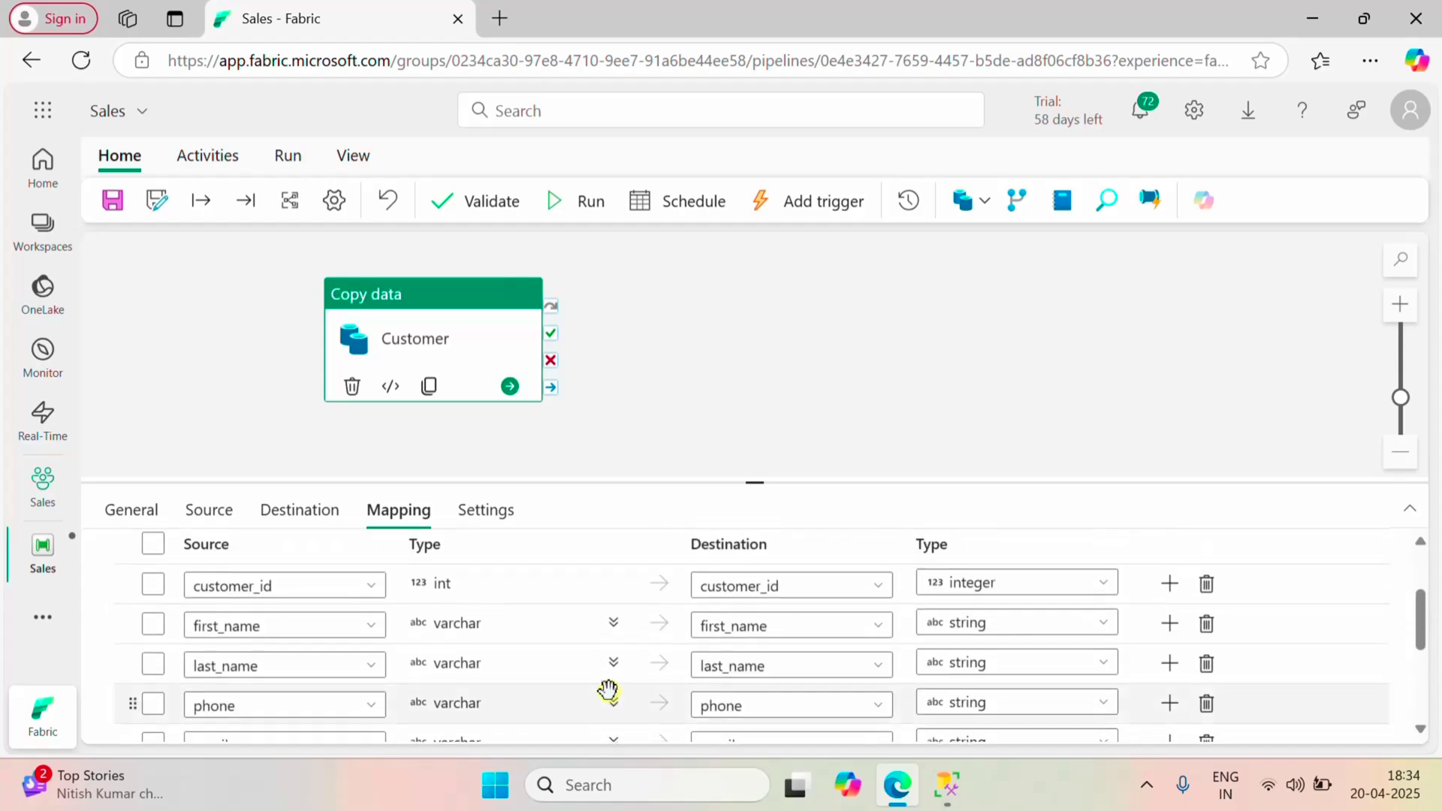
scroll(609, 692, down, 6)
scroll(786, 695, up, 7)
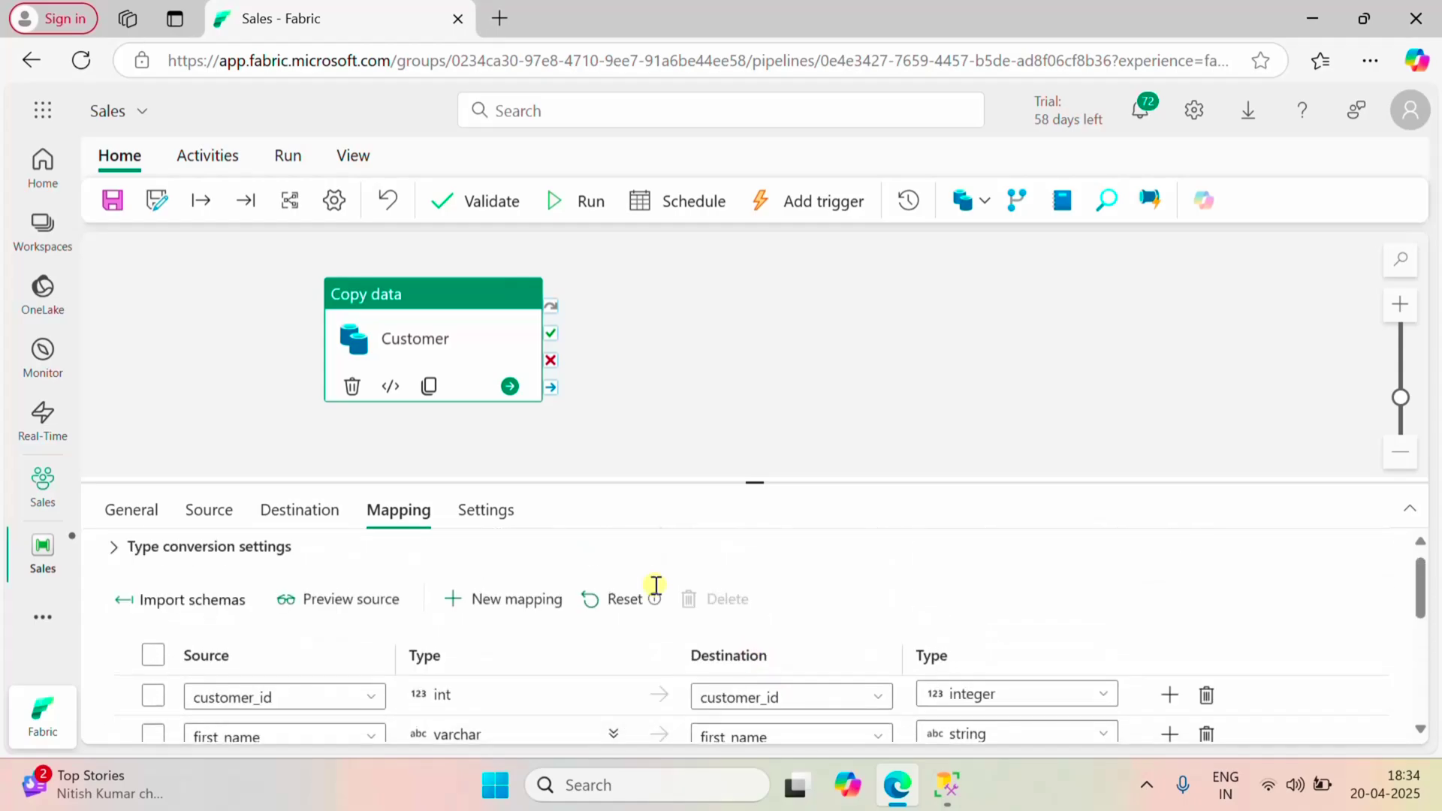
- Duplicate the Customer activity and rename the copy Order_items, consulting the Happy database's table list in SQL Server Management Studio
click(618, 424)
click(428, 351)
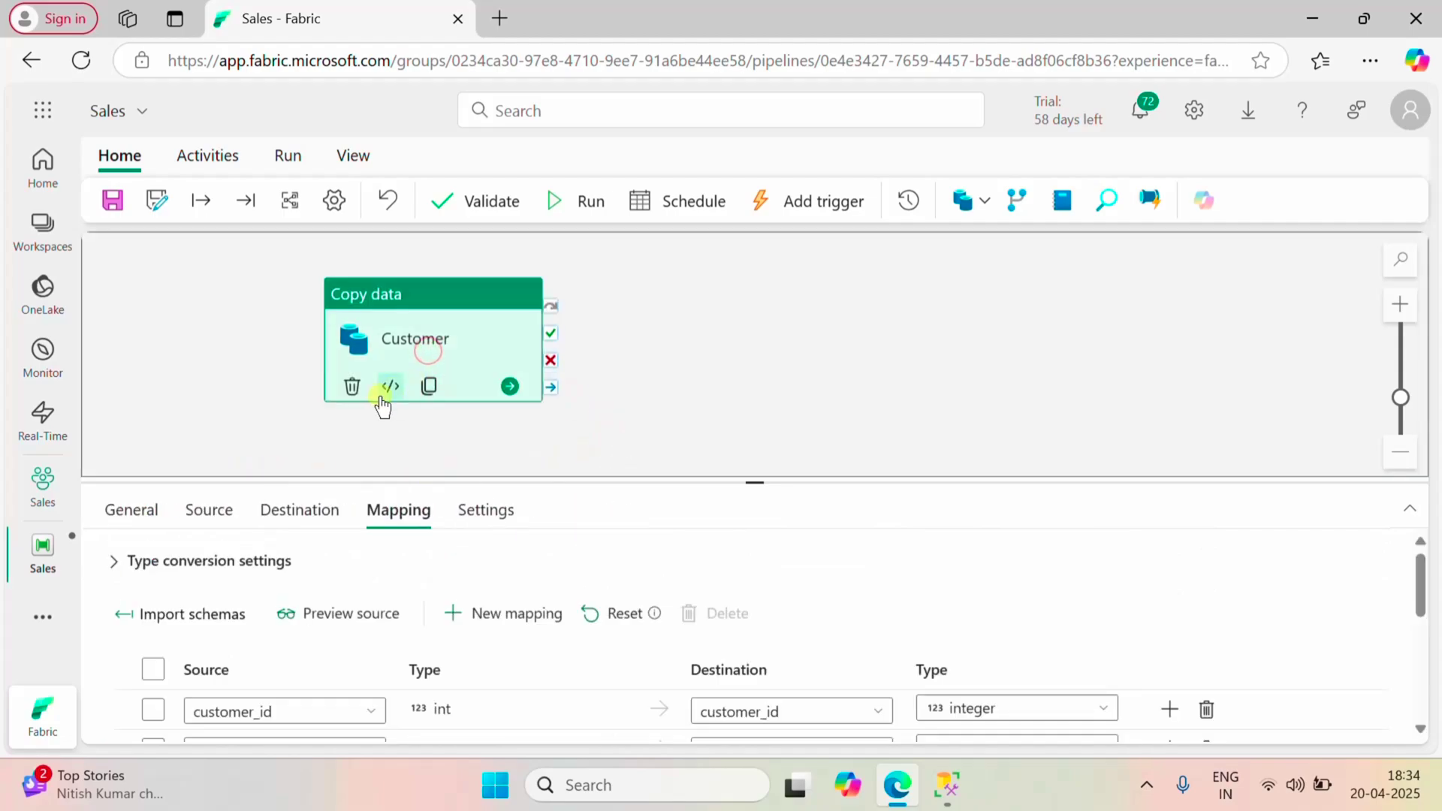
click(428, 388)
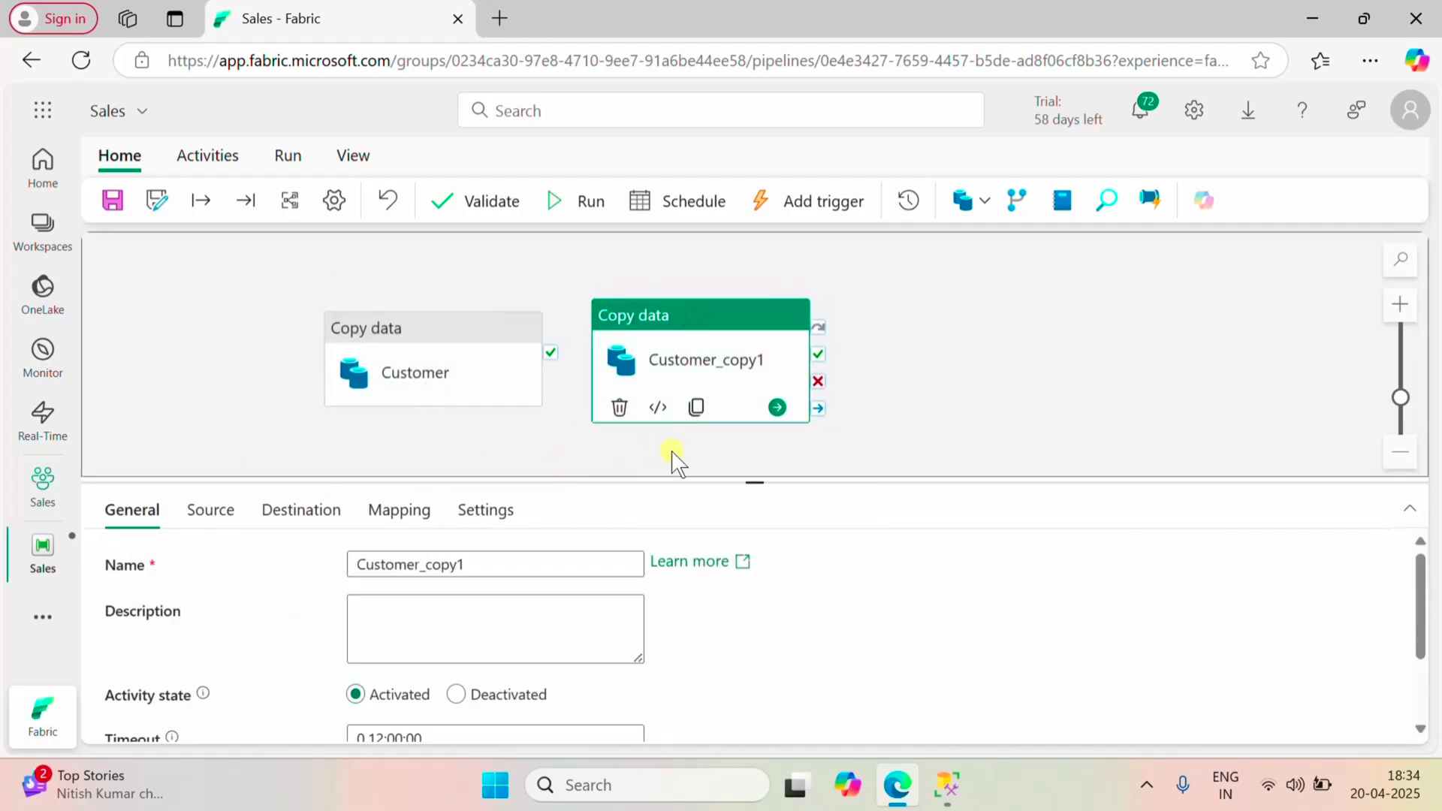
click(931, 778)
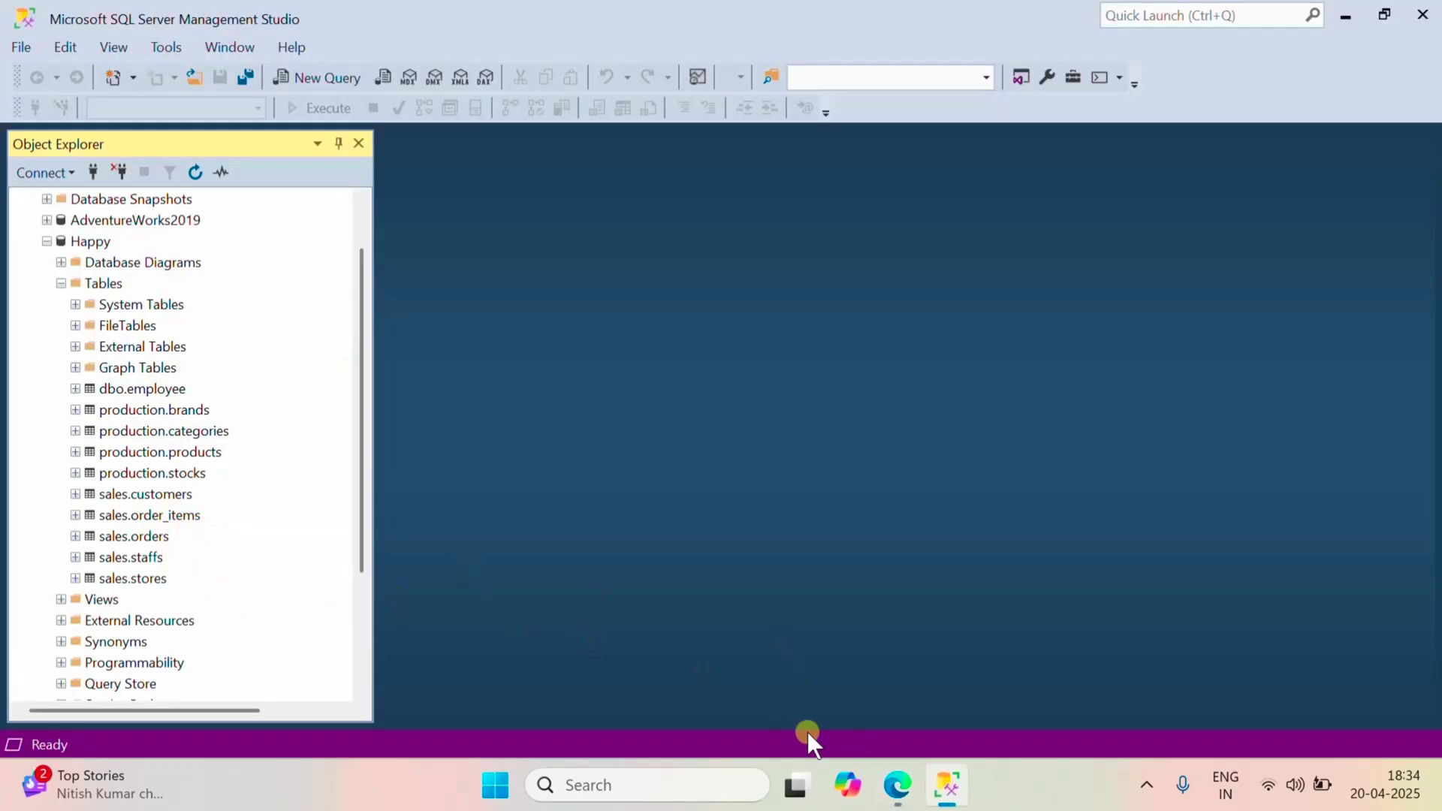
click(898, 788)
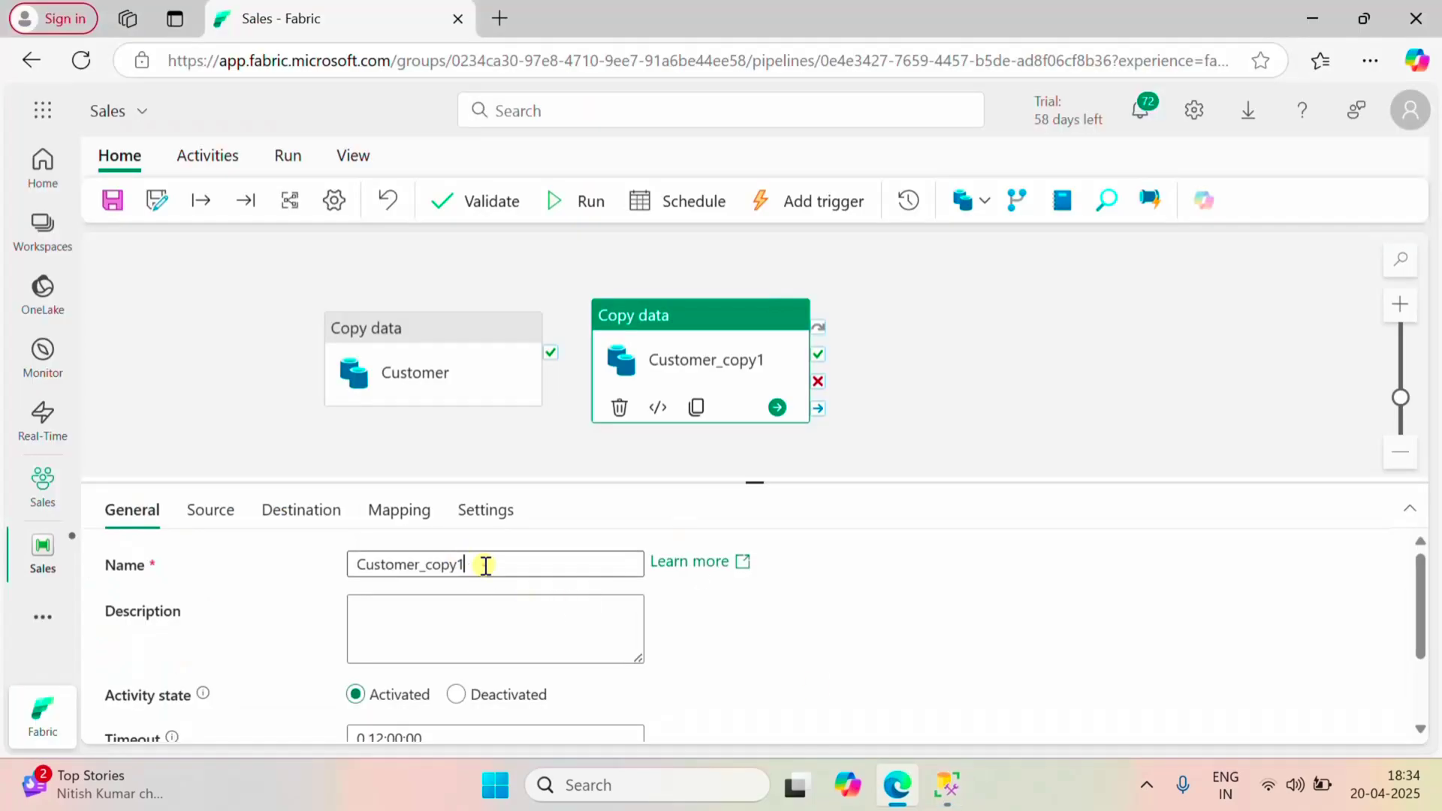
drag(483, 563, 323, 565)
key(BackSpace)
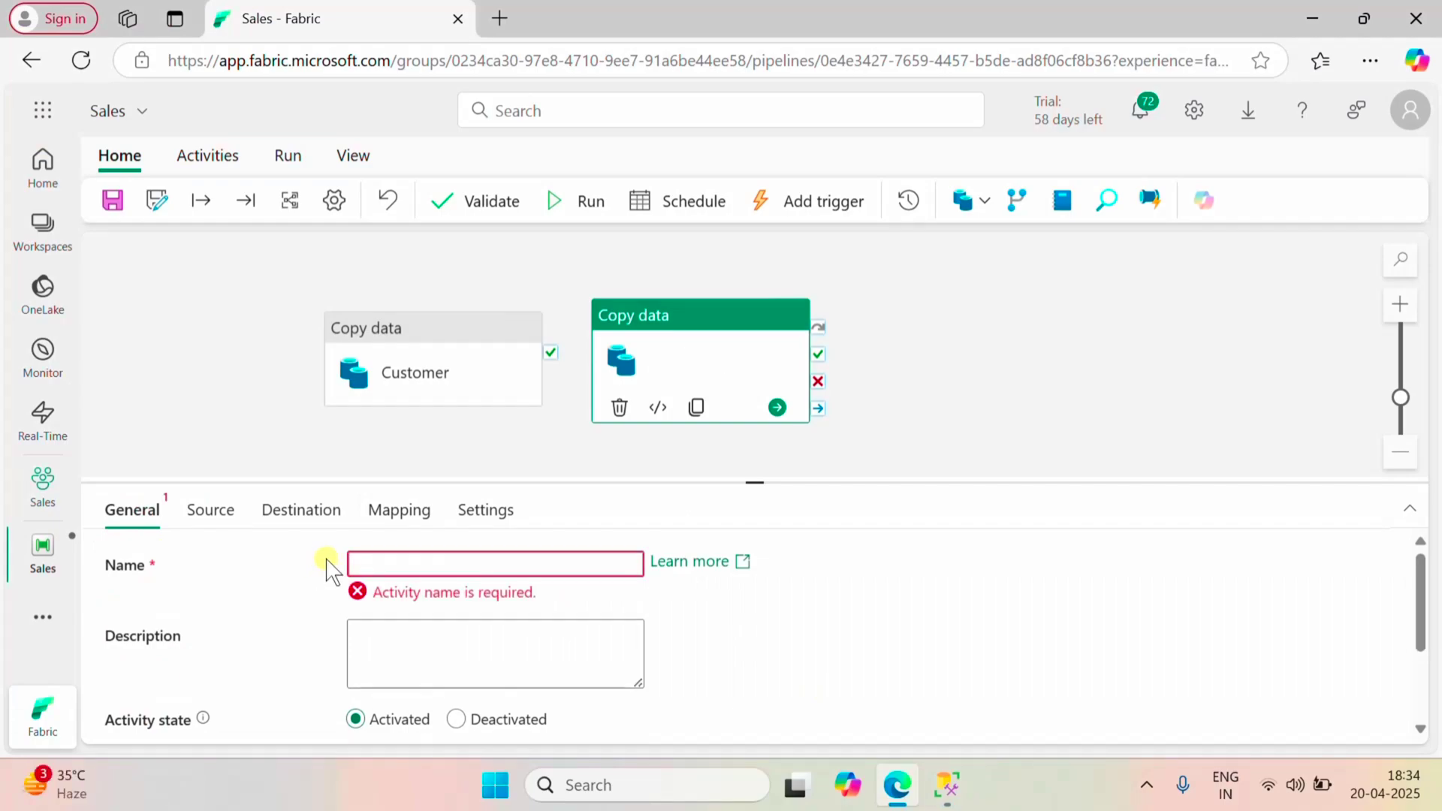
text(Order_items)
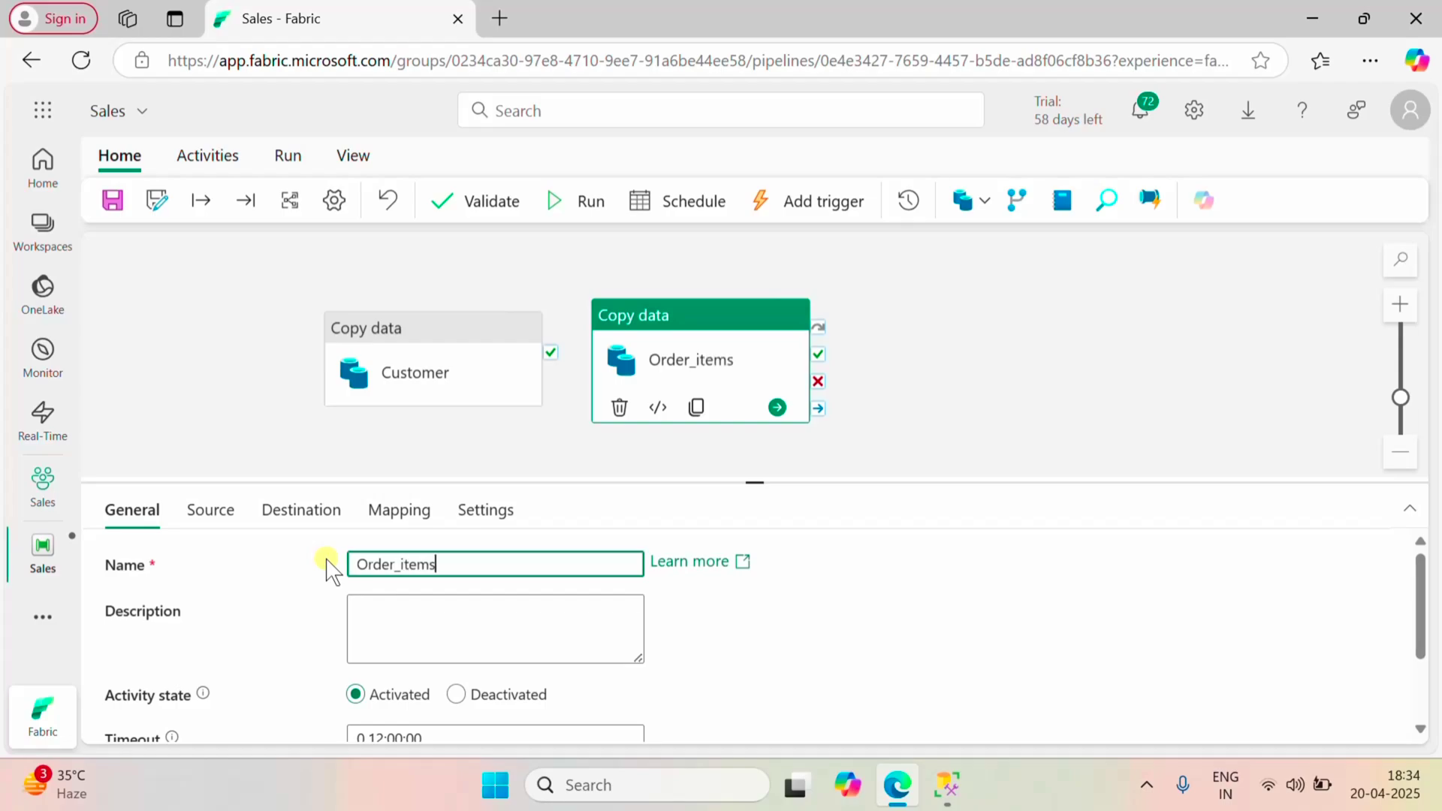
- Change the Order_items activity's source table to sales.order_items in the Happy database
click(210, 510)
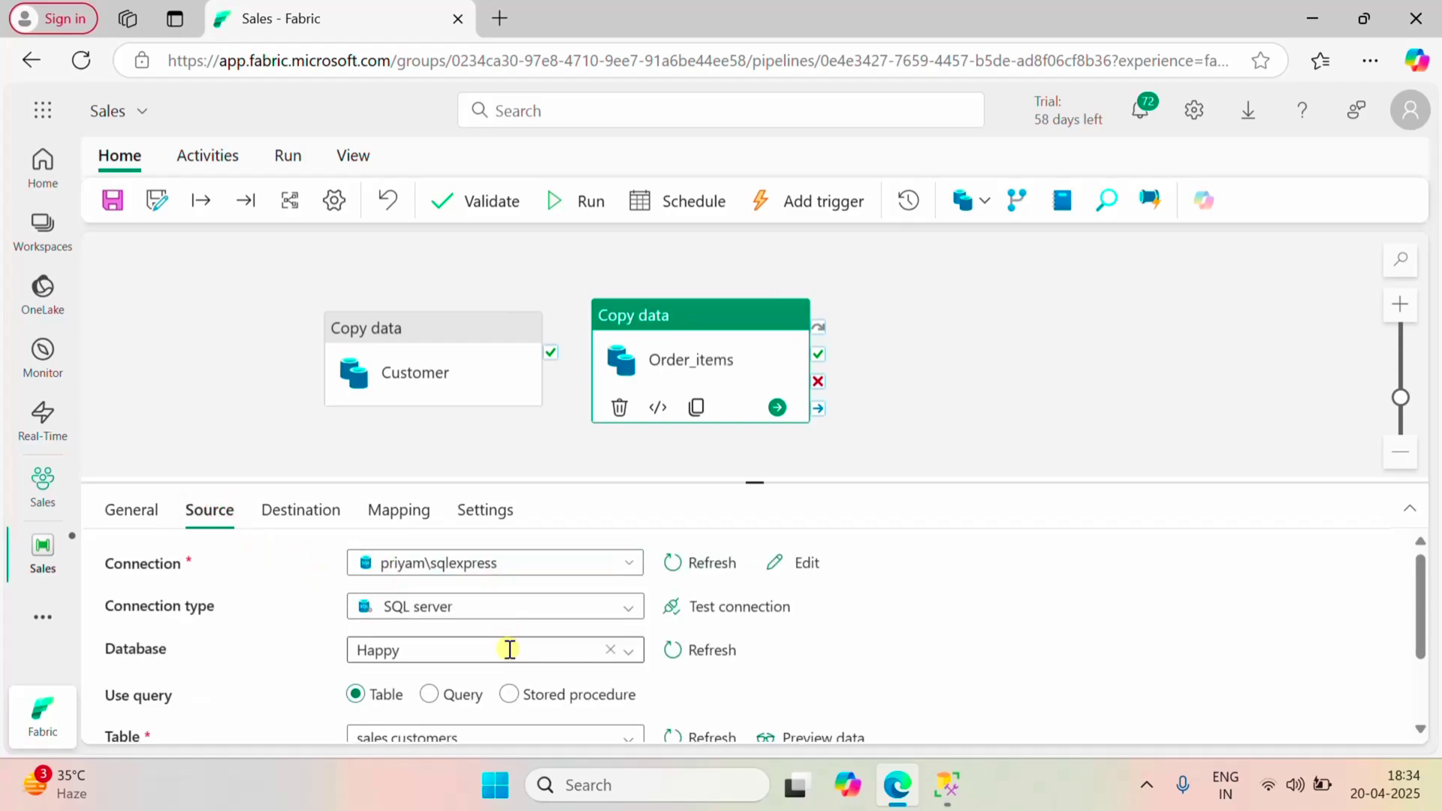
scroll(510, 649, down, 2)
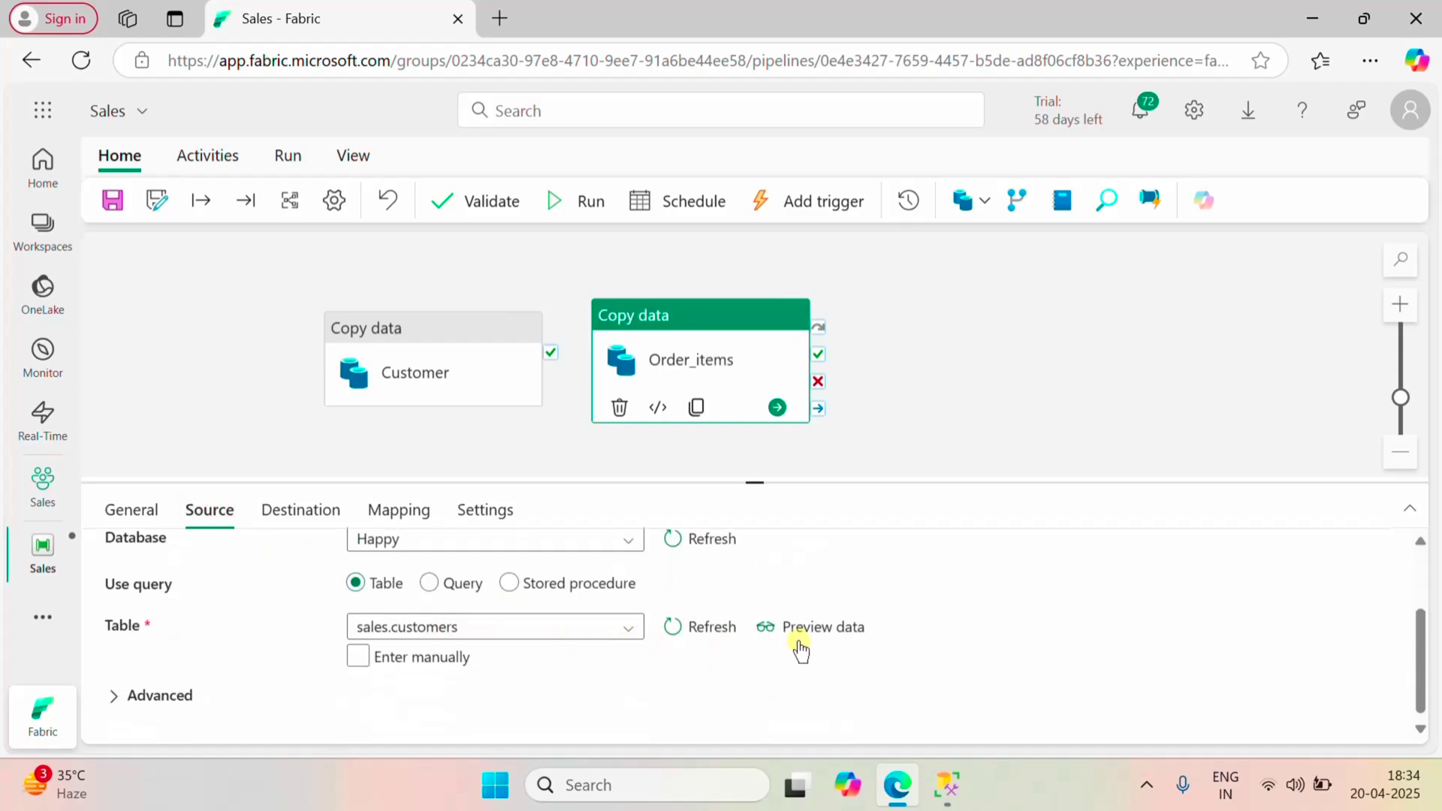
click(629, 630)
scroll(591, 702, down, 2)
scroll(589, 700, down, 2)
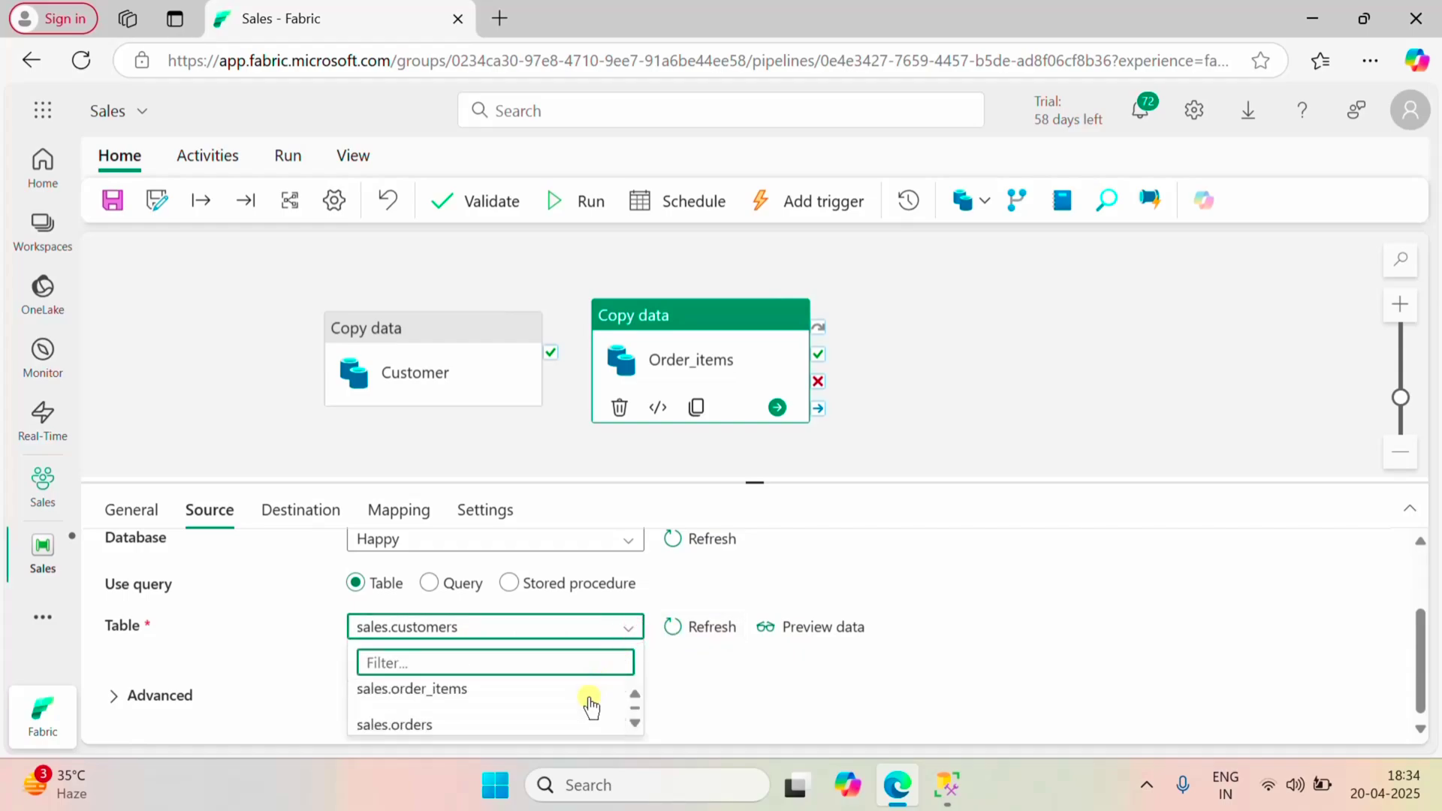
- Create a new table named Order_items as the Order_items activity's destination in the Bronze lakehouse
click(300, 510)
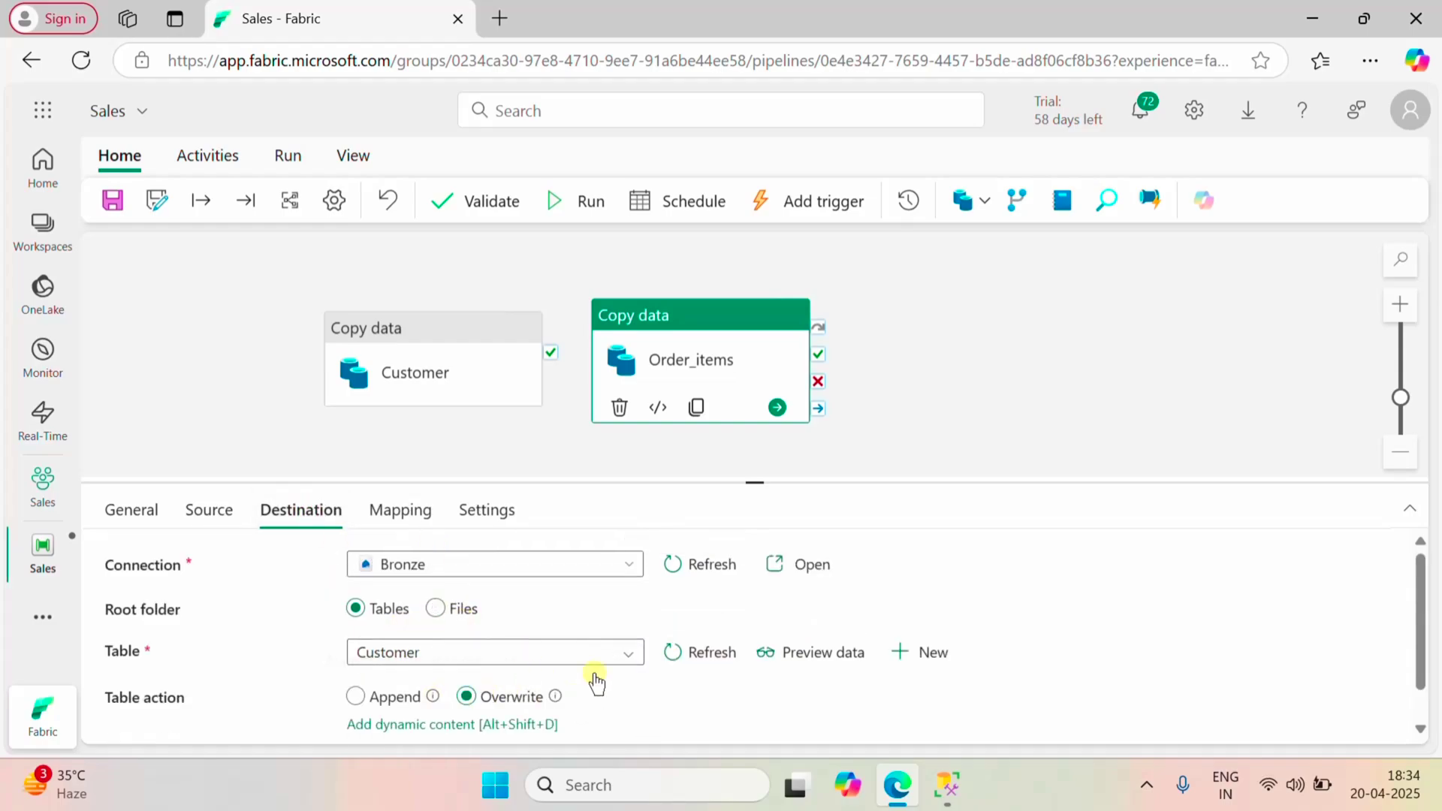
click(922, 654)
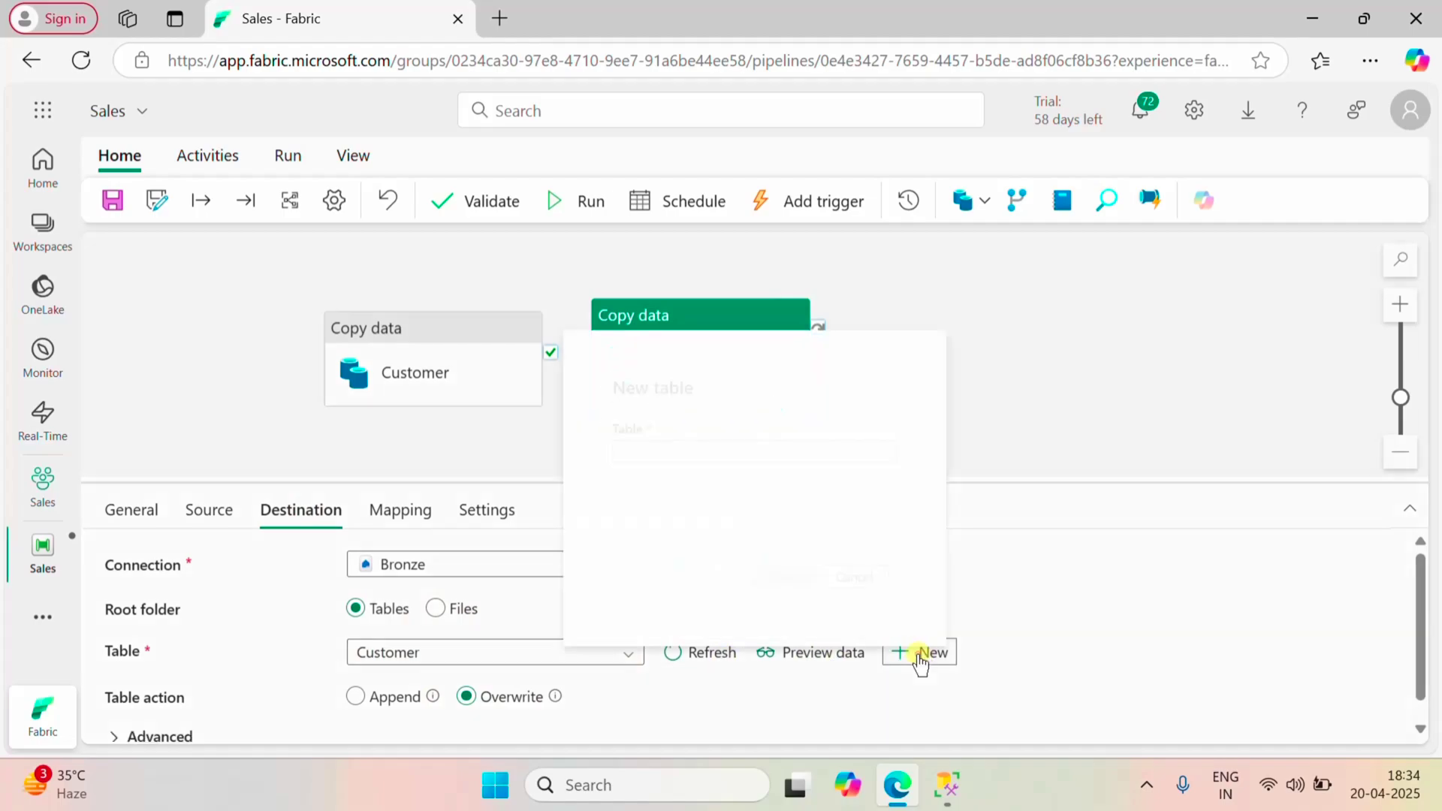
click(668, 447)
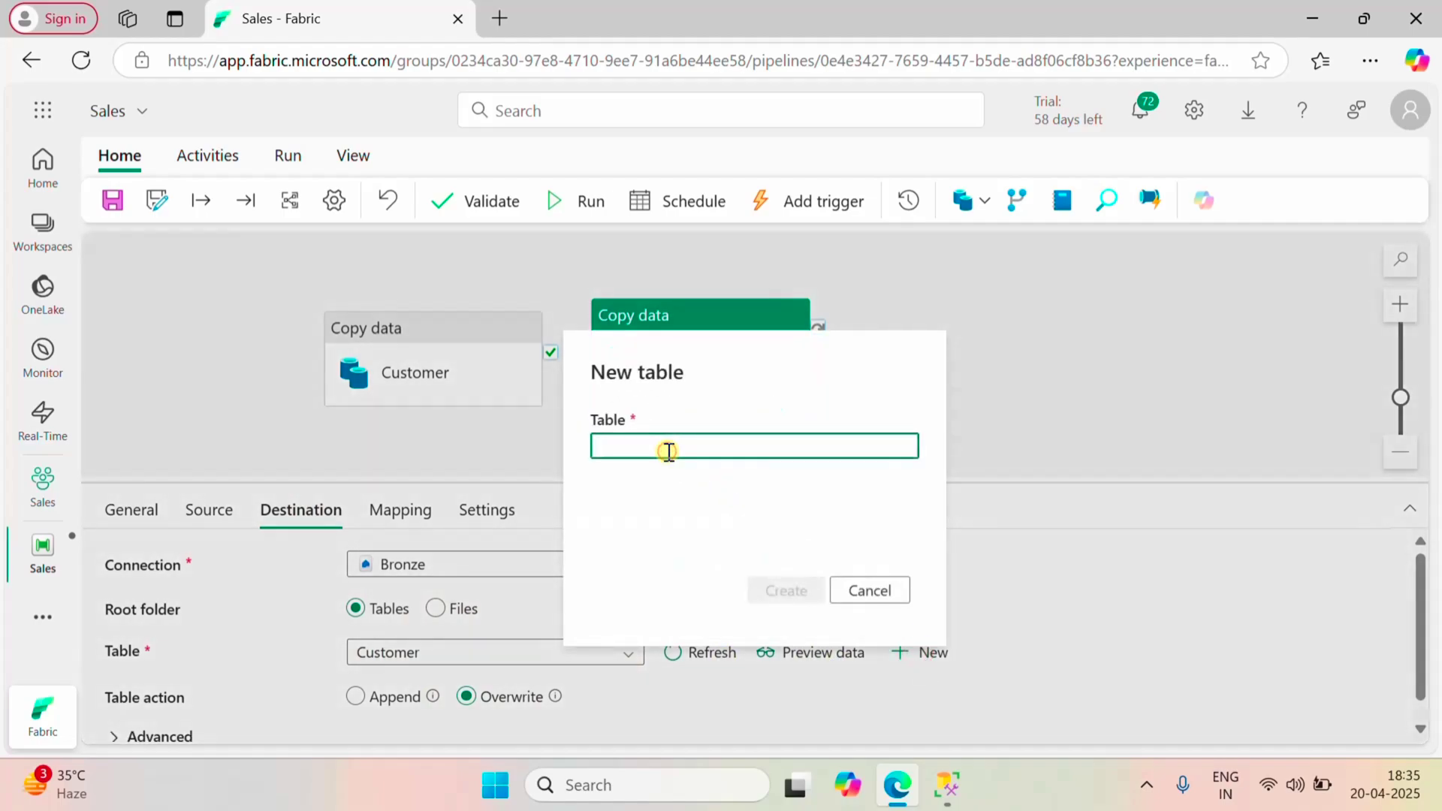
text(Ord)
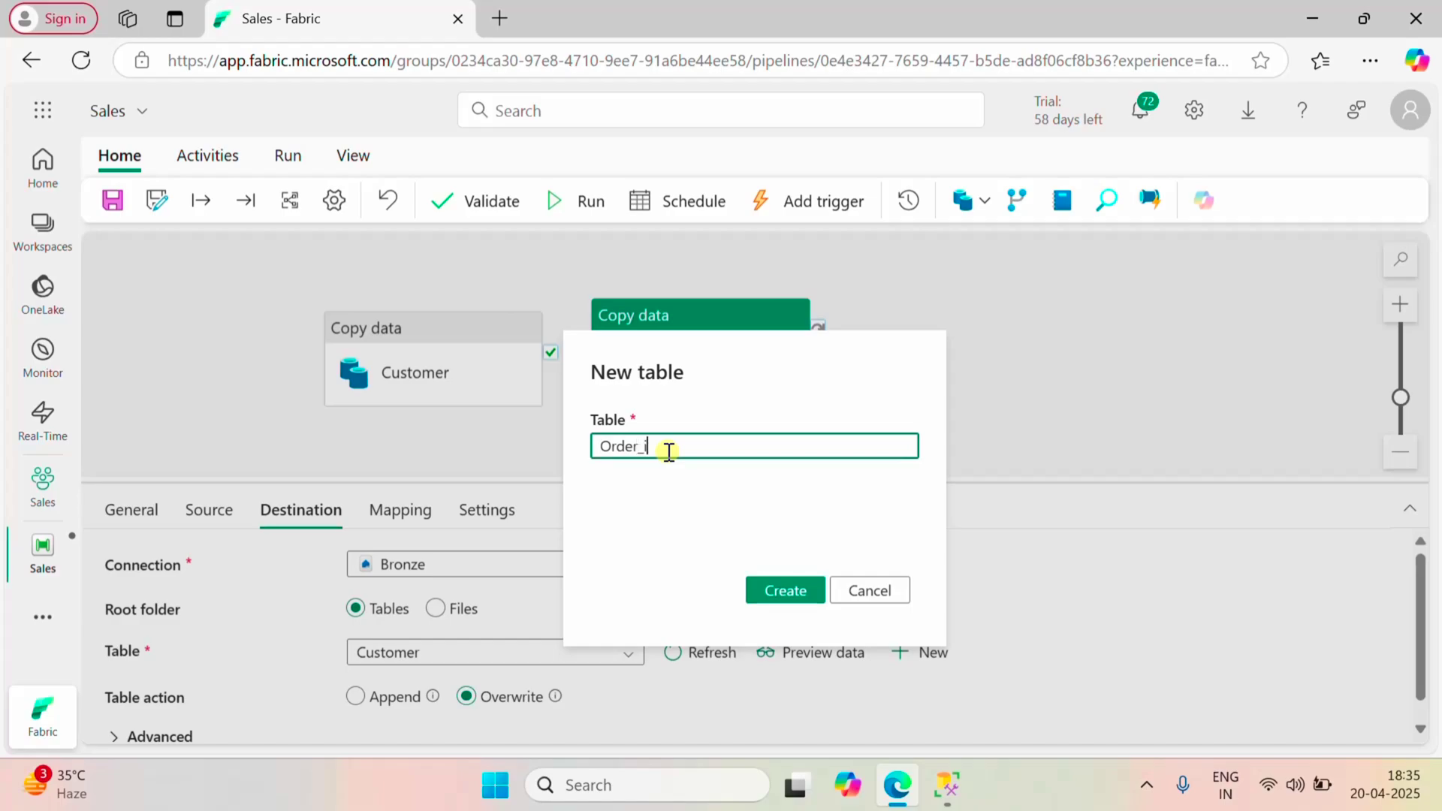
text(er_items)
click(773, 590)
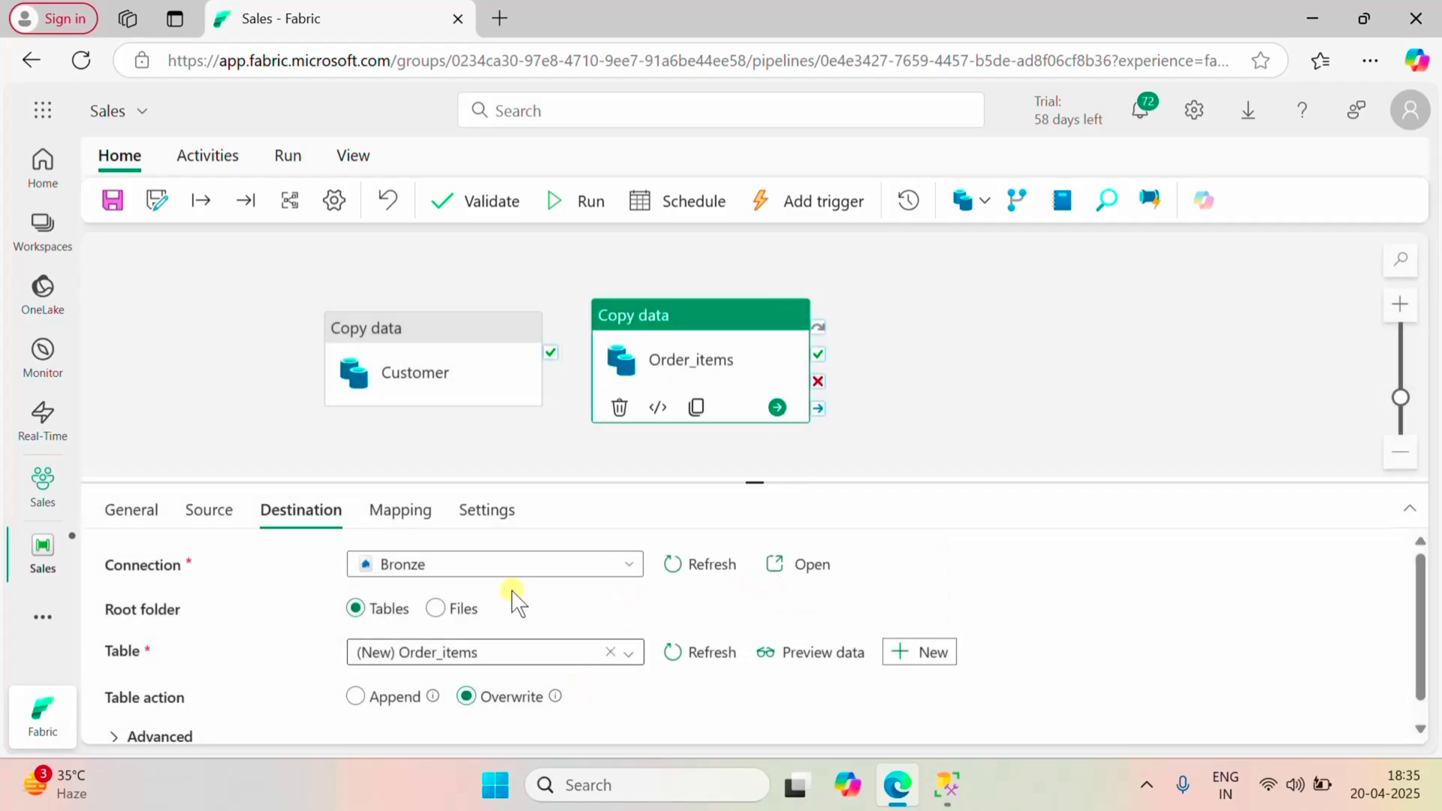
- Import the schemas for the Order_items activity's mapping and review the mapped columns and their types
click(380, 514)
click(174, 611)
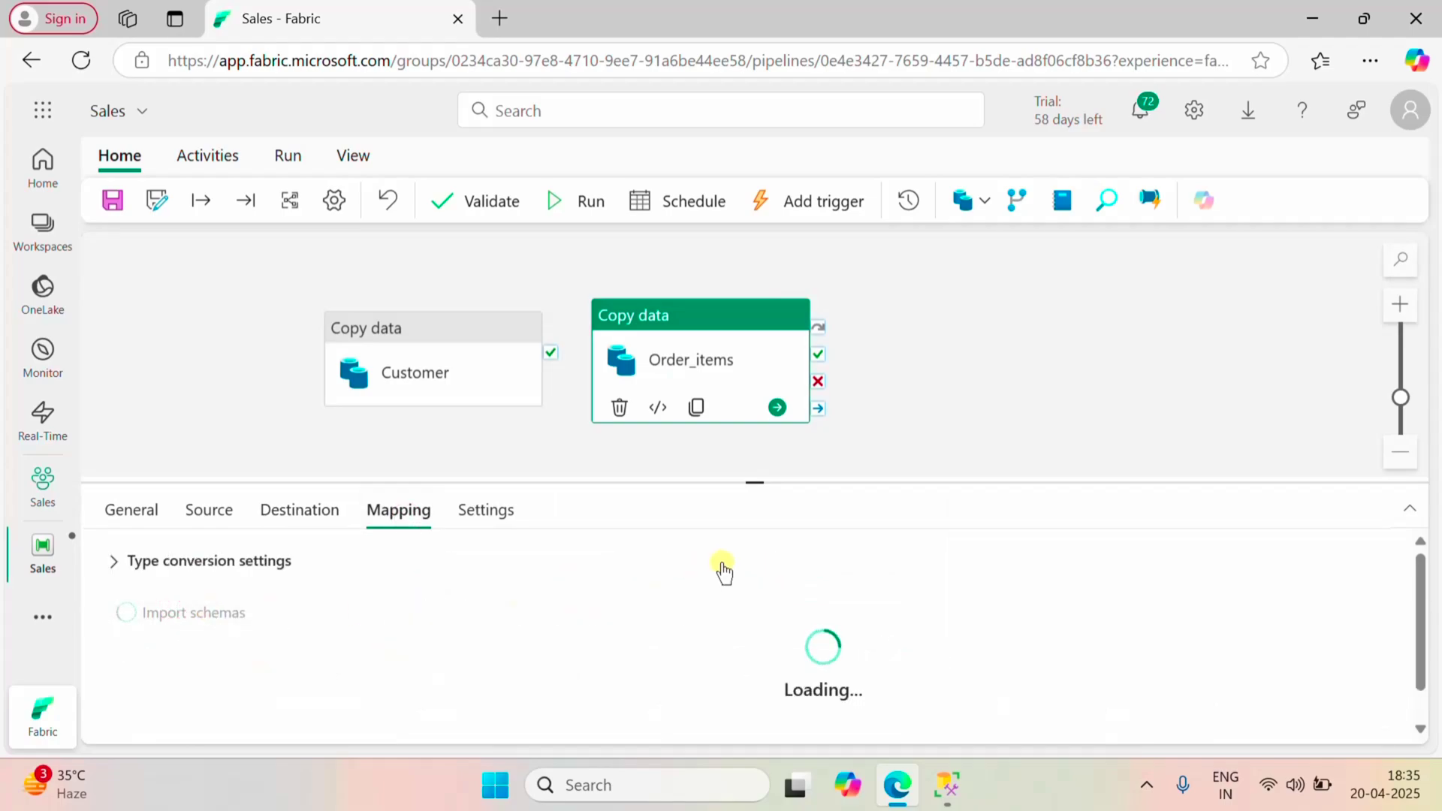
scroll(822, 623, down, 3)
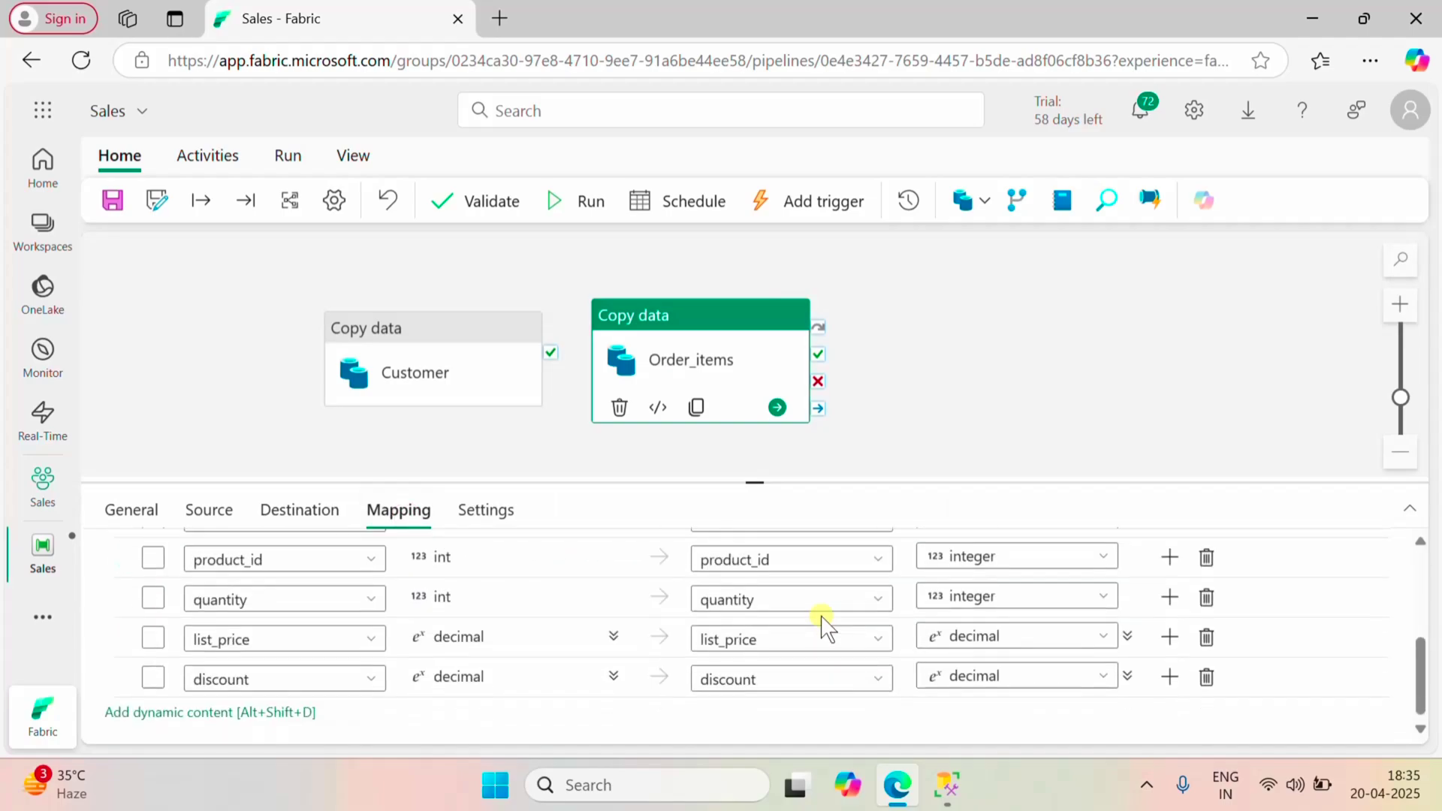
scroll(819, 624, up, 4)
scroll(747, 642, down, 4)
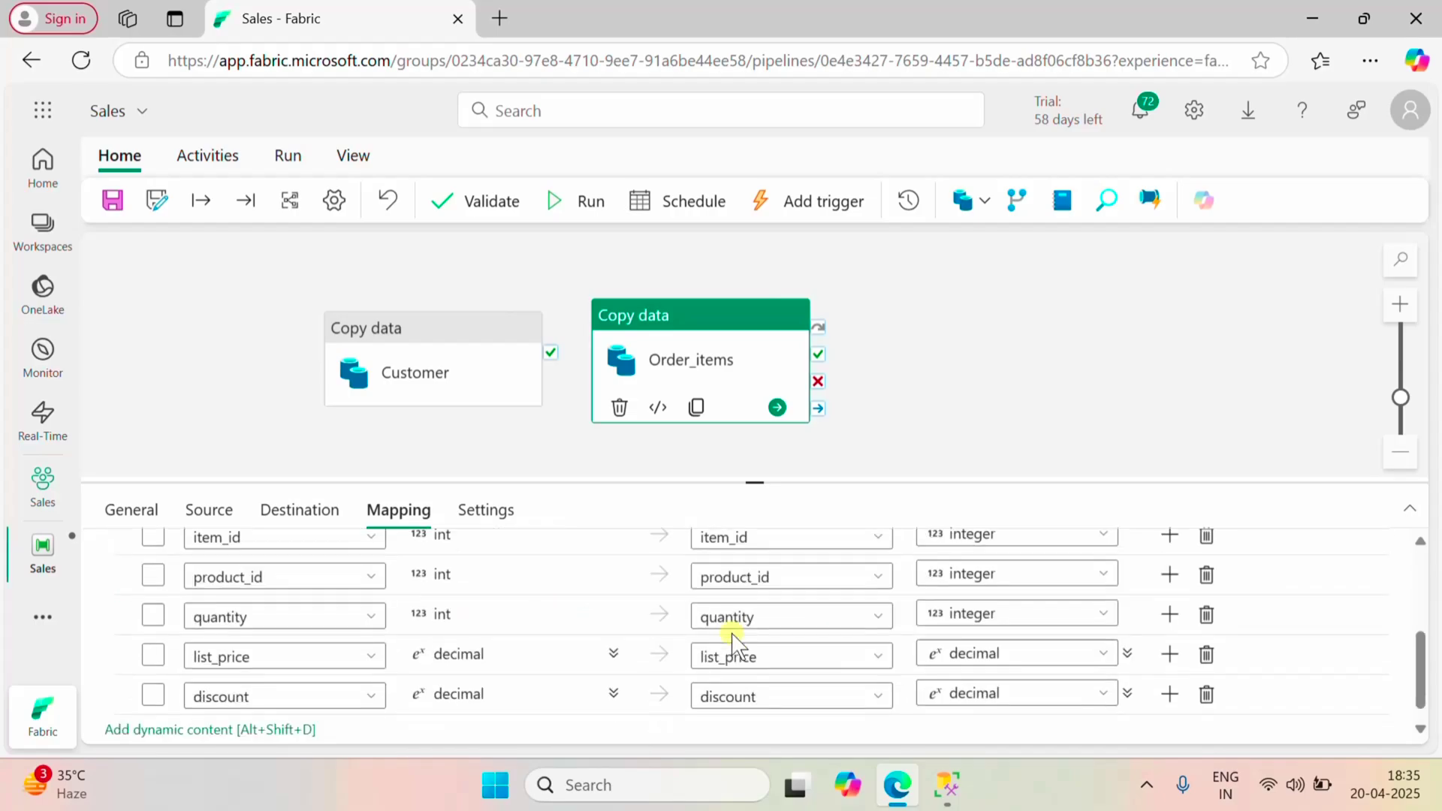
scroll(673, 603, up, 4)
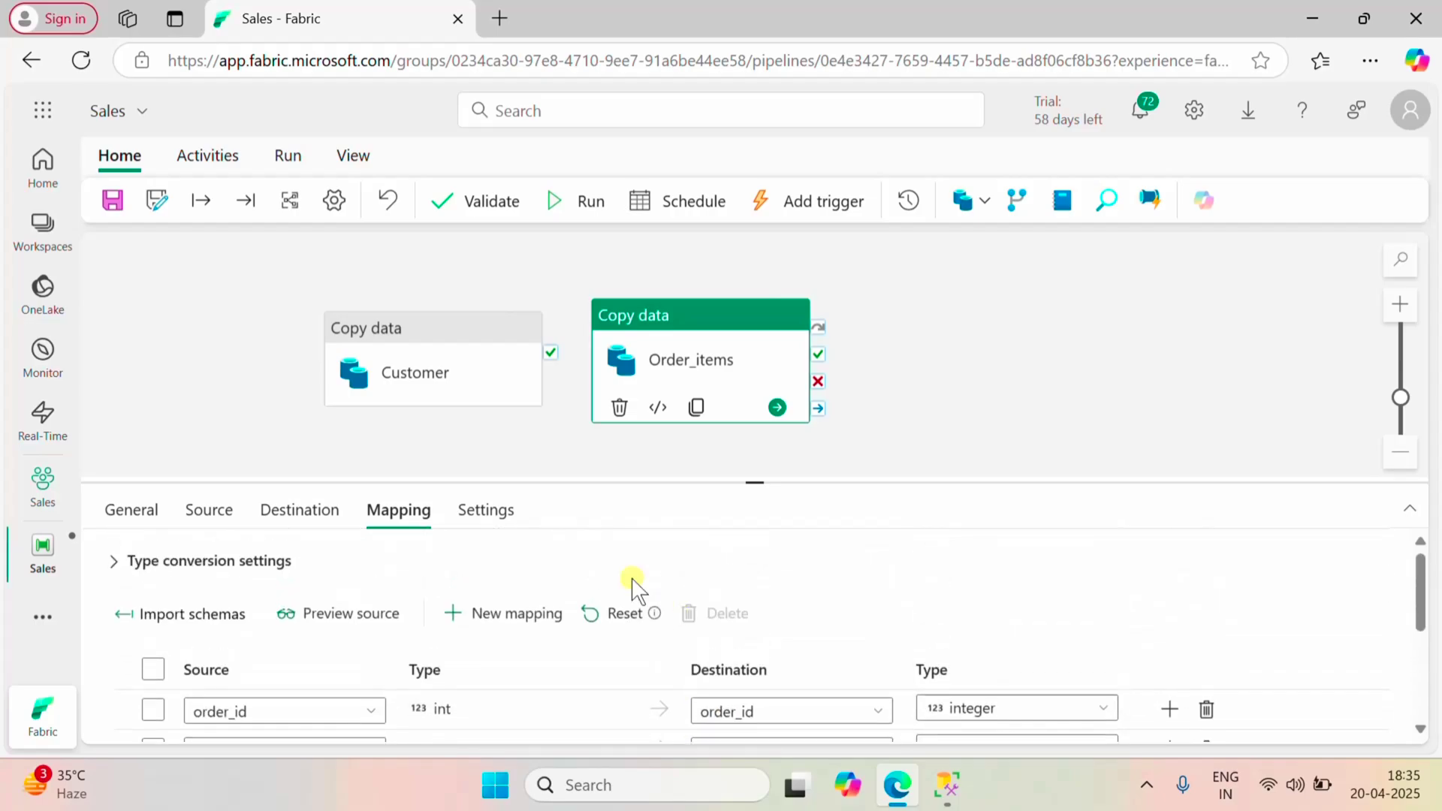
- Duplicate the Order_items activity and rename the copy Orders, consulting the Happy database's table list in SQL Server Management Studio
click(946, 370)
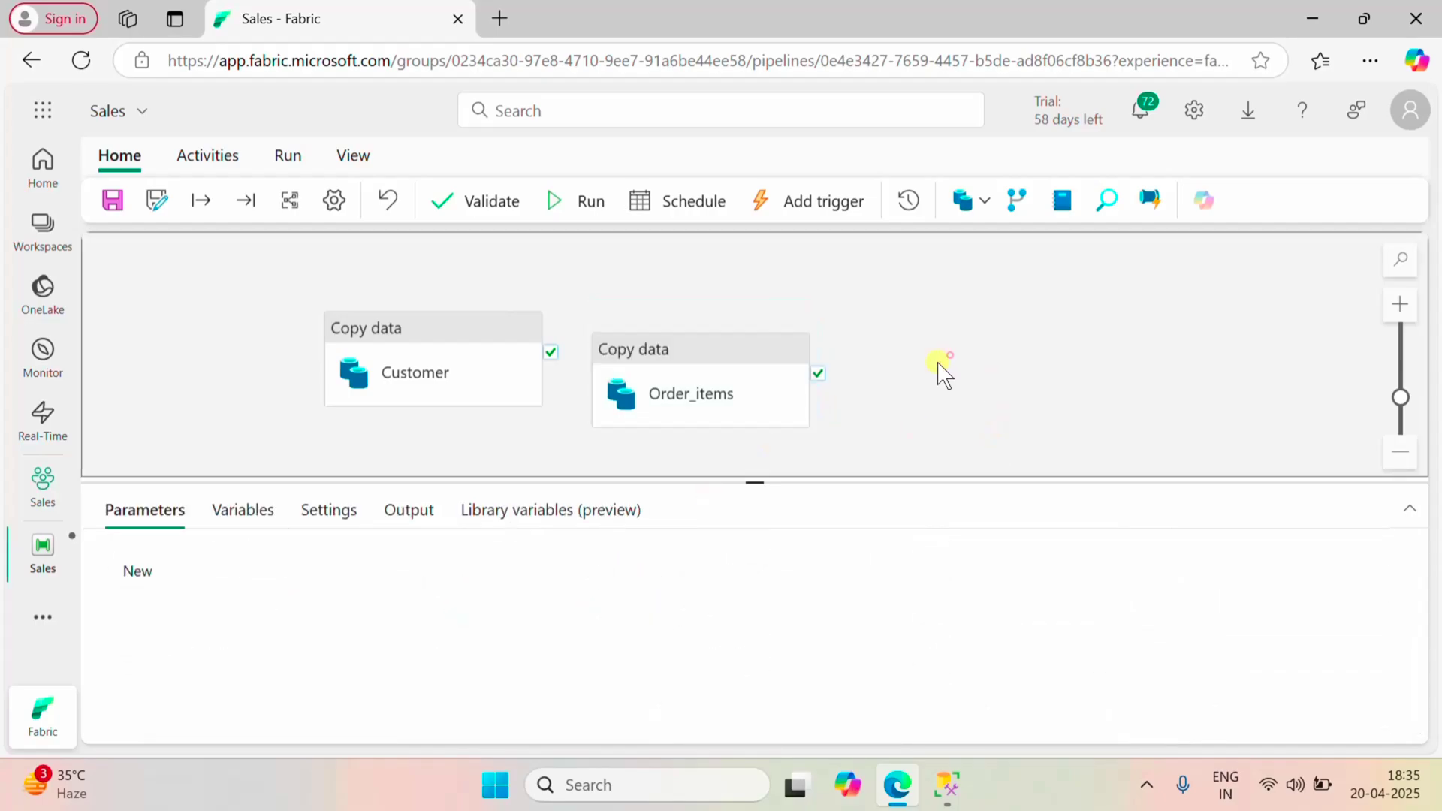
click(691, 361)
click(696, 407)
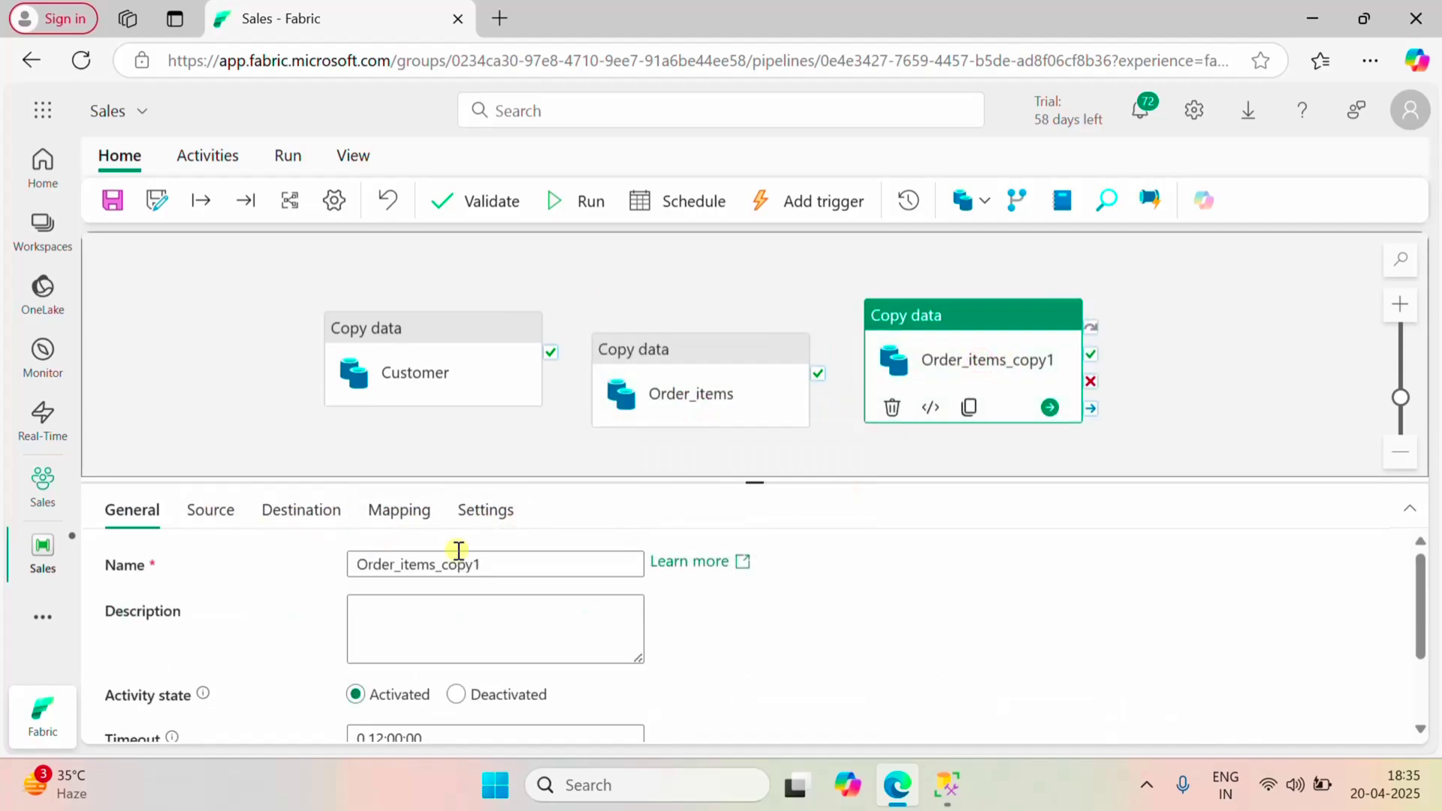
click(946, 785)
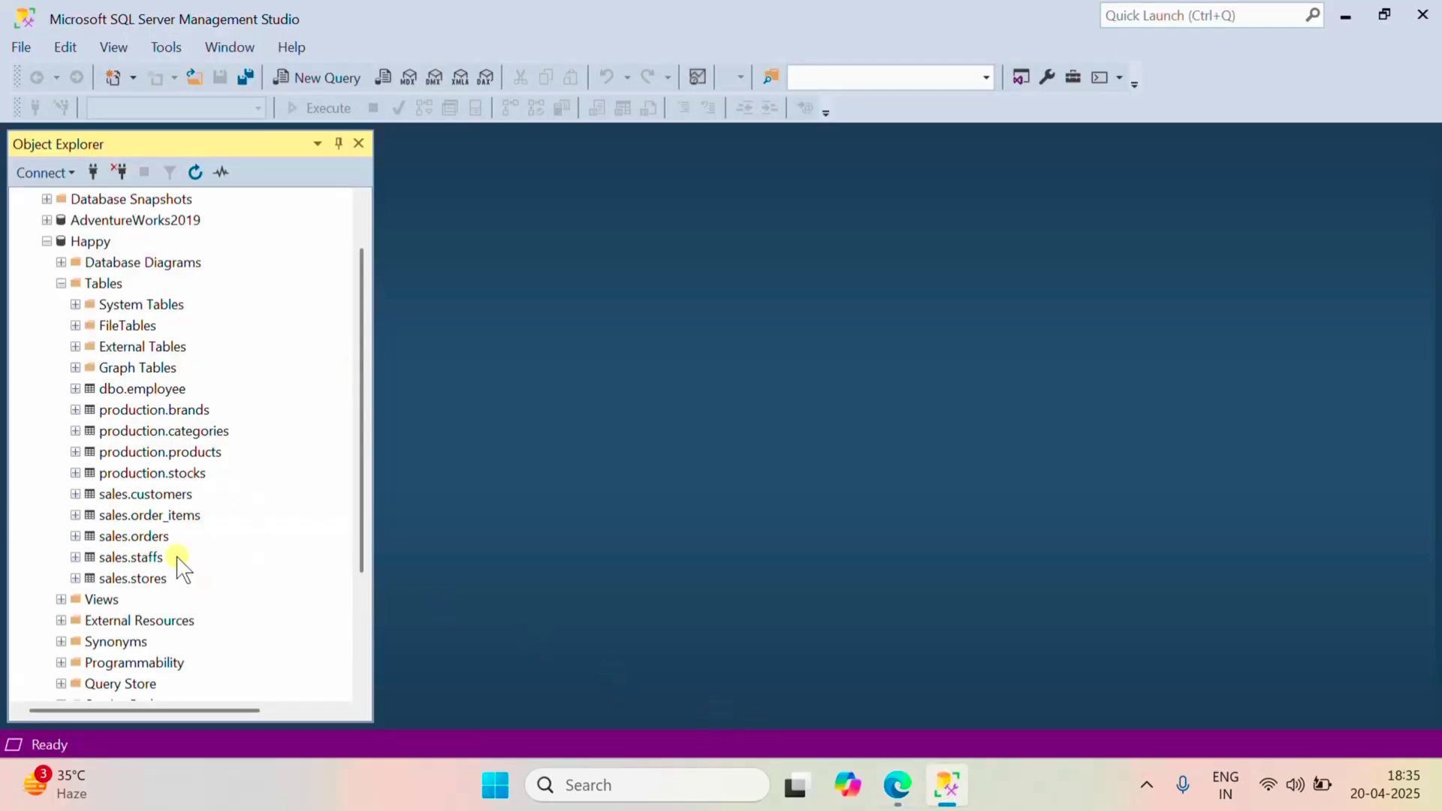
click(901, 785)
drag(502, 565, 394, 565)
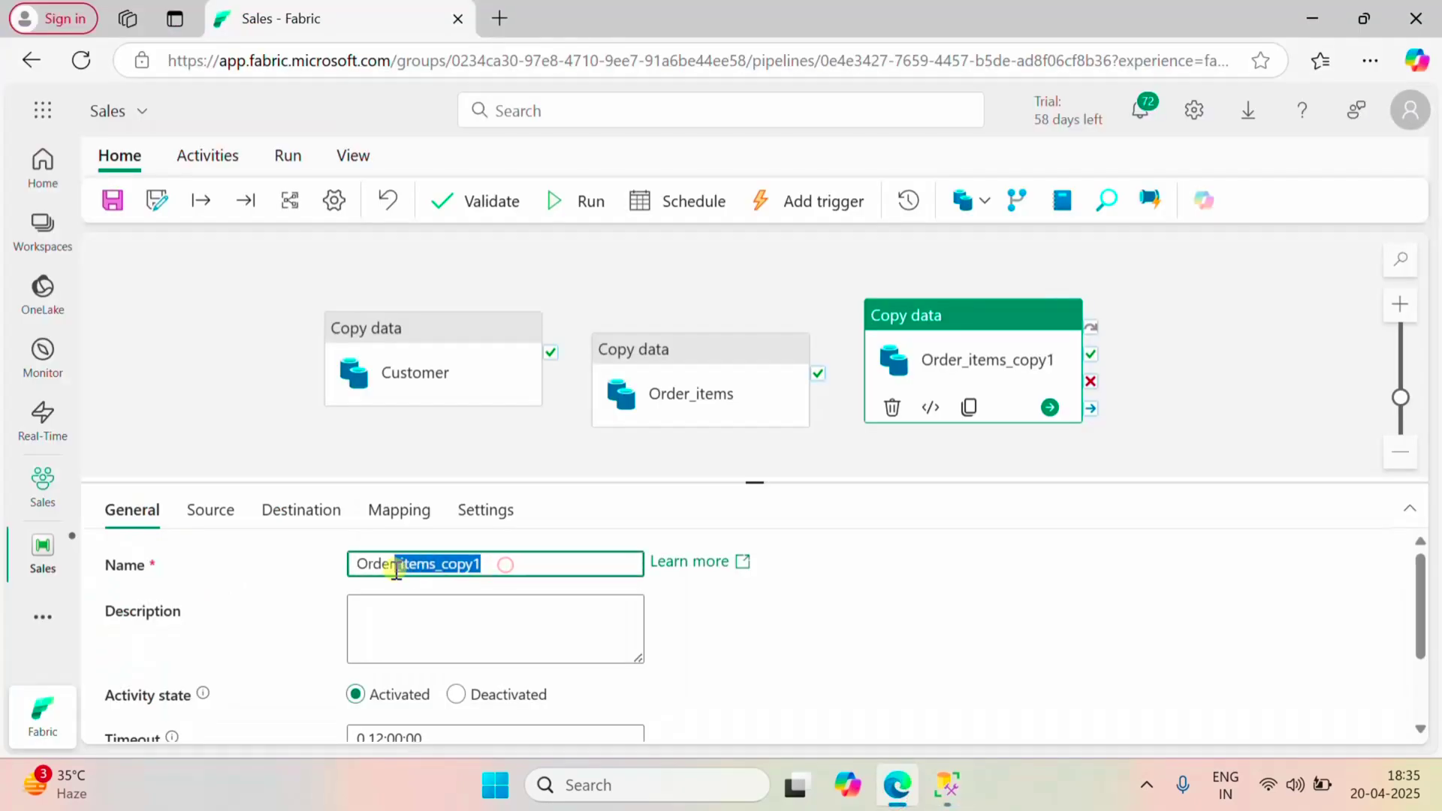
key(BackSpace)
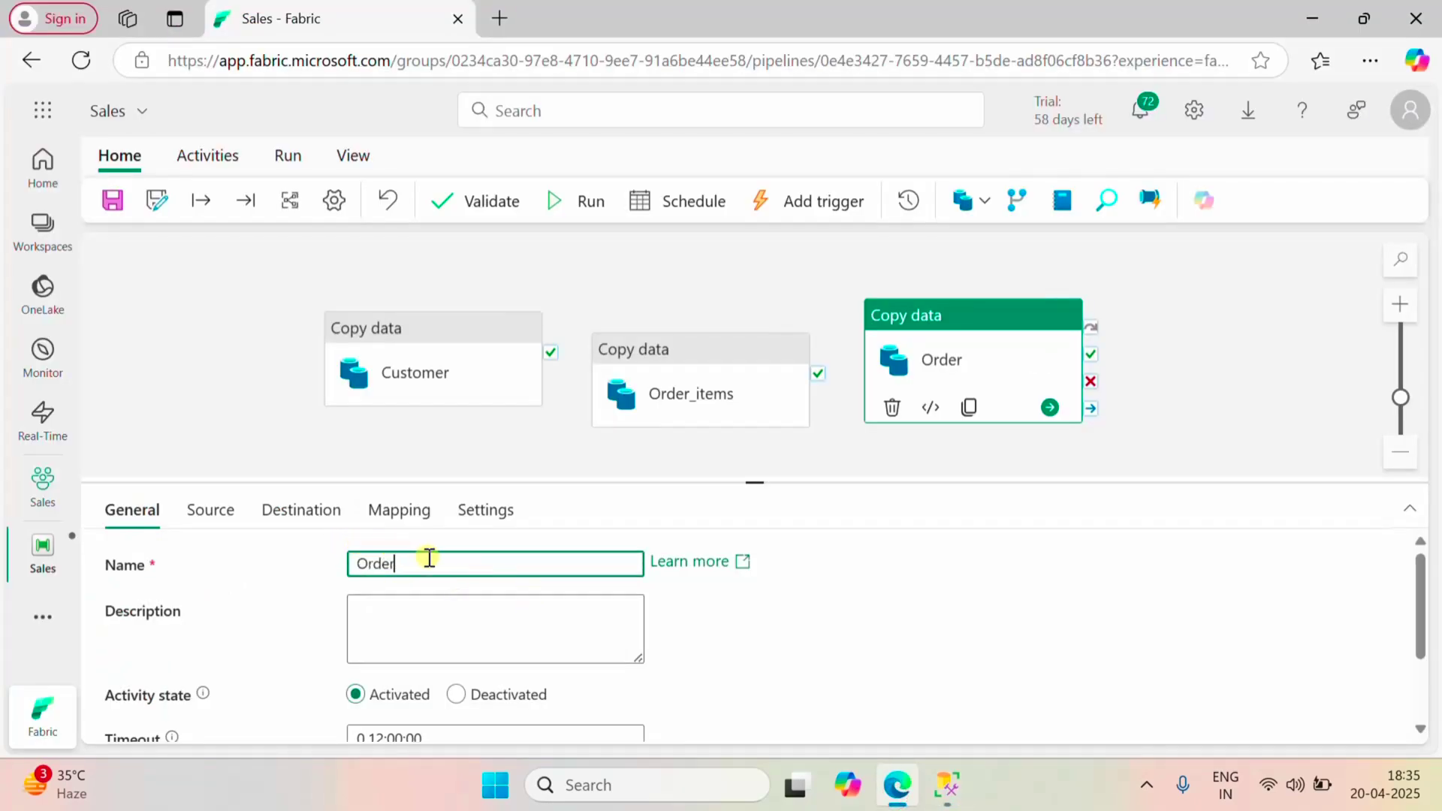
- Change the Orders activity's source table to sales.orders in the Happy database
click(240, 511)
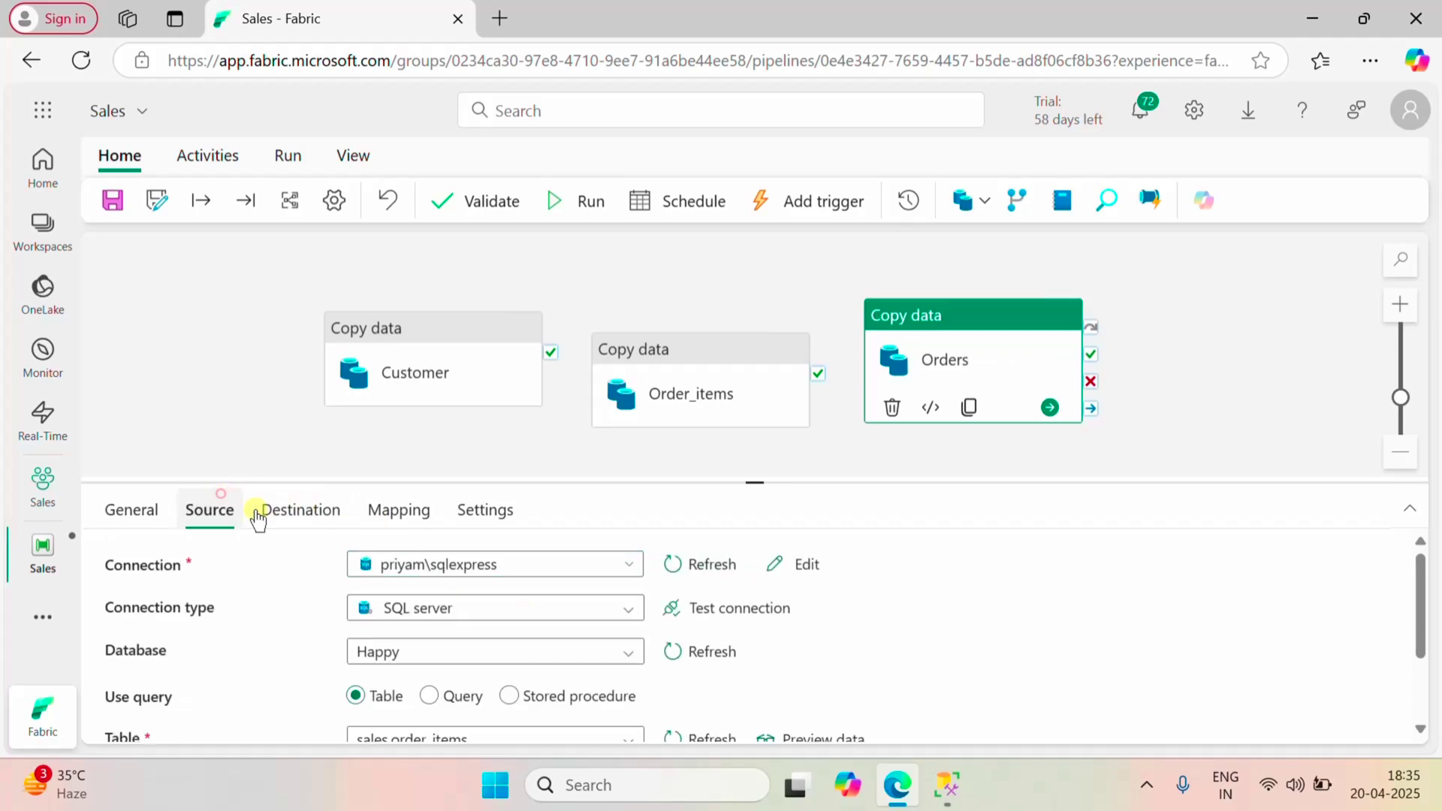
scroll(585, 660, down, 2)
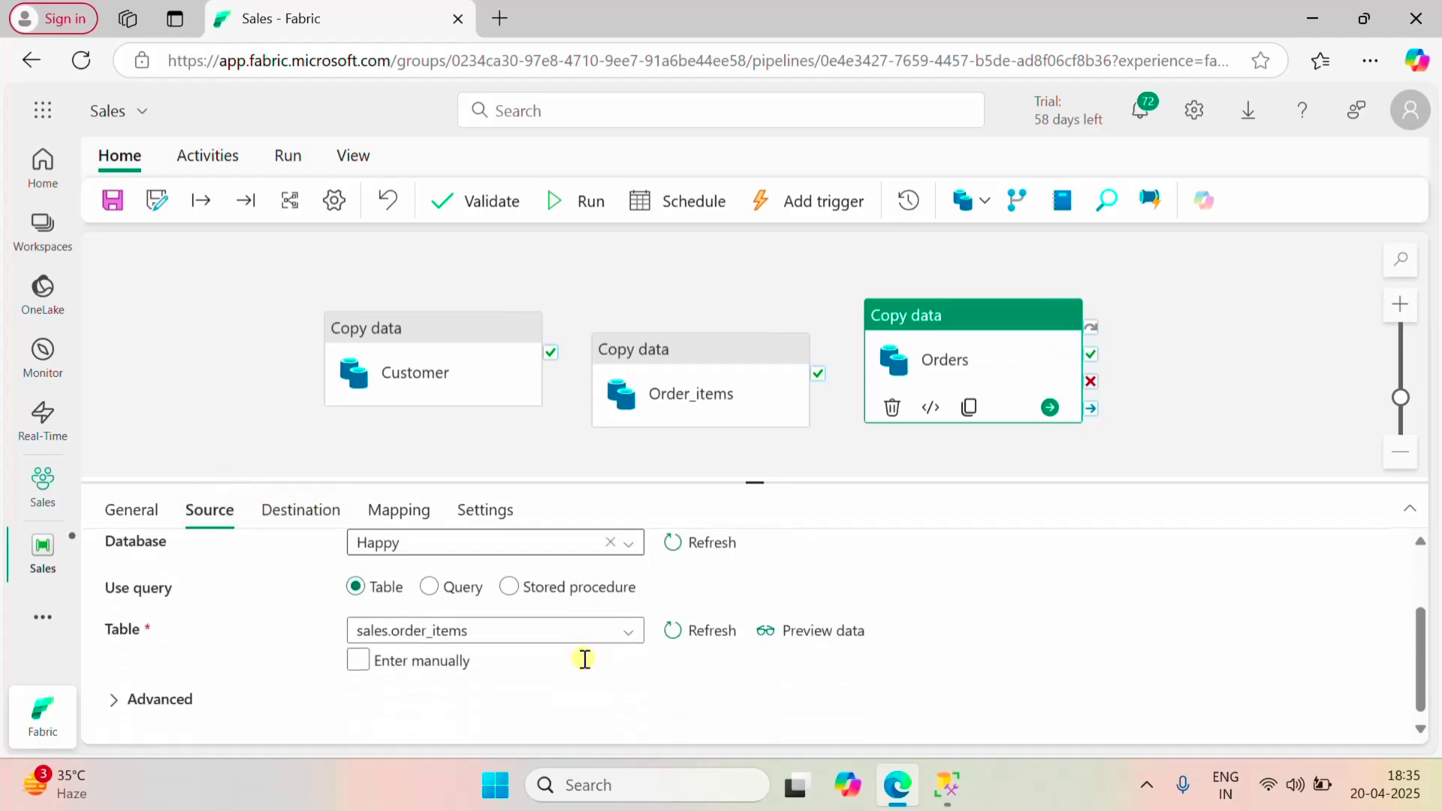
click(631, 631)
scroll(477, 725, down, 3)
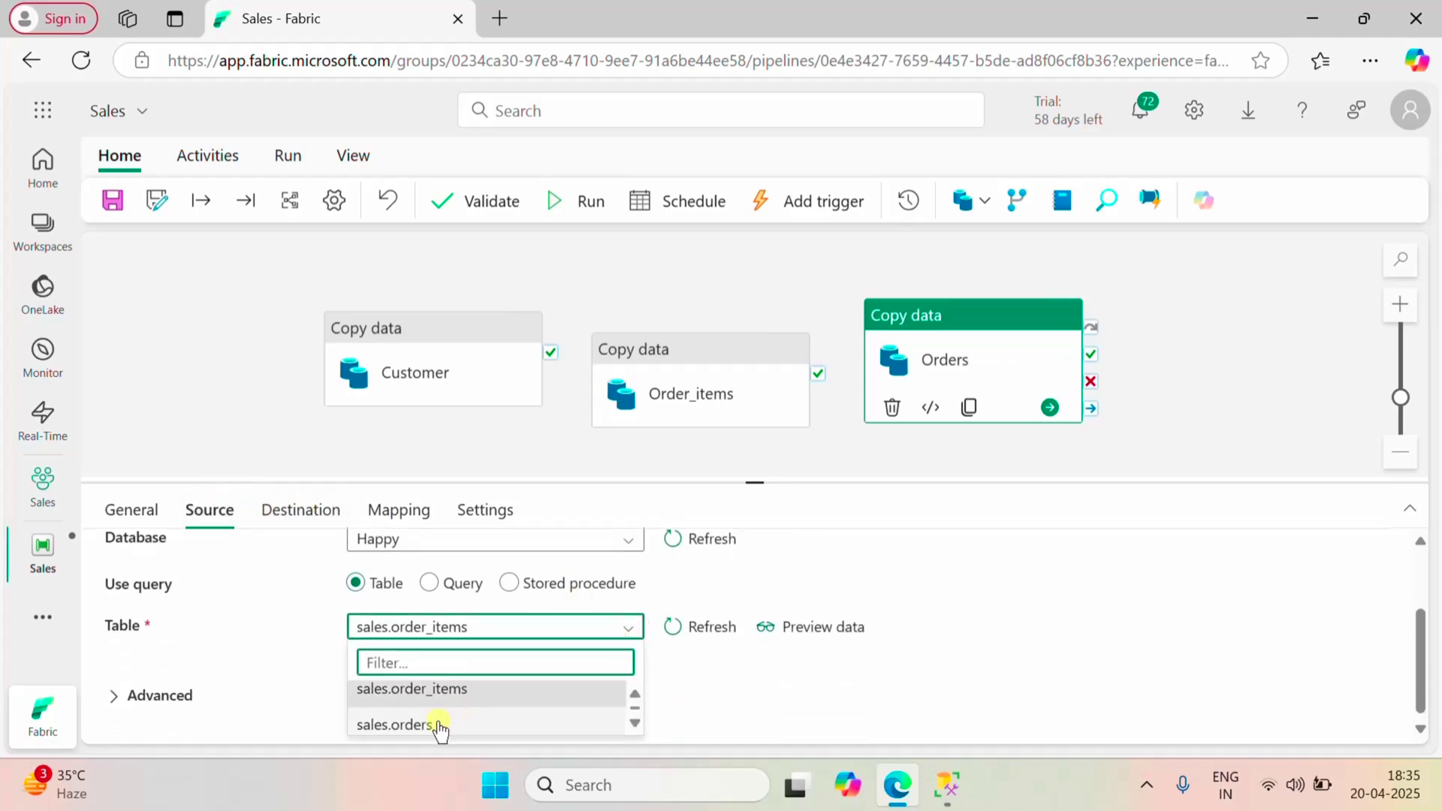
click(438, 722)
- Create a new table named Orders as the Orders activity's destination in the Bronze lakehouse
click(312, 514)
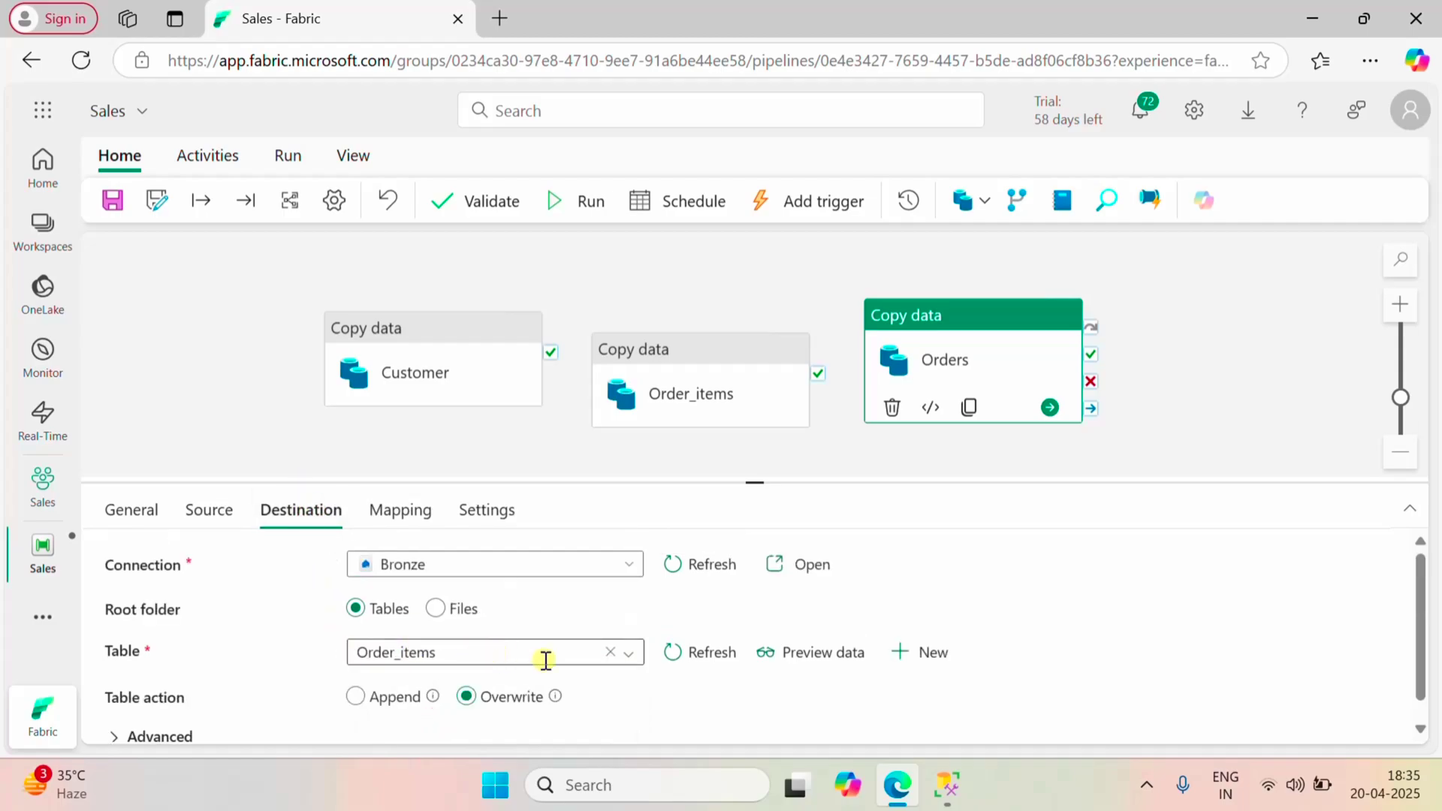
click(913, 653)
click(673, 454)
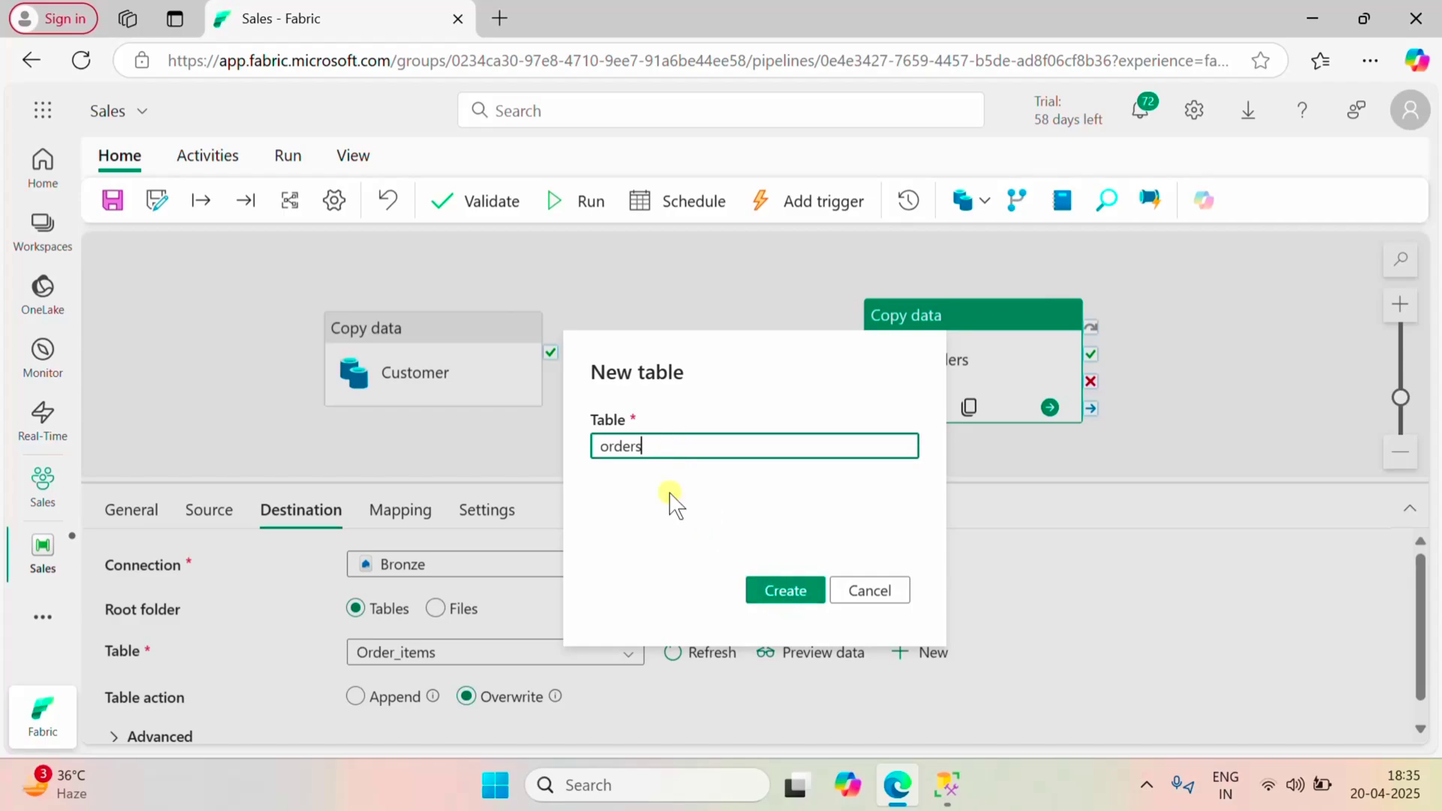
key(BackSpace)
click(773, 590)
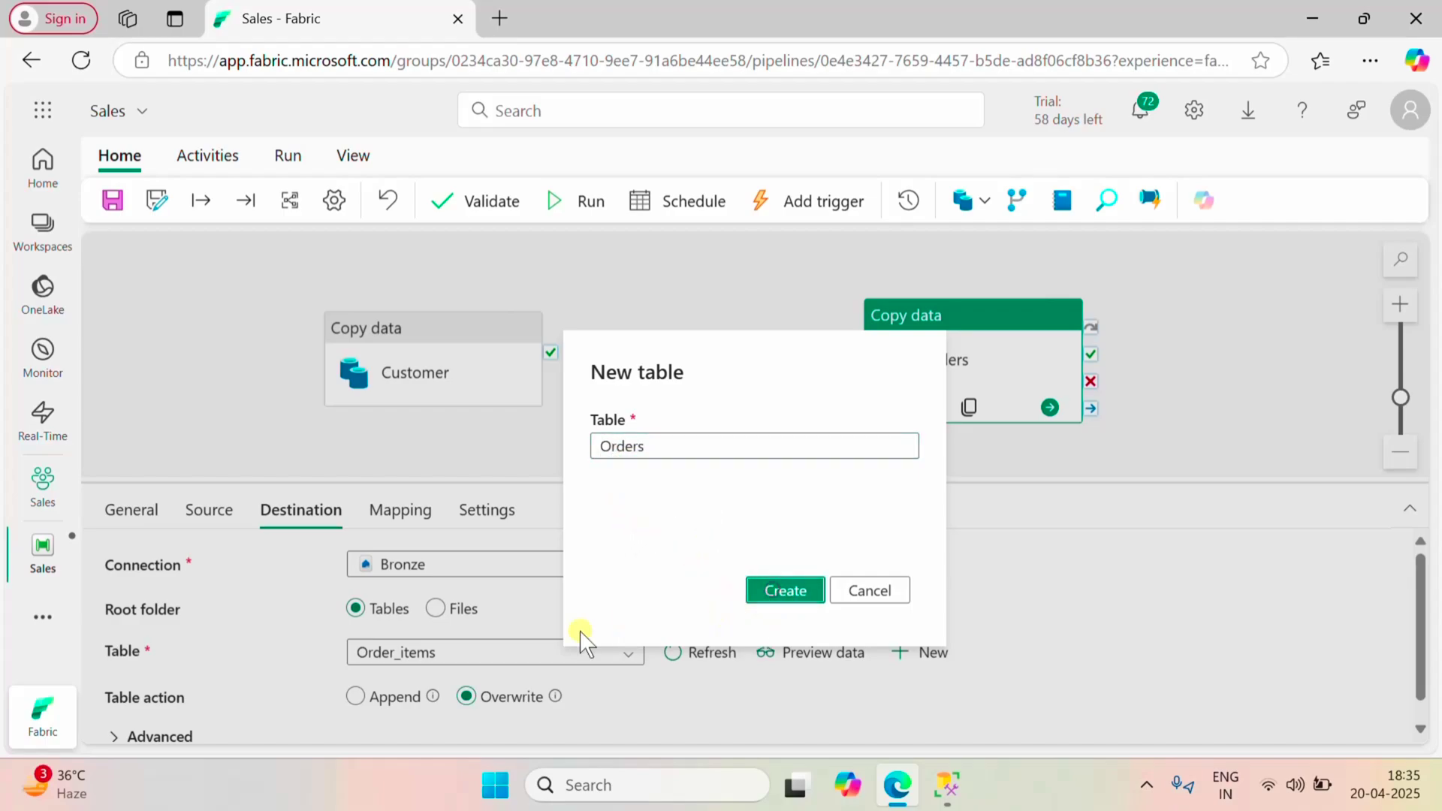
- Import the schemas for the Orders activity's mapping and look through the mapped columns
click(421, 516)
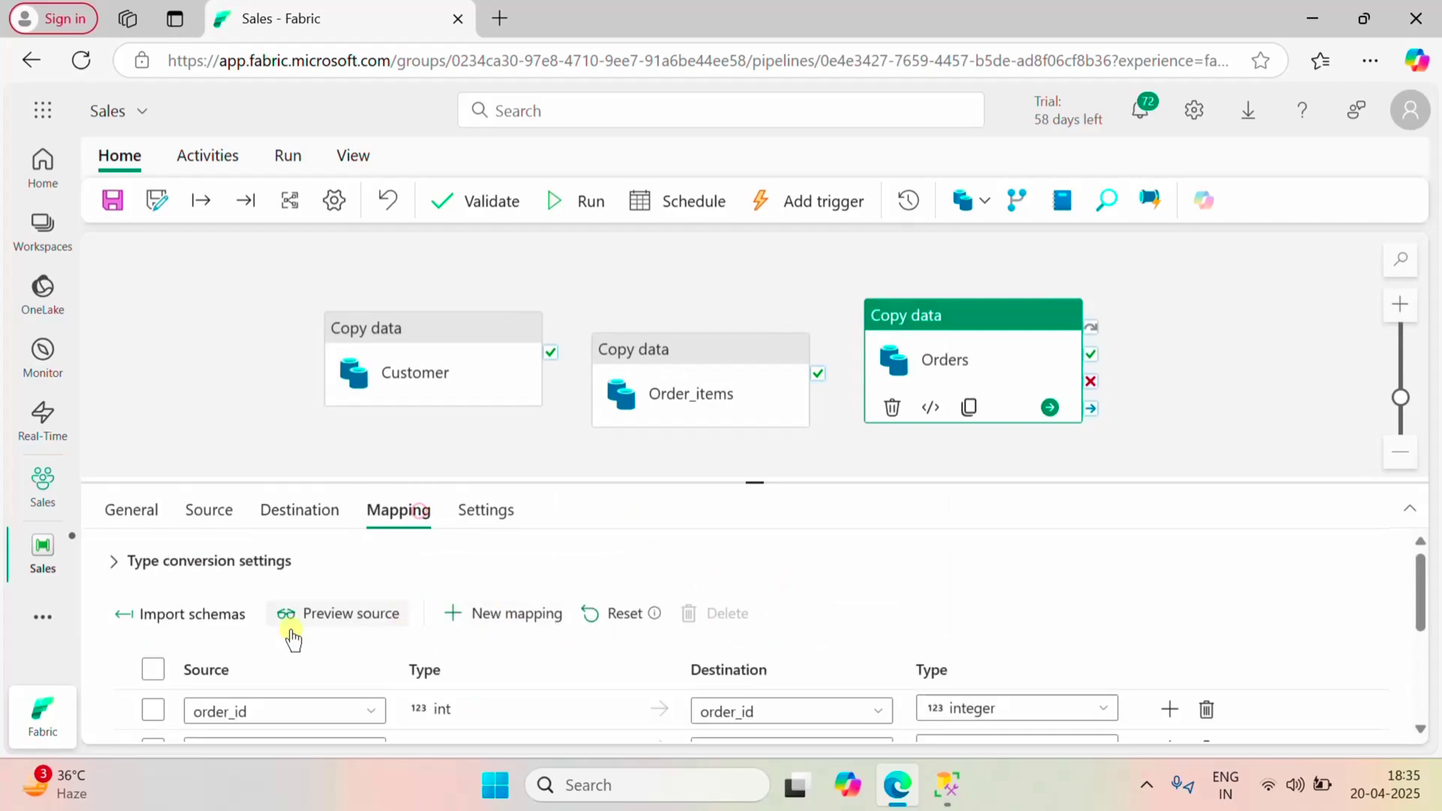
click(196, 616)
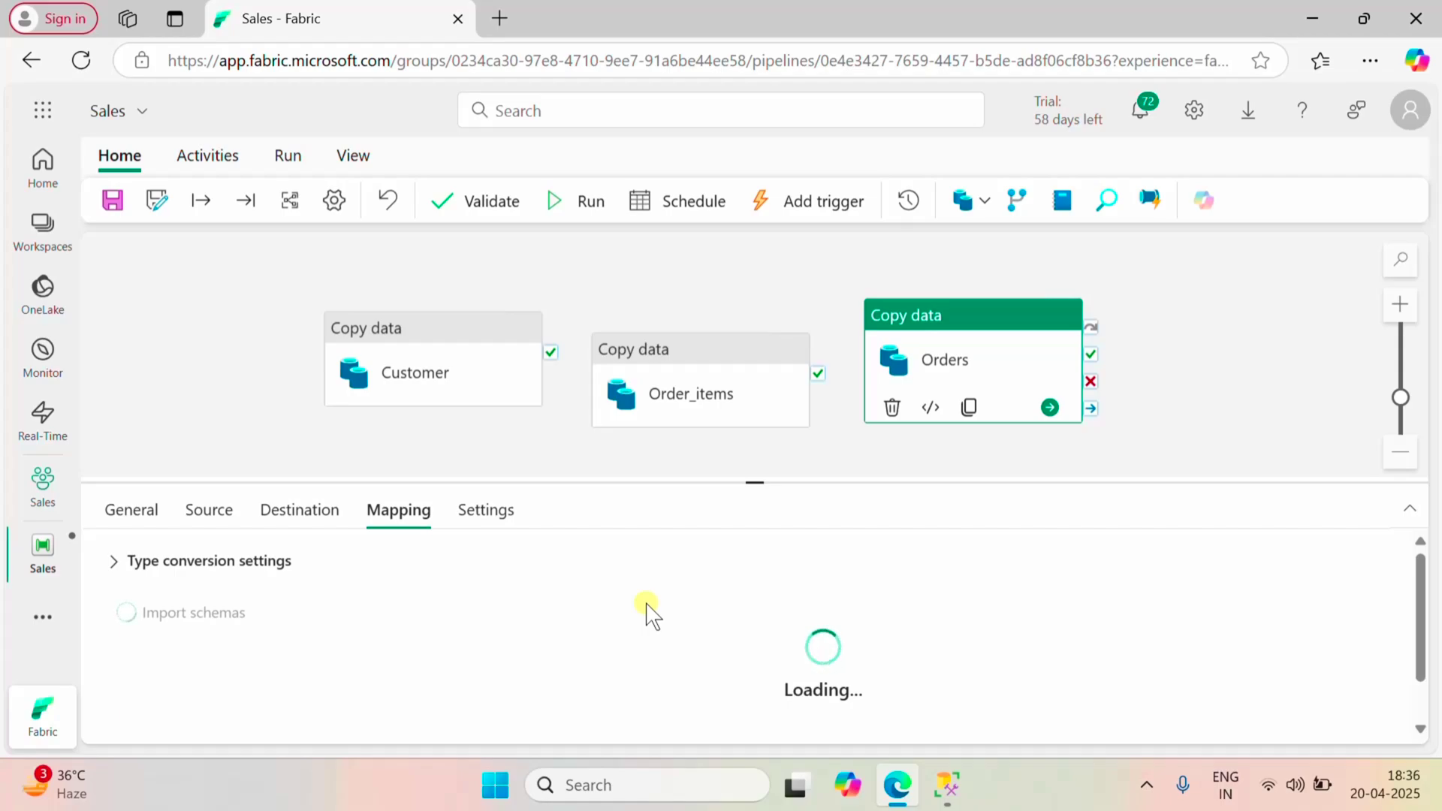
scroll(646, 608, down, 5)
scroll(643, 605, up, 5)
- Rearrange the Customer, Order_items and Orders activities side by side toward the canvas's left edge, freeing space after Orders
drag(447, 345, 283, 339)
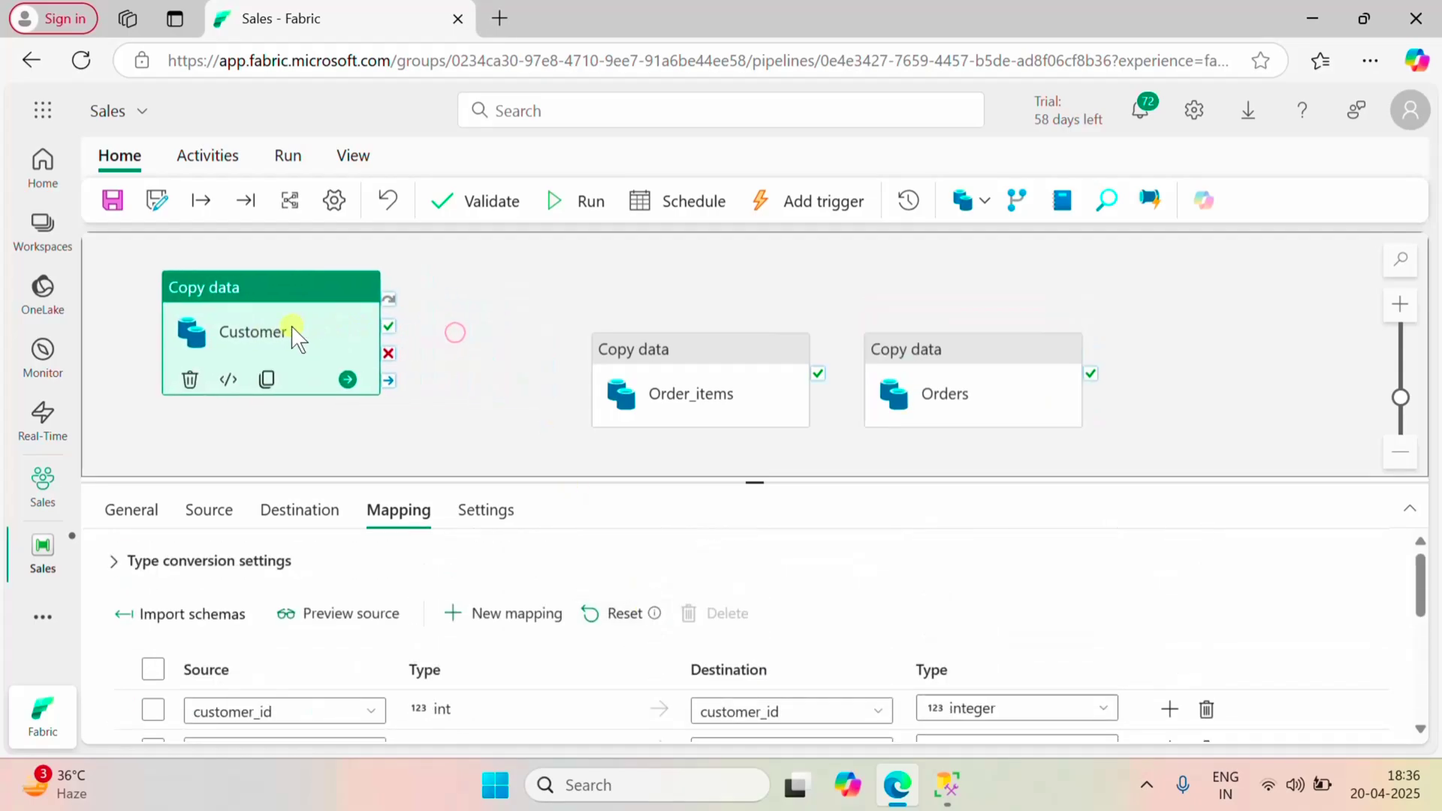
drag(676, 350, 491, 286)
drag(961, 360, 750, 335)
click(980, 338)
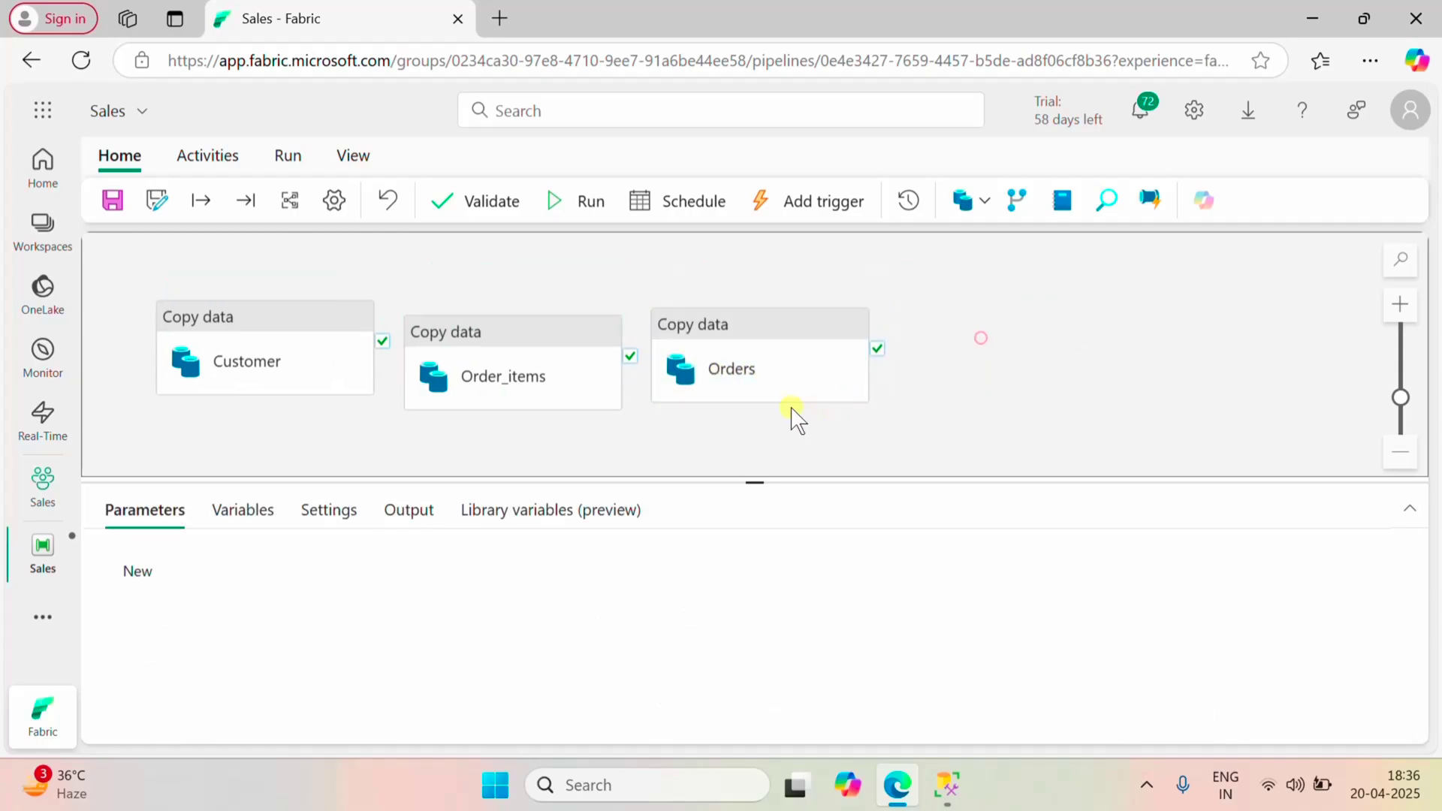
- Duplicate the Orders activity and rename the copy Staffs, checking the Happy database's table list in SQL Server Management Studio
click(759, 345)
click(753, 381)
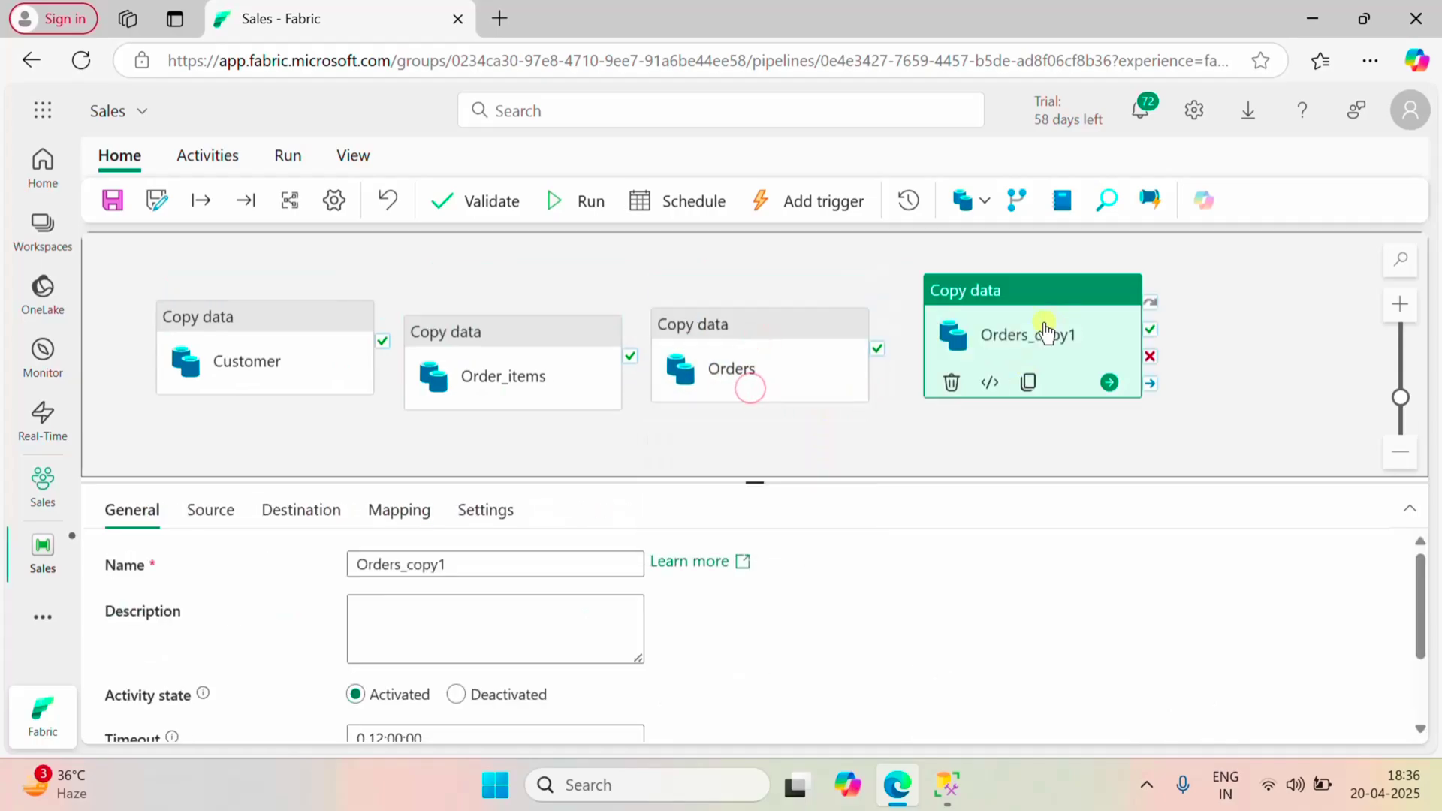
click(946, 784)
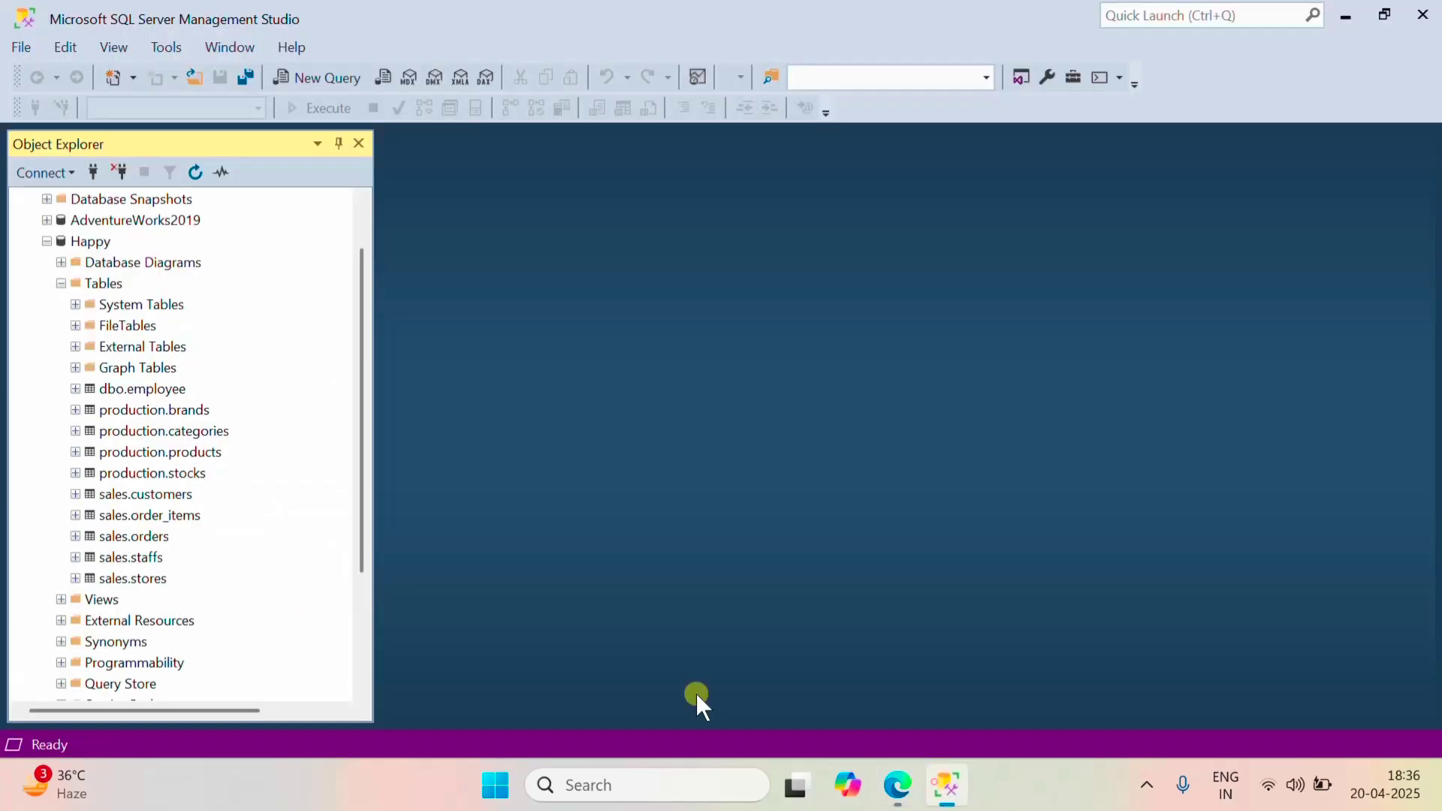
click(897, 784)
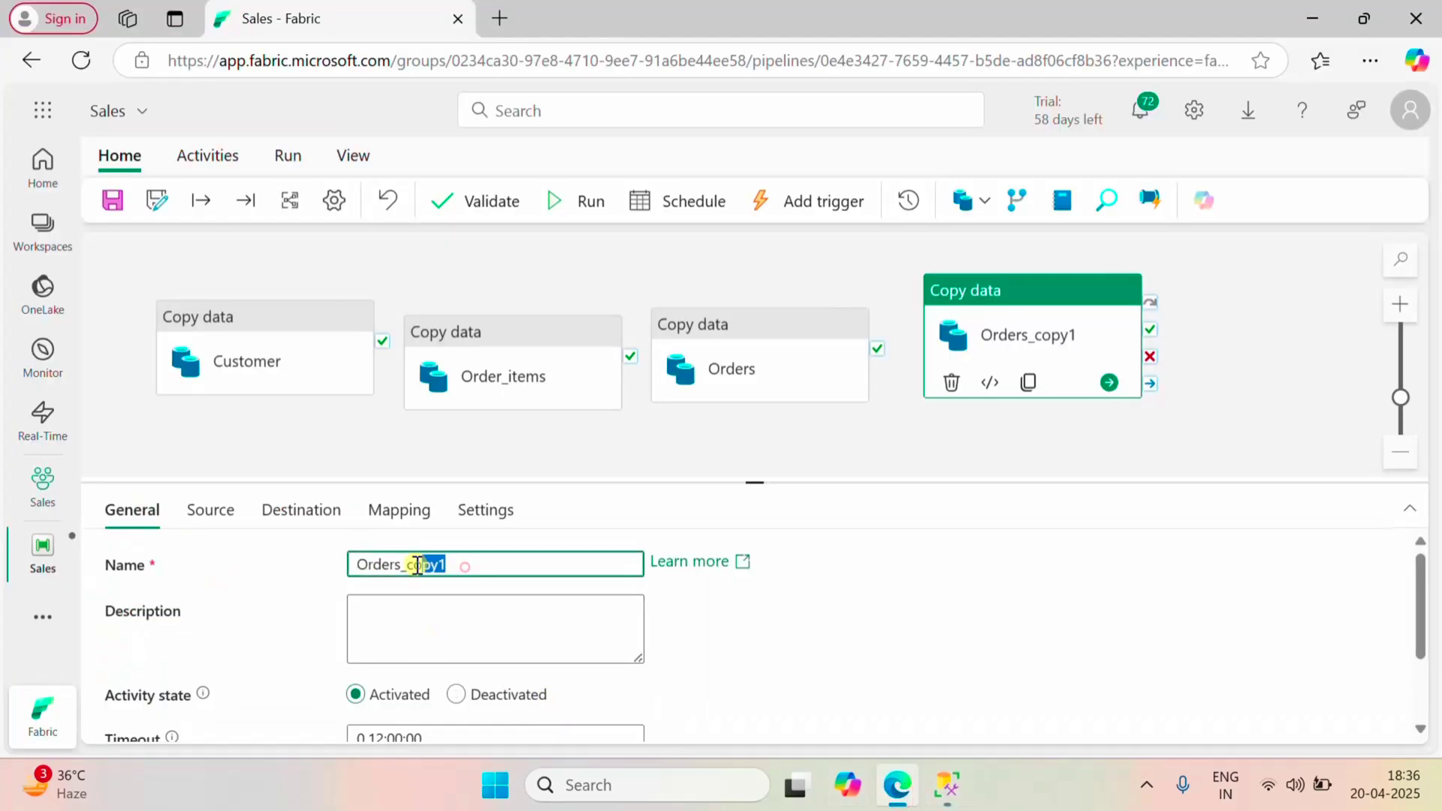
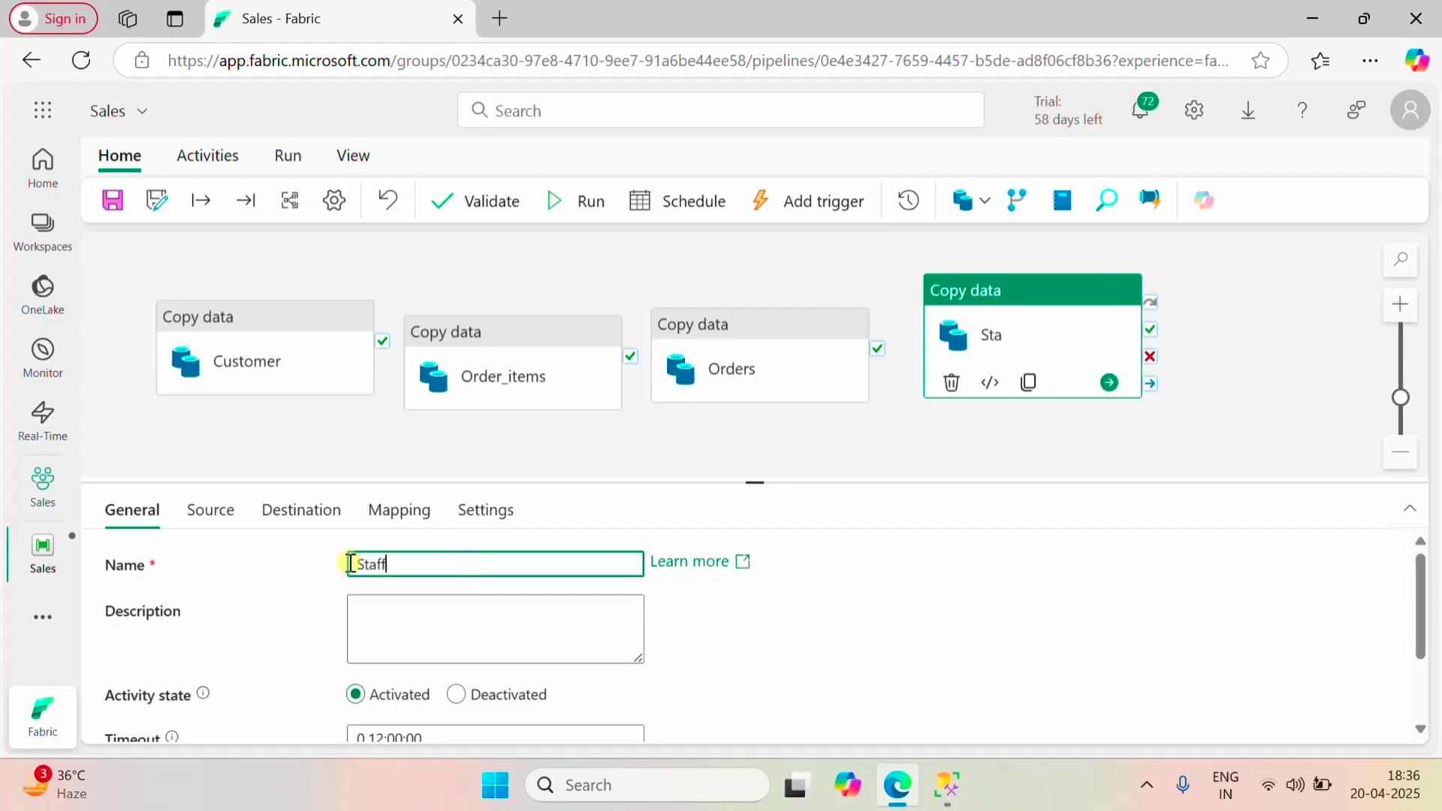
- Change the Staffs activity's source table to sales.staffs in the Happy database
click(212, 510)
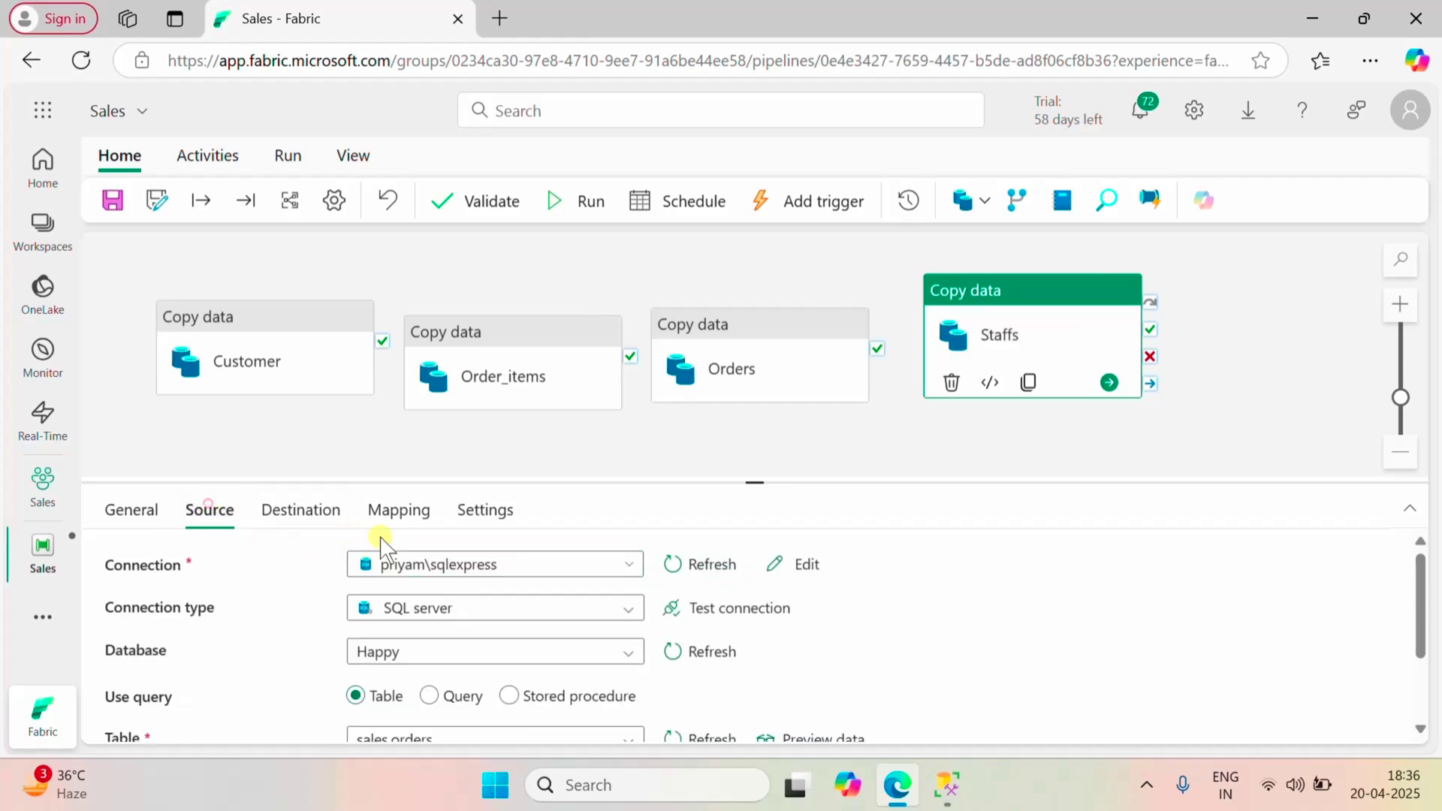
scroll(598, 691, down, 2)
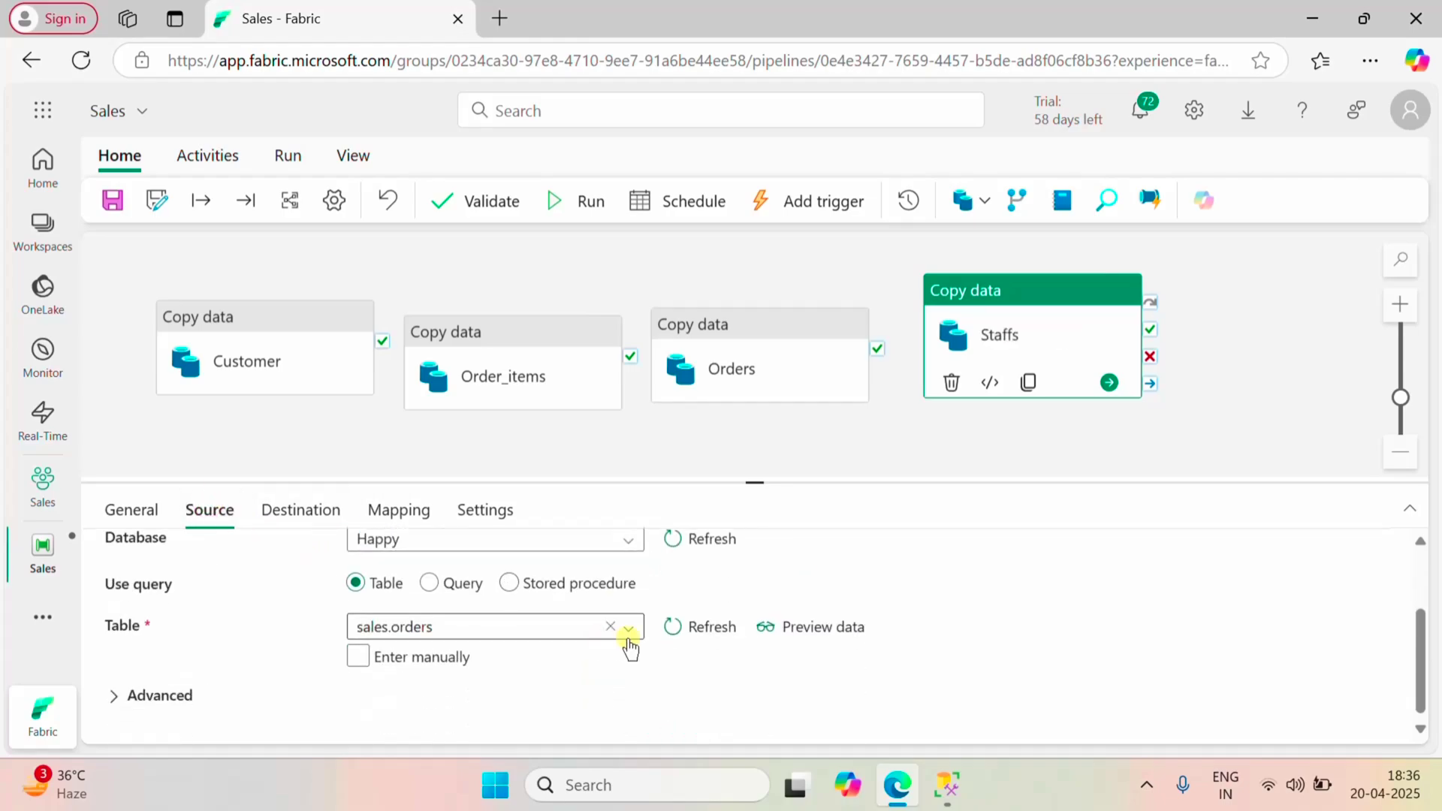
click(623, 635)
scroll(563, 716, down, 5)
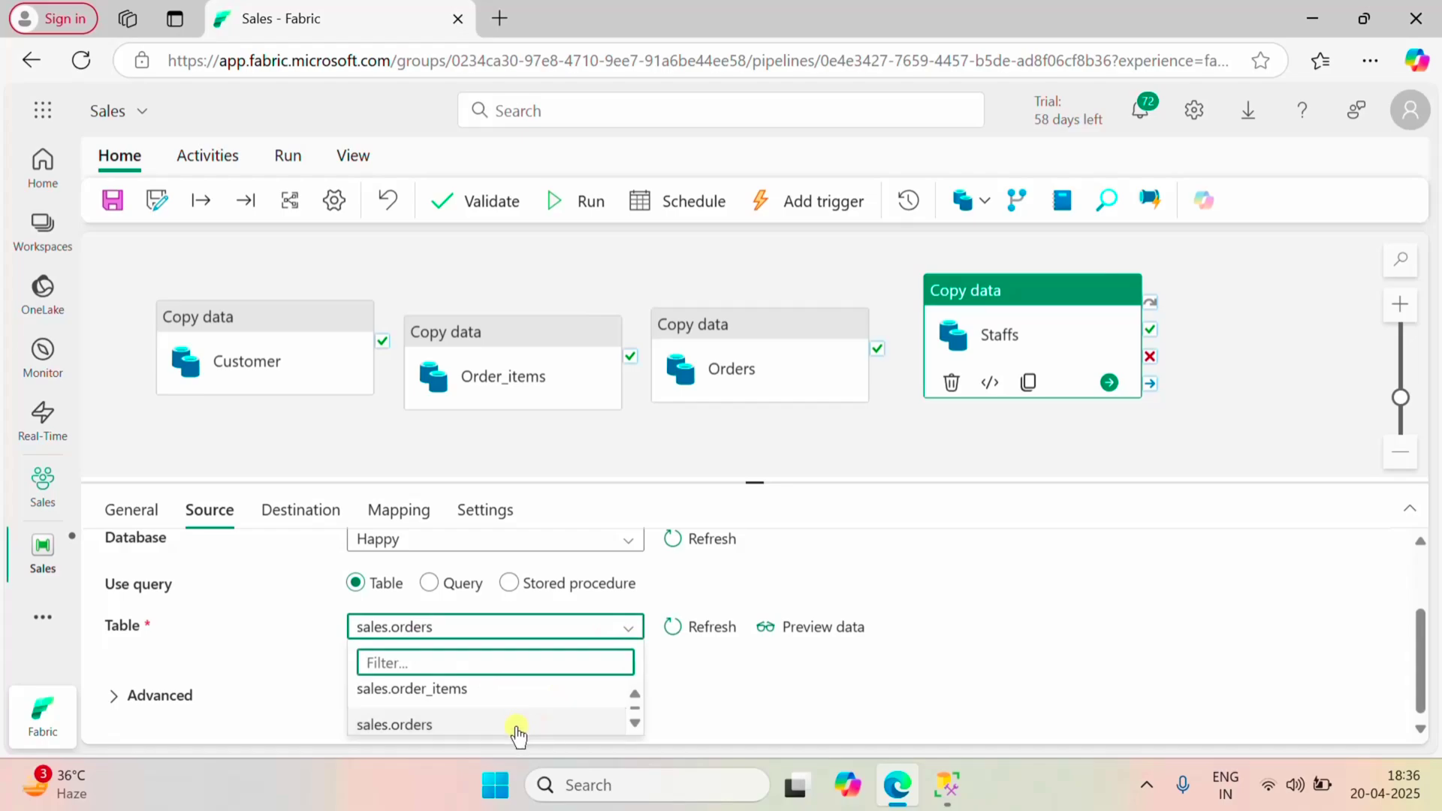
click(458, 691)
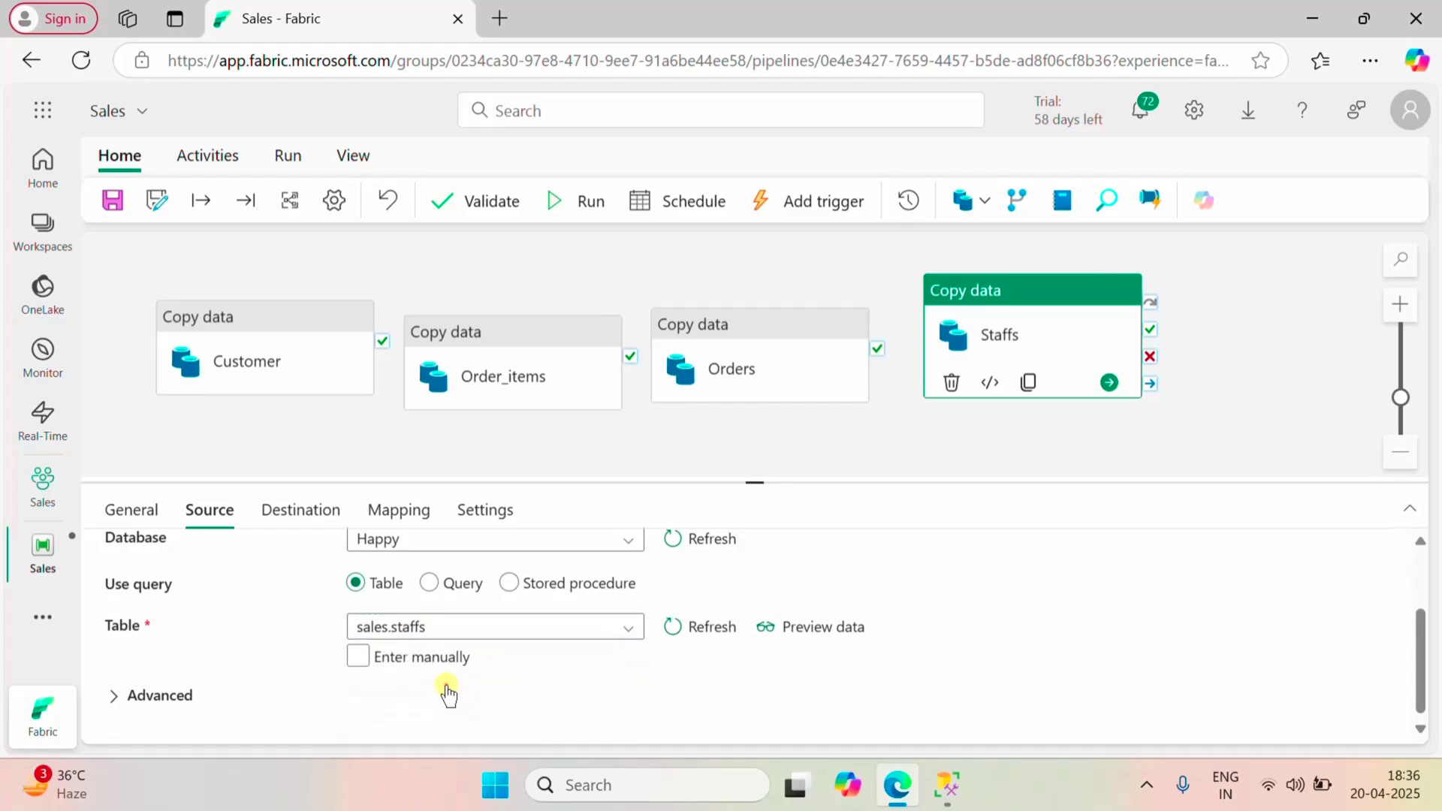
- Create a new table named Staffs as the Staffs activity's destination in the Bronze lakehouse
click(312, 512)
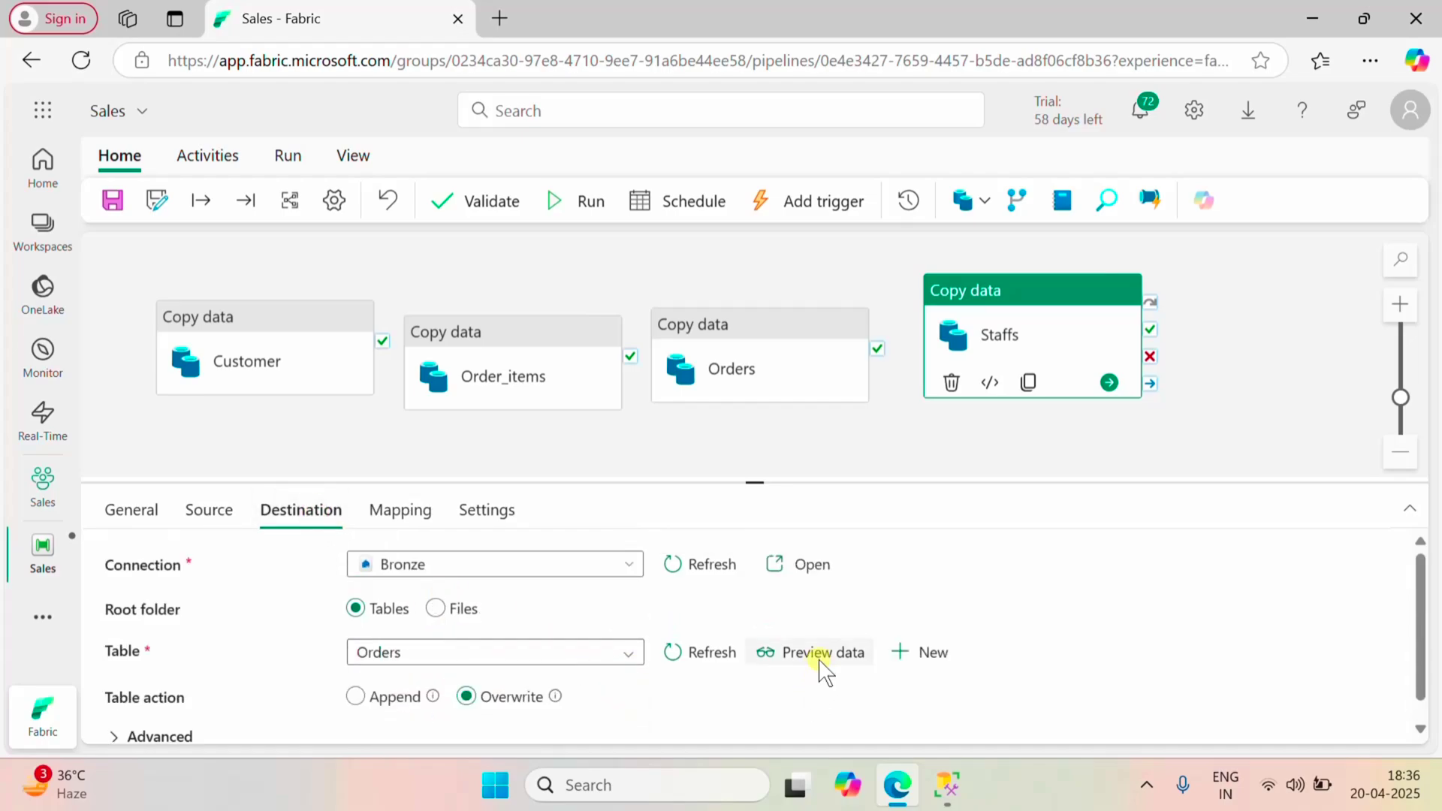
click(934, 649)
click(687, 445)
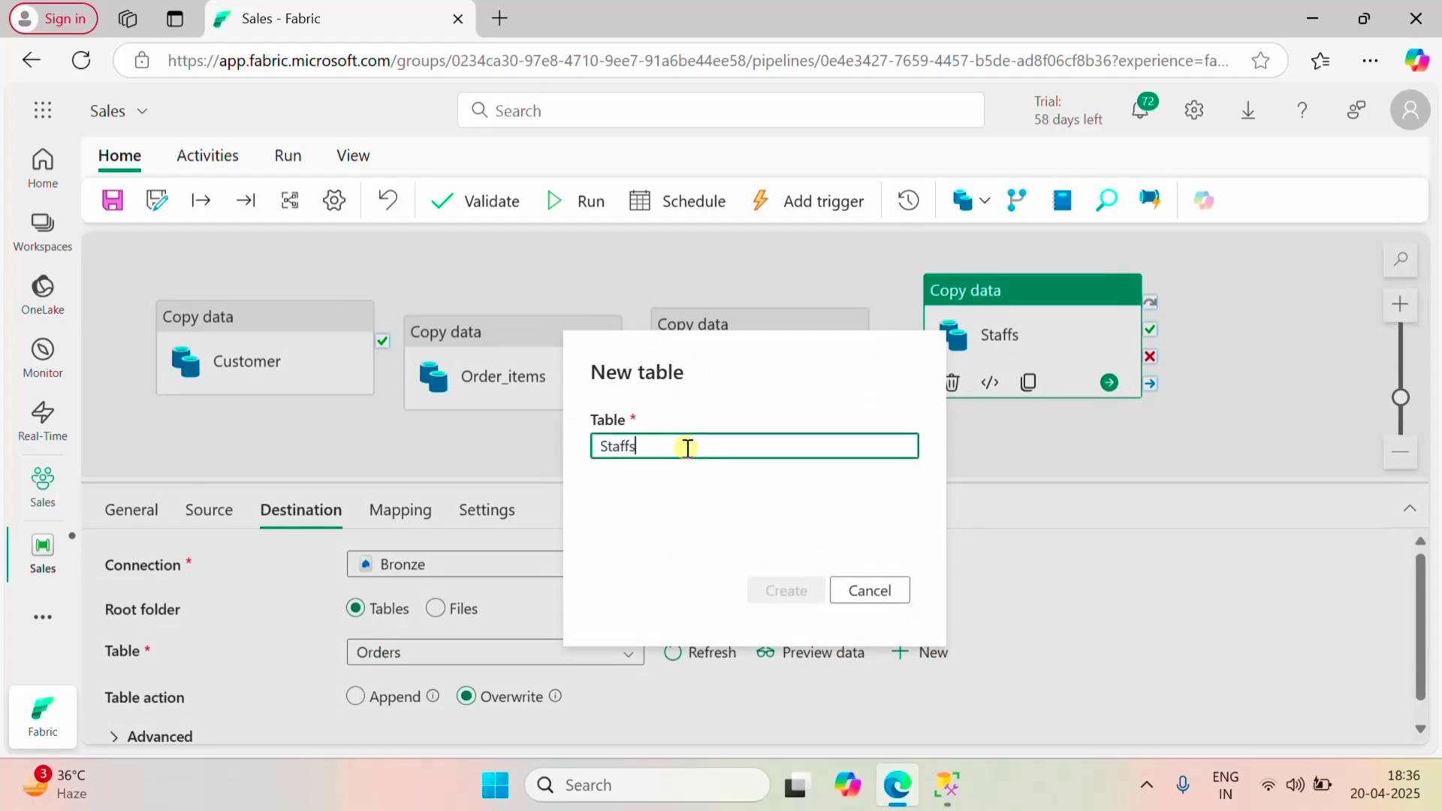
text(Staffs)
click(759, 590)
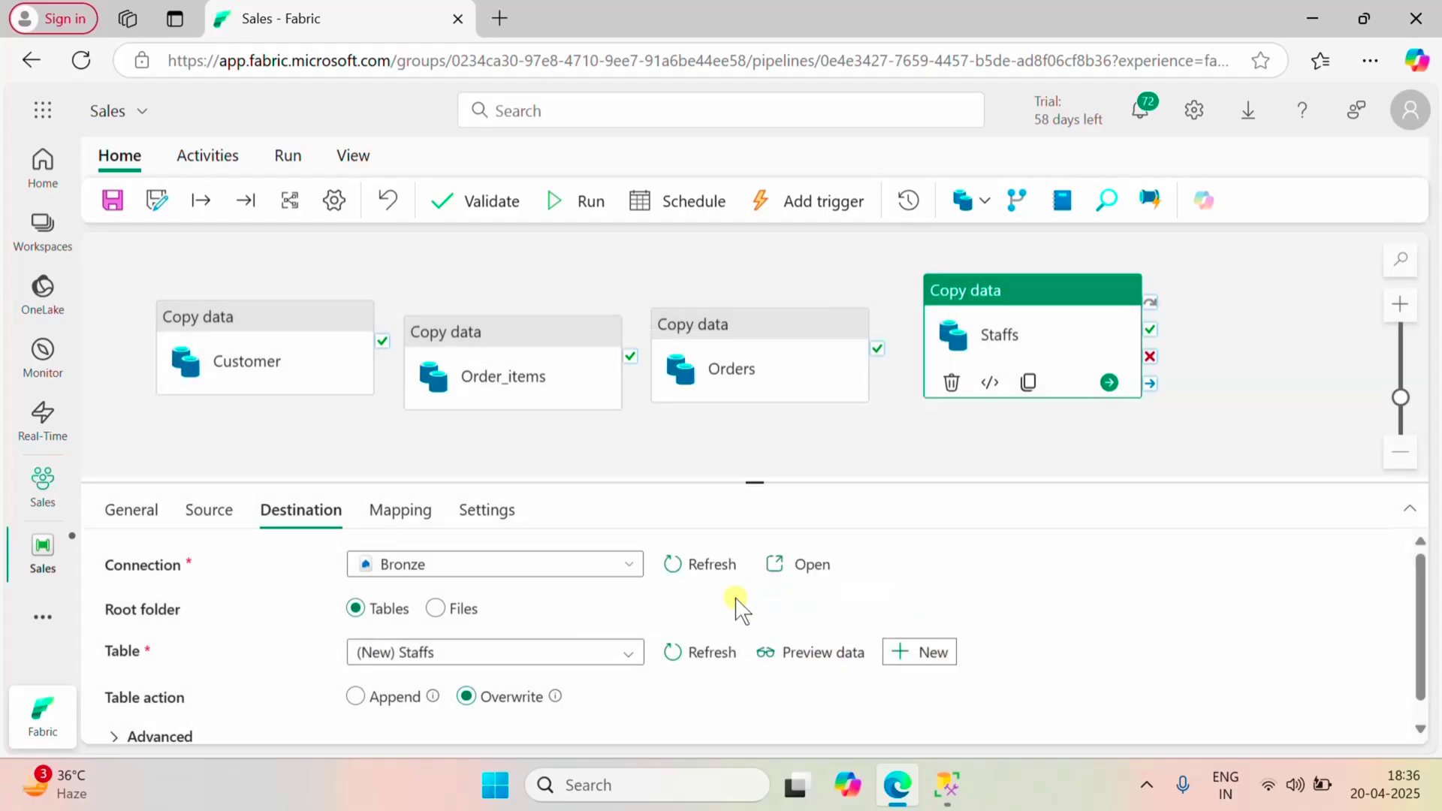
- Import the schemas for the Staffs activity's mapping and review the mapped columns and their types
click(391, 512)
click(193, 612)
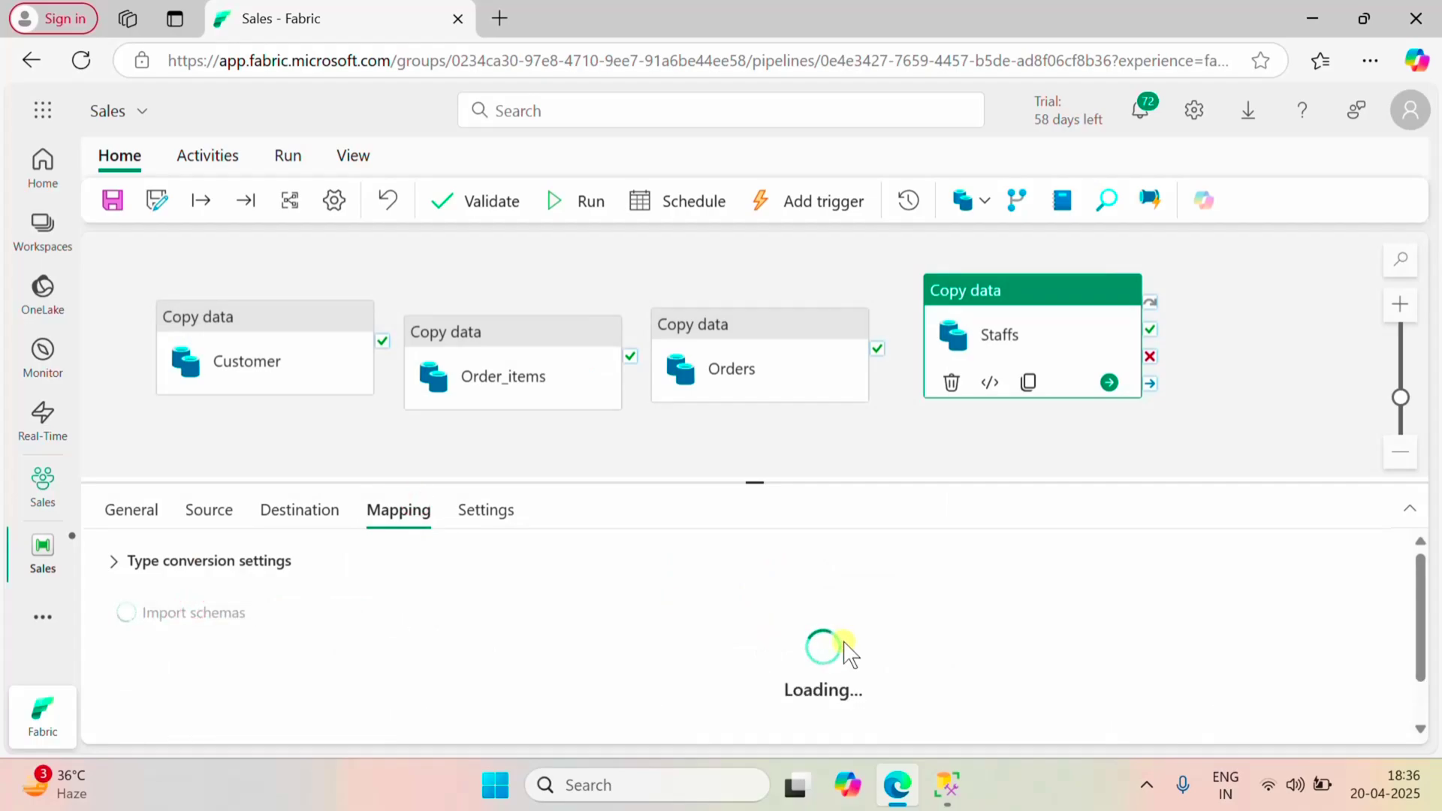
scroll(808, 650, down, 5)
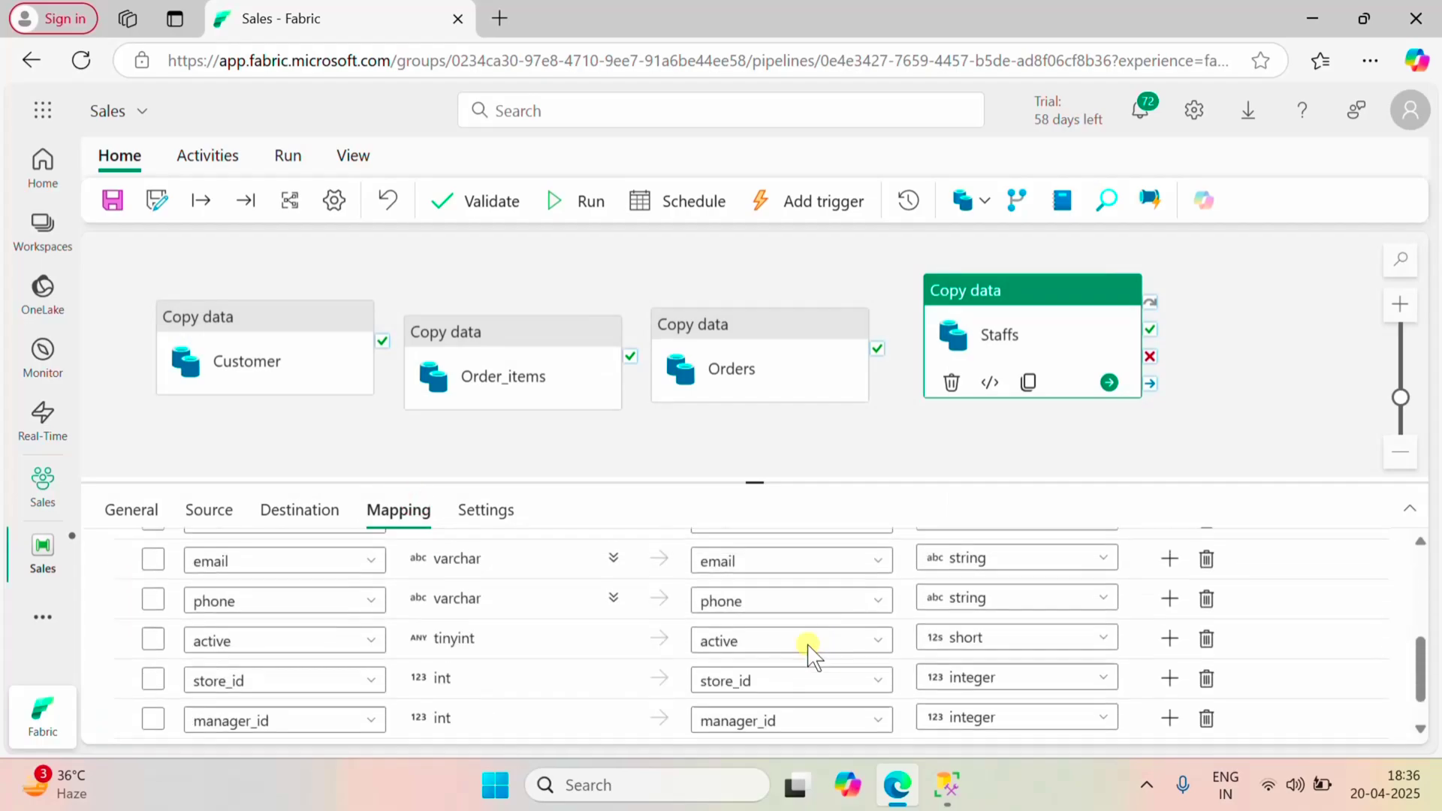
scroll(826, 635, up, 5)
- Duplicate the Staffs activity and rename the copy Stores, checking the Happy database's table list in SQL Server Management Studio
drag(1273, 386, 1270, 381)
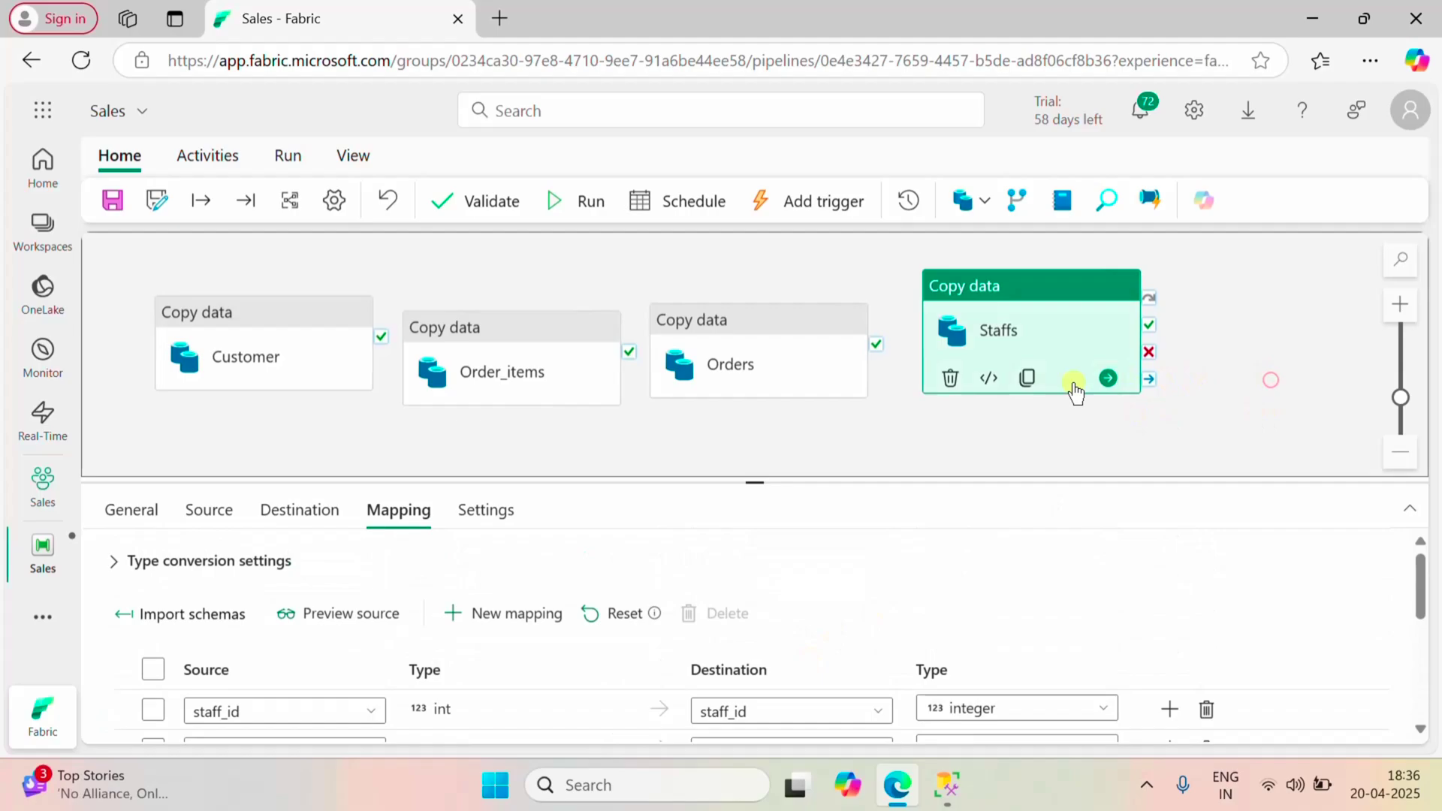
click(1028, 379)
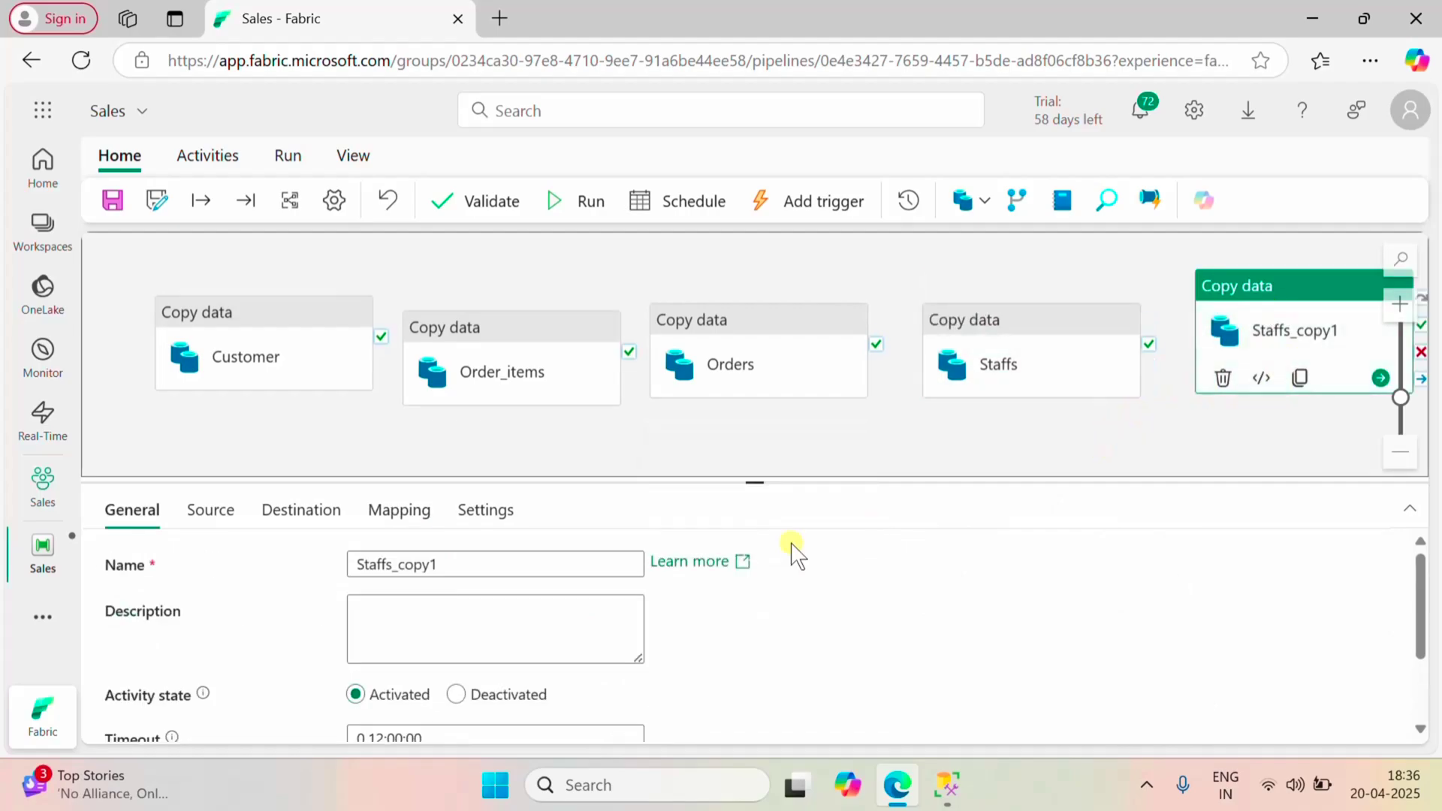
click(946, 785)
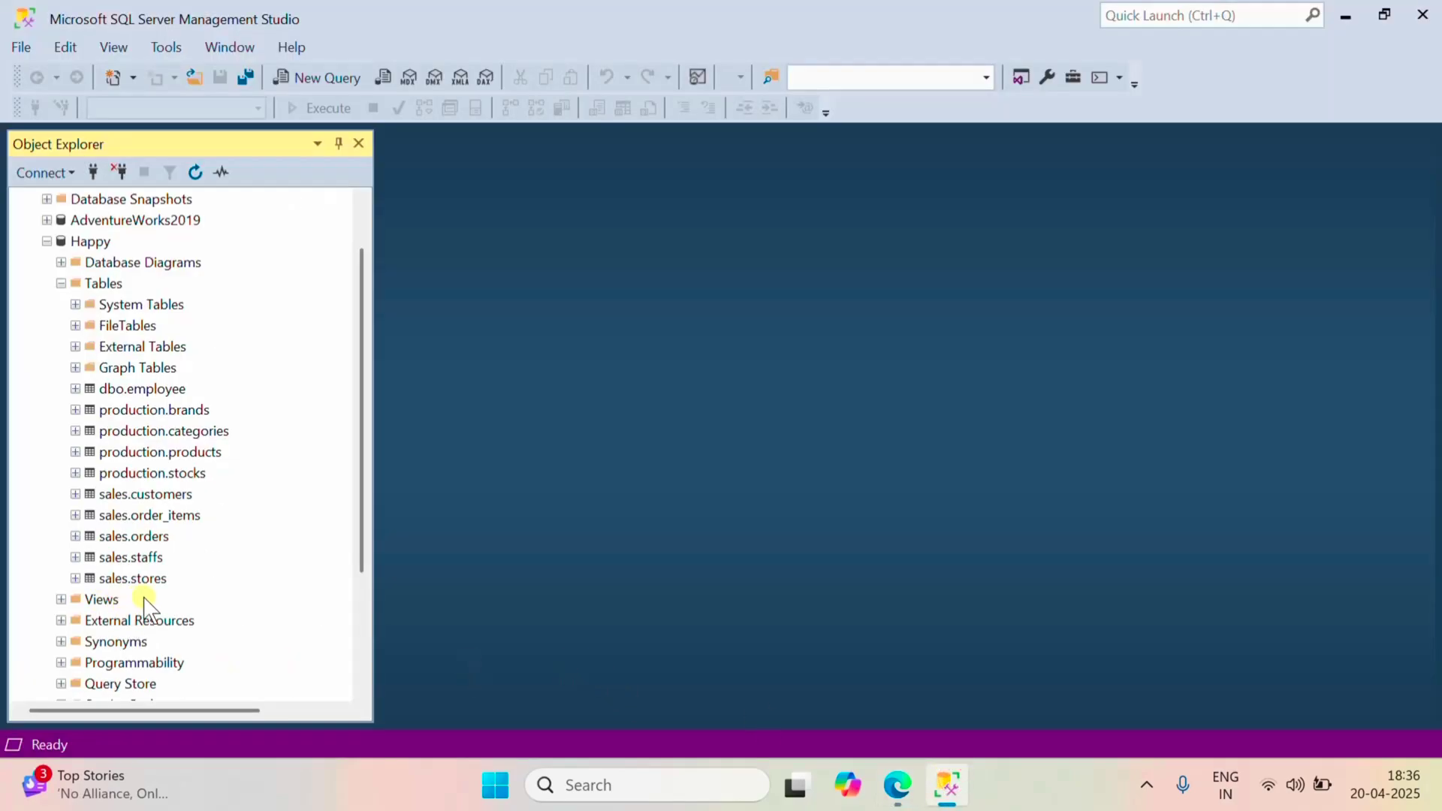
click(897, 785)
click(460, 563)
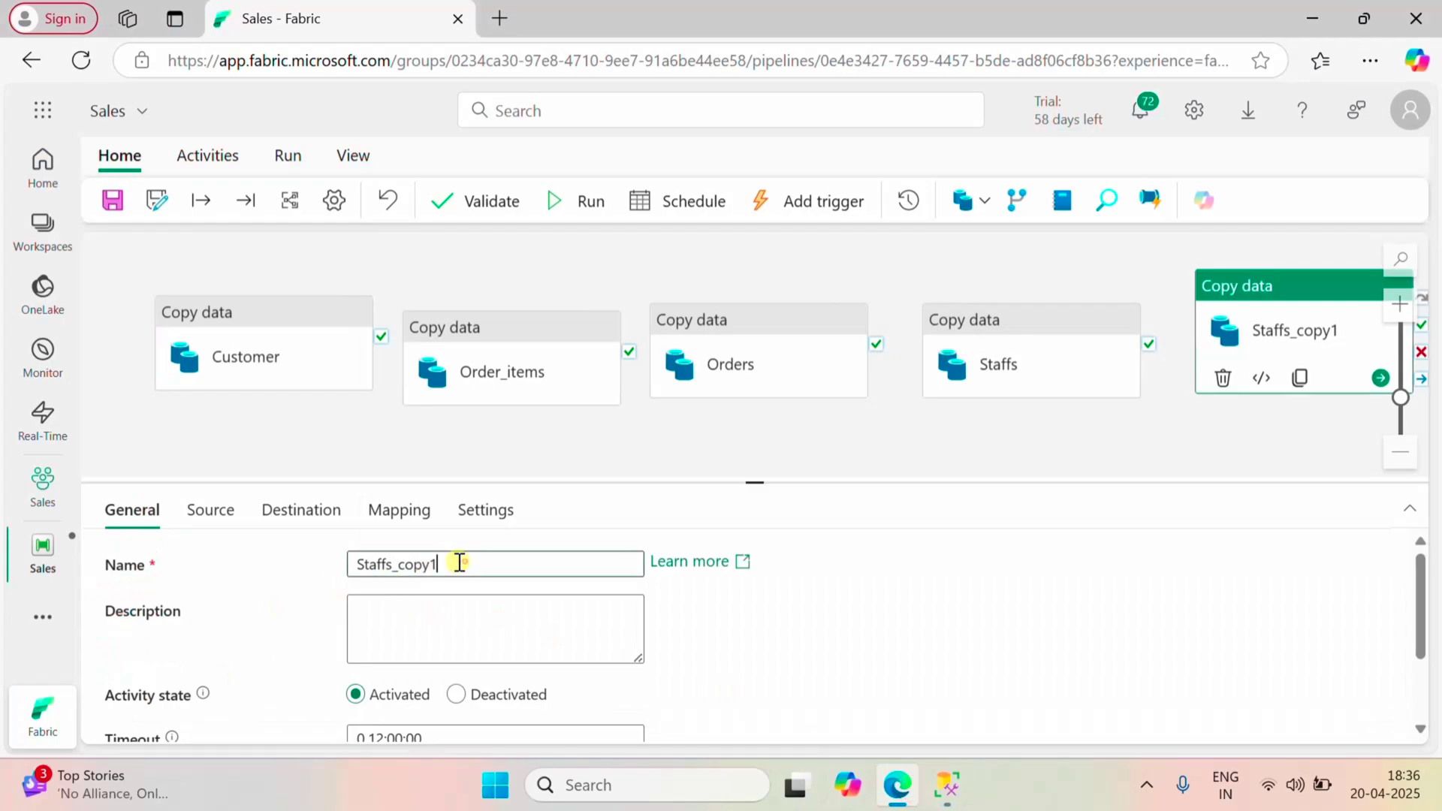
drag(460, 563, 307, 563)
text(Stores)
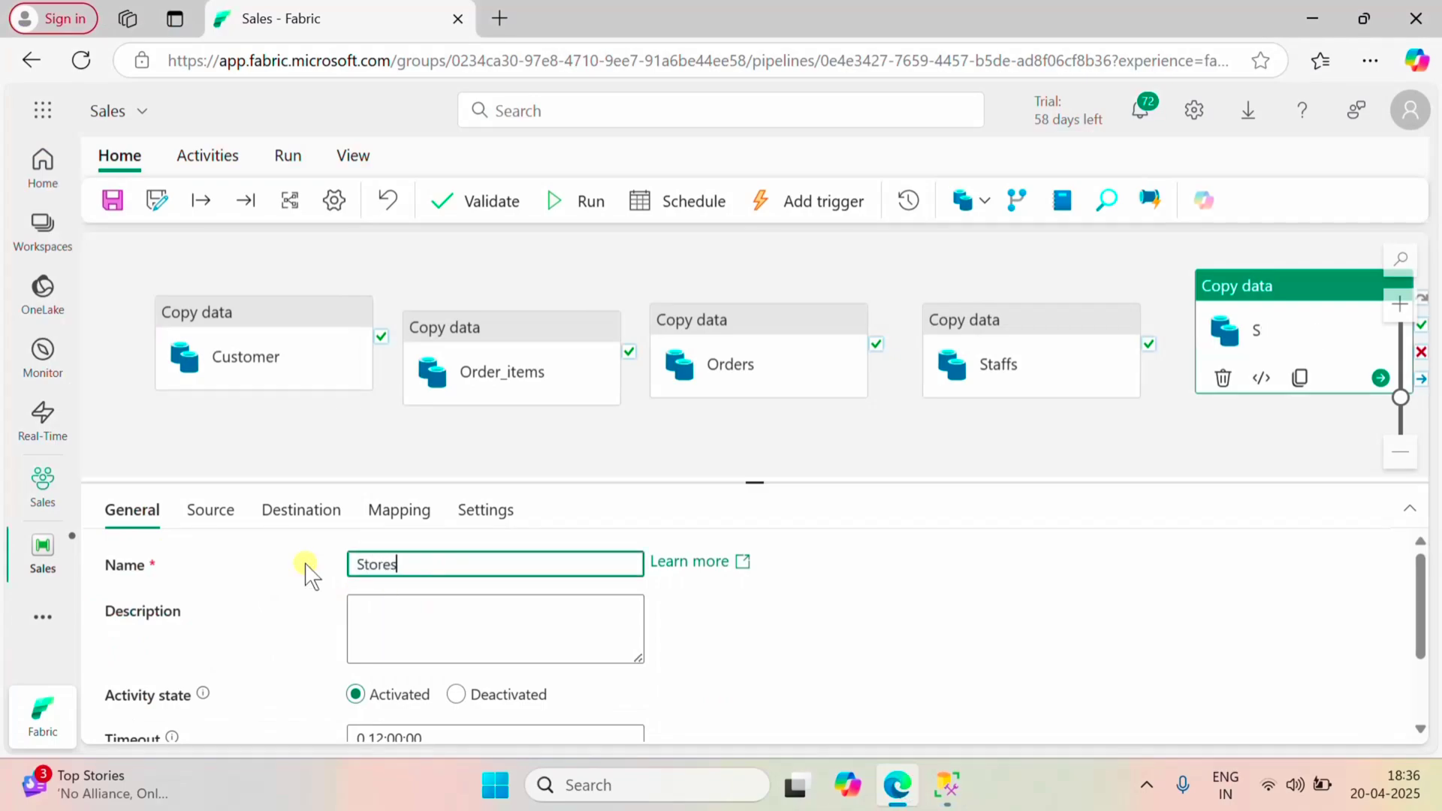
- Change the Stores activity's source table to sales.stores in the Happy database
click(214, 517)
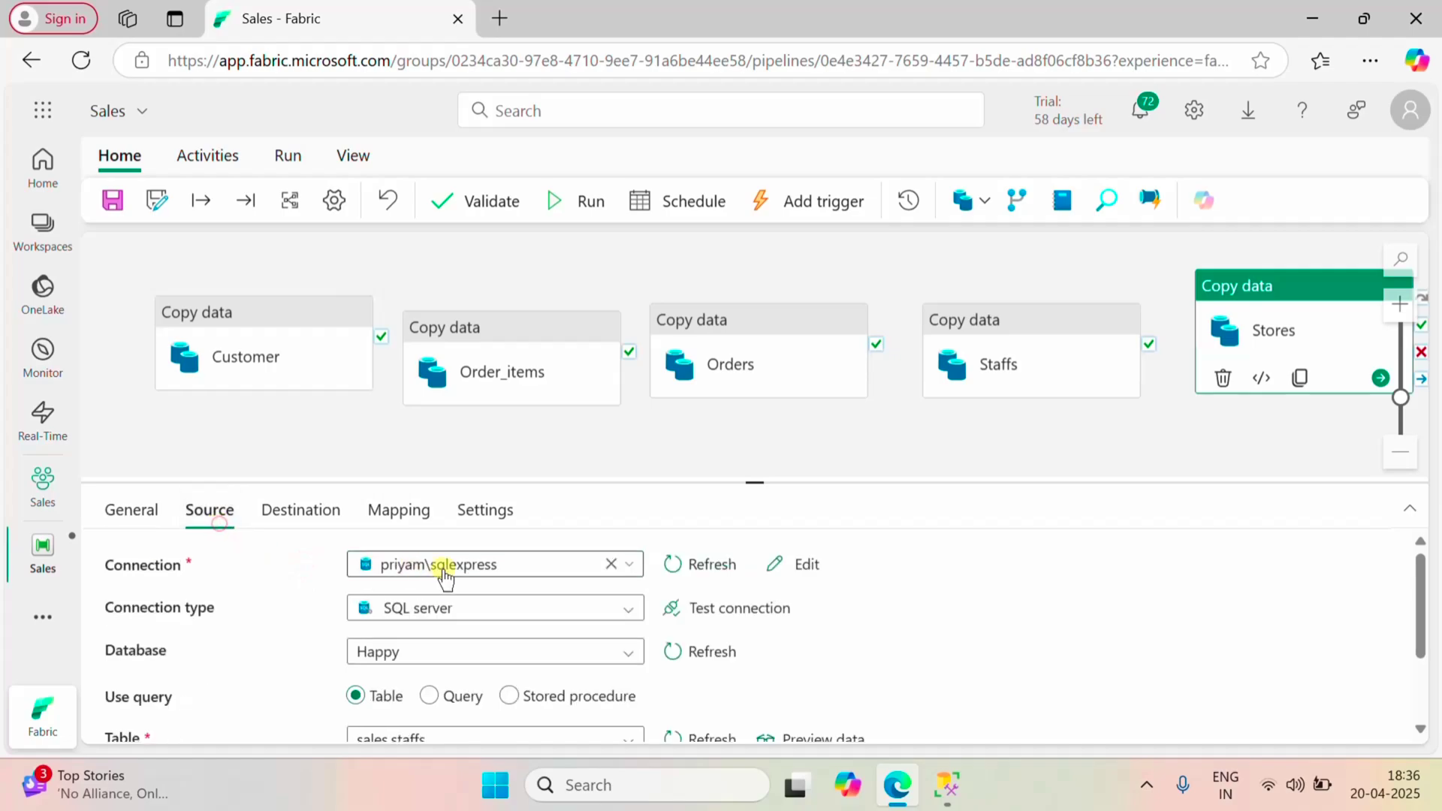
scroll(523, 684, down, 2)
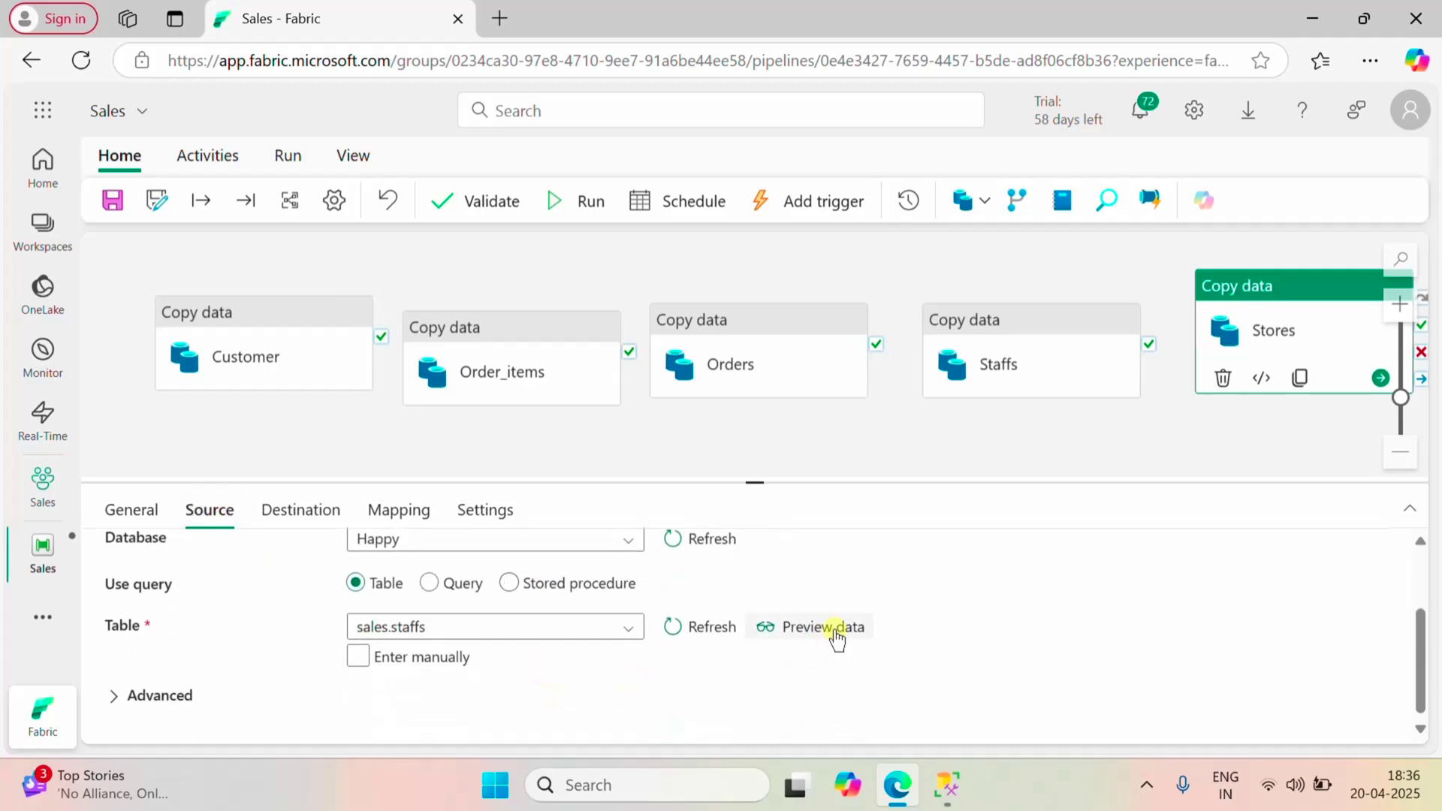
click(633, 640)
scroll(544, 714, down, 5)
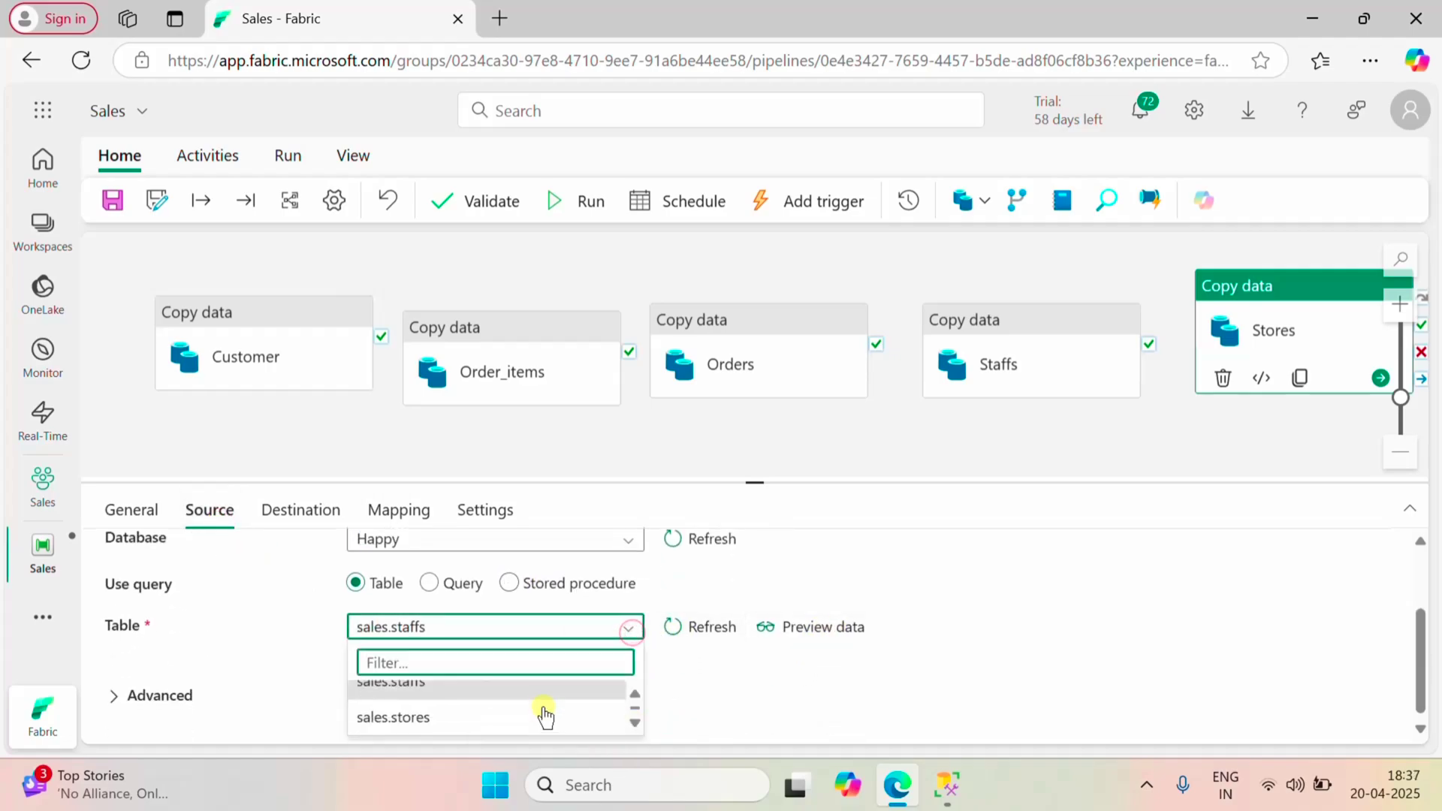
click(441, 717)
- Create a new table named Store as the Stores activity's destination in the Bronze lakehouse
click(282, 514)
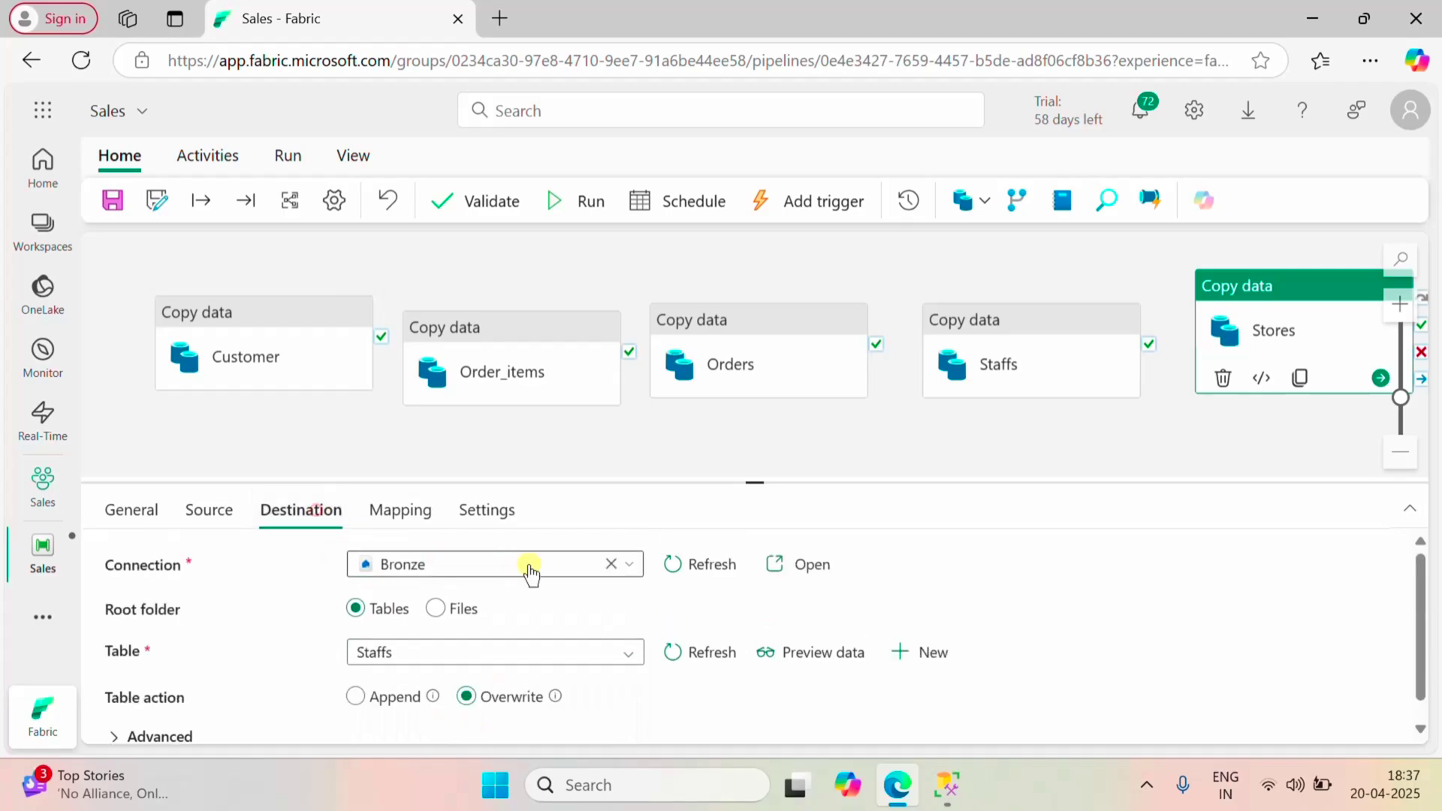
click(931, 653)
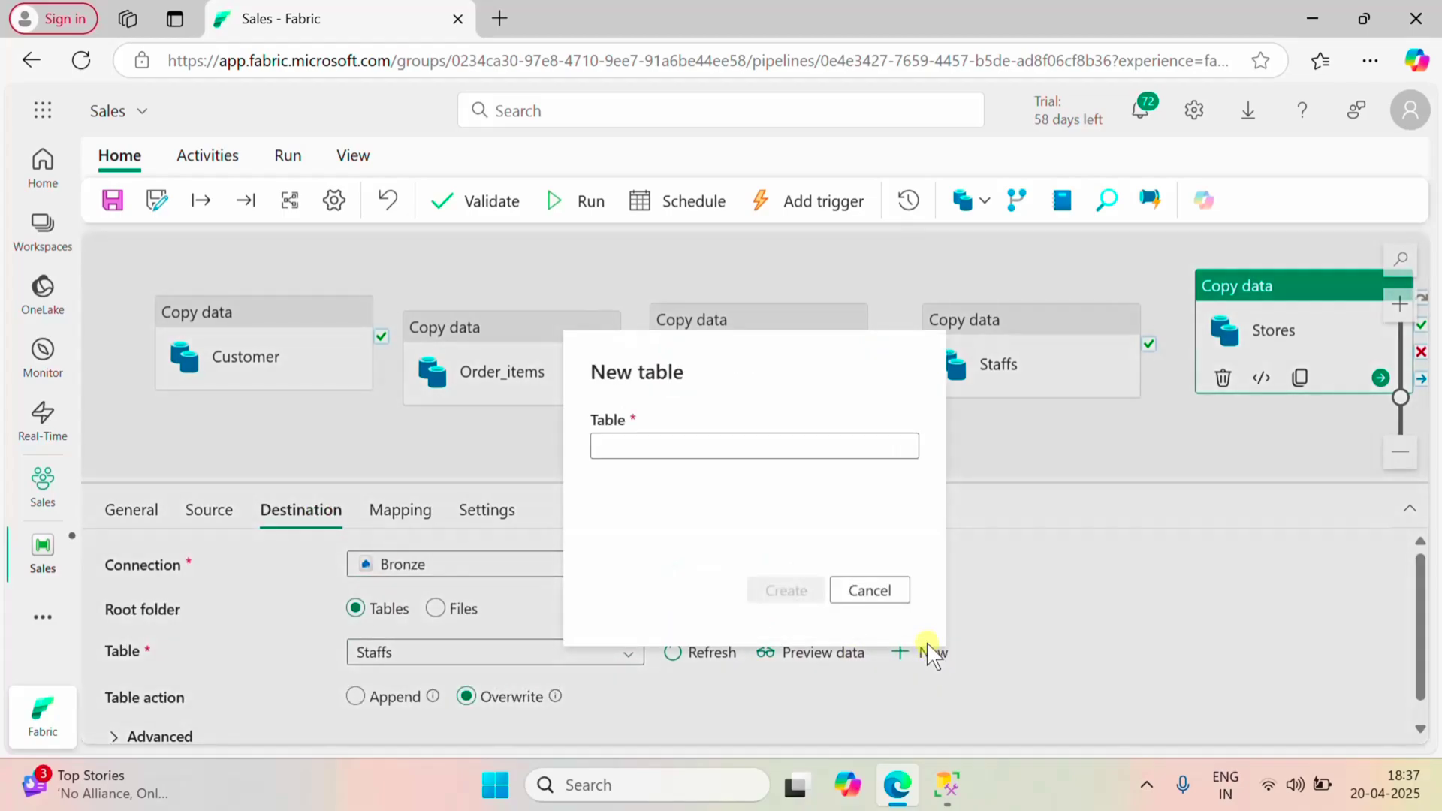
click(676, 453)
text(Store)
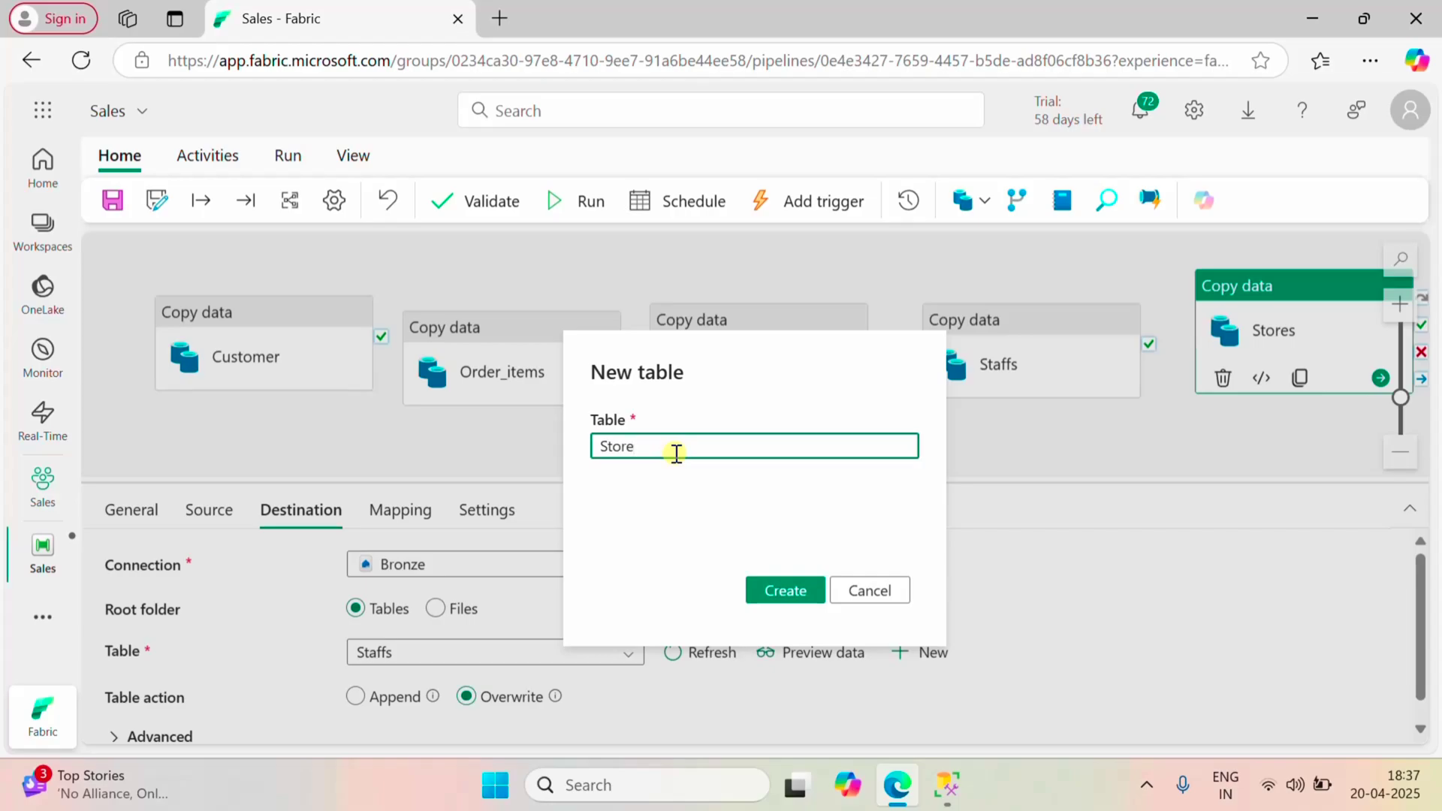
click(783, 589)
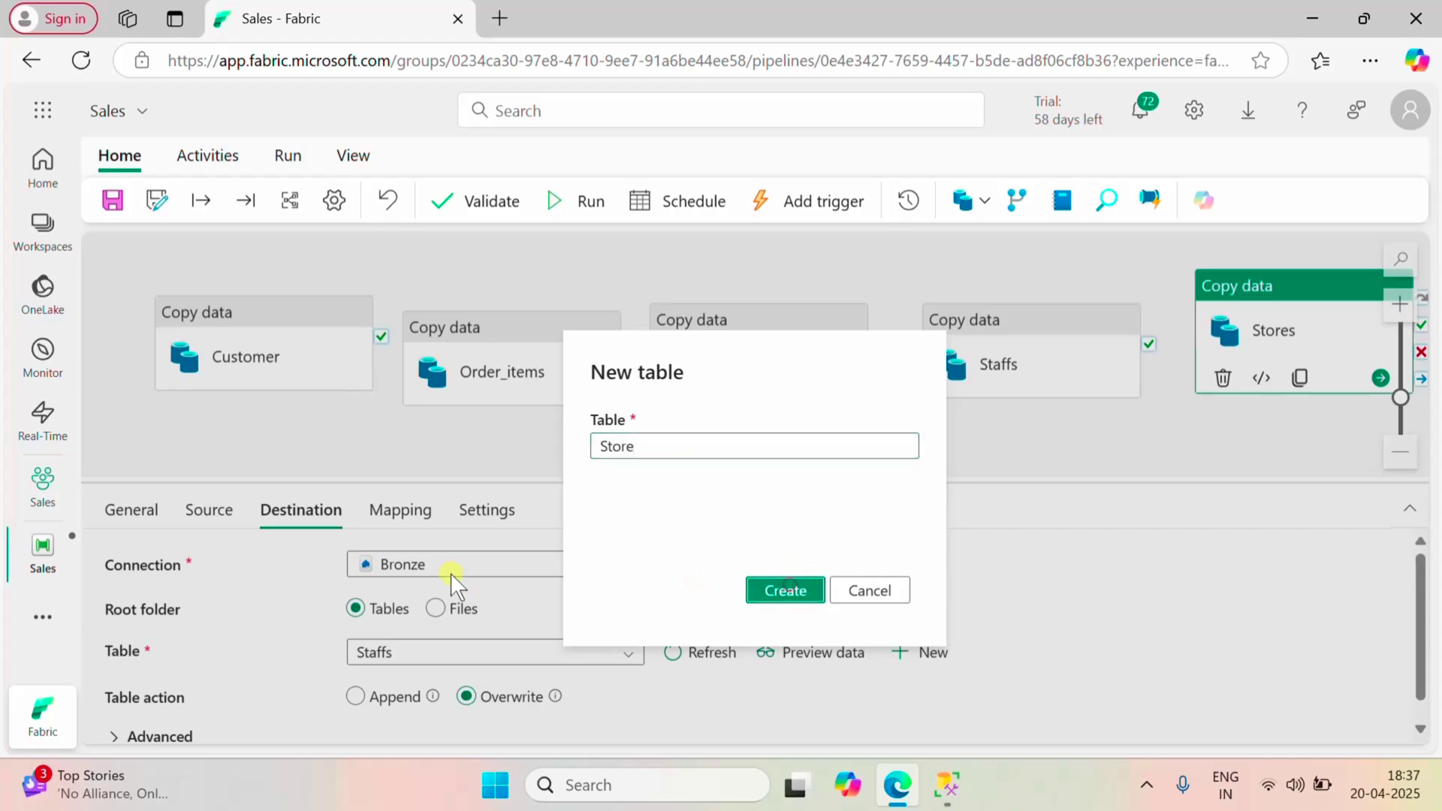
- Import the schemas for the Stores activity's mapping and review the mapped columns and their types
click(395, 510)
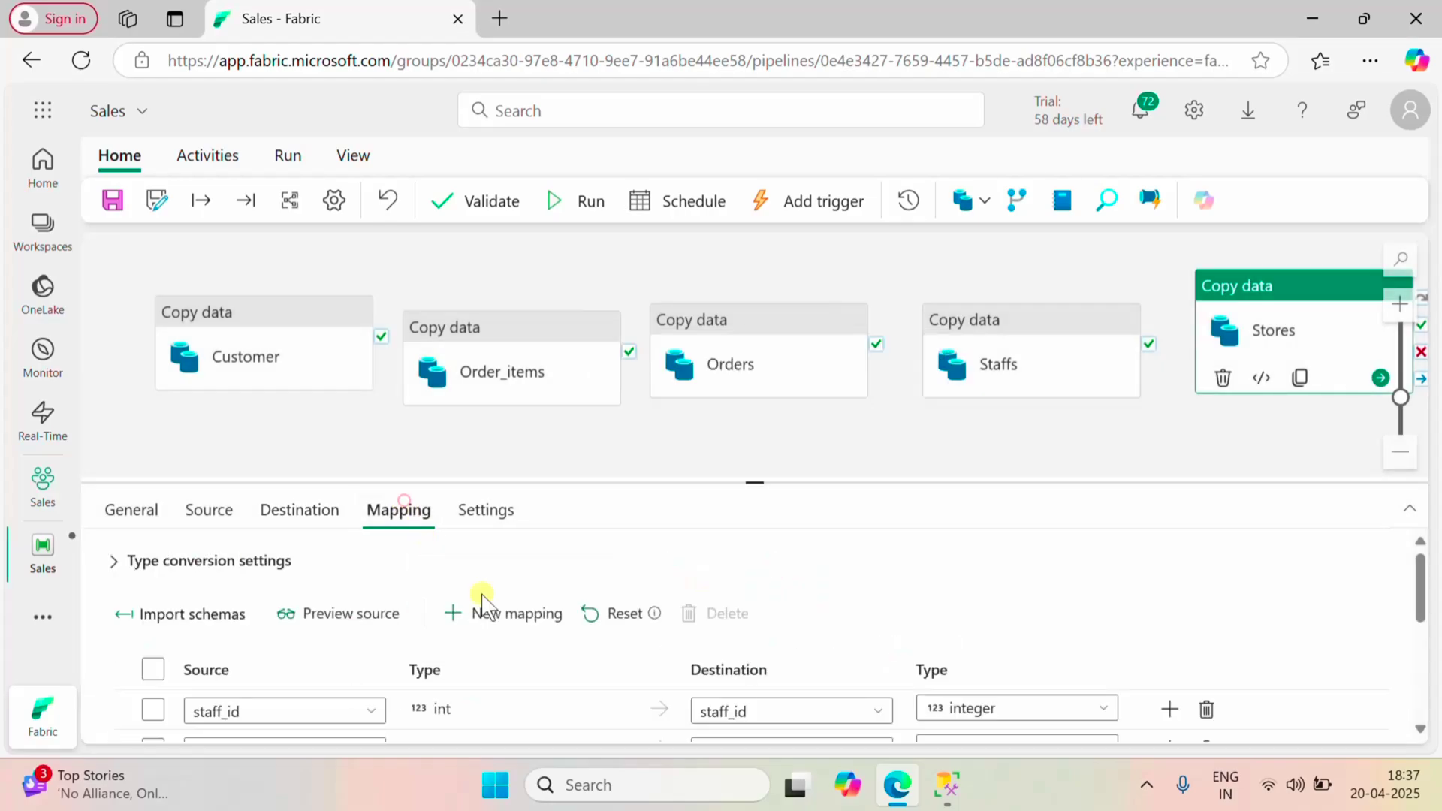
click(197, 612)
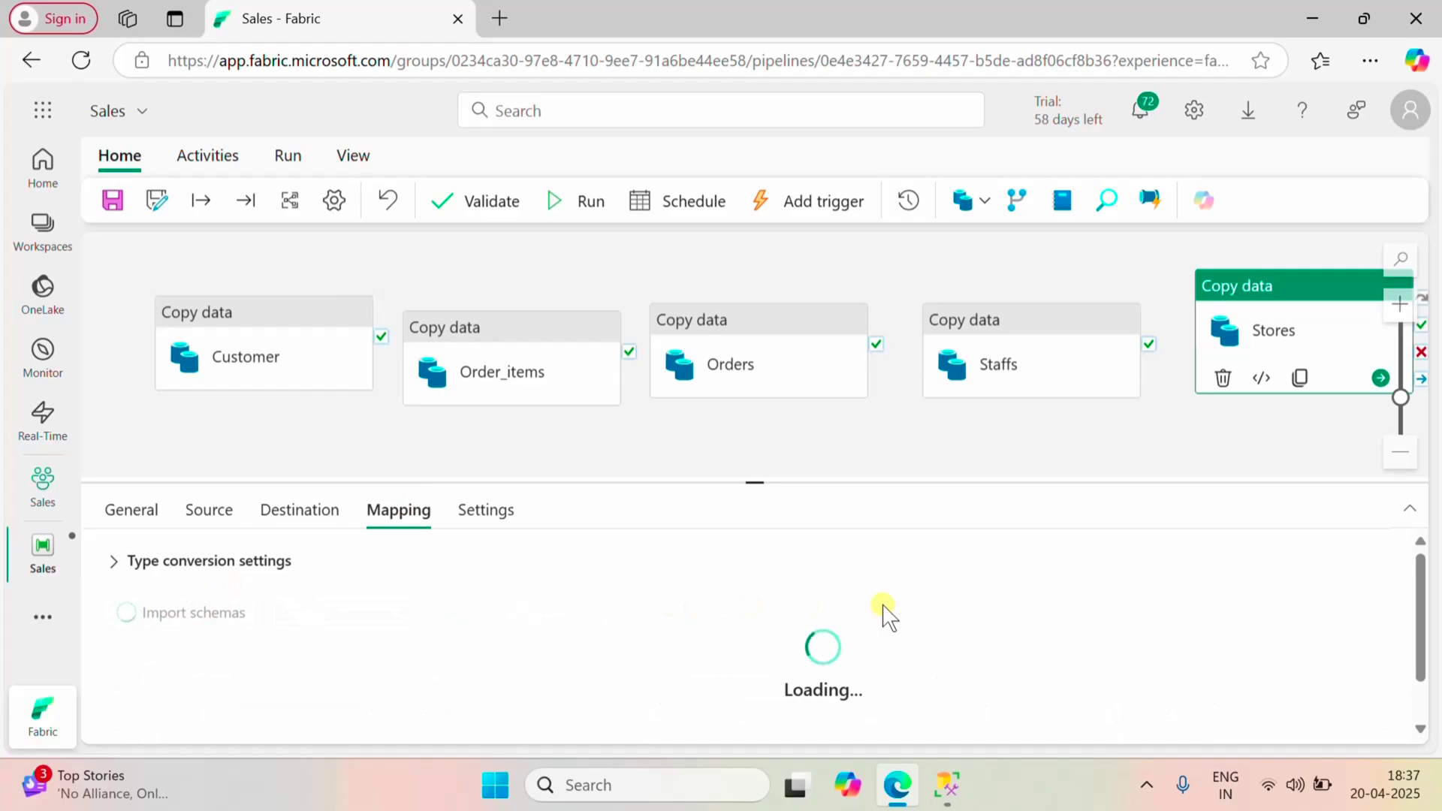
scroll(883, 616, down, 5)
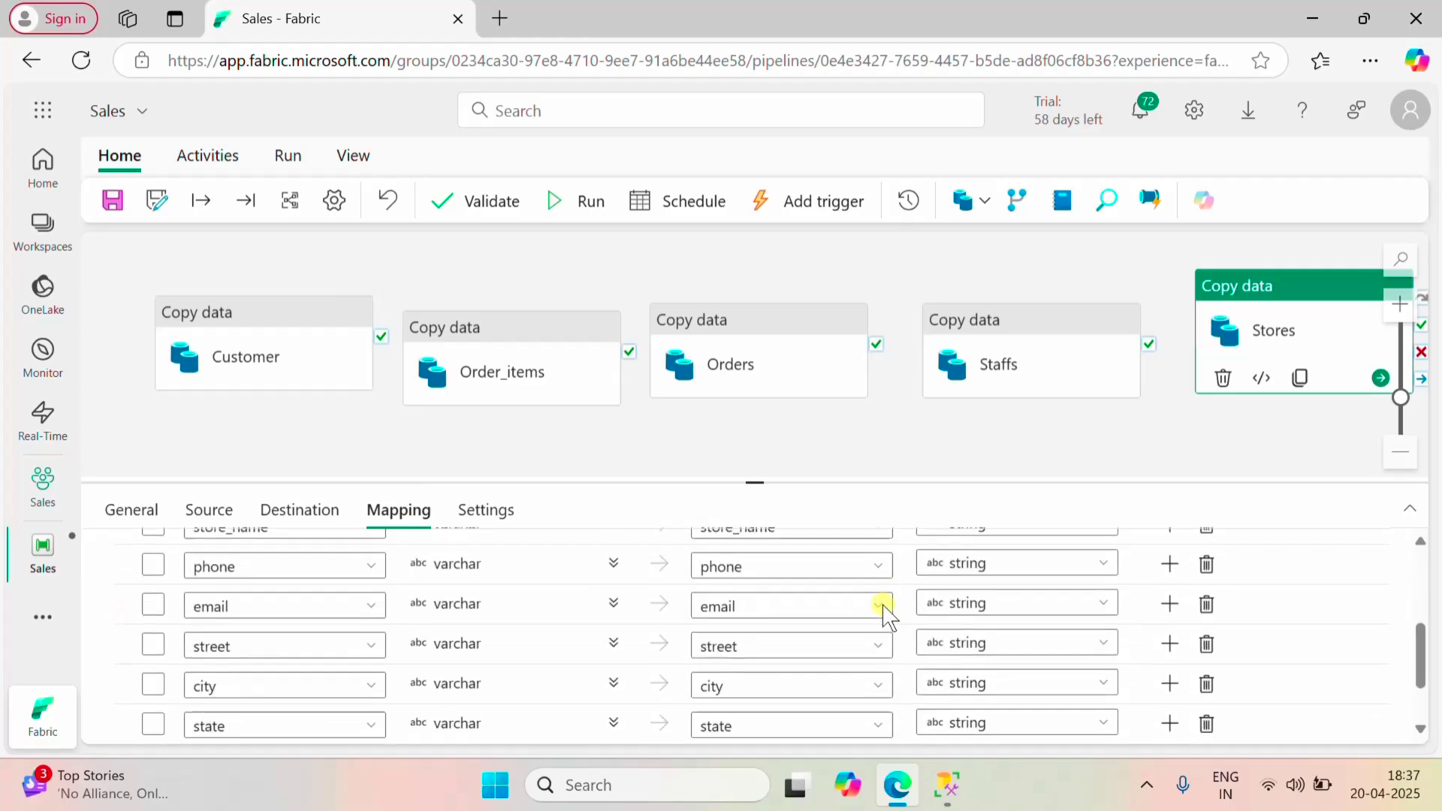
scroll(883, 616, up, 5)
scroll(883, 615, up, 1)
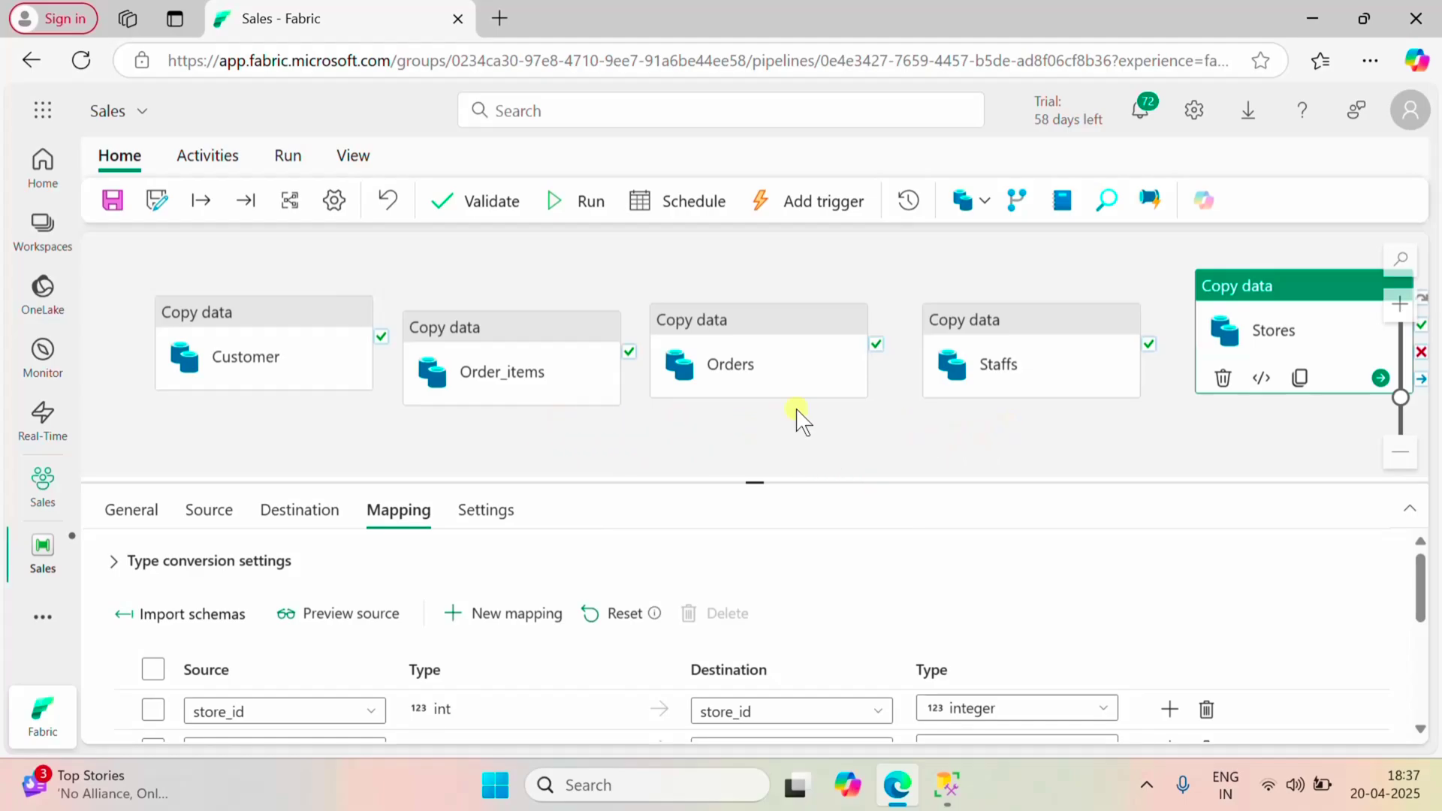
- Save and run the Sales pipeline, and check the status of each copy activity in the run output
click(585, 200)
click(717, 503)
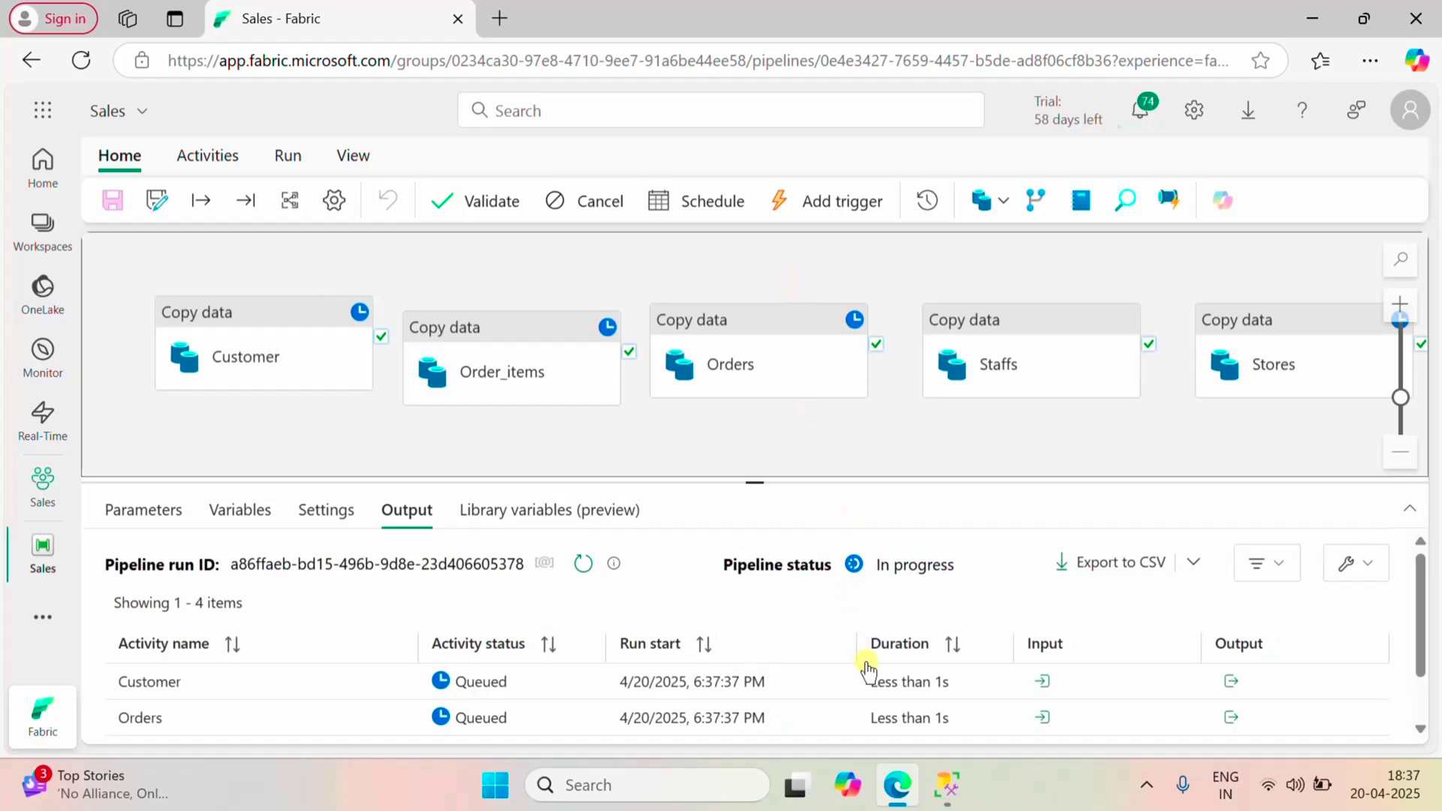
scroll(863, 667, down, 1)
scroll(867, 667, up, 1)
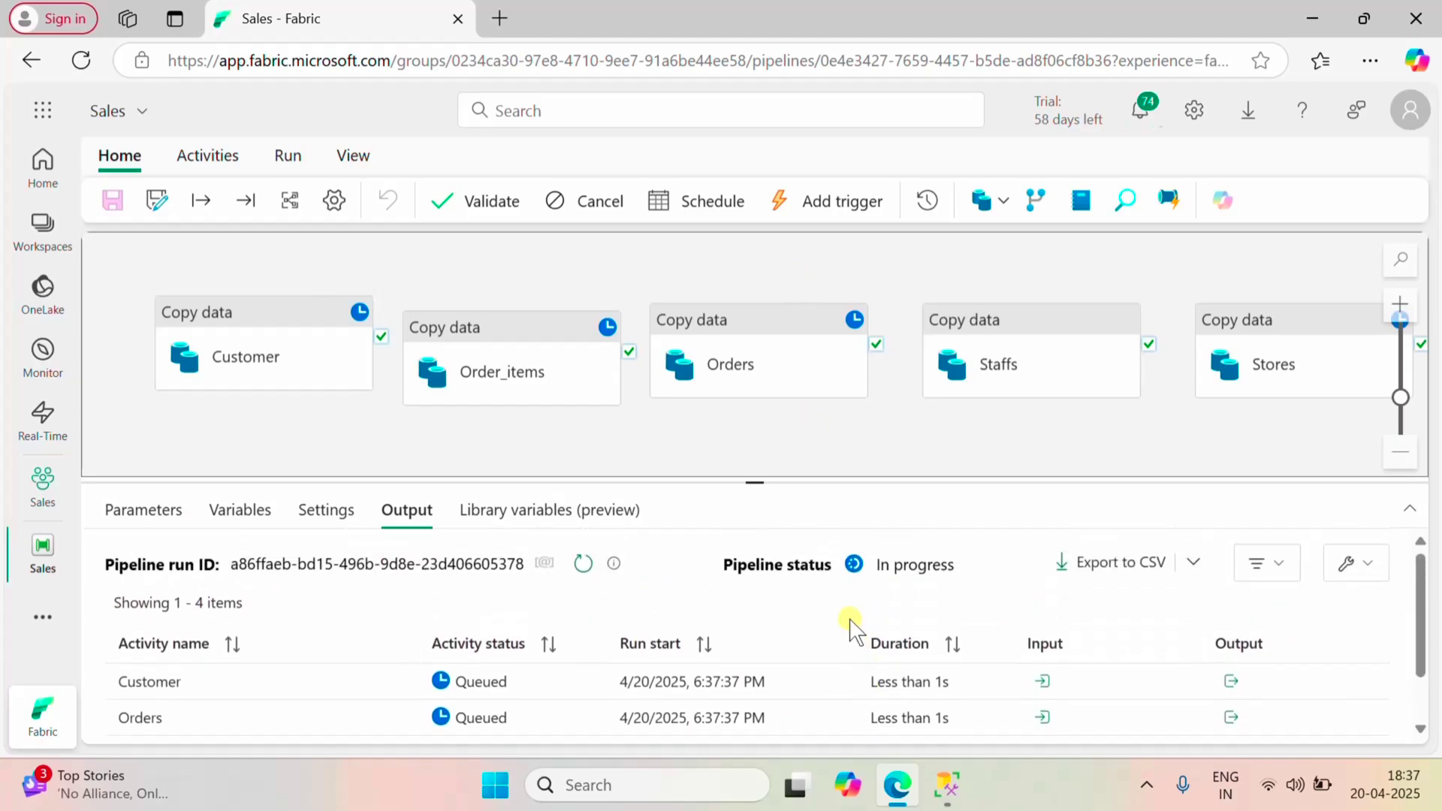
scroll(852, 623, down, 1)
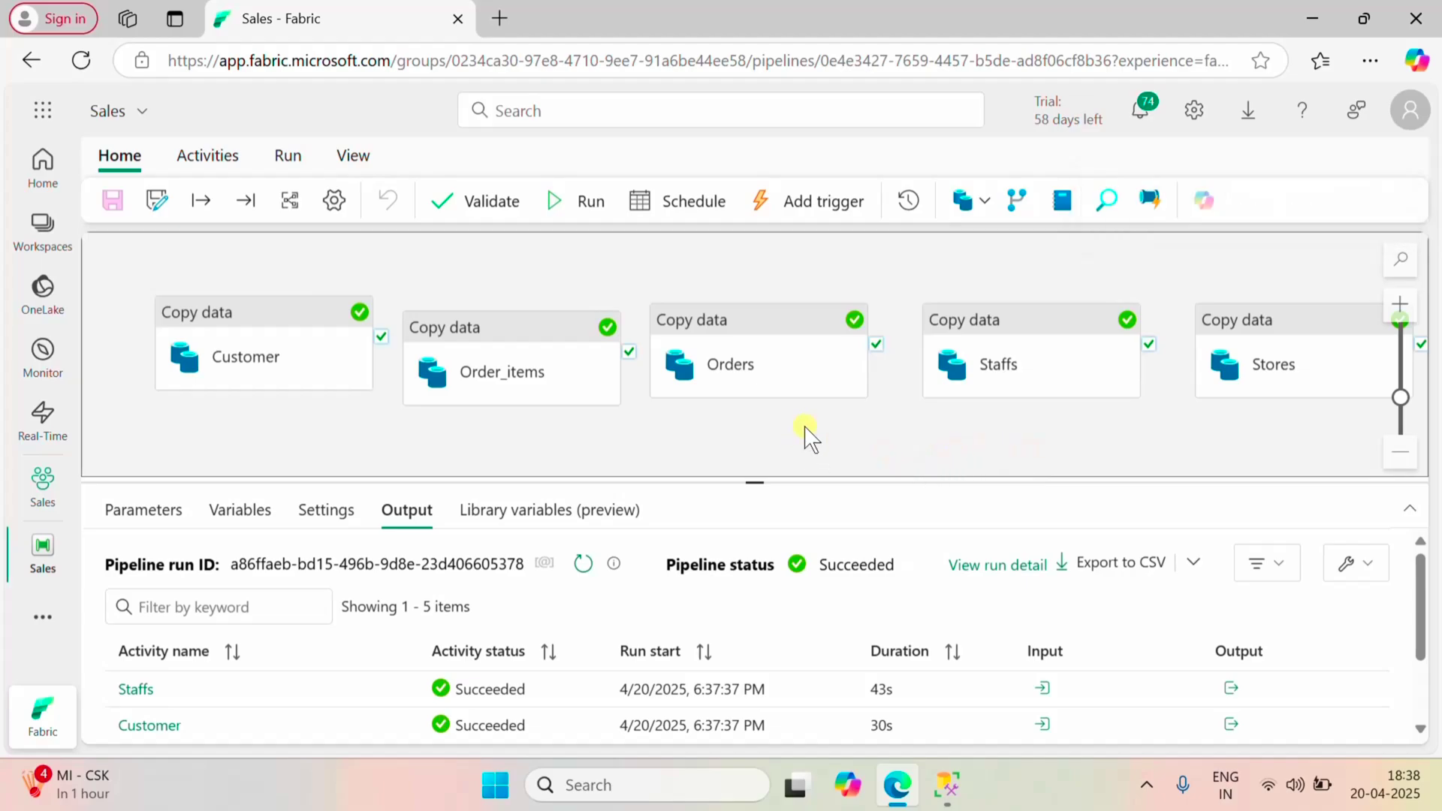
- Open the Bronze lakehouse, refresh it, and preview the Customer, Order_items, Orders, Staffs and Store tables
click(42, 488)
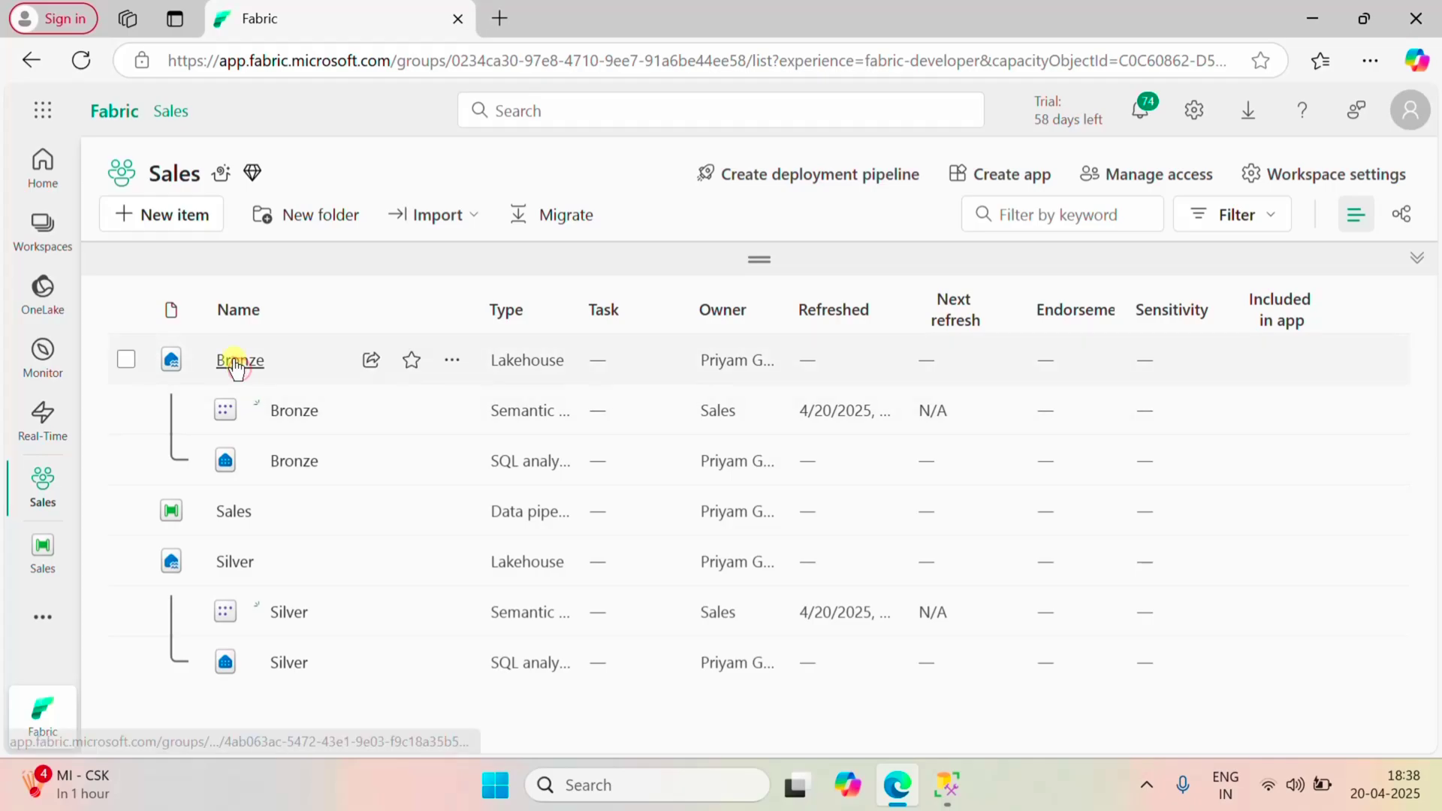
click(233, 360)
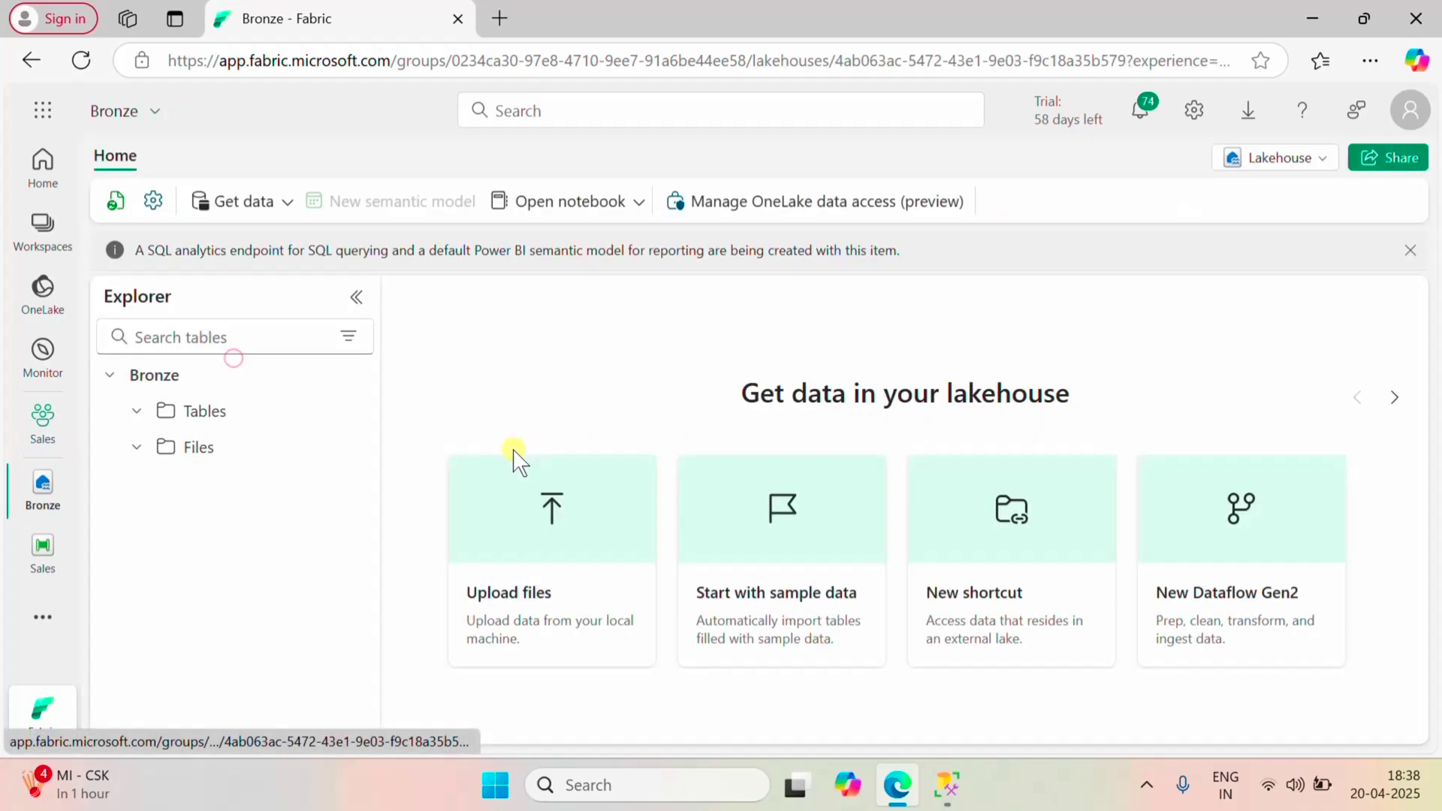
click(117, 199)
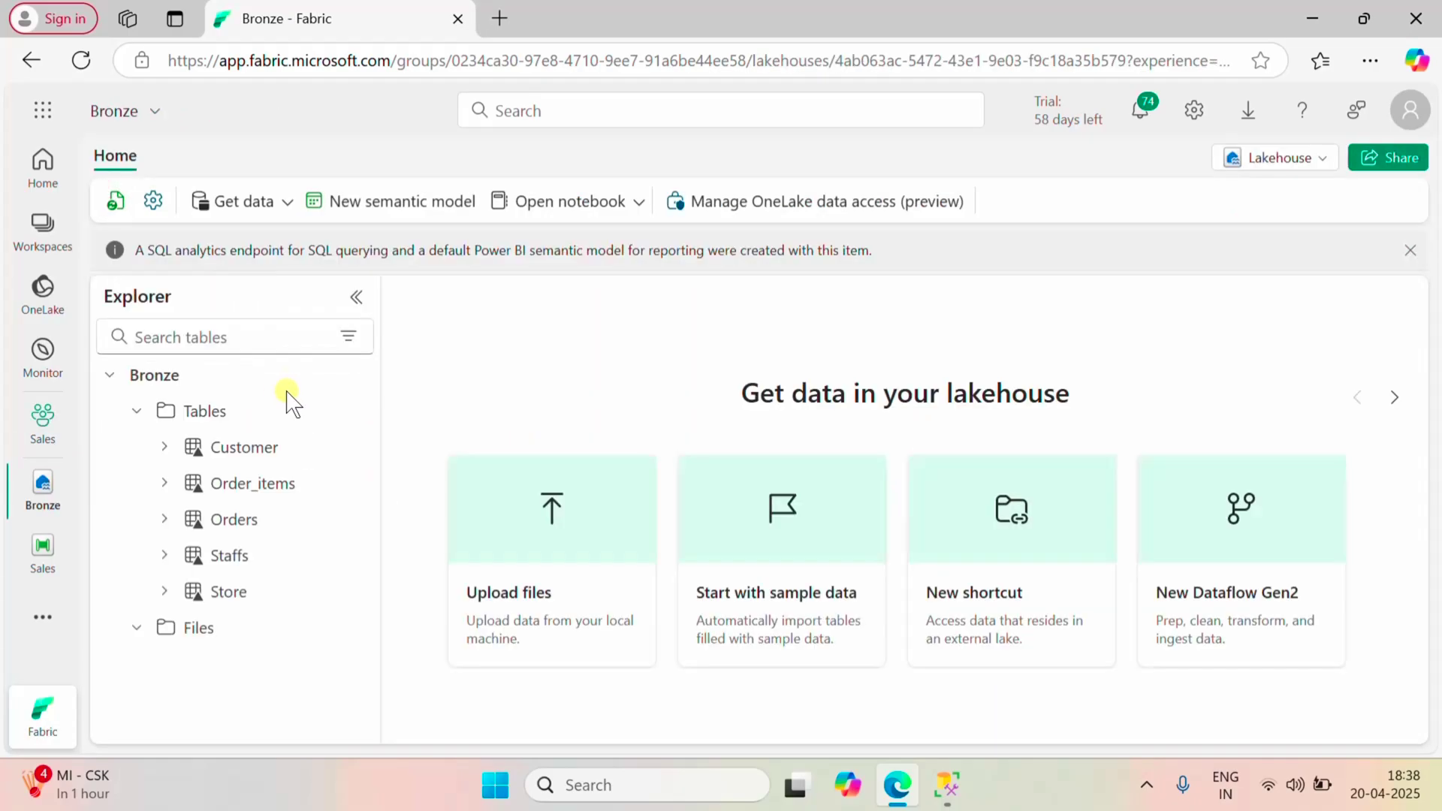
click(248, 446)
click(248, 482)
click(239, 532)
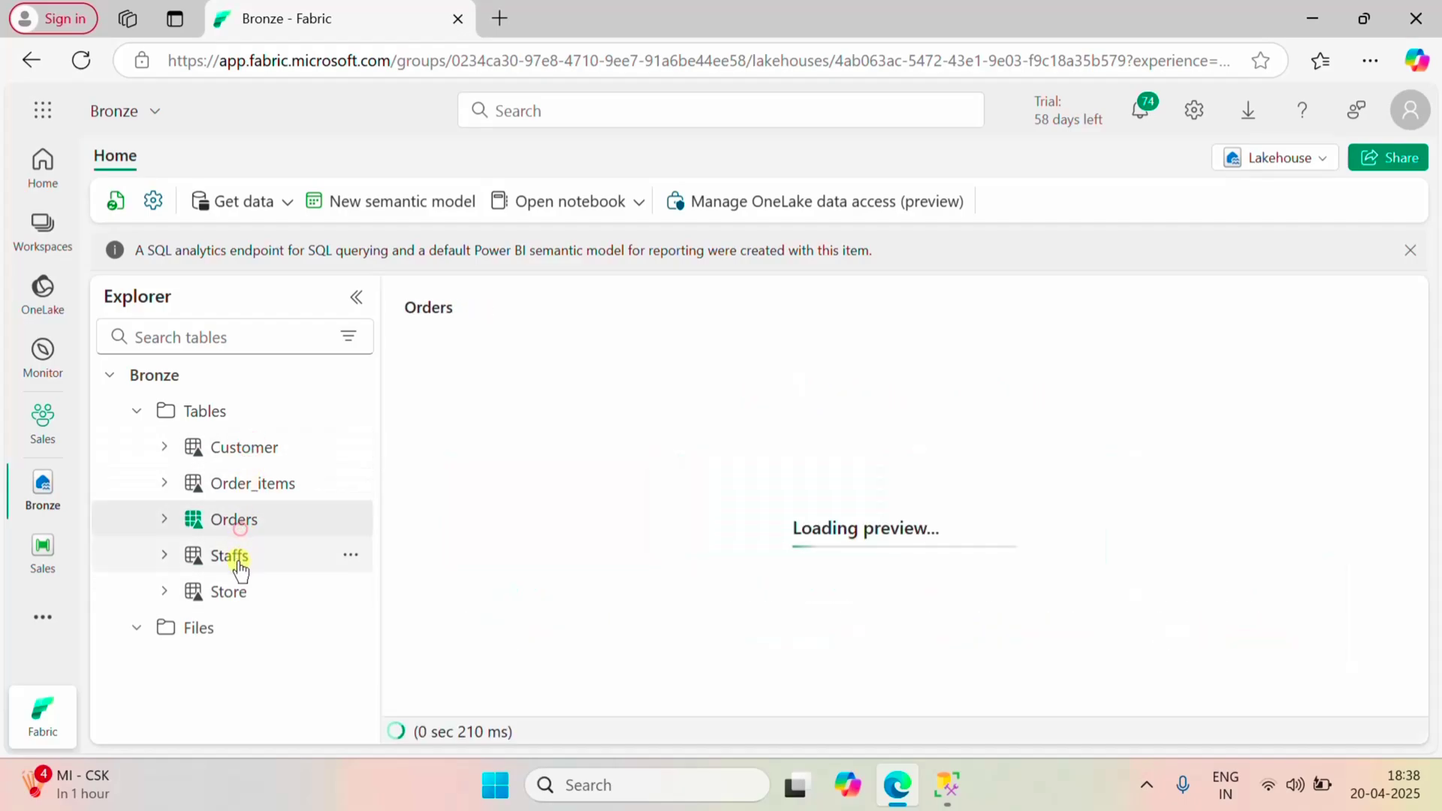
click(235, 555)
click(235, 593)
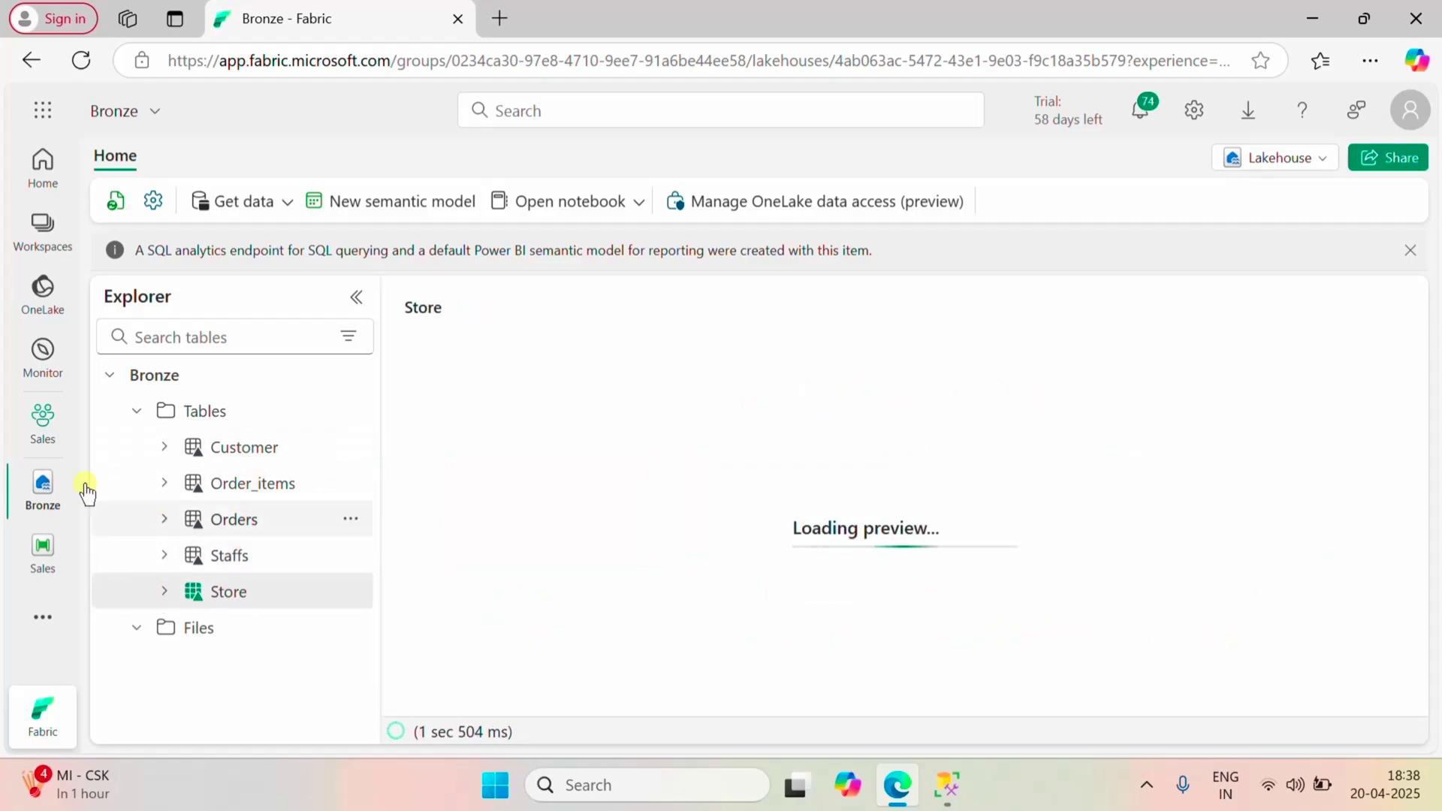
- Return to the Sales workspace and close the open Bronze lakehouse and Sales pipeline
click(45, 426)
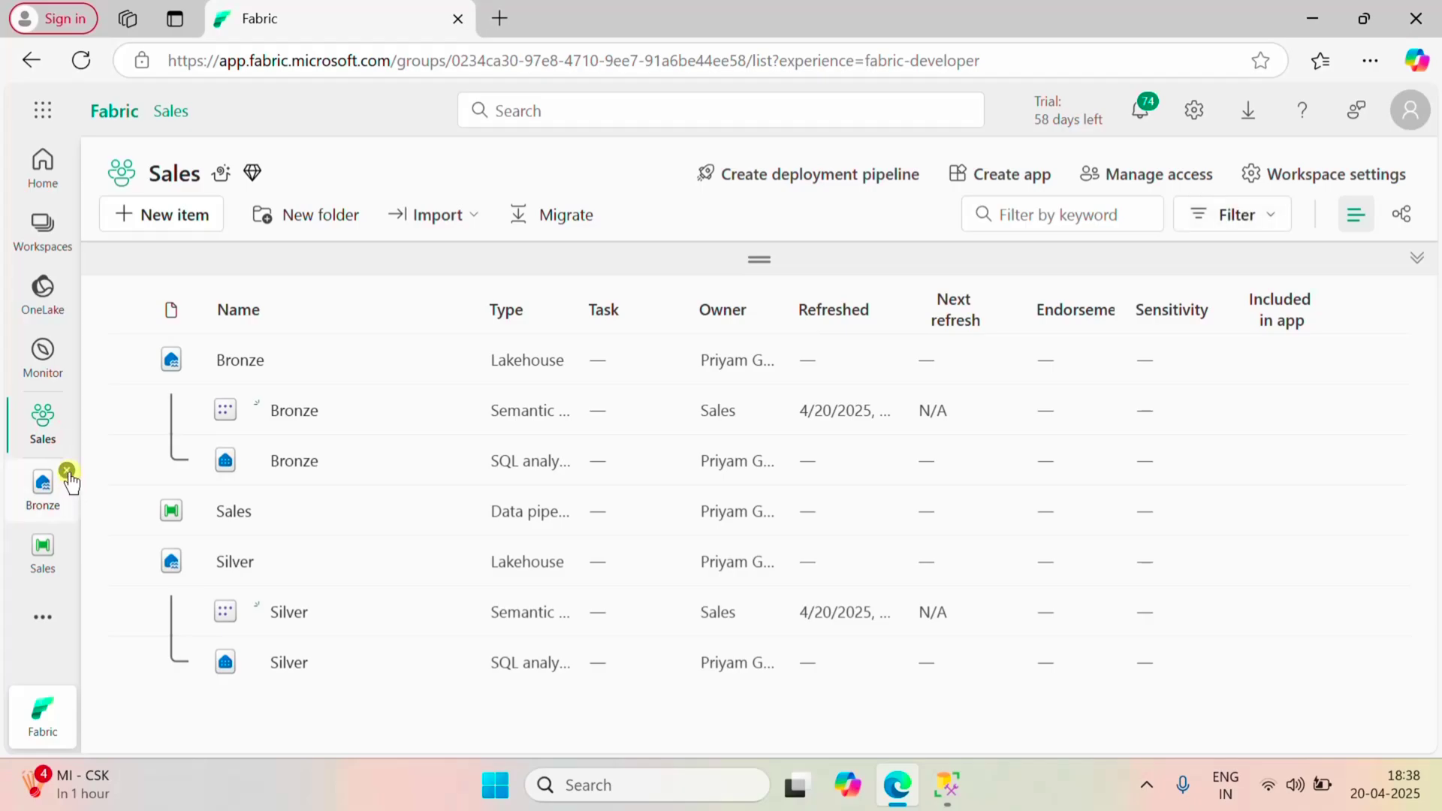
click(66, 469)
click(65, 536)
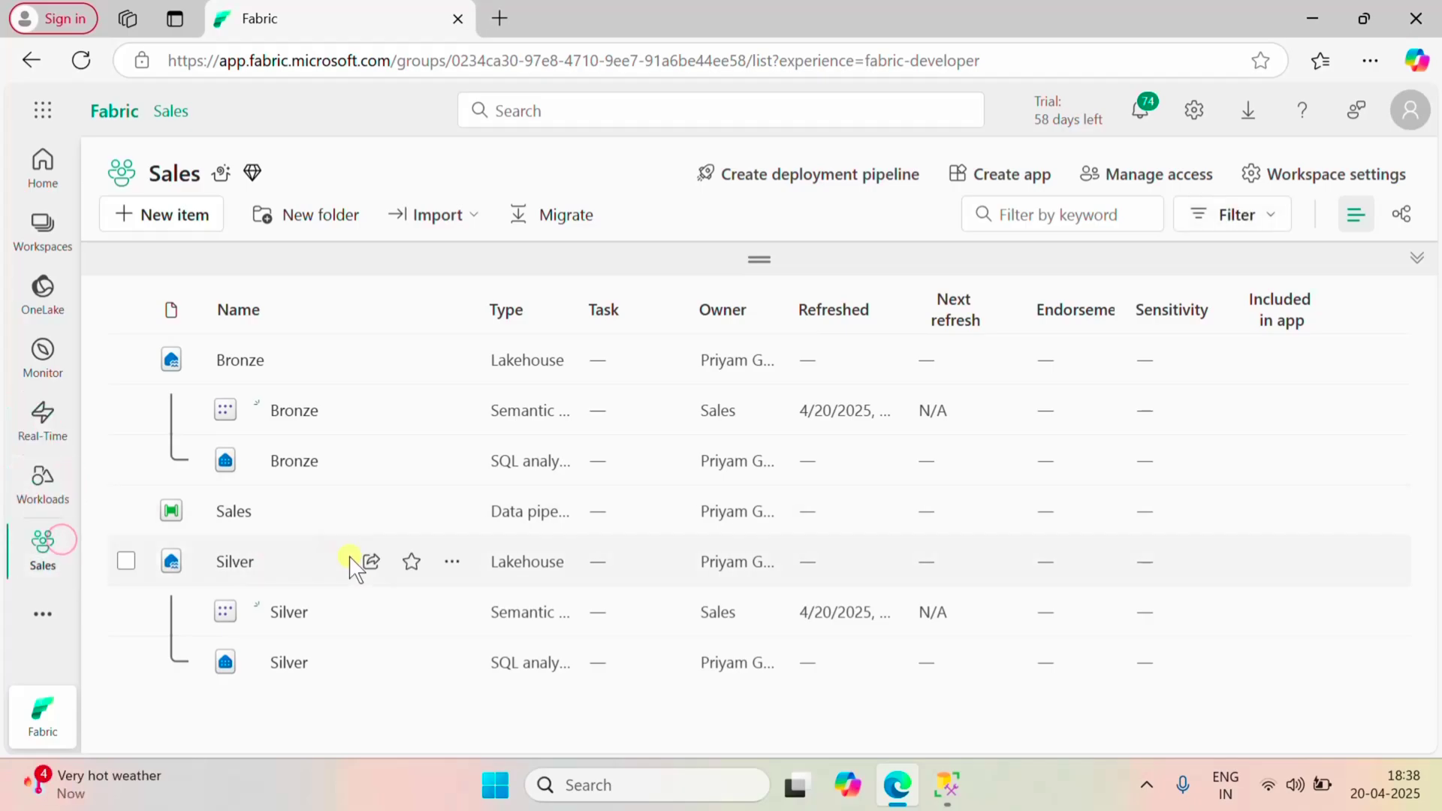
- Create a new Dataflow Gen2 named Sales in the Sales workspace, without Git integration
click(195, 225)
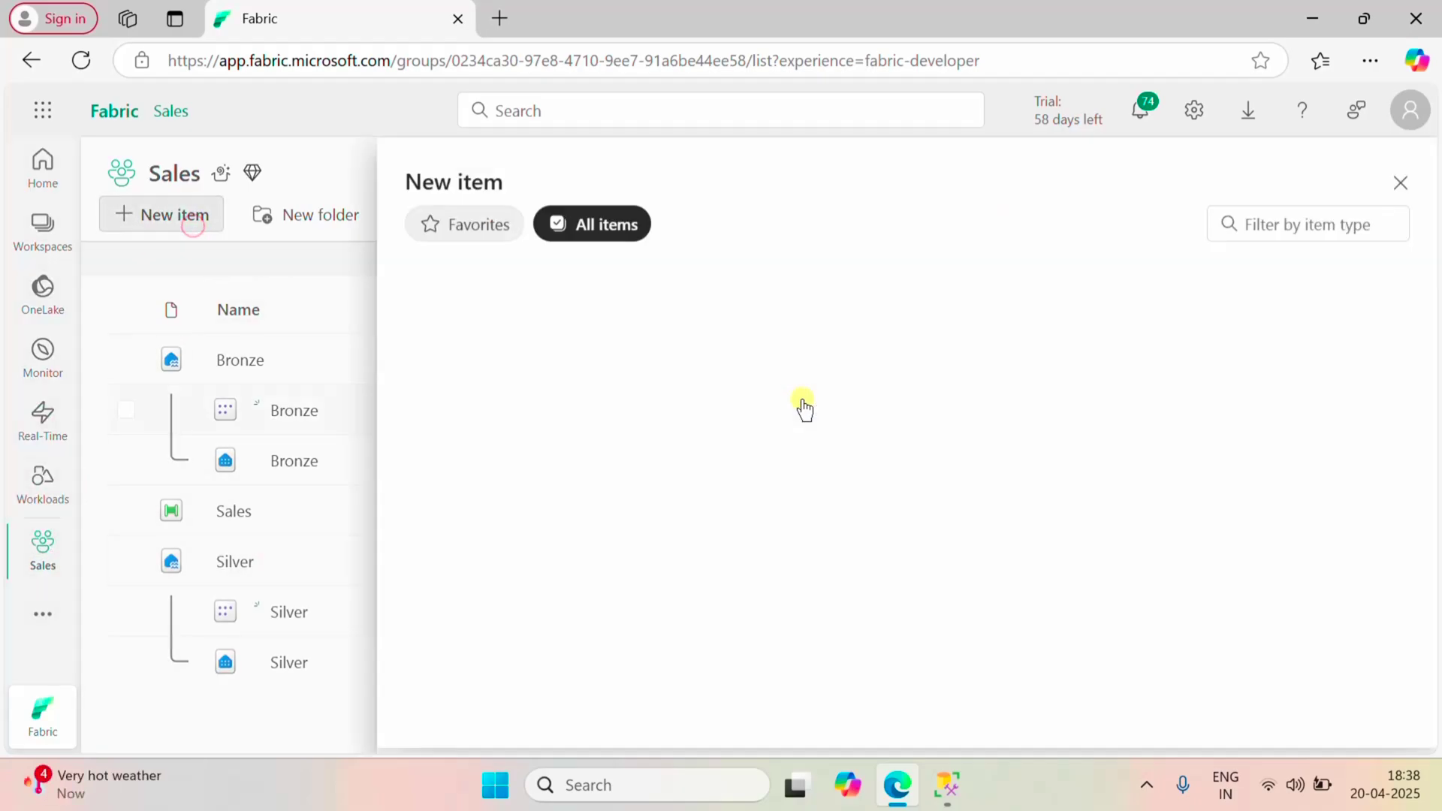
key(Escape)
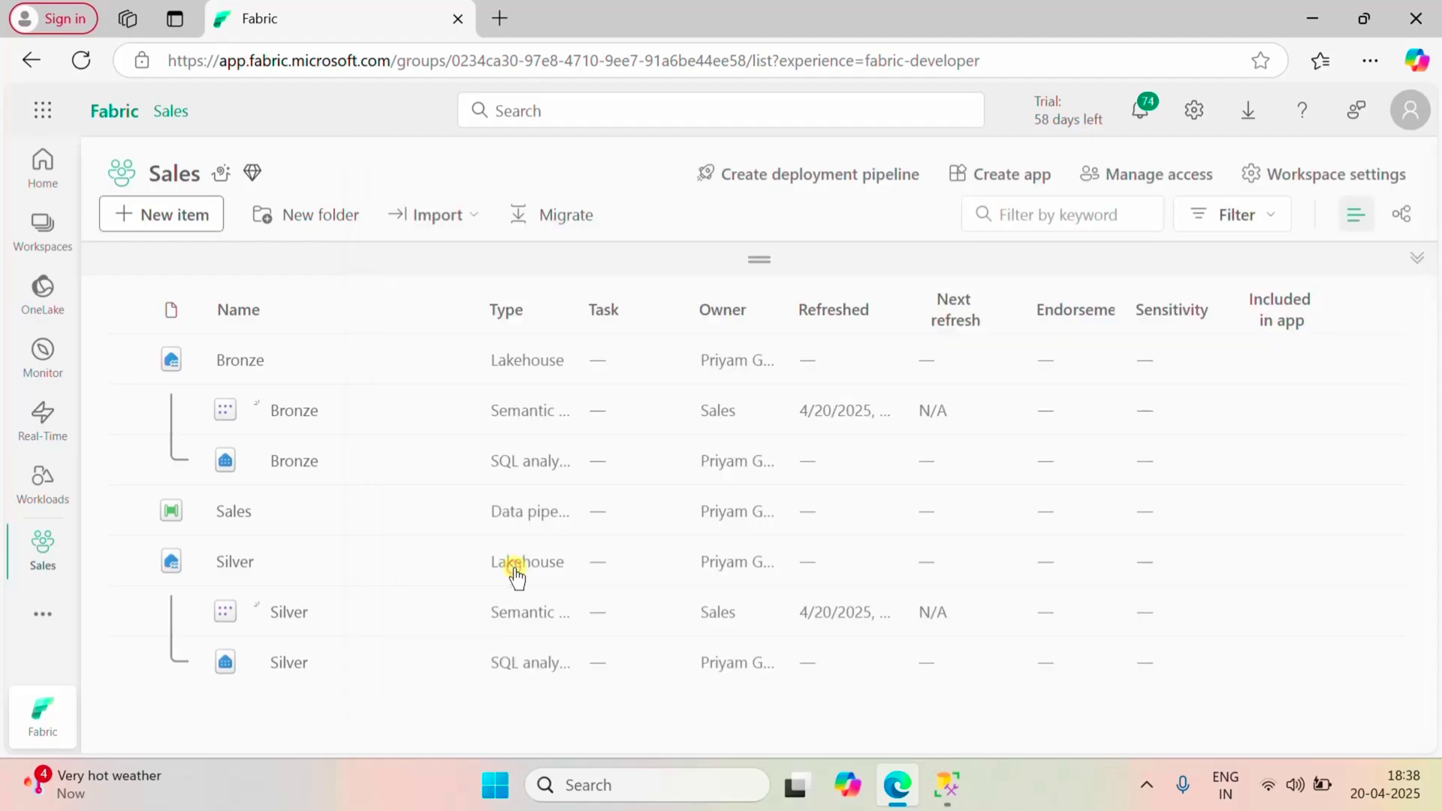
click(451, 315)
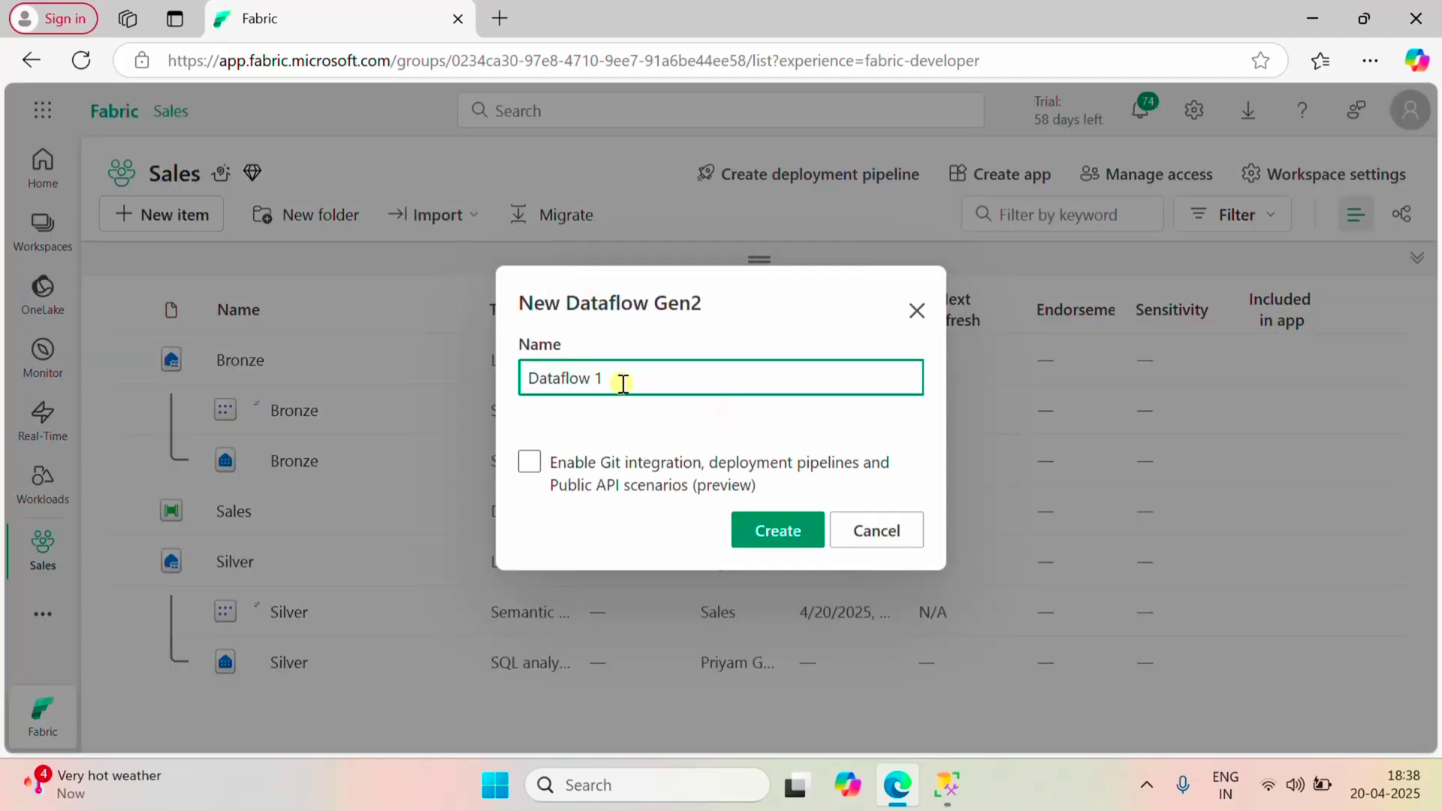
drag(622, 384, 515, 389)
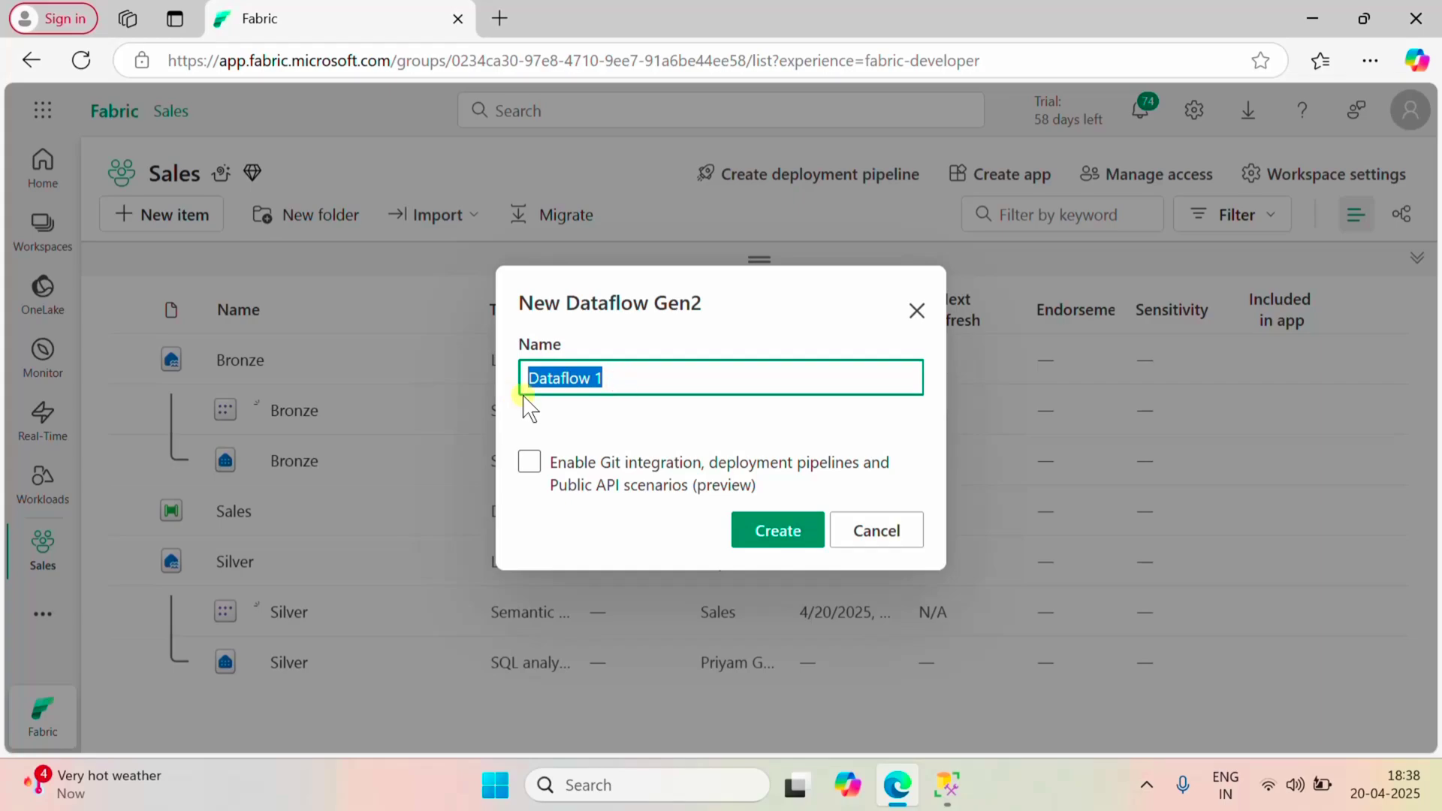
key(BackSpace)
text(Sales)
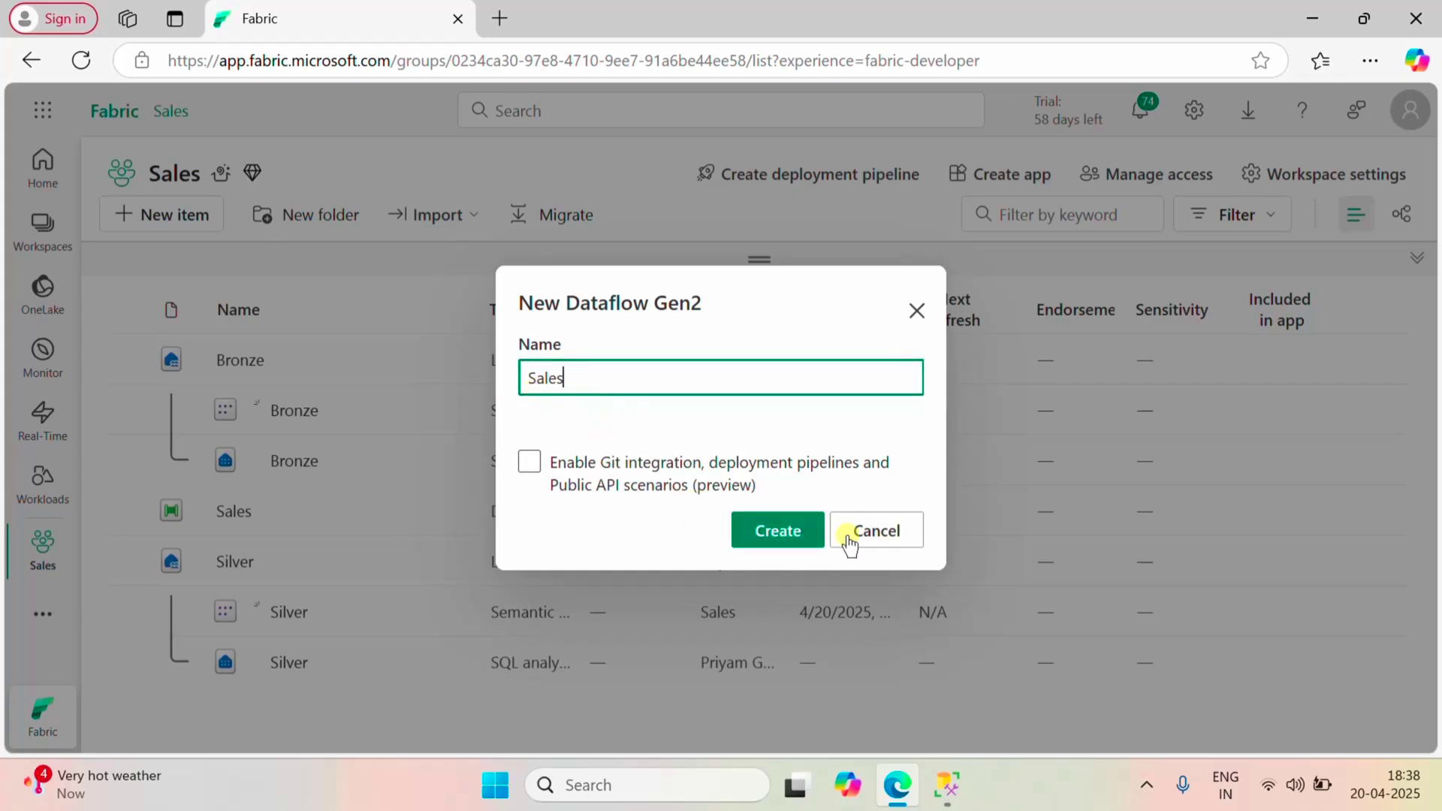
click(777, 533)
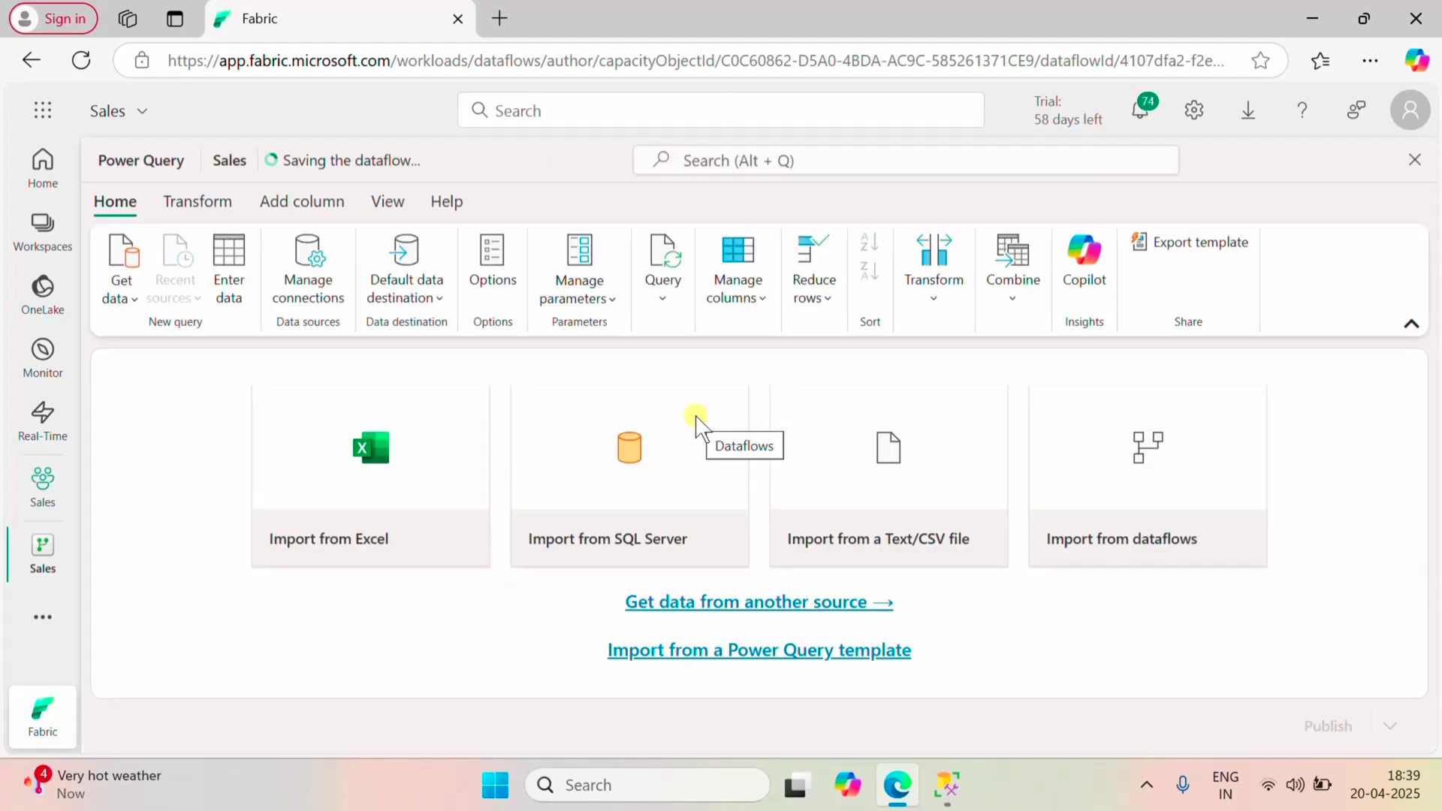
- Choose Lakehouse as the dataflow's data source and expand the Bronze lakehouse within the Sales workspace
click(128, 294)
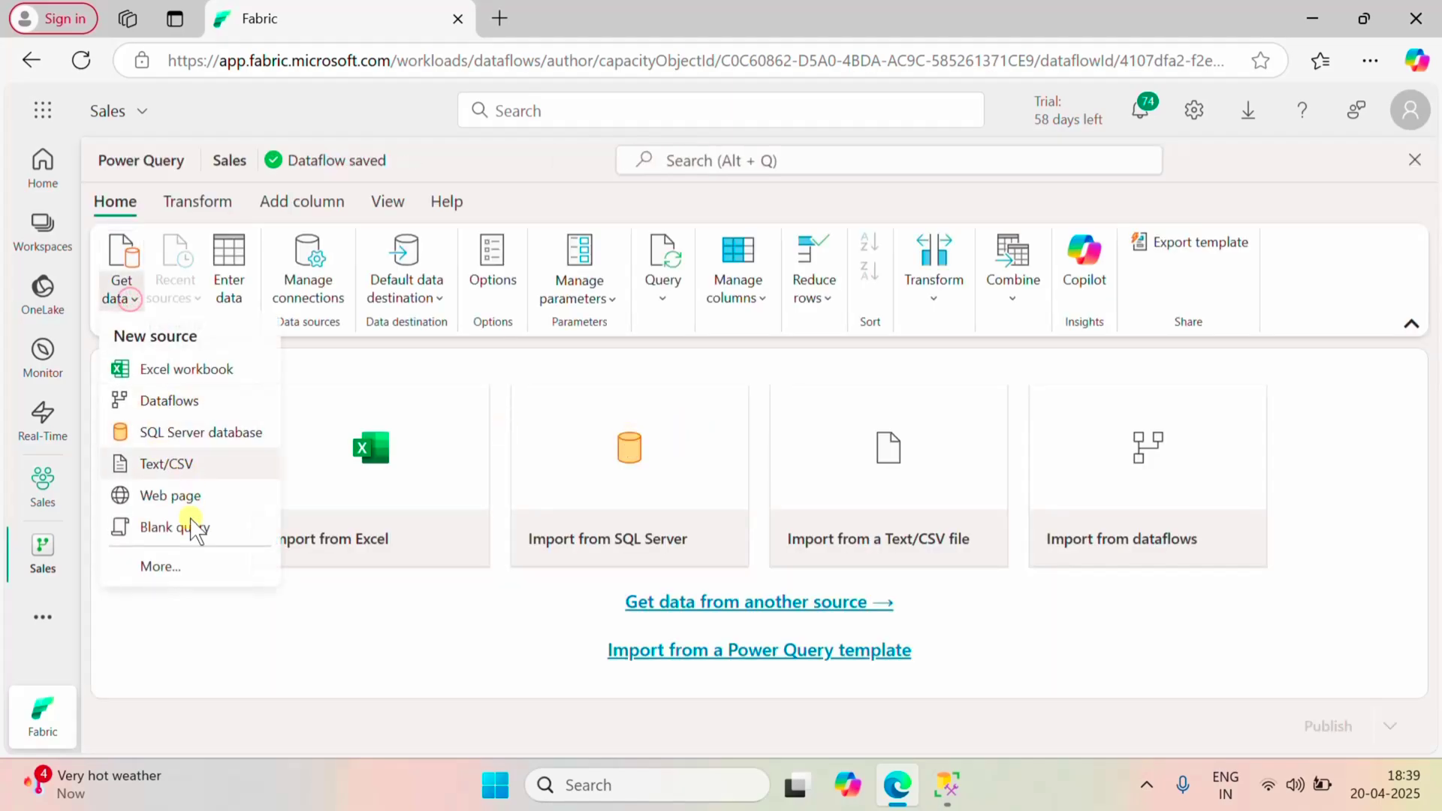
click(161, 562)
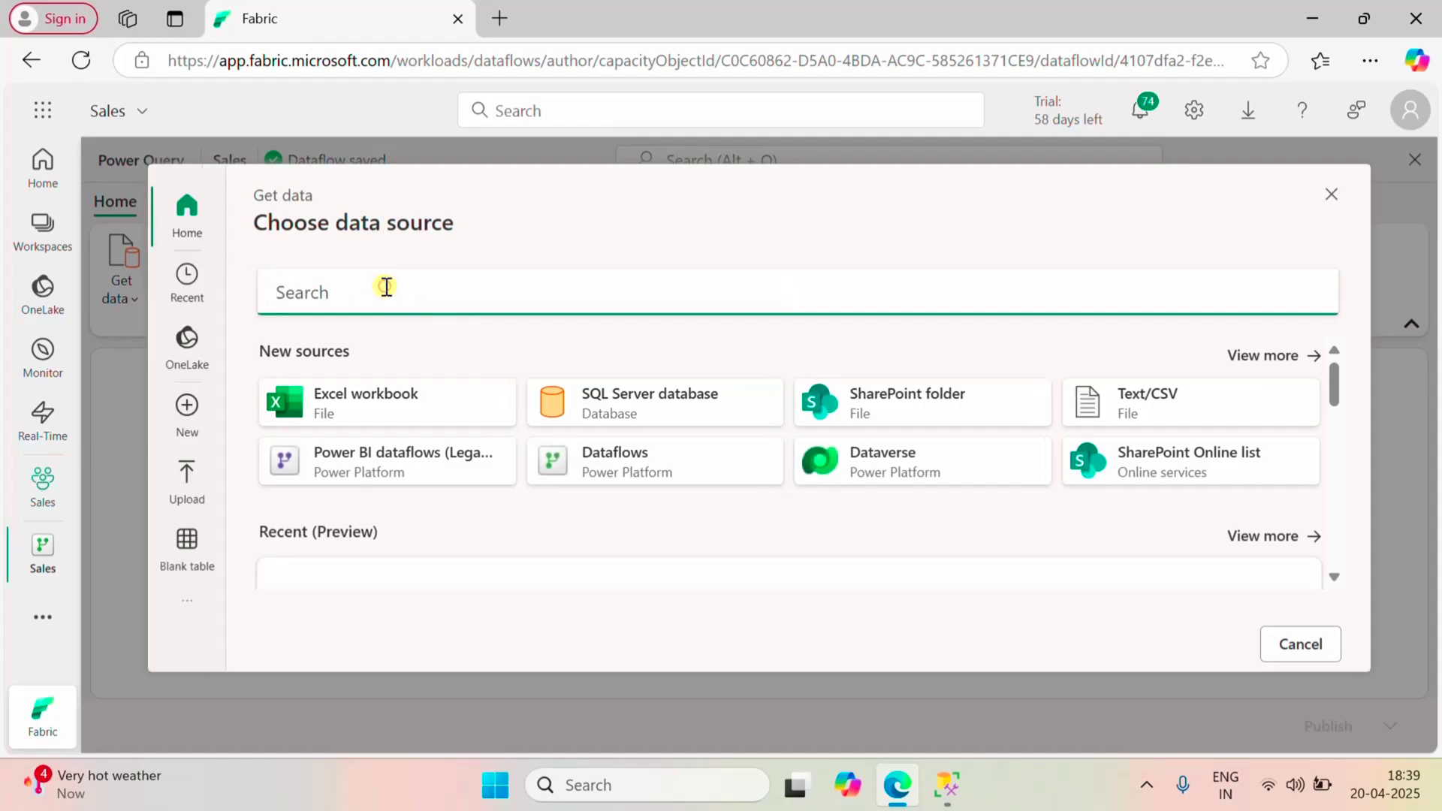
text(lak)
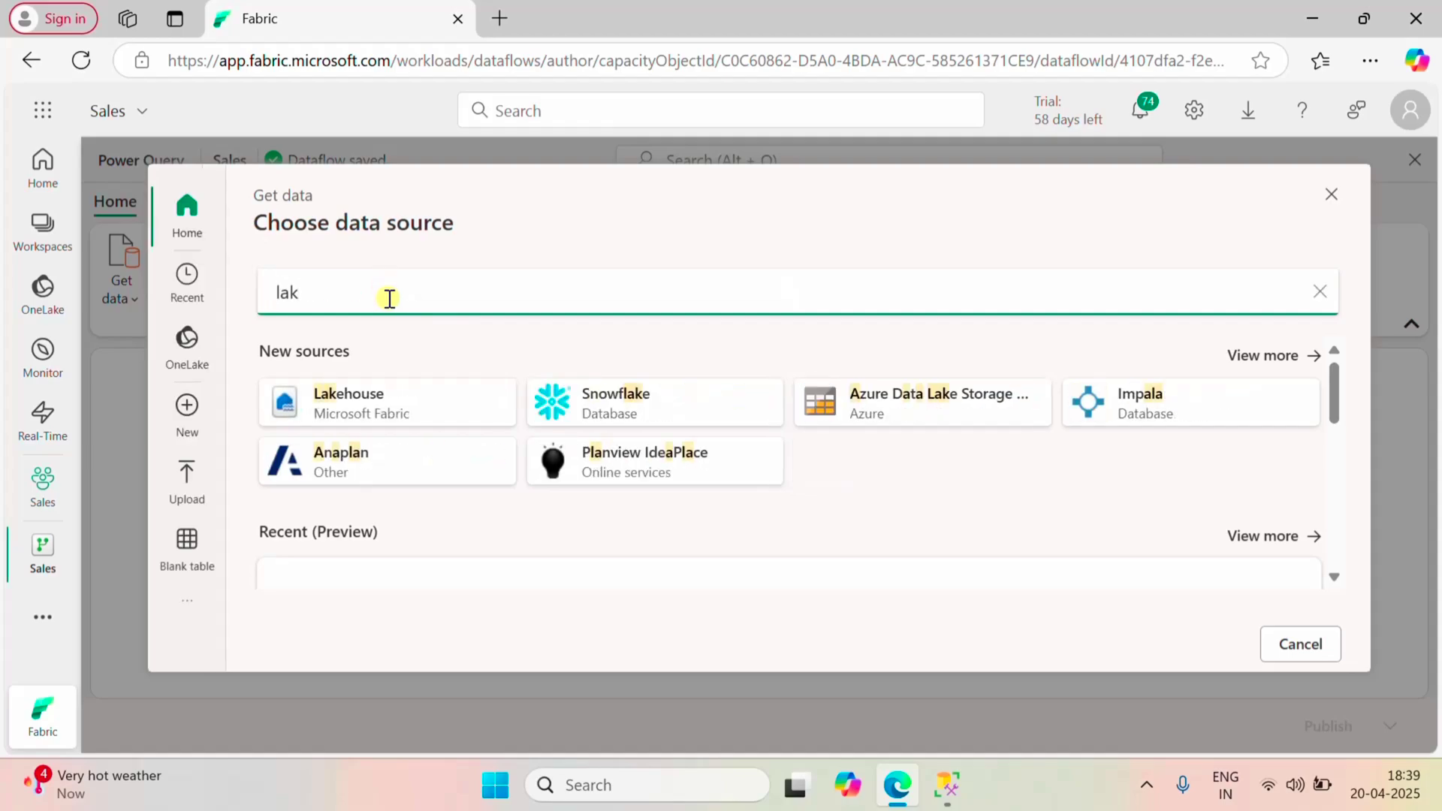
click(385, 412)
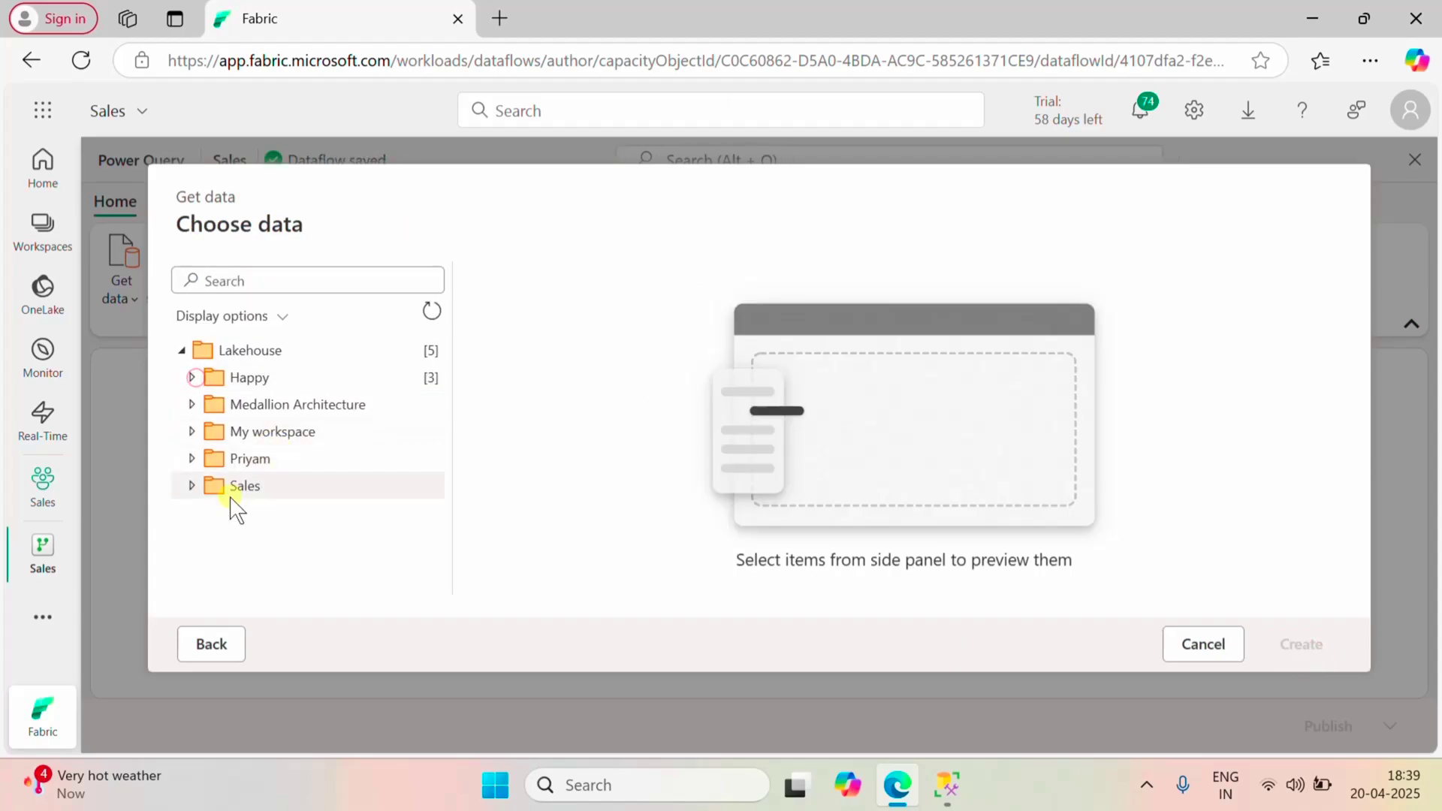
click(191, 486)
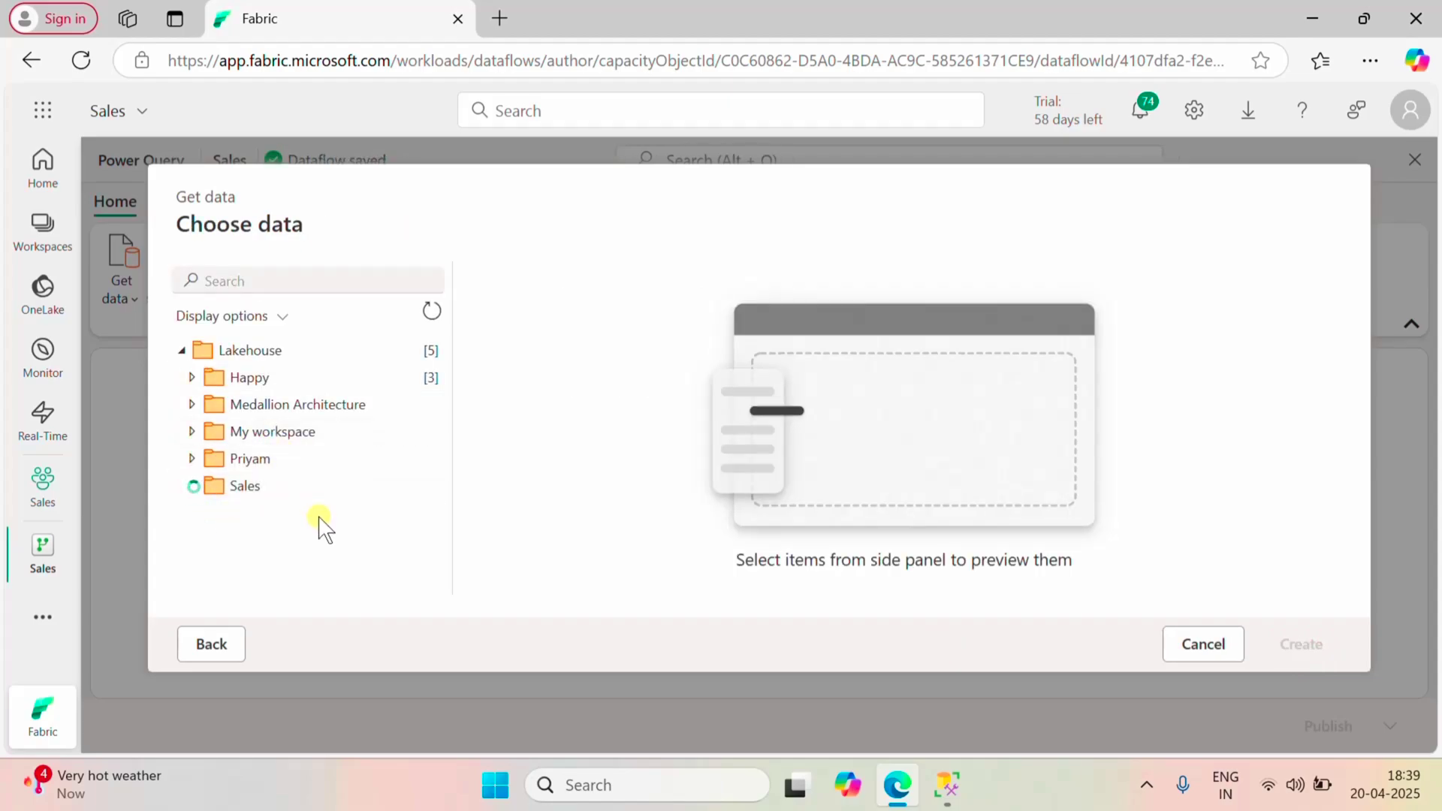
click(204, 514)
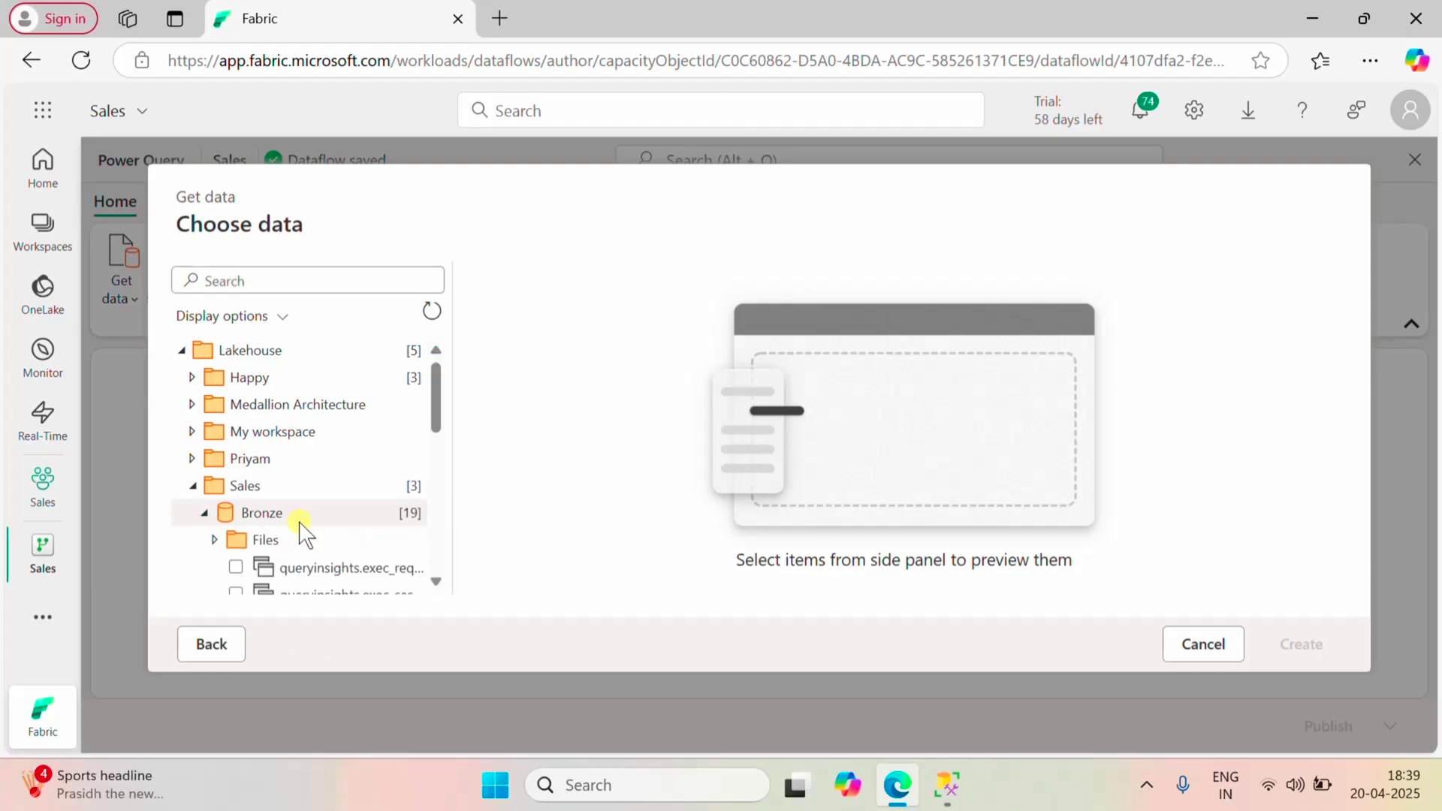
- Load the Customer, Order_items, Orders, Staffs and Store tables from Bronze into the dataflow as queries
scroll(298, 529, down, 8)
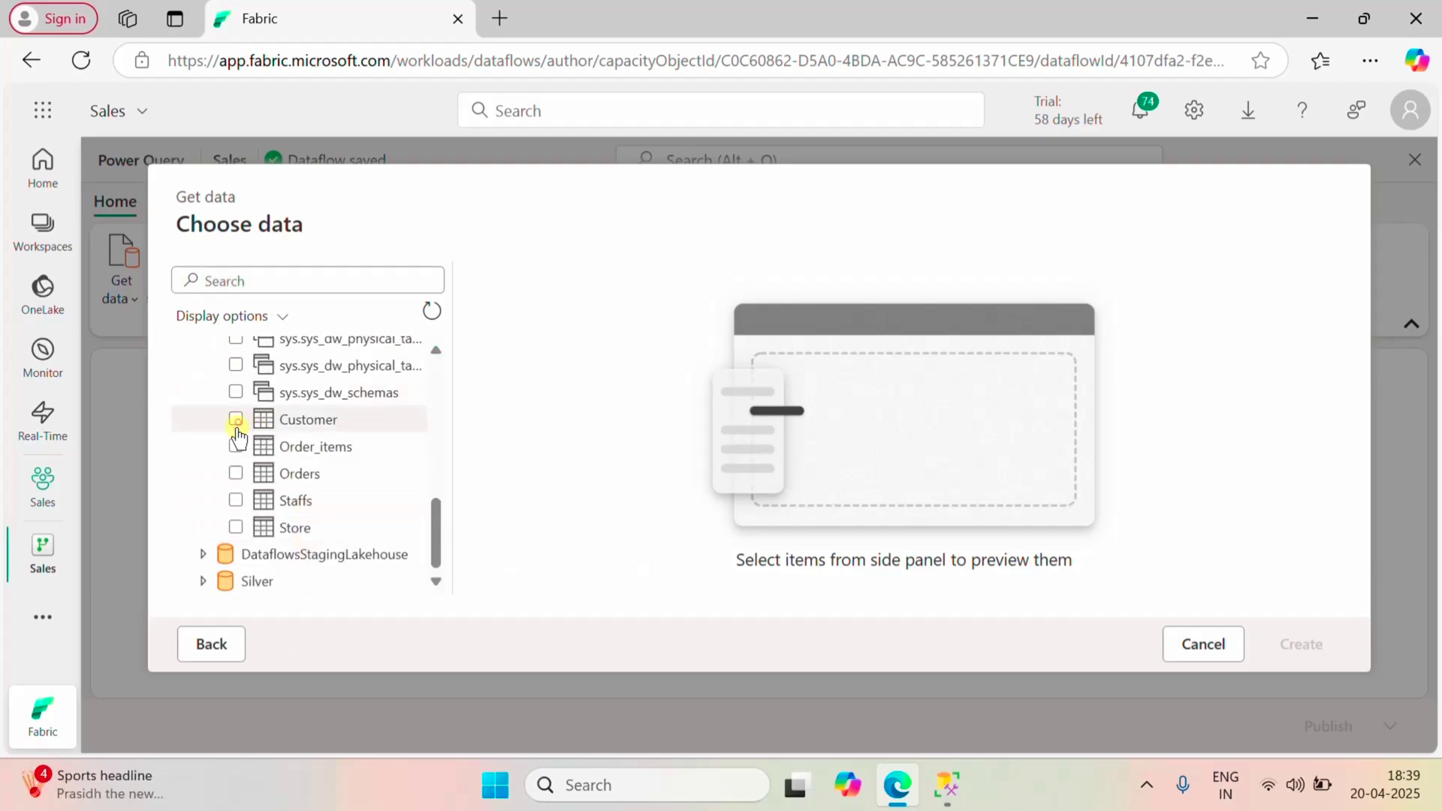
click(236, 420)
click(235, 448)
click(236, 474)
click(236, 500)
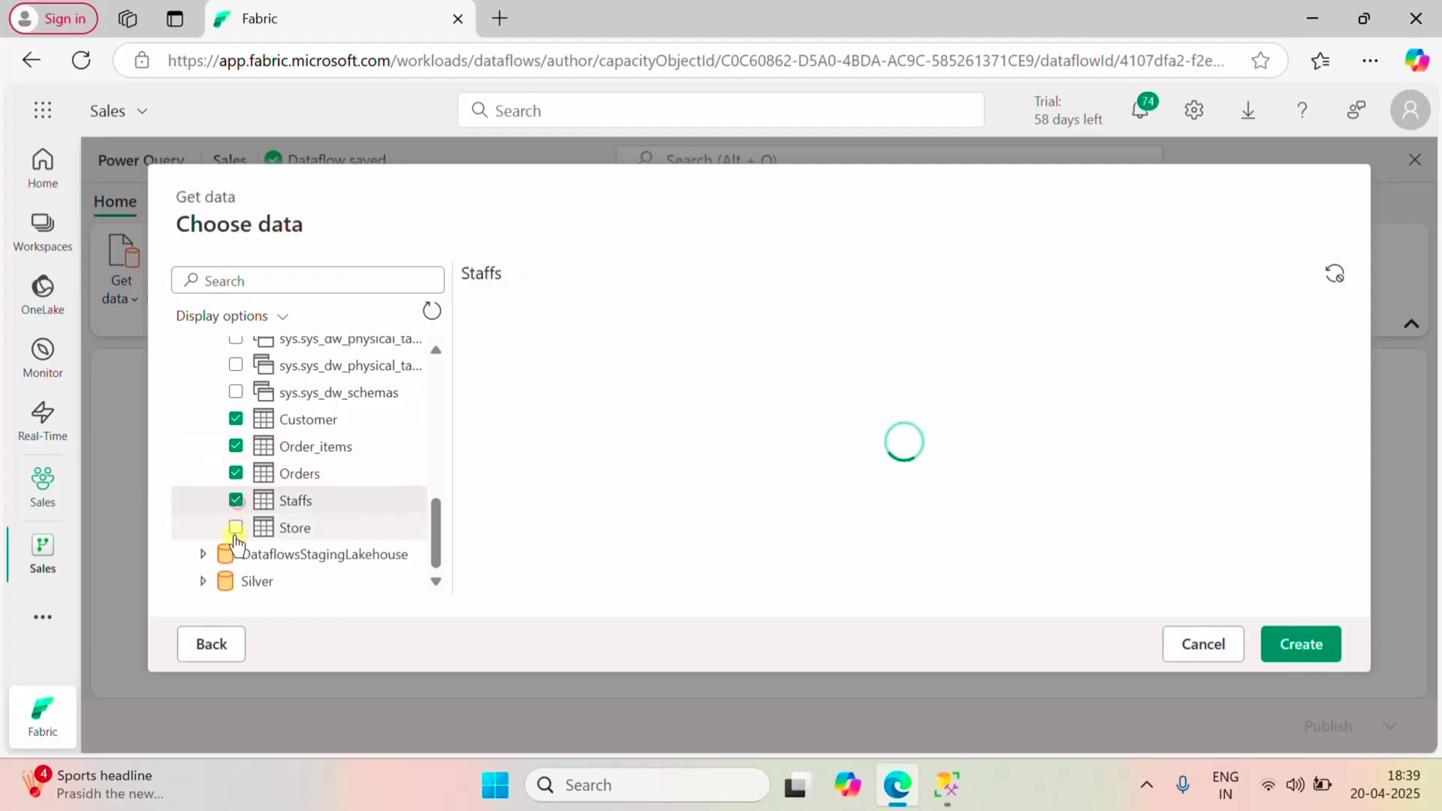
click(236, 527)
click(1308, 652)
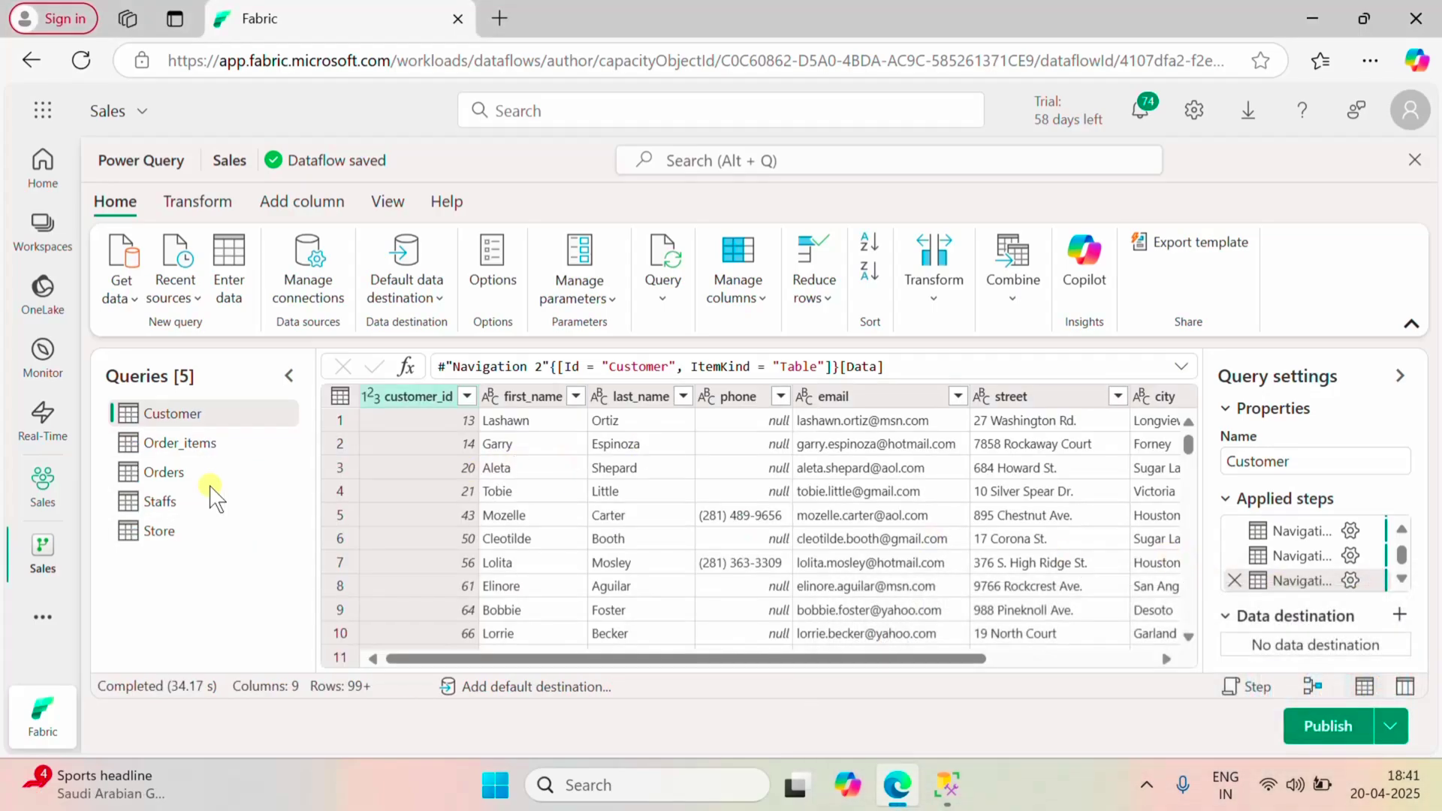
- Review the data previews of the Customer, Order_items, Orders, Staffs and Store queries
click(181, 443)
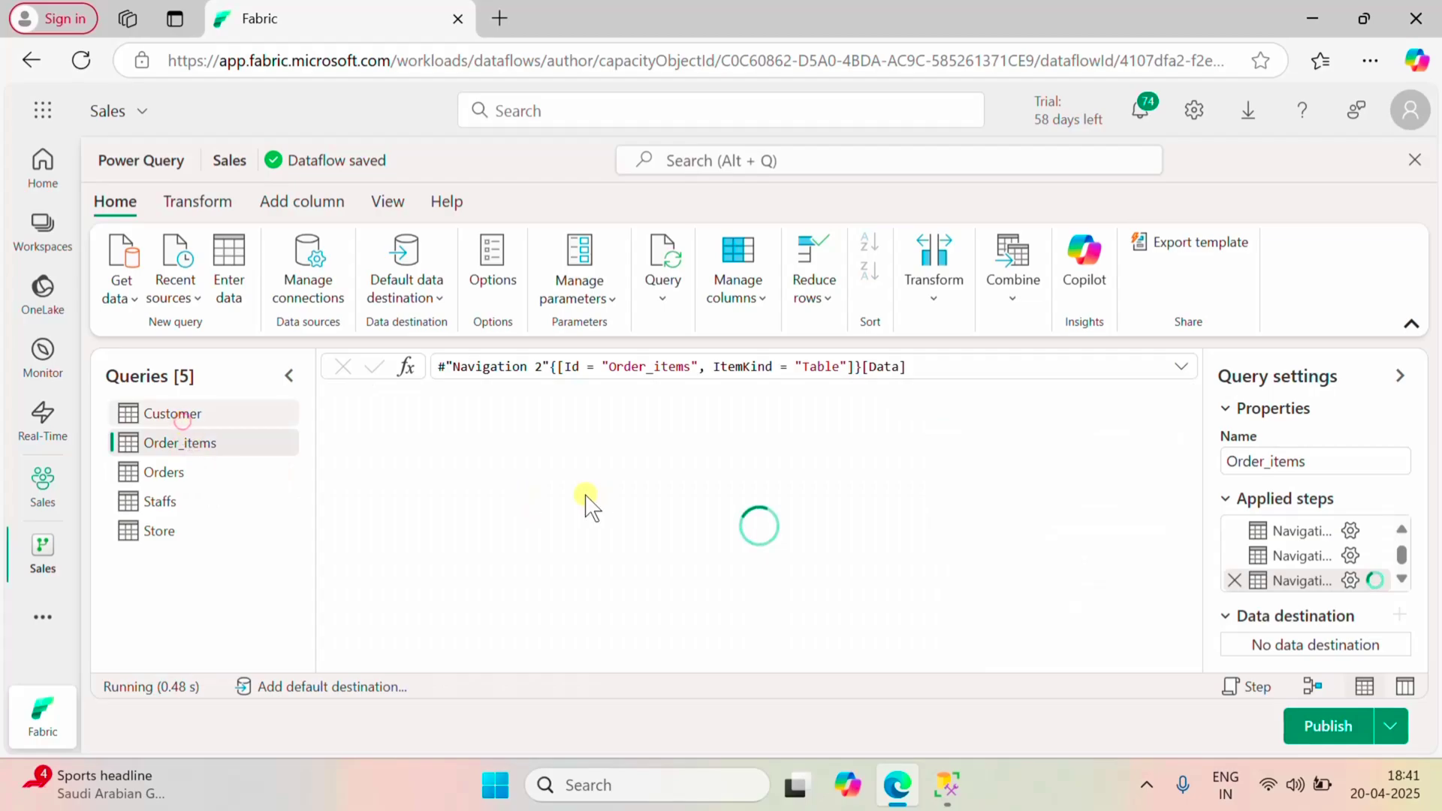
click(182, 417)
drag(684, 660, 578, 666)
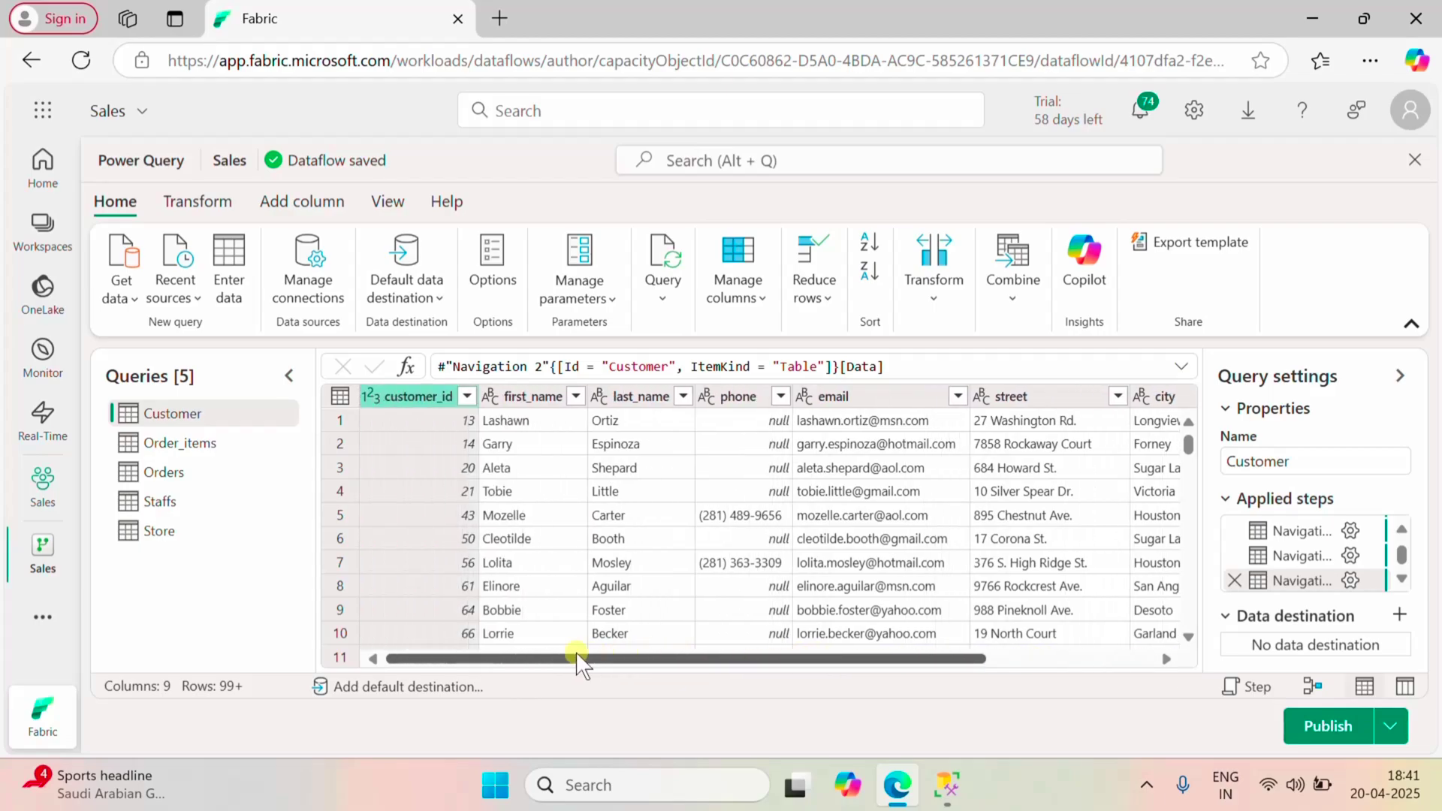
click(180, 443)
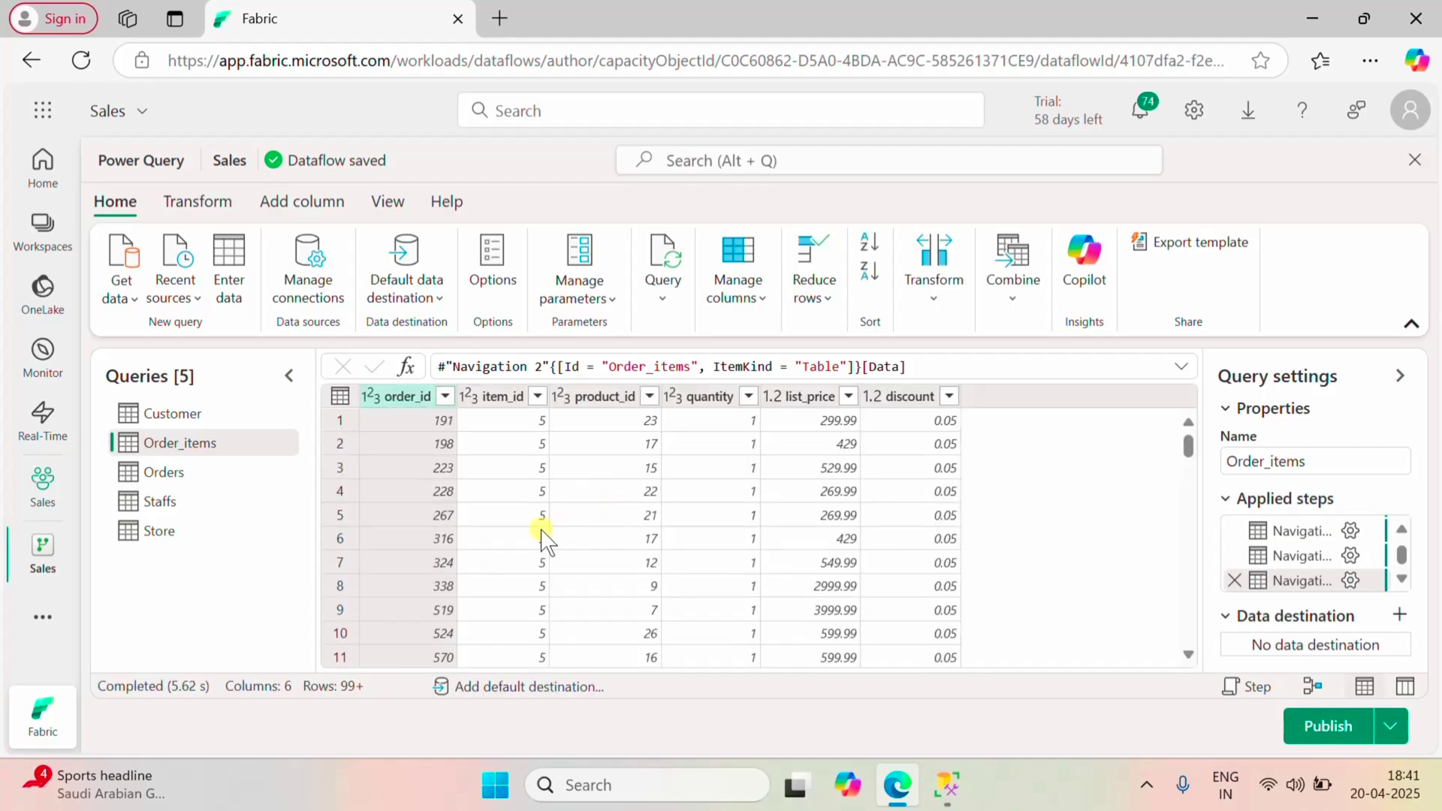
click(193, 473)
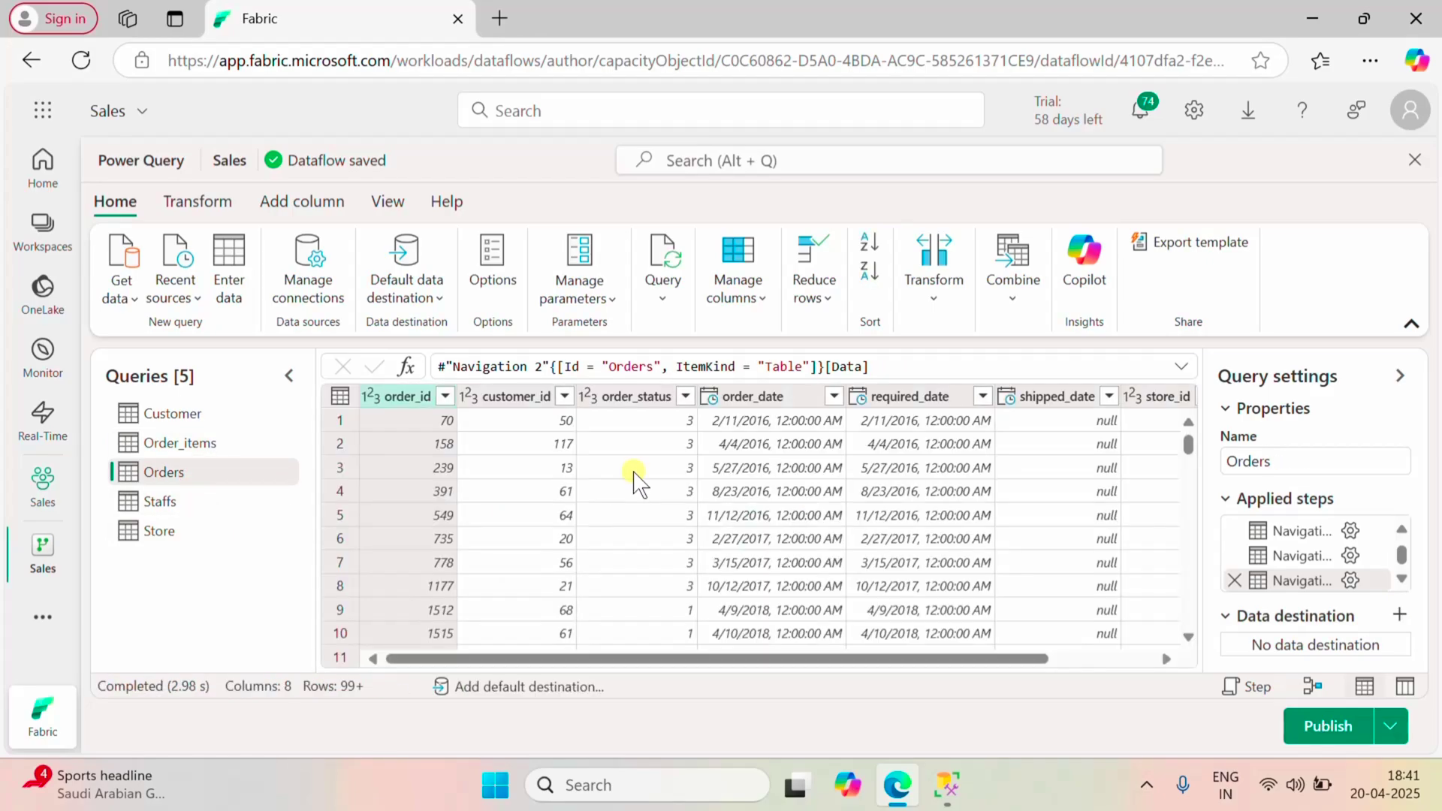
scroll(781, 664, right, 2)
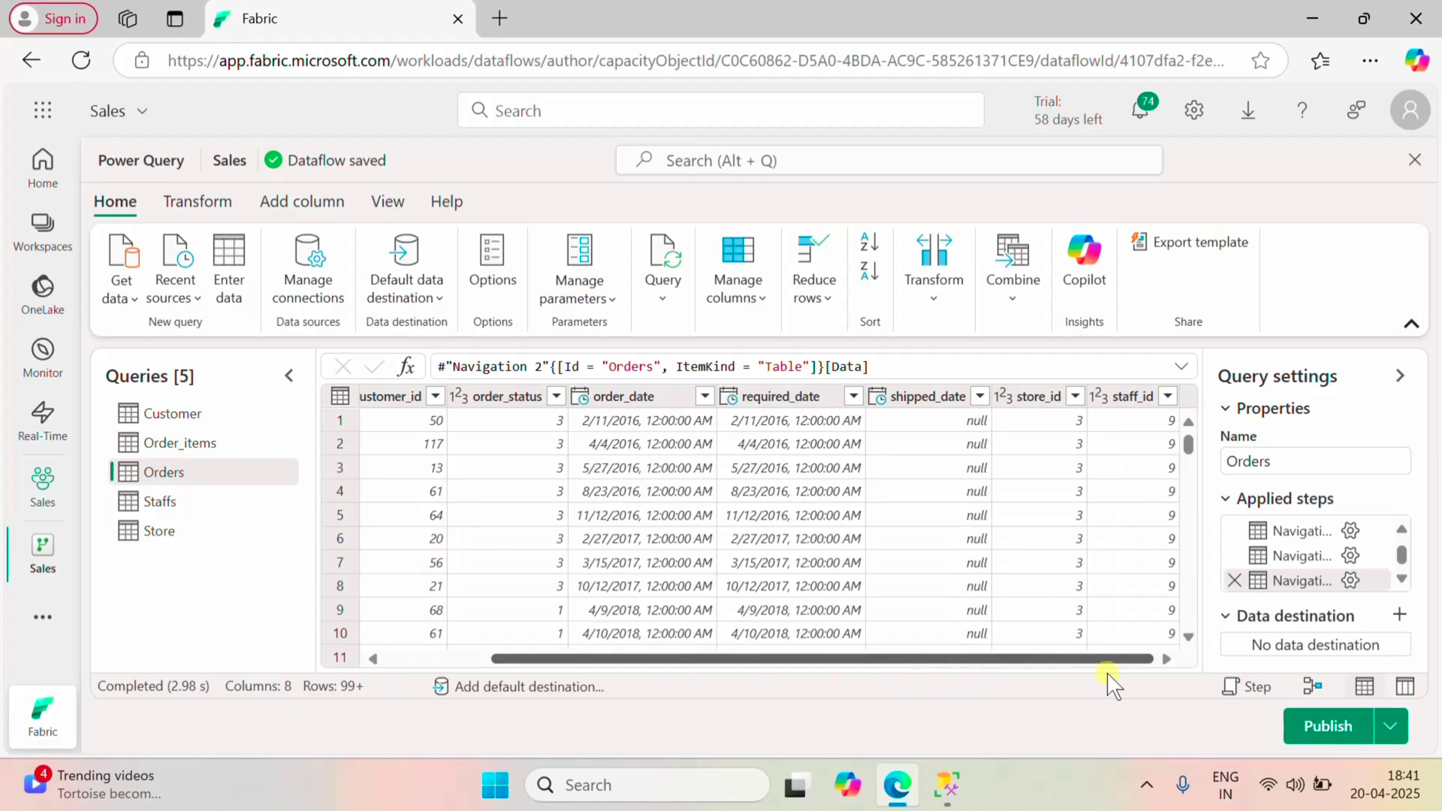
scroll(598, 660, left, 2)
click(207, 501)
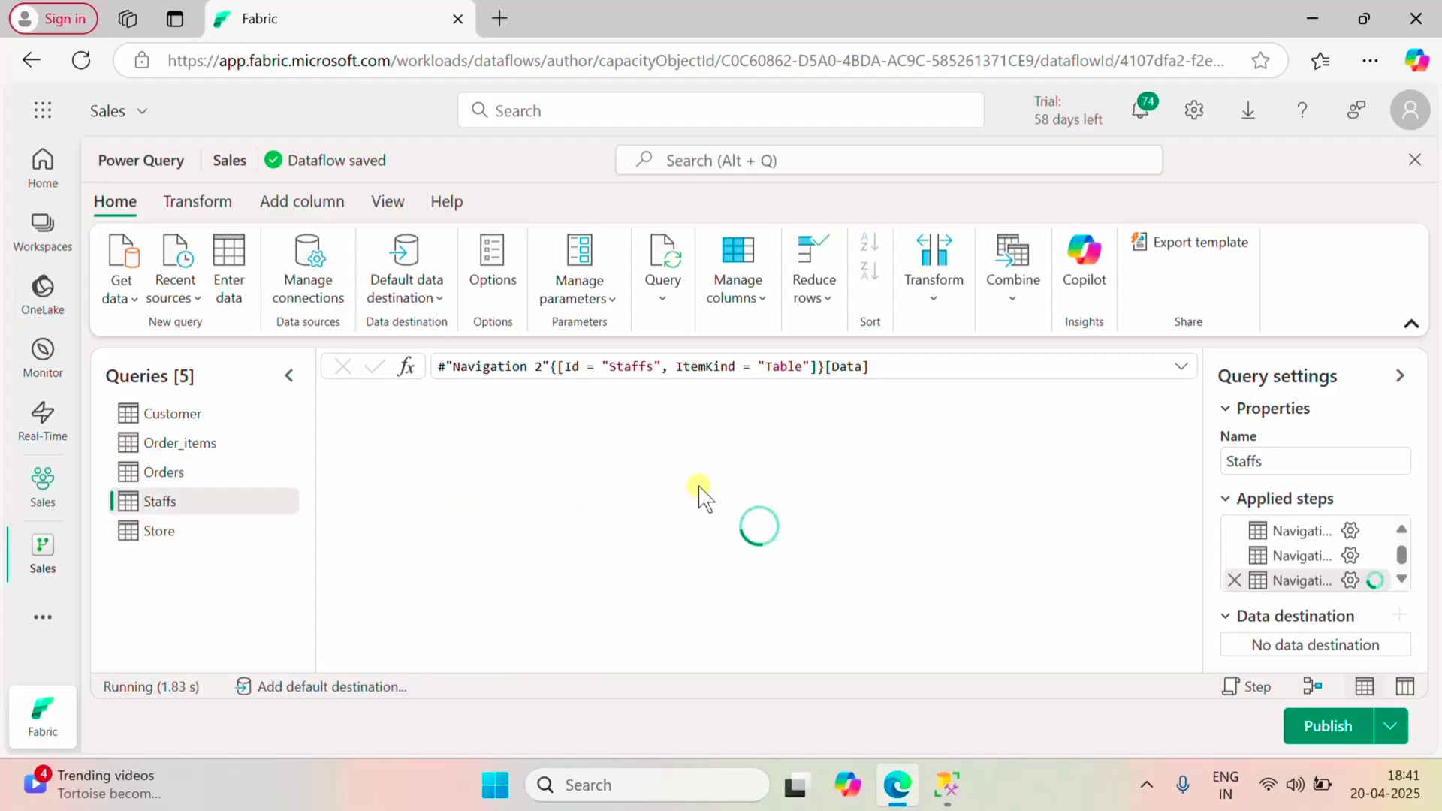
drag(743, 660, 695, 666)
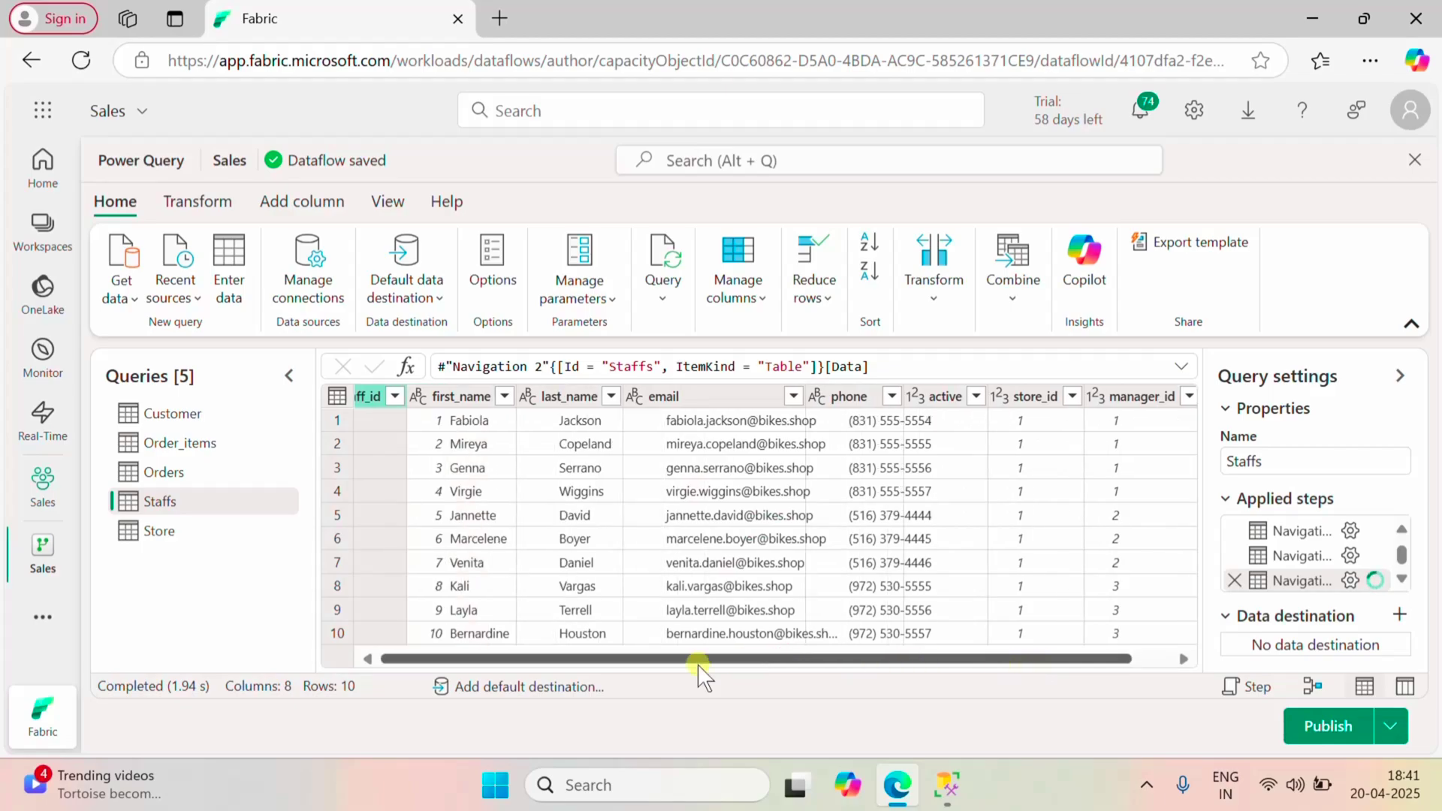
click(206, 534)
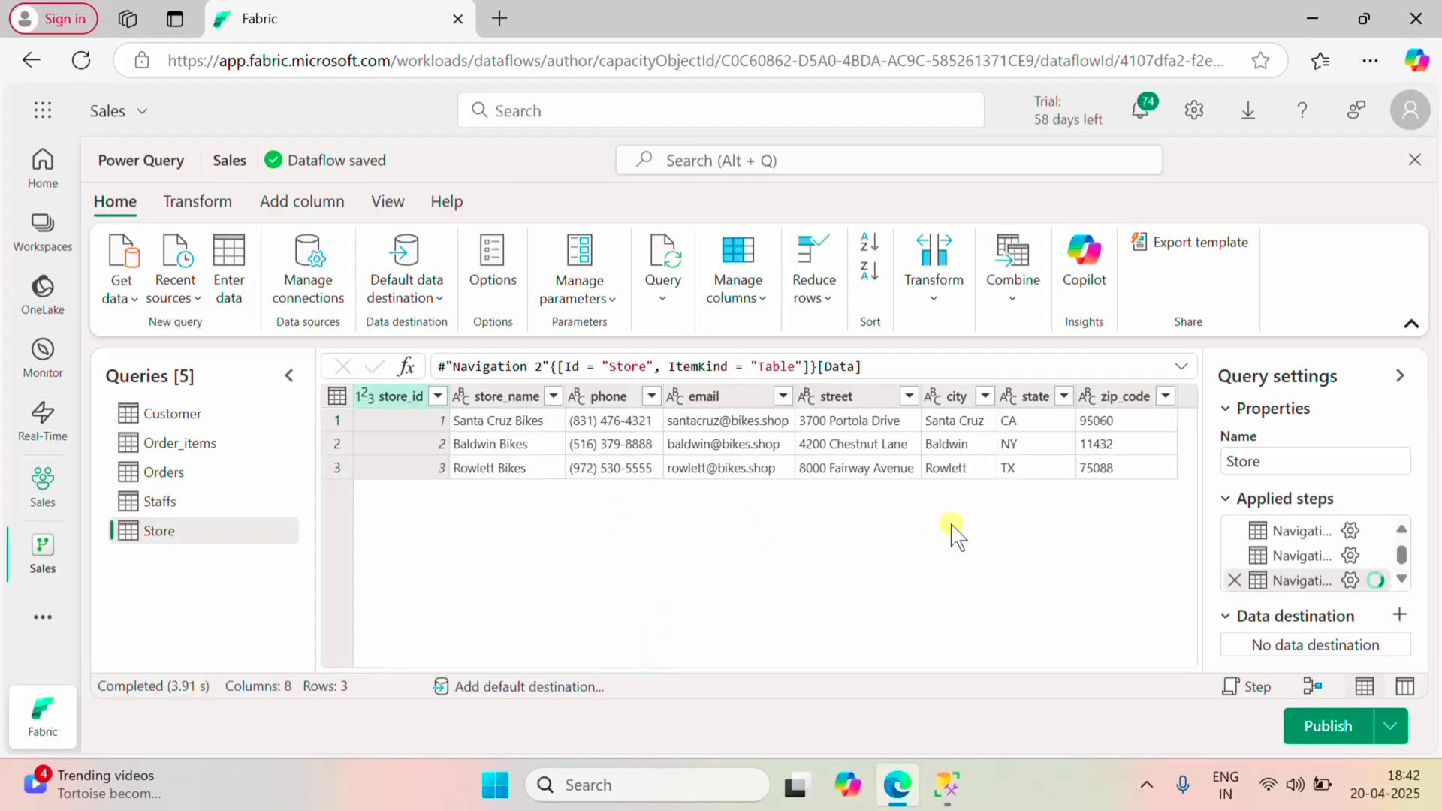
- Send the Customer query to a new Customer table in the Sales workspace's Silver lakehouse, using automatic settings
click(193, 419)
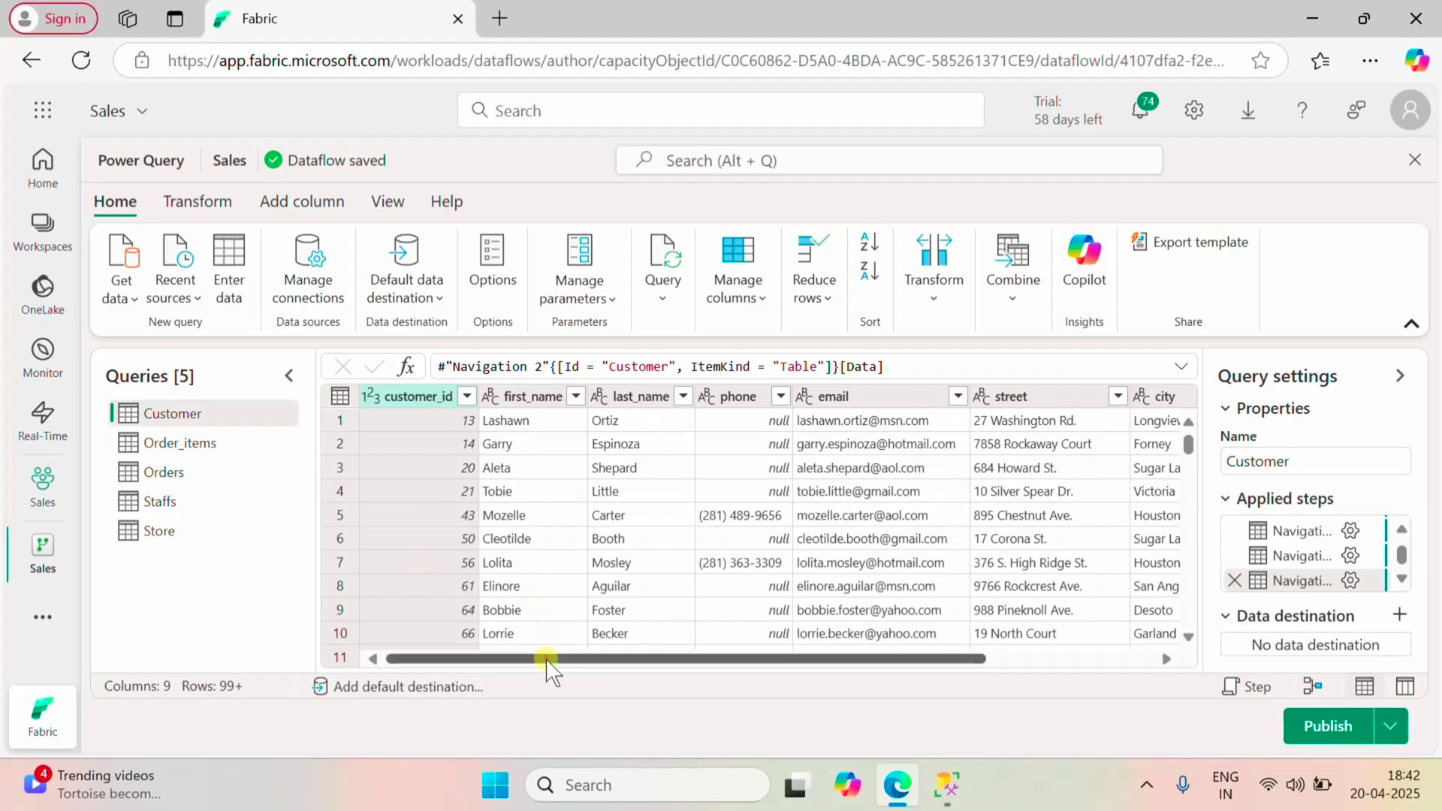
drag(547, 661, 535, 687)
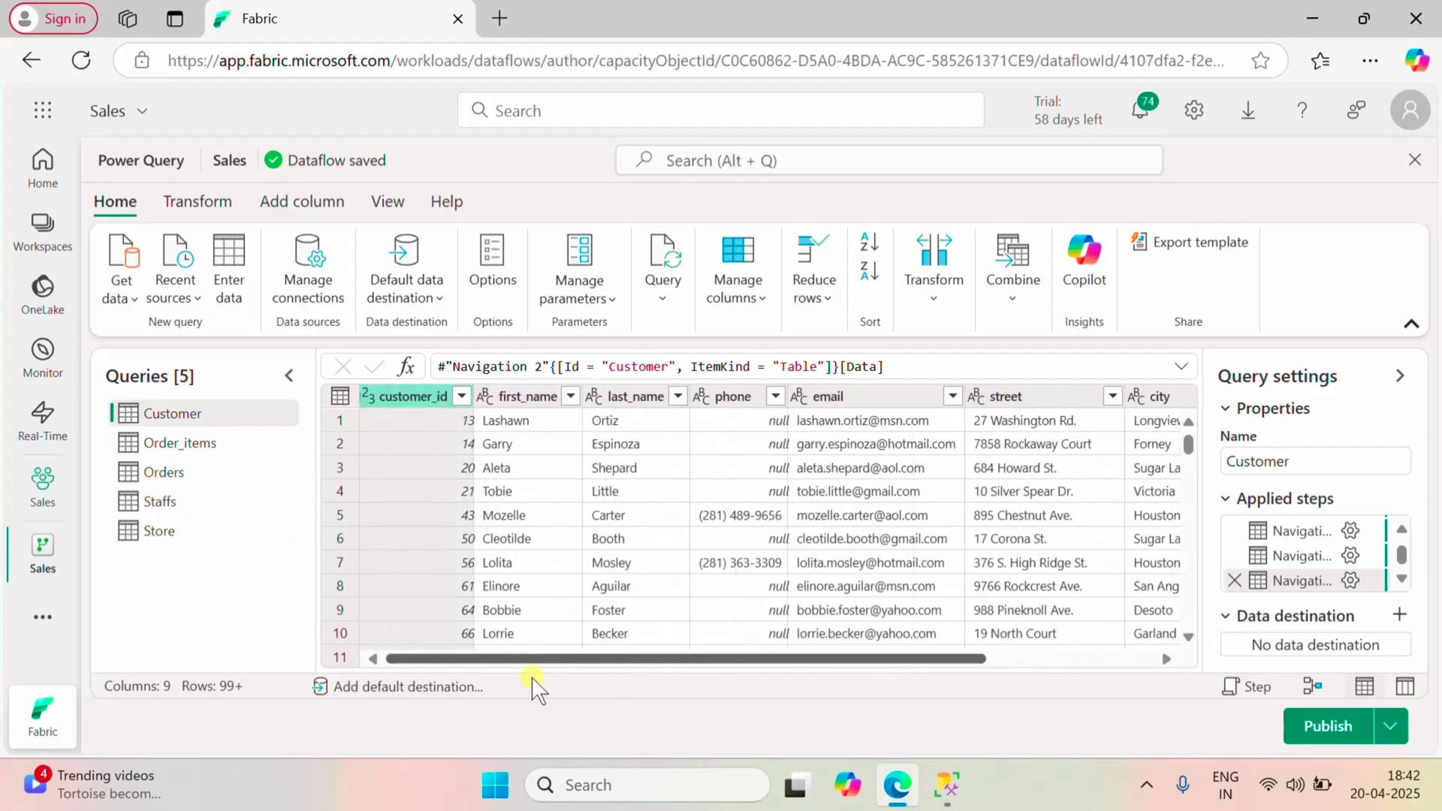
click(1398, 615)
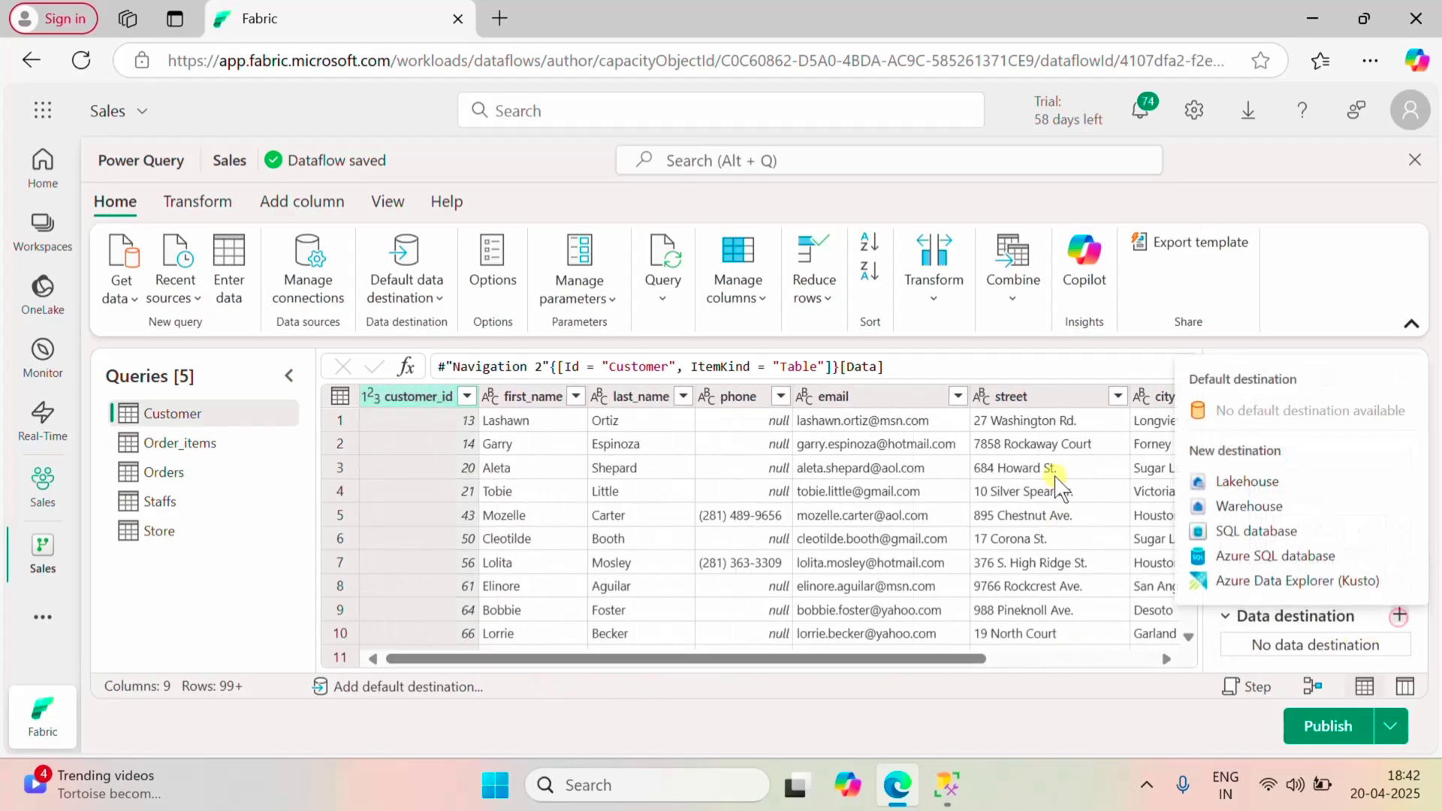
click(1248, 483)
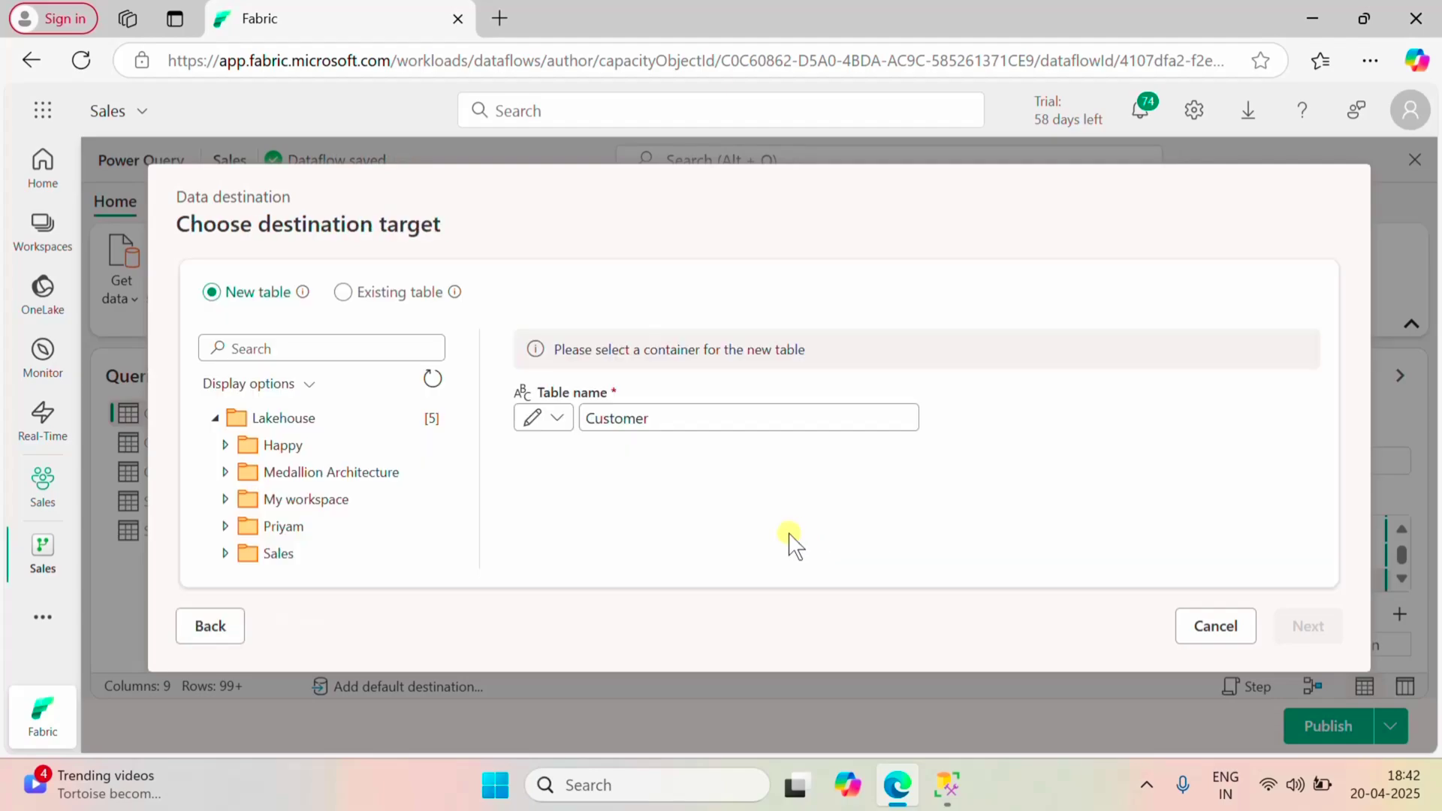
click(225, 556)
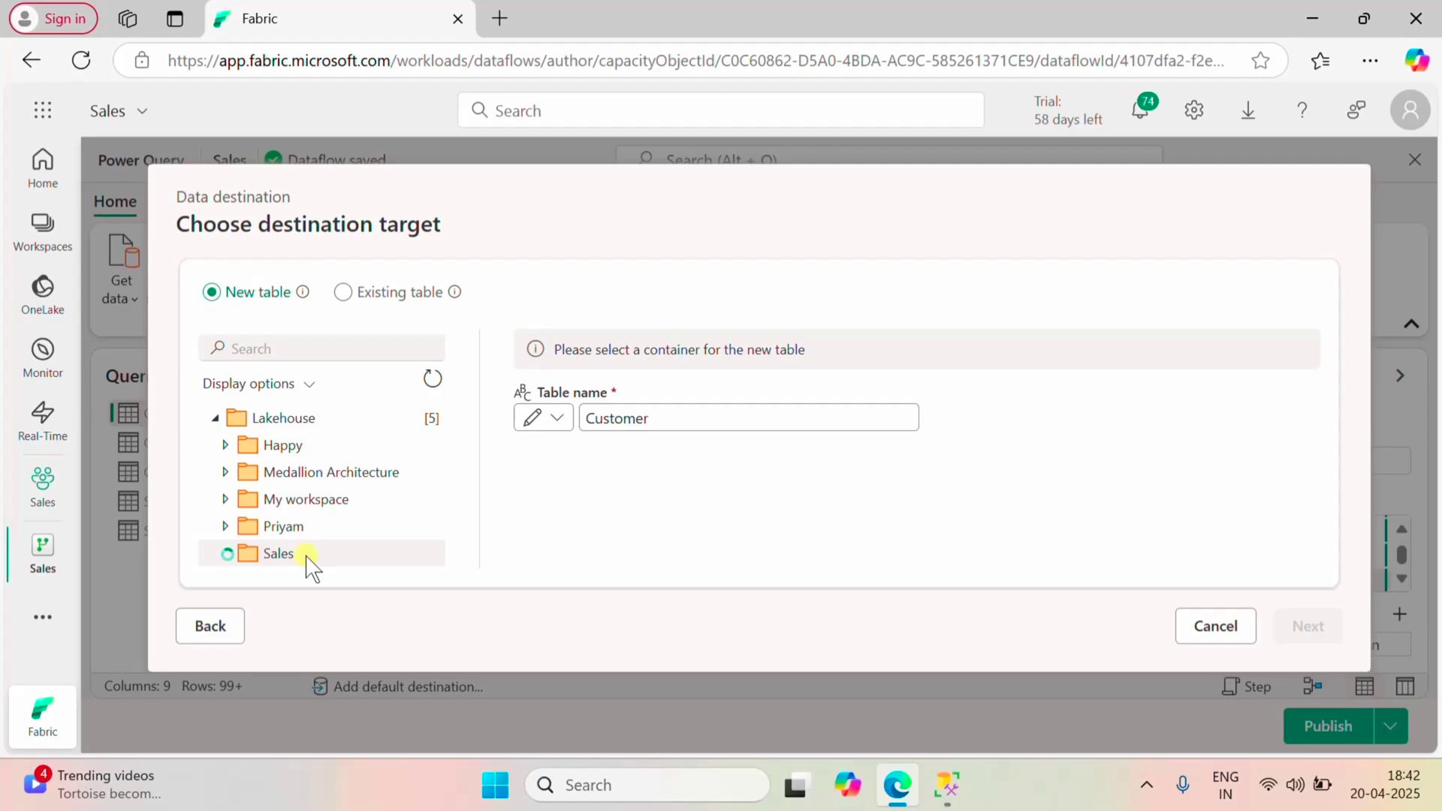
scroll(307, 572, down, 1)
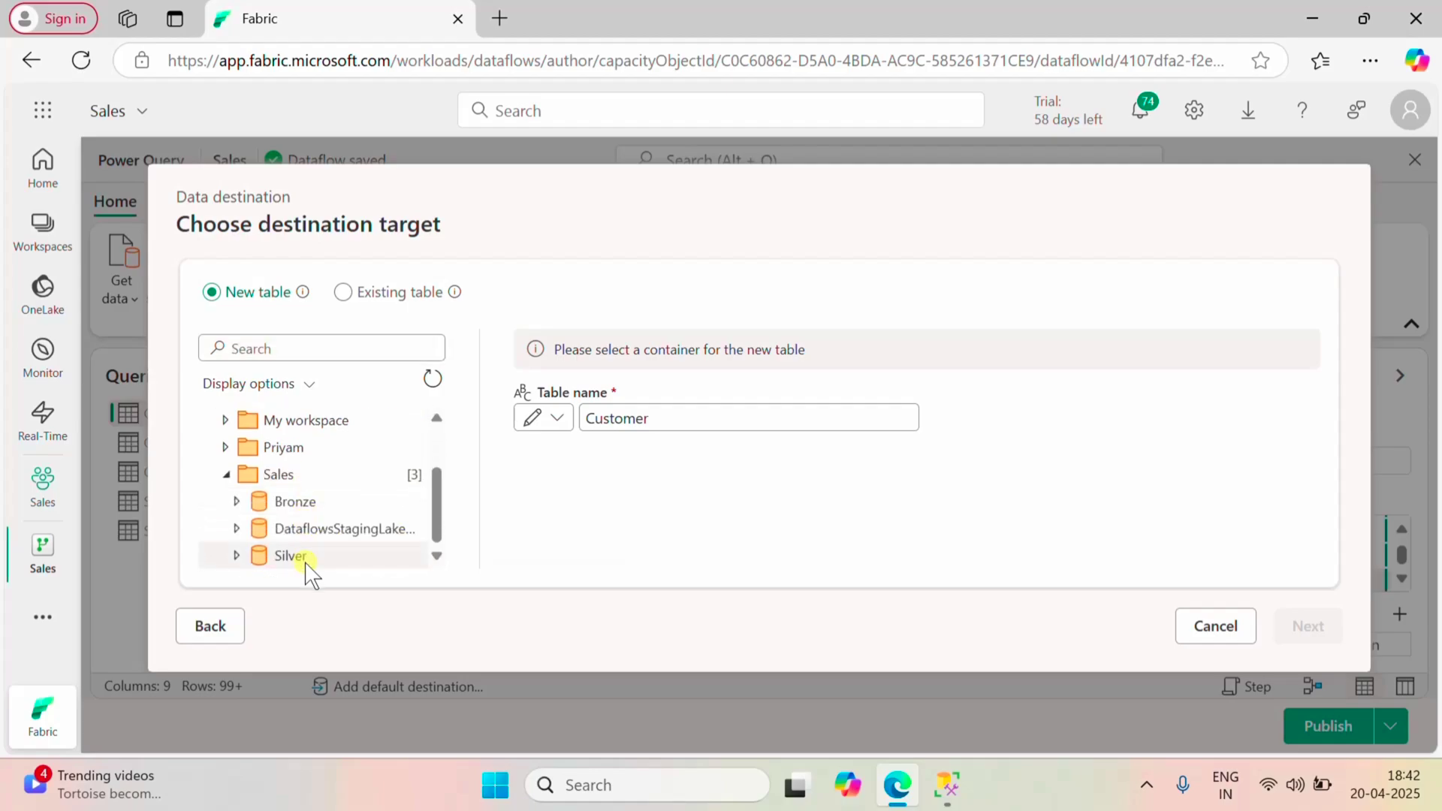
click(266, 562)
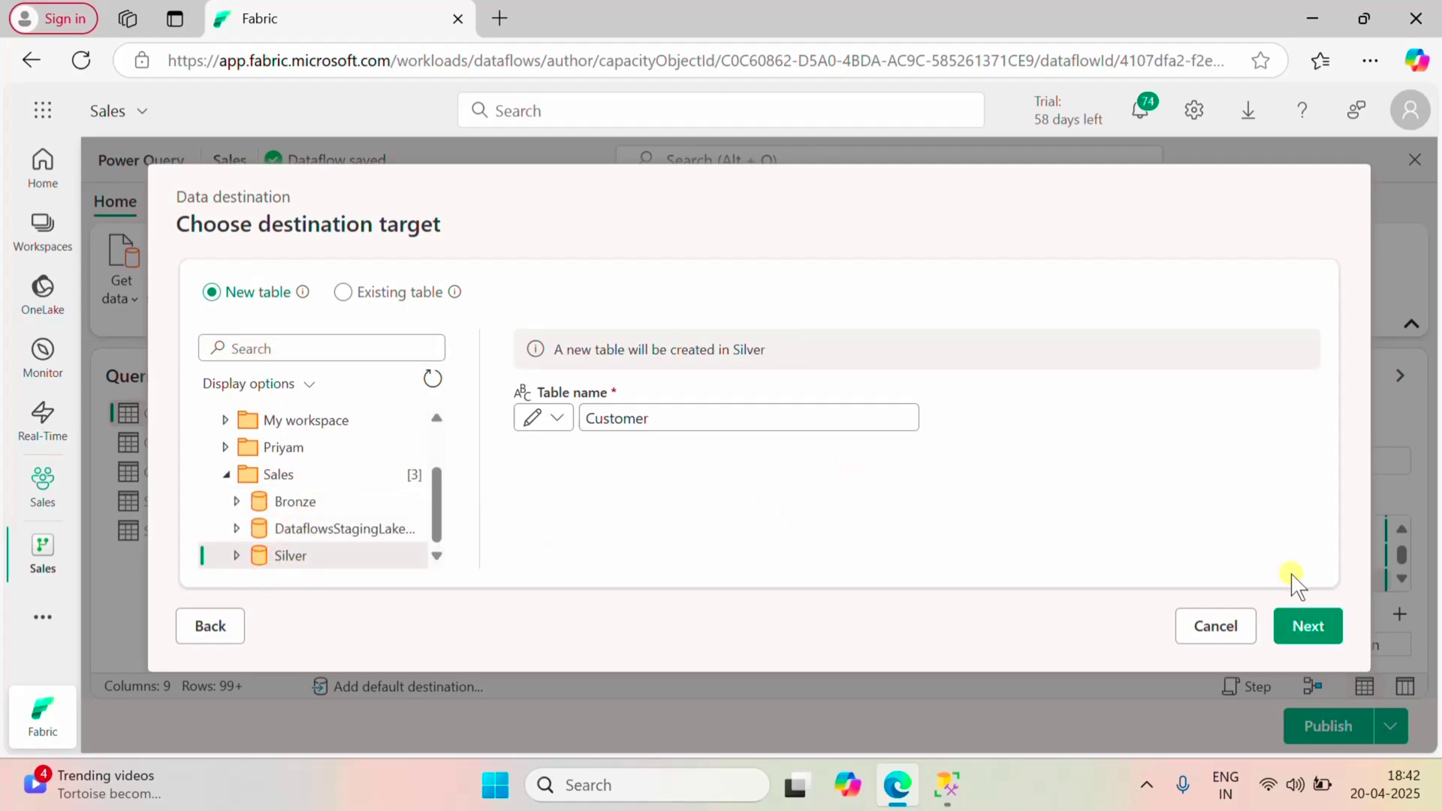
click(1305, 625)
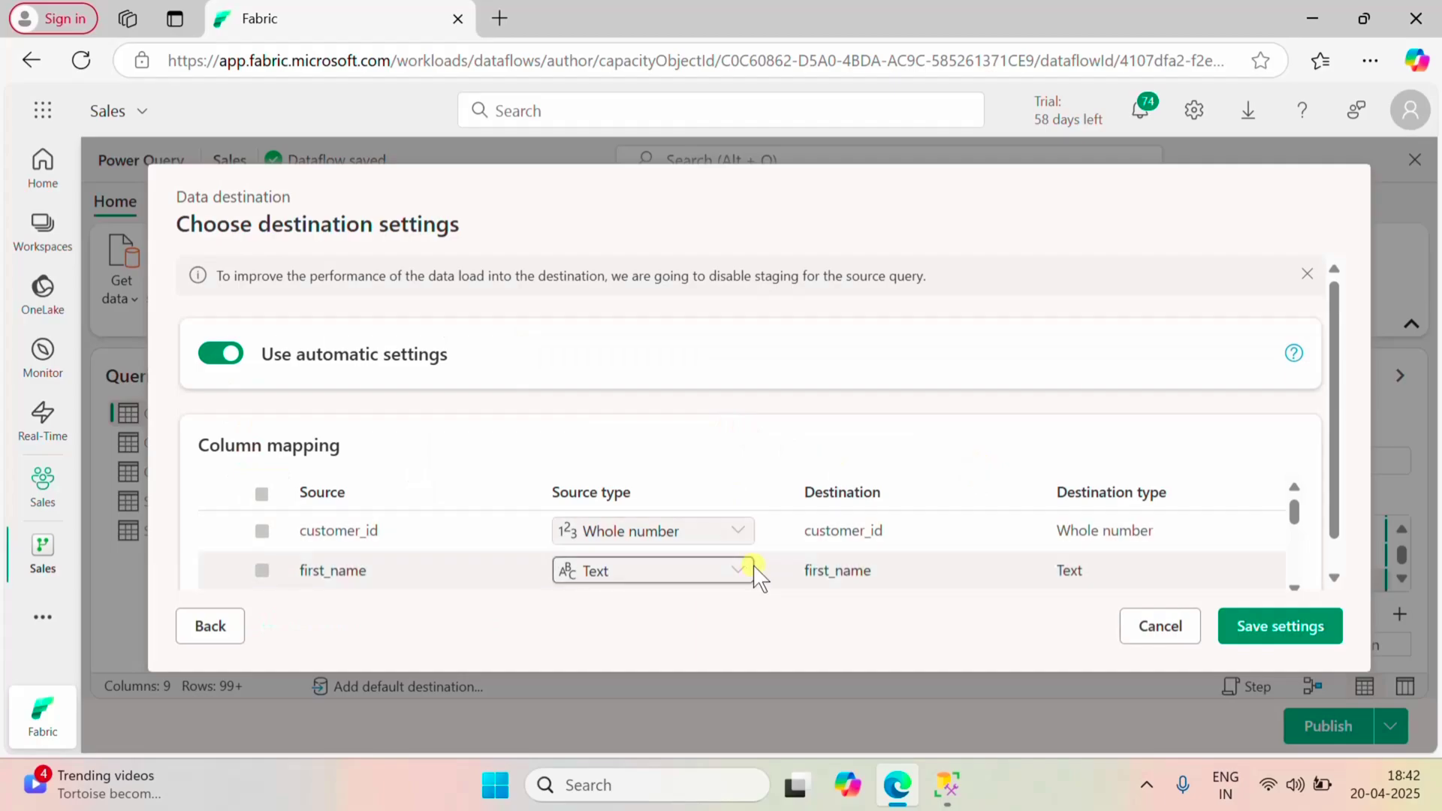
scroll(749, 569, down, 3)
scroll(755, 573, up, 3)
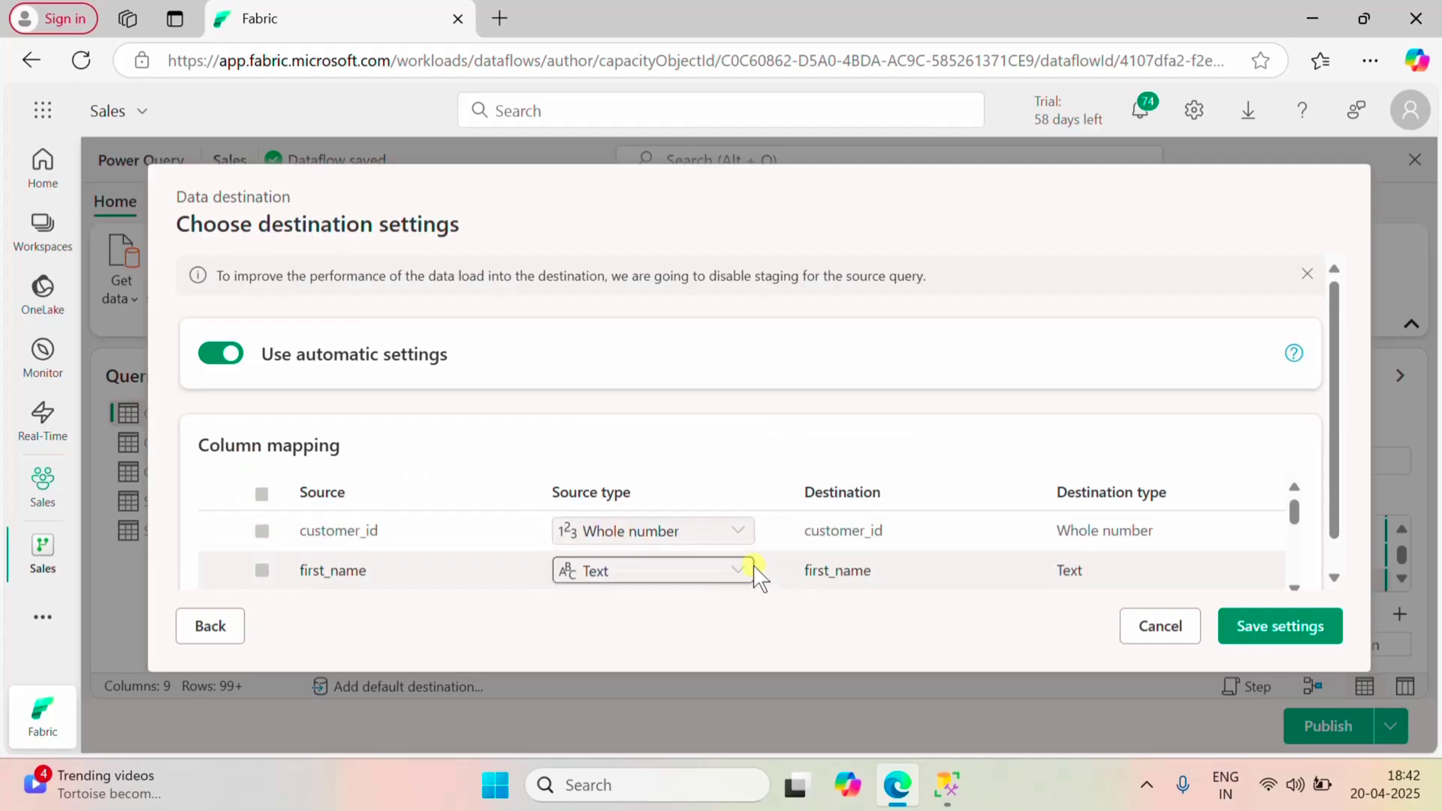
click(1292, 642)
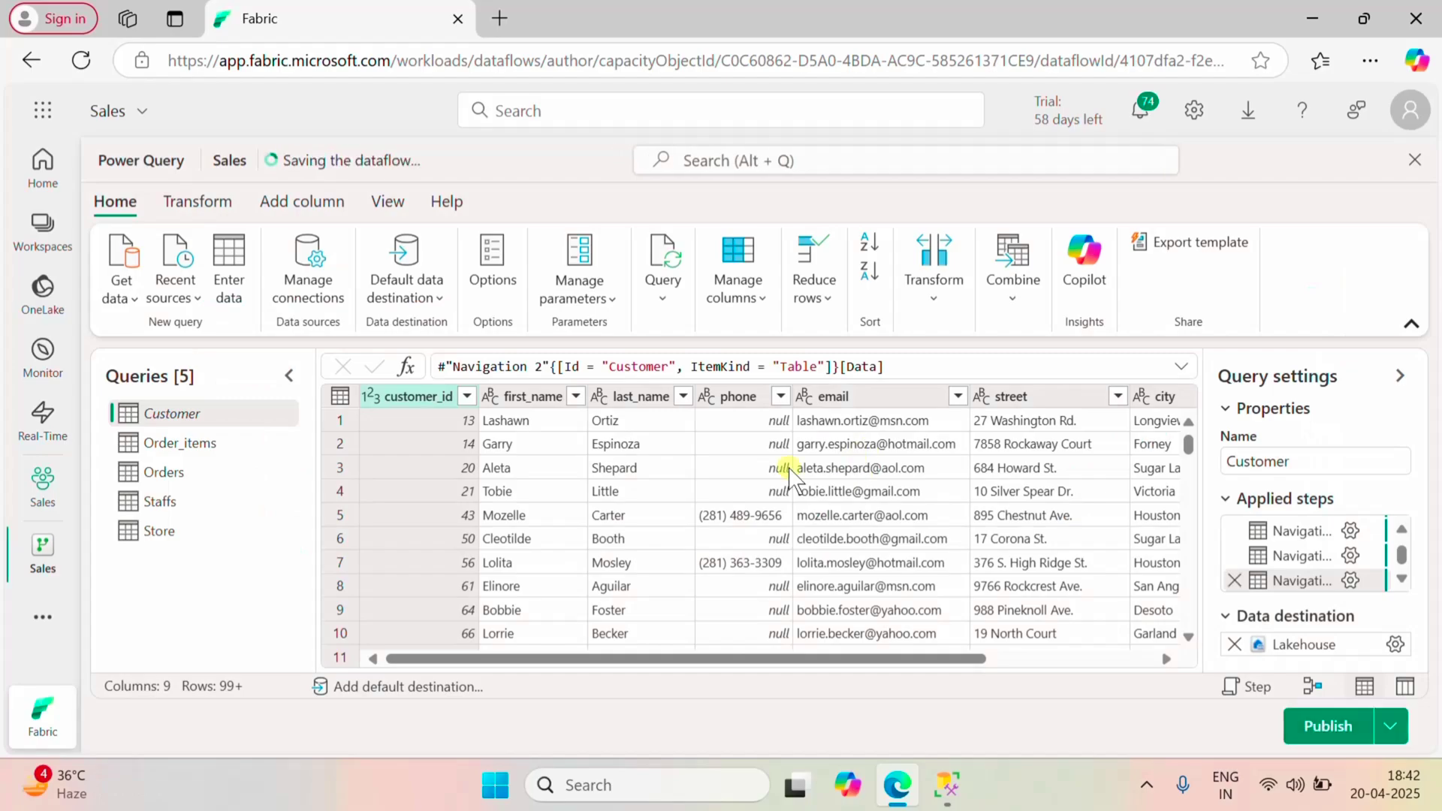
- Send the Order_items query to a new Order_items table in the Sales workspace's Silver lakehouse, using automatic settings
click(220, 444)
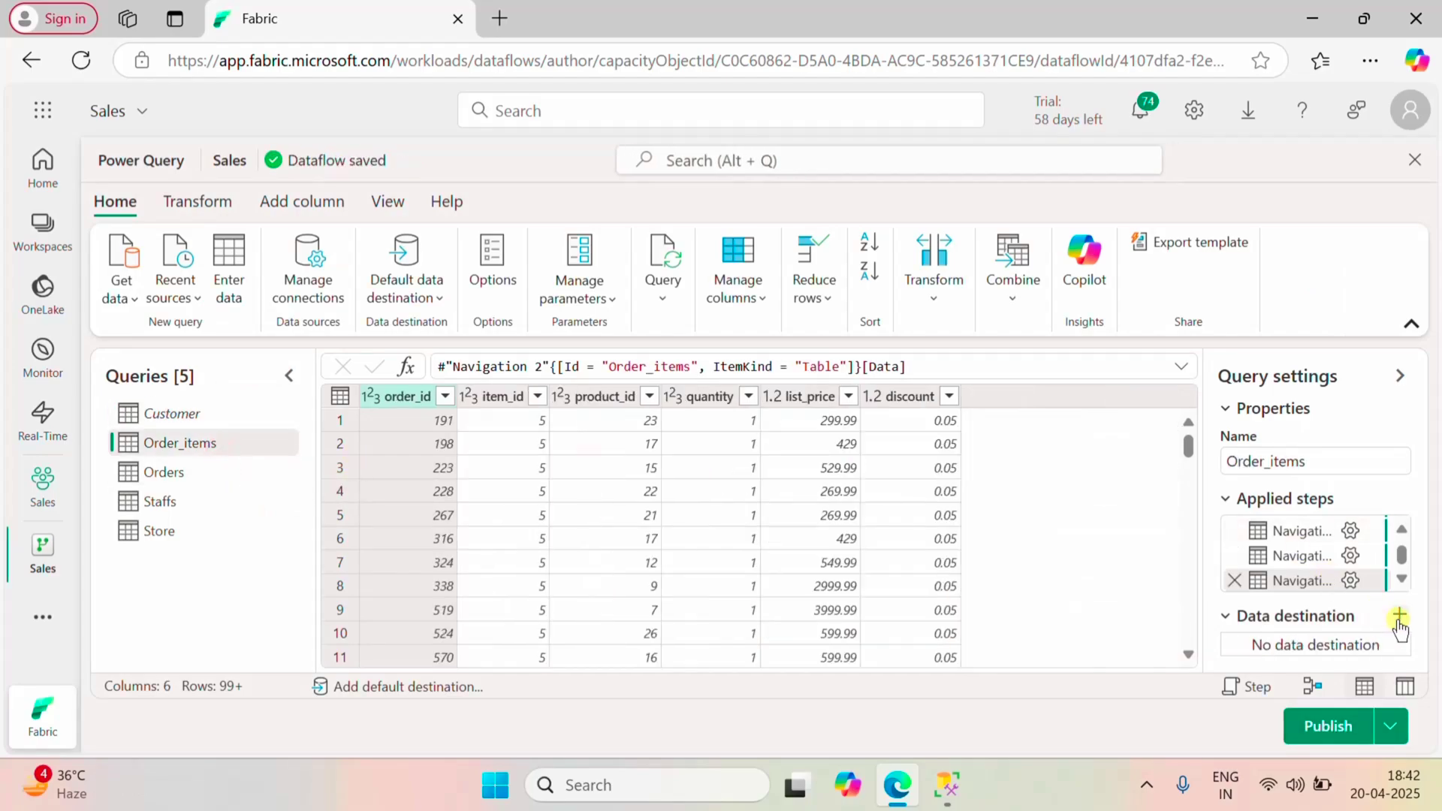
click(1398, 615)
click(1265, 482)
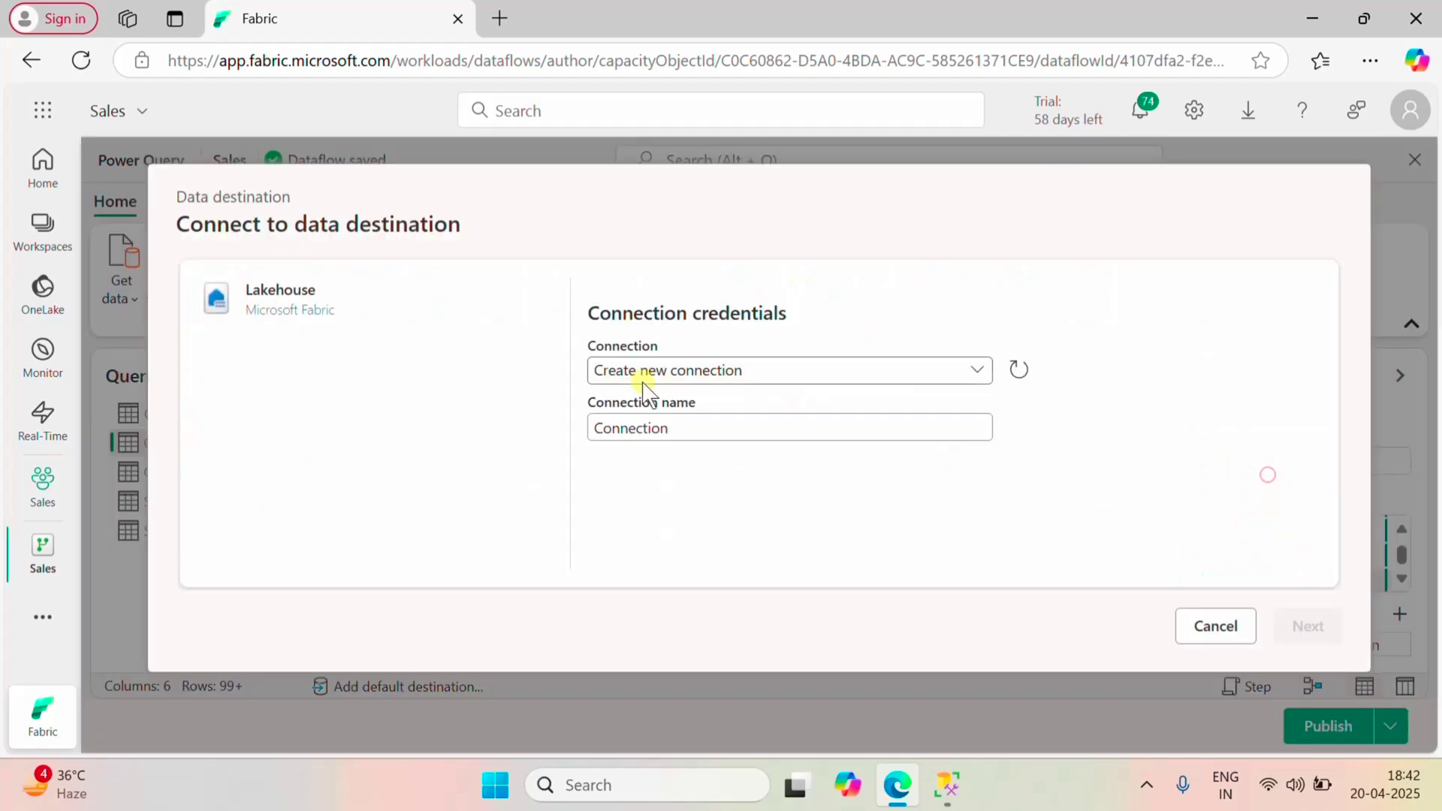
click(1287, 622)
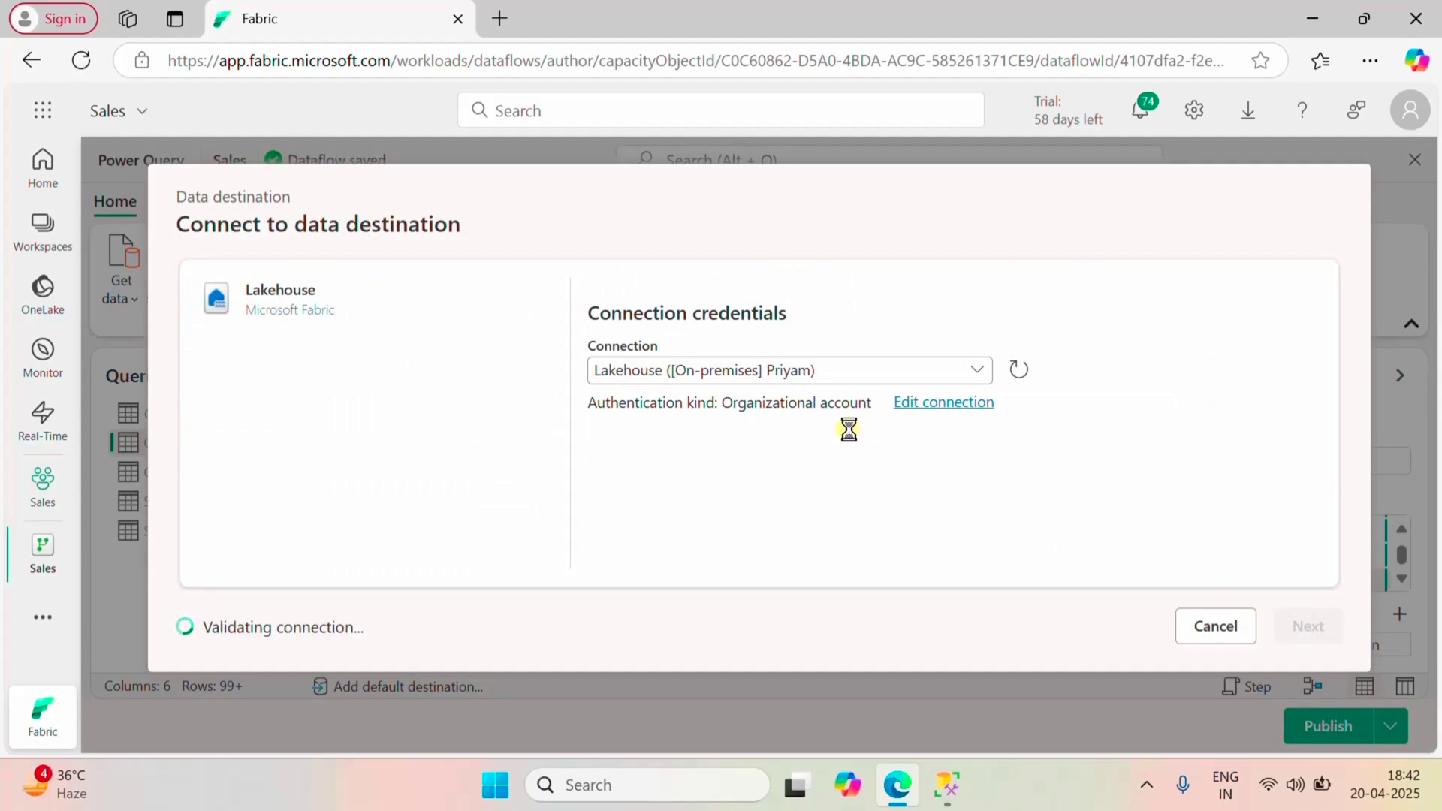
click(256, 556)
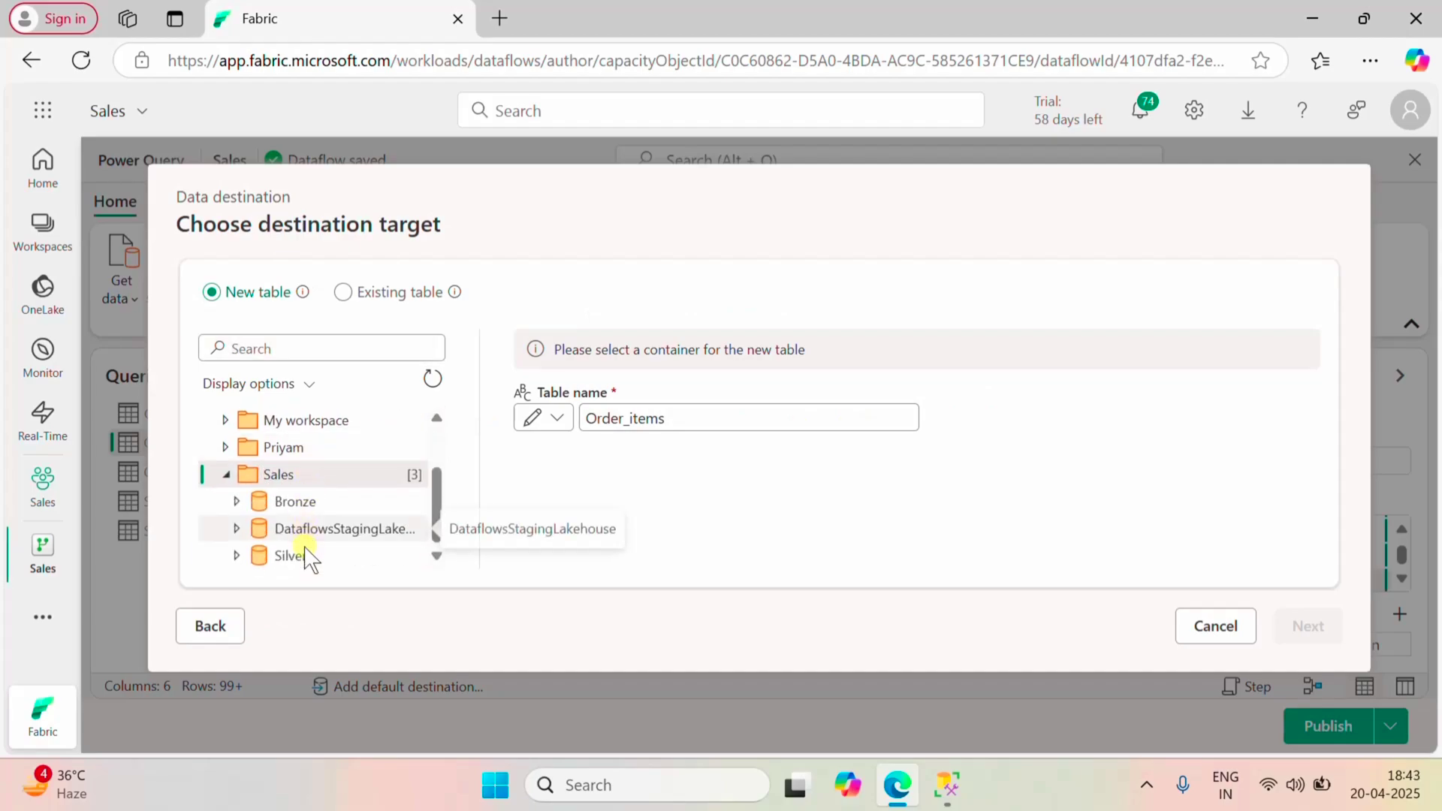
click(292, 555)
click(1302, 627)
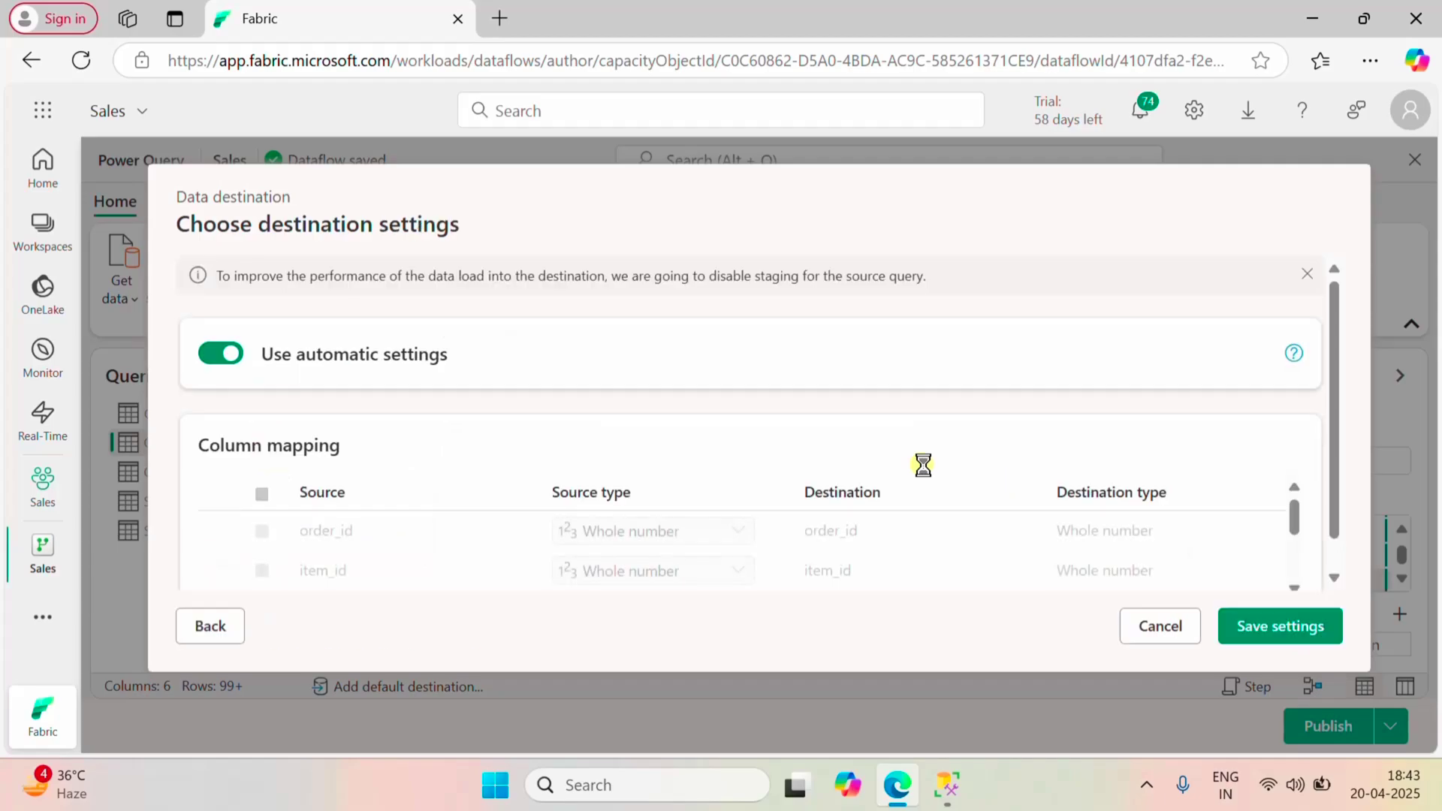
click(1256, 625)
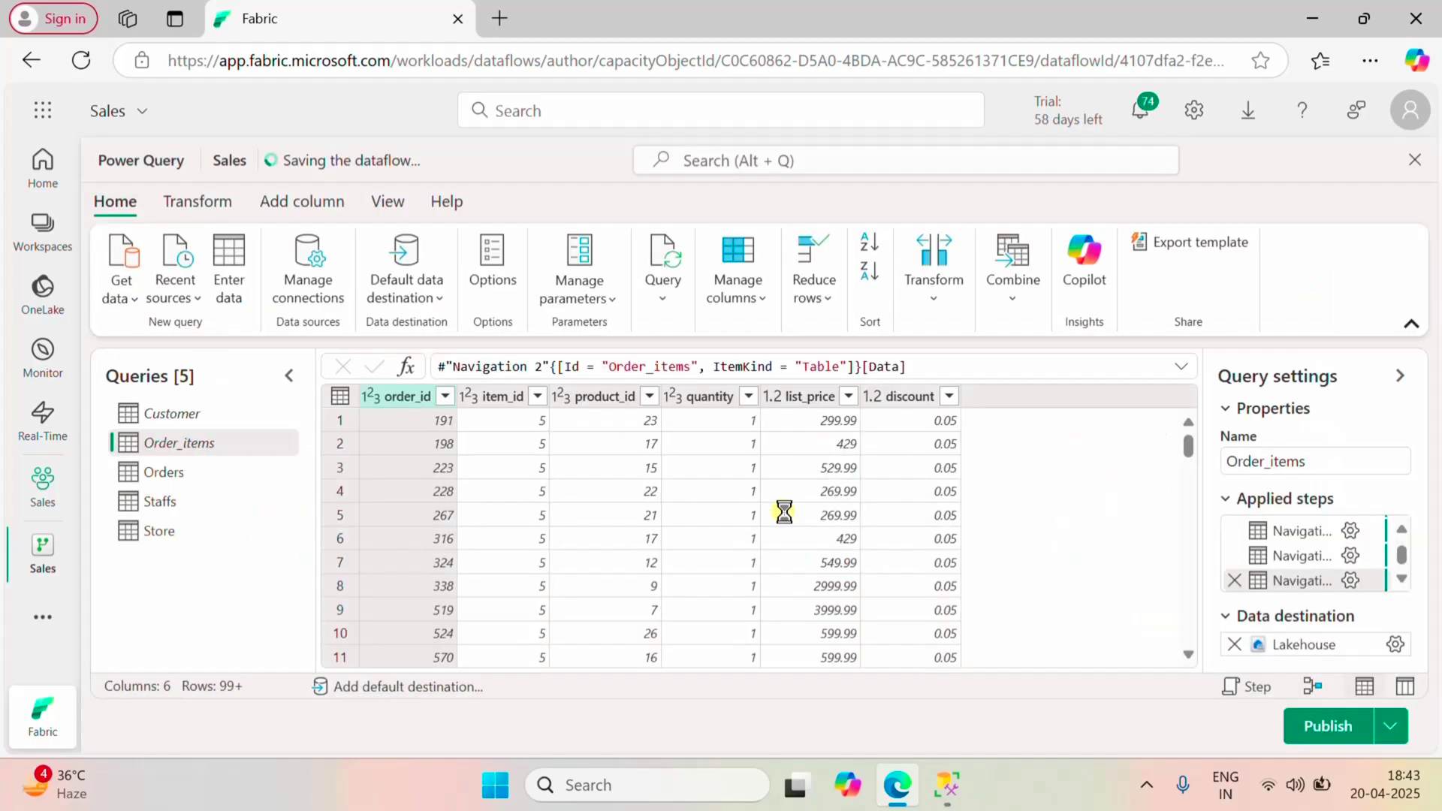
- Send the Orders query to a new Orders table in the Sales workspace's Silver lakehouse, using automatic settings
click(166, 472)
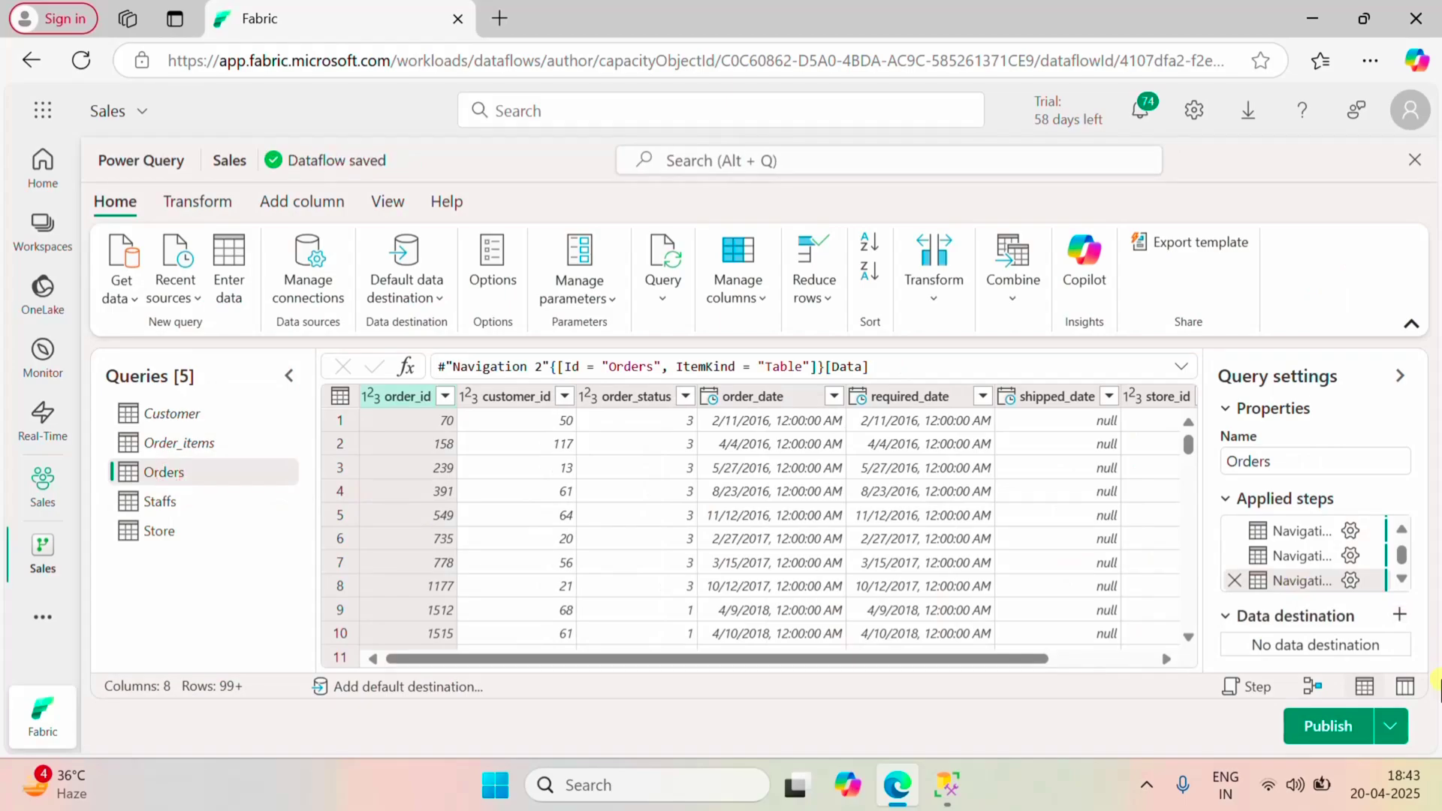
click(1398, 614)
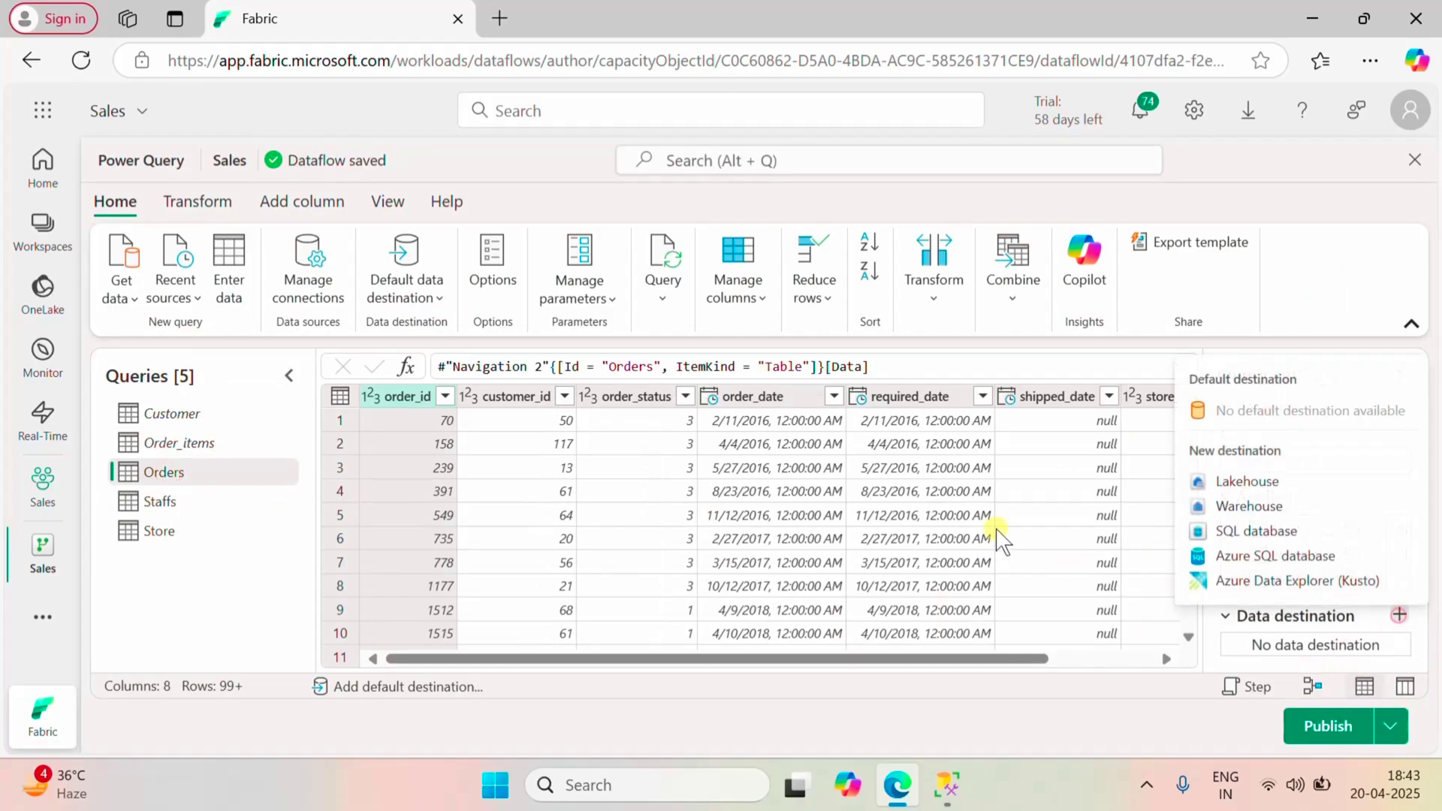
click(1247, 481)
click(1325, 628)
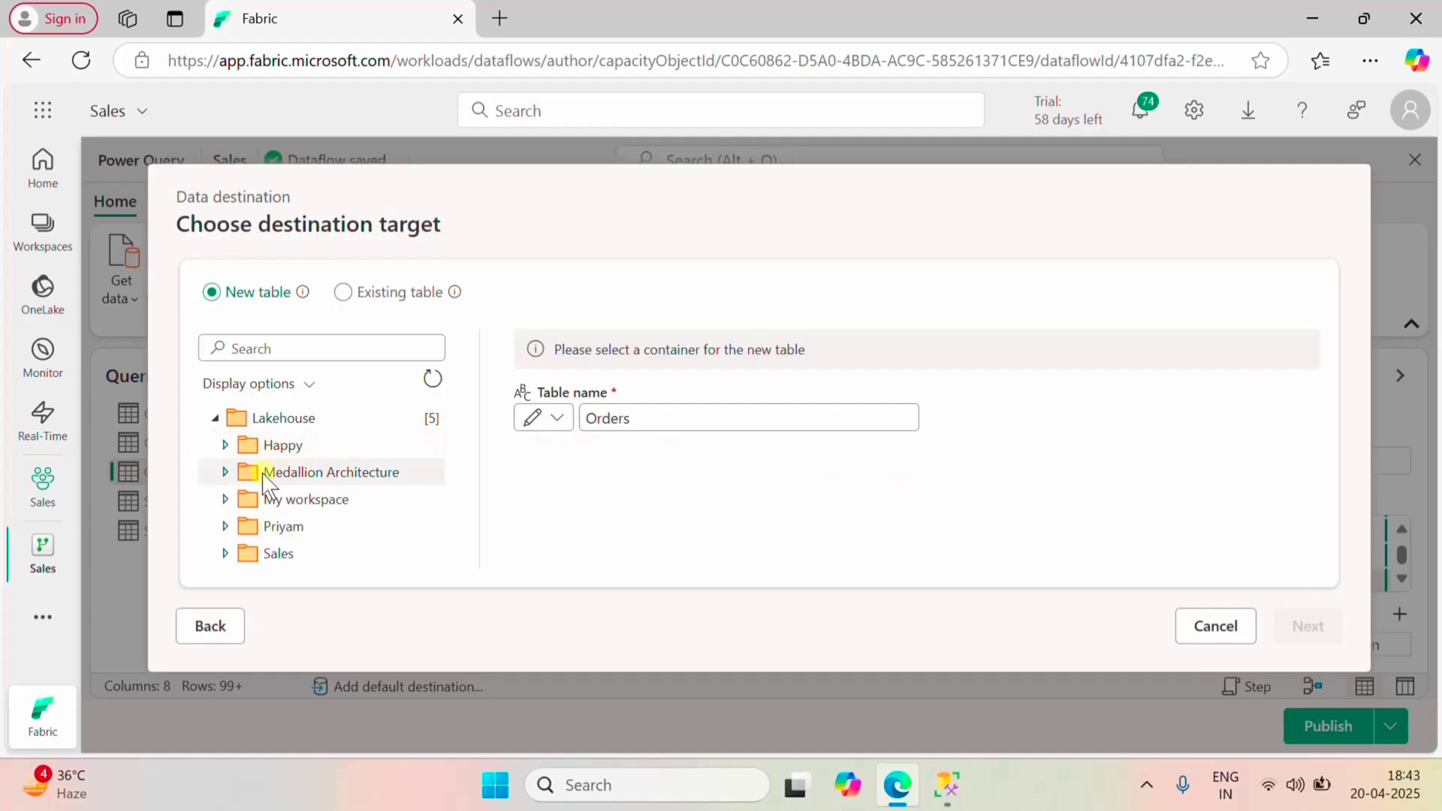
click(224, 554)
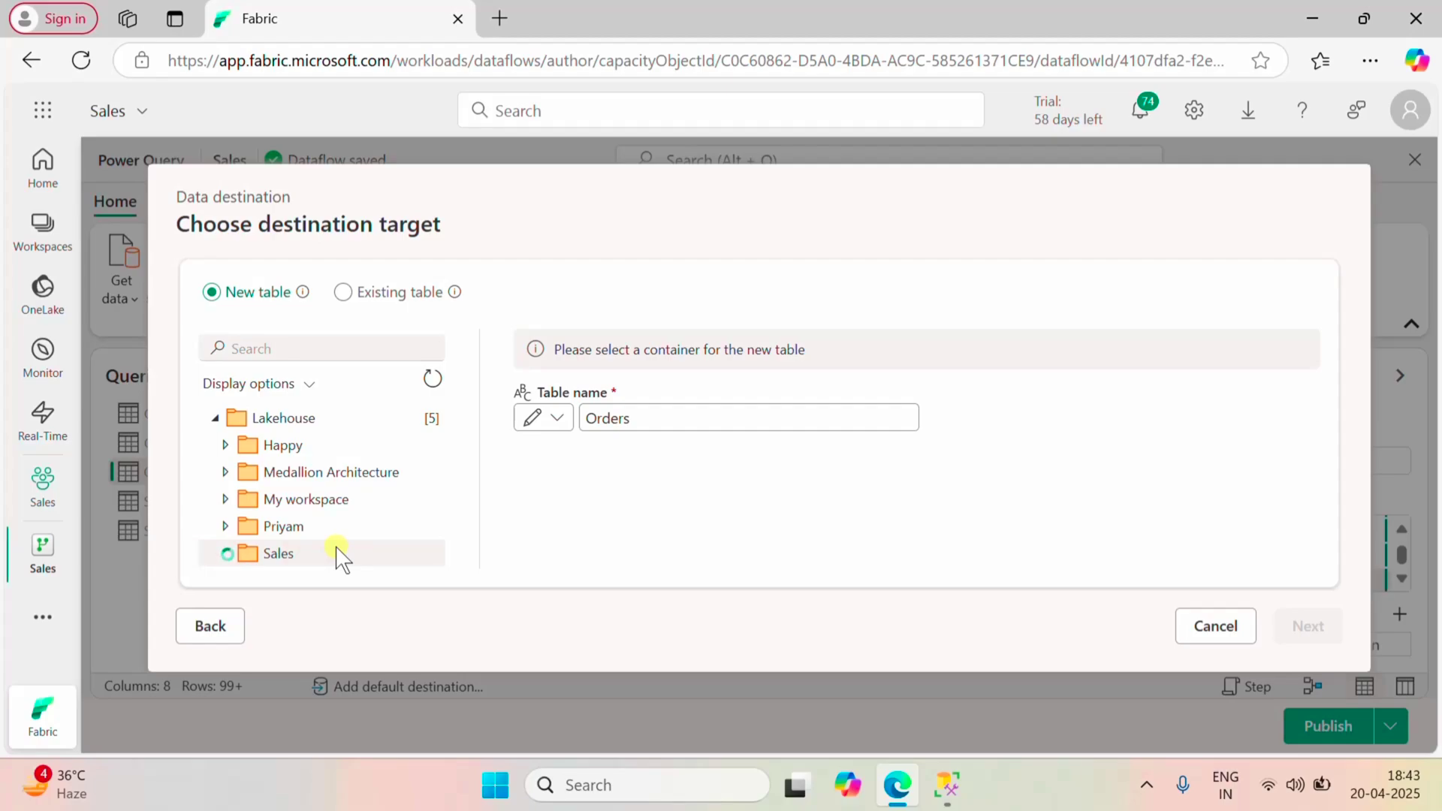
scroll(336, 555, down, 2)
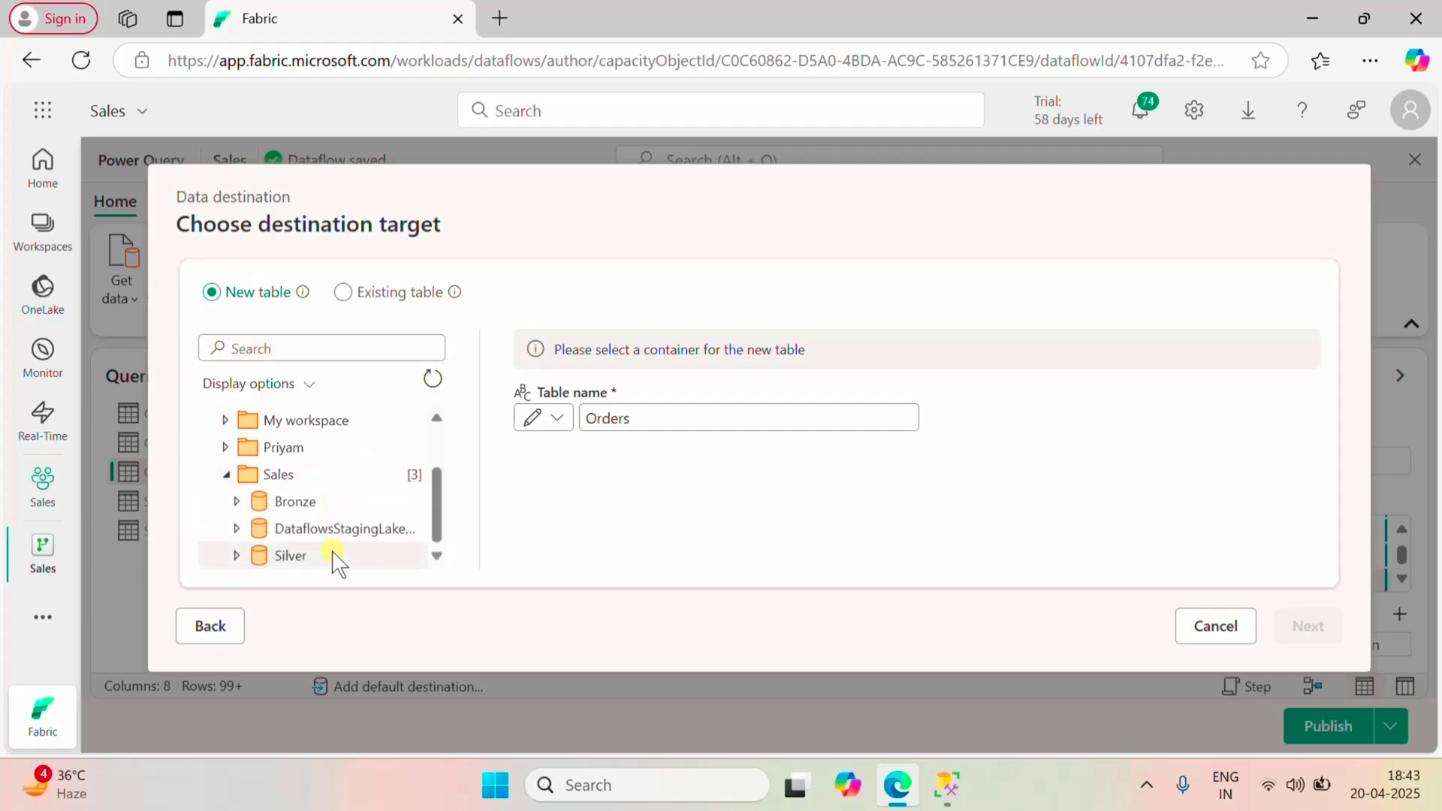
click(335, 555)
click(1299, 626)
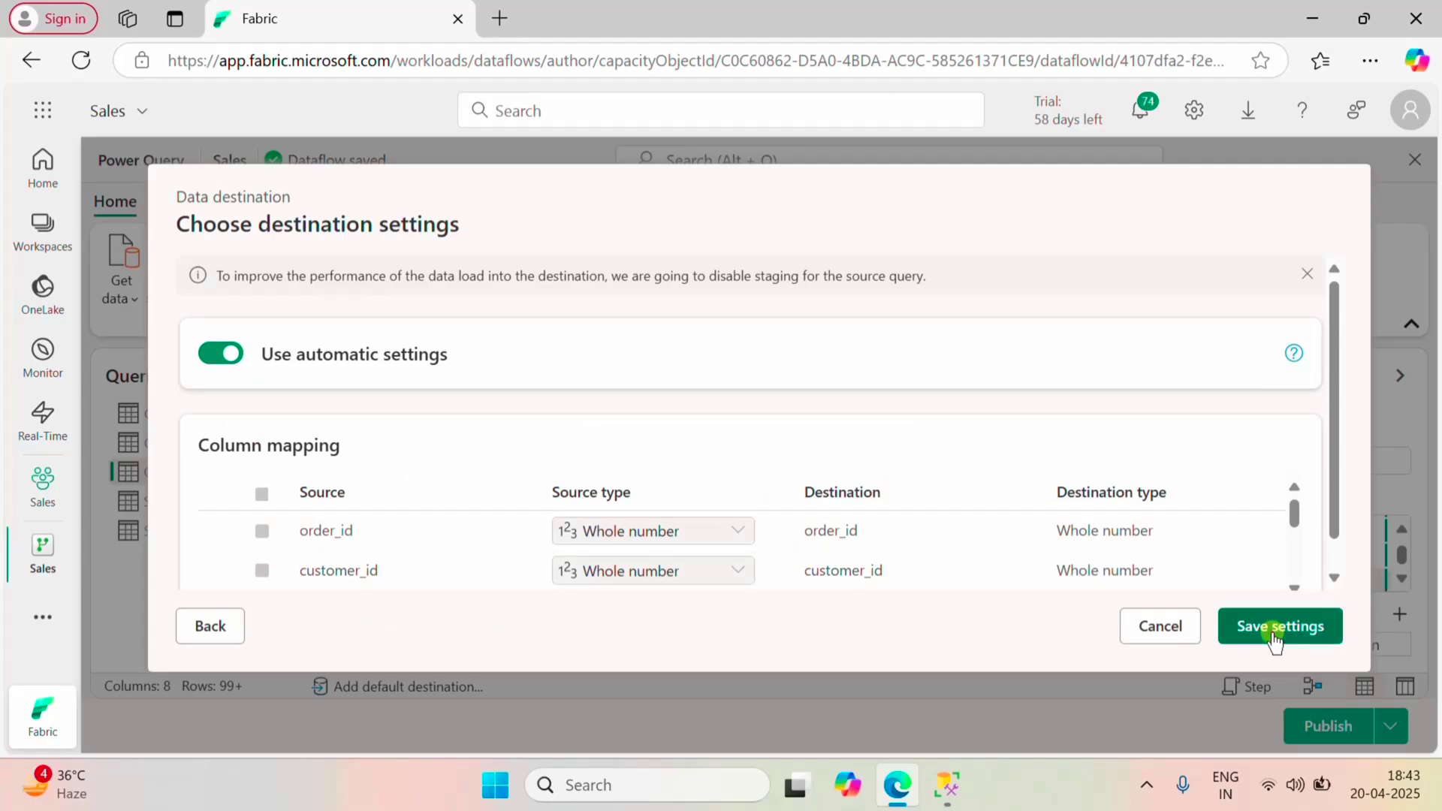
click(1272, 627)
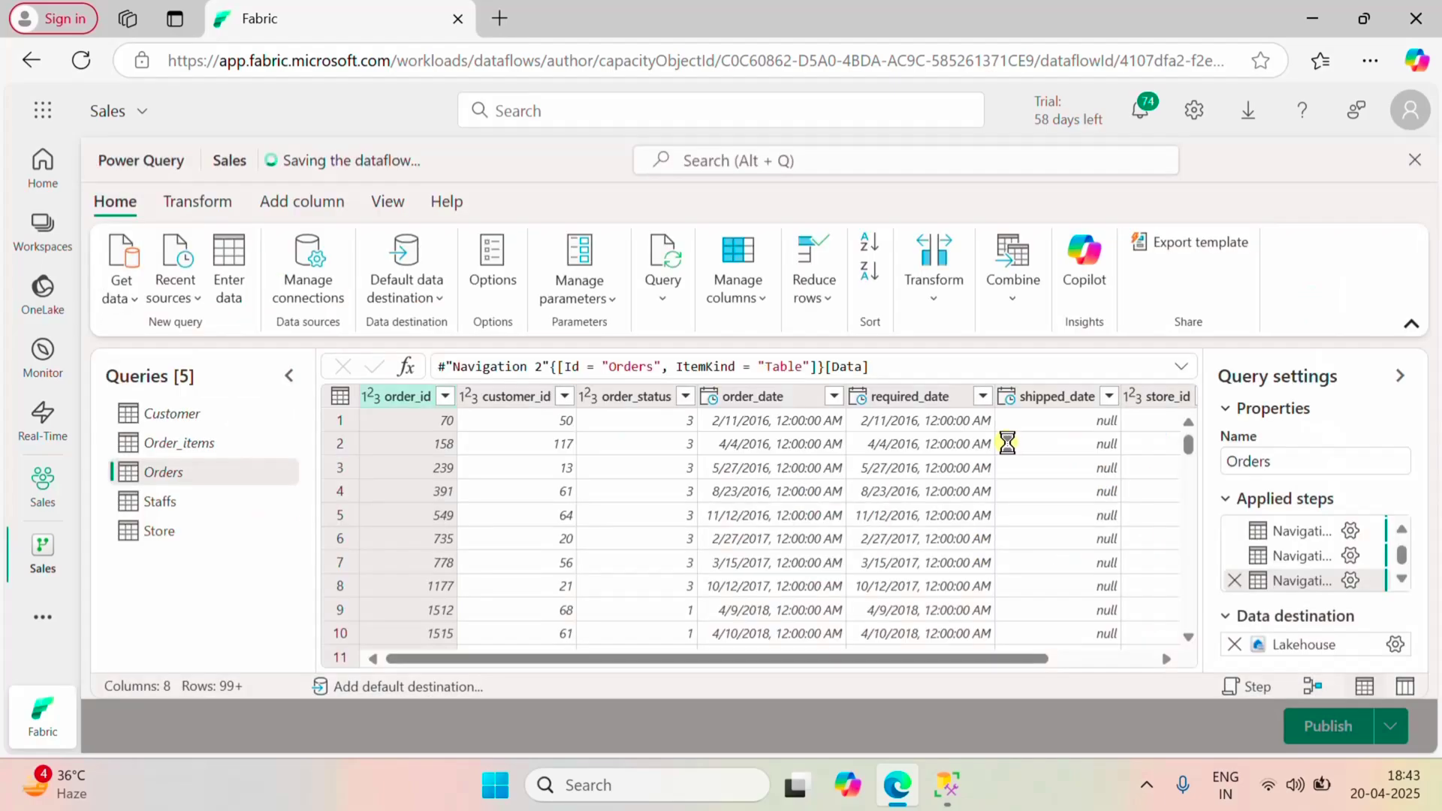
- Send the Staffs query to a new Staffs table in the Sales workspace's Silver lakehouse
click(185, 499)
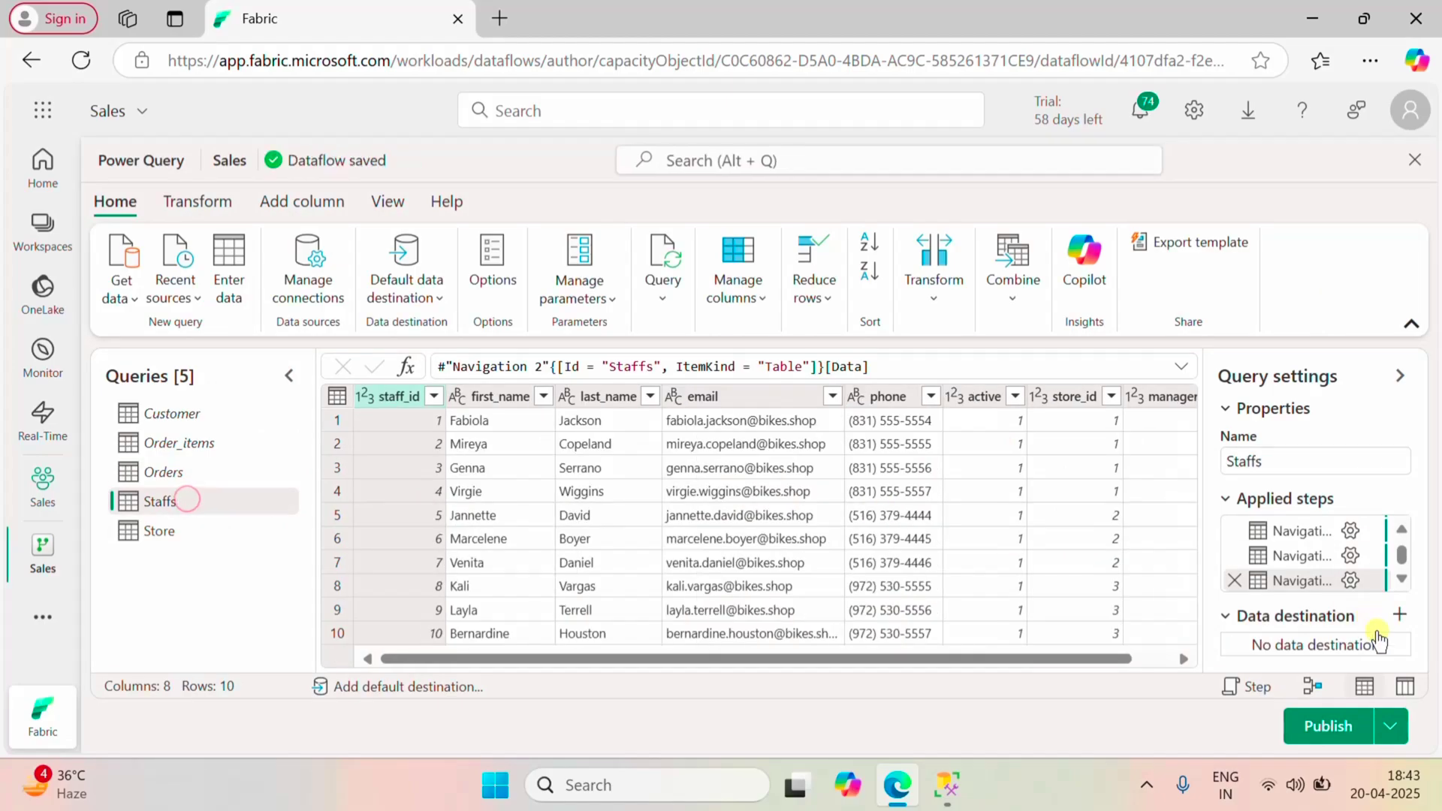
click(1398, 616)
click(1248, 482)
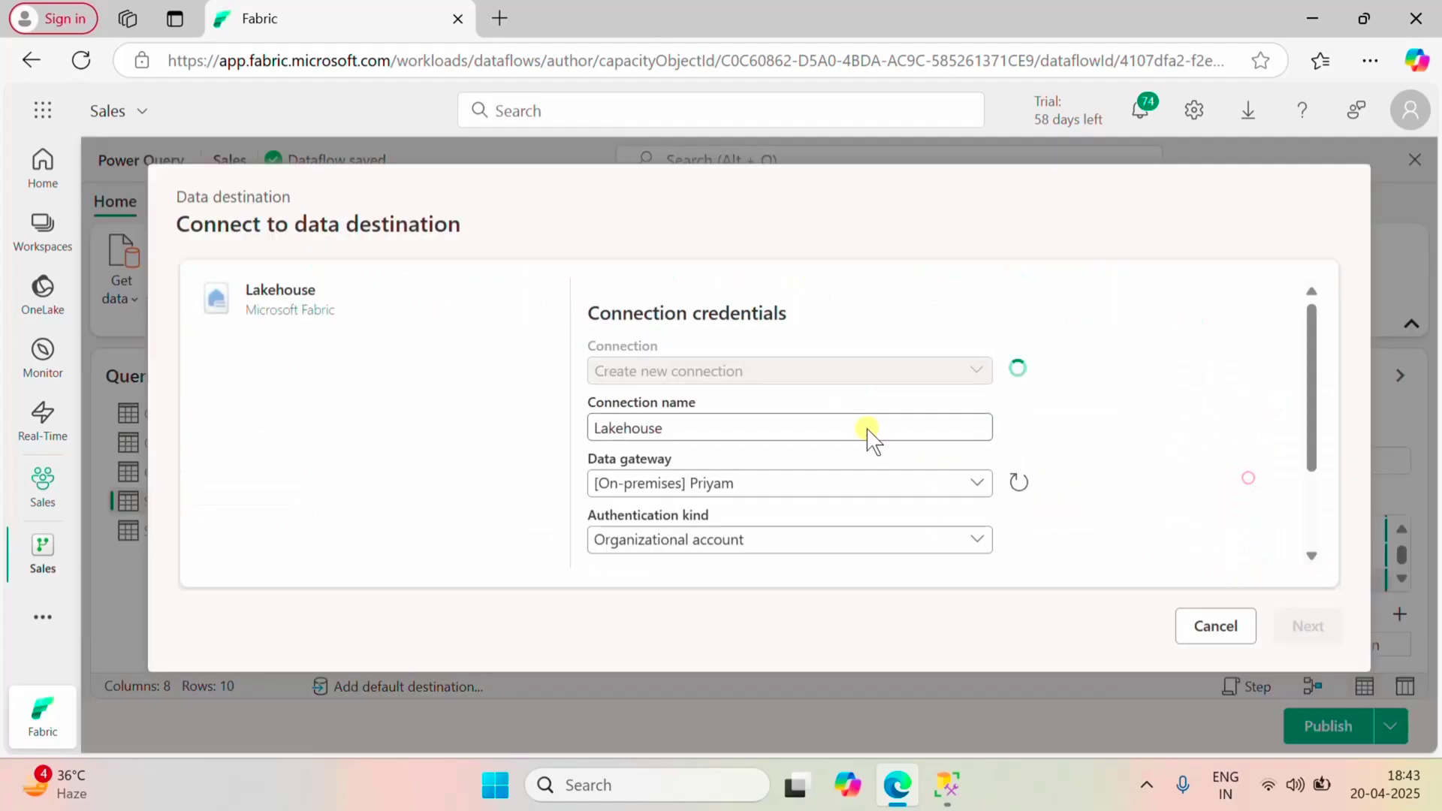
click(1306, 638)
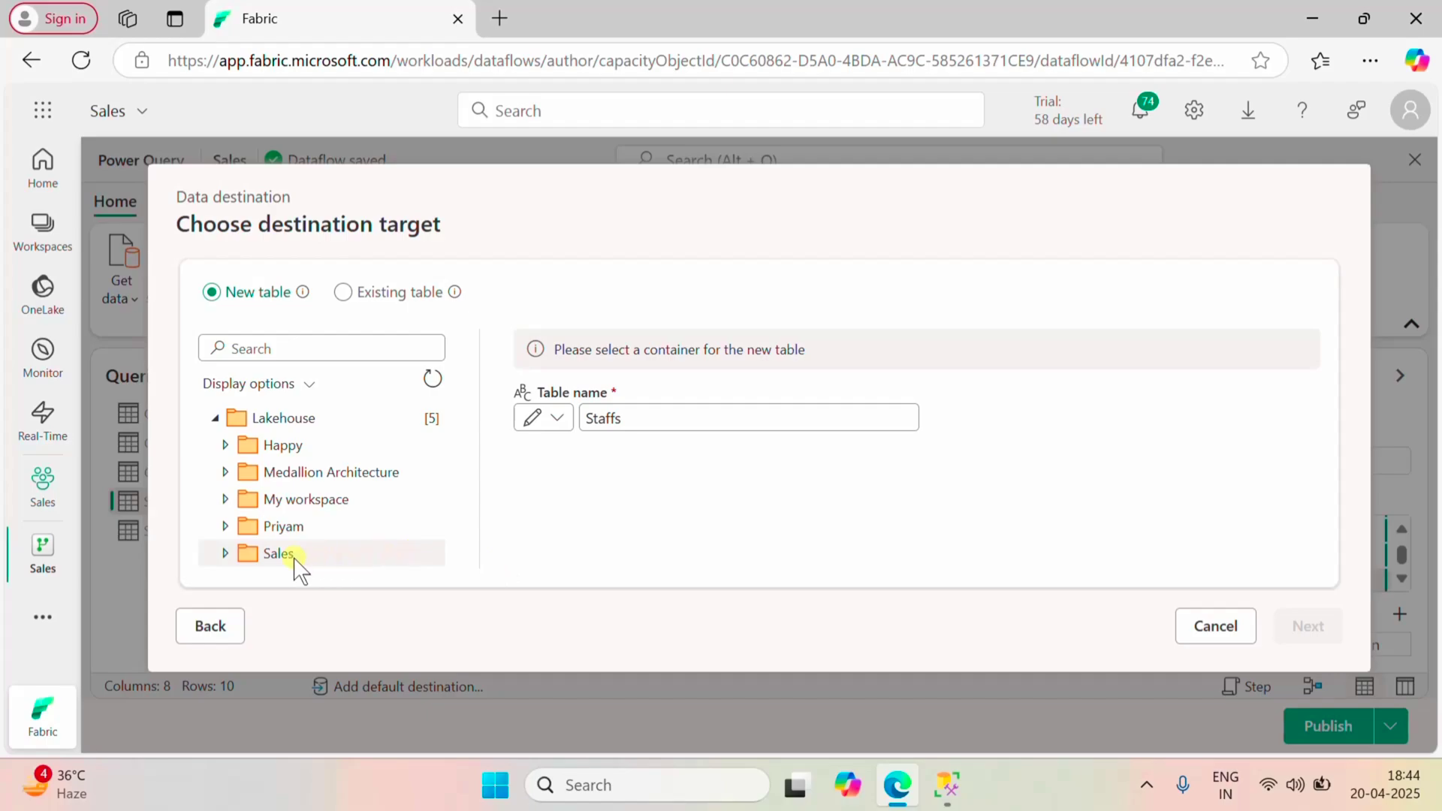
click(225, 553)
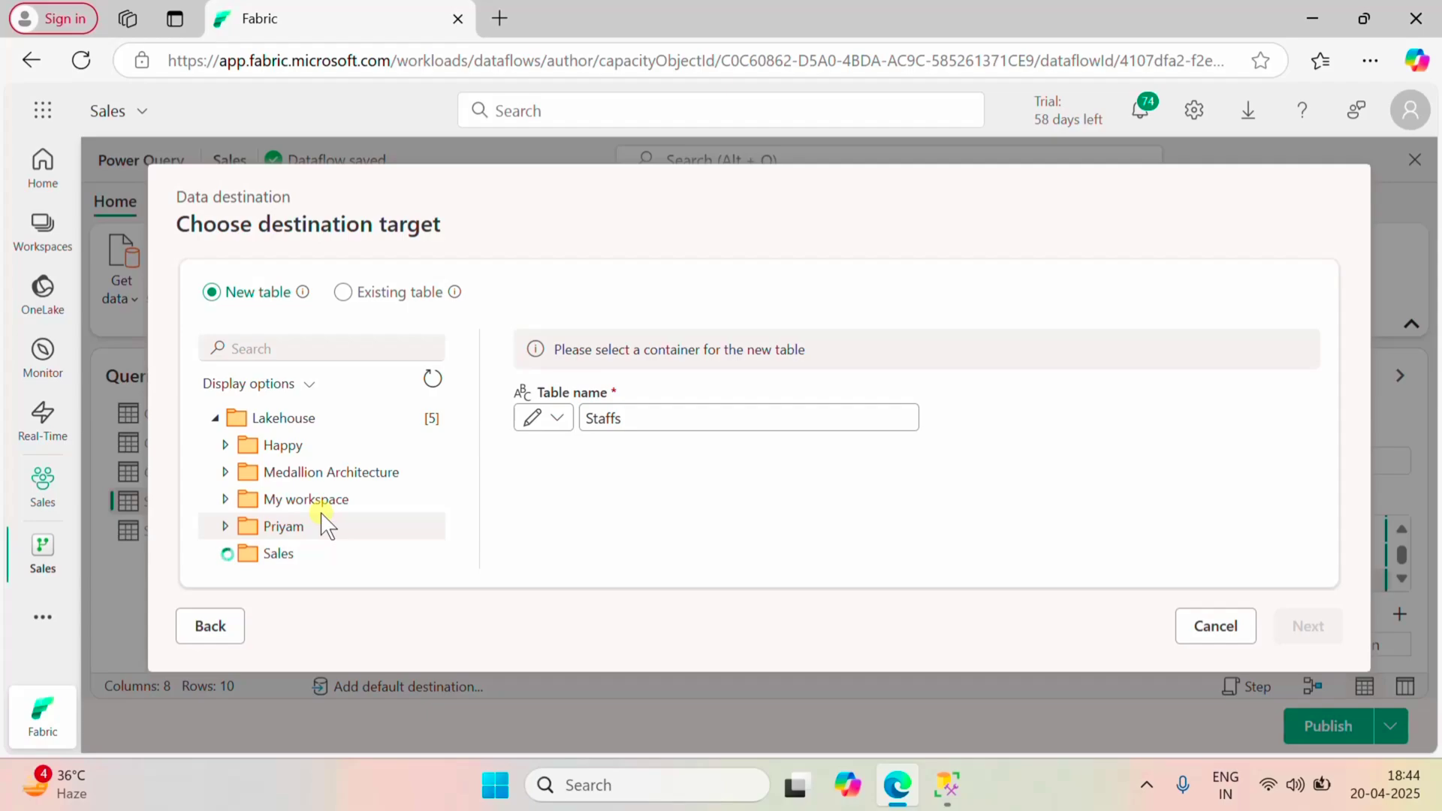
scroll(323, 521, down, 2)
click(322, 559)
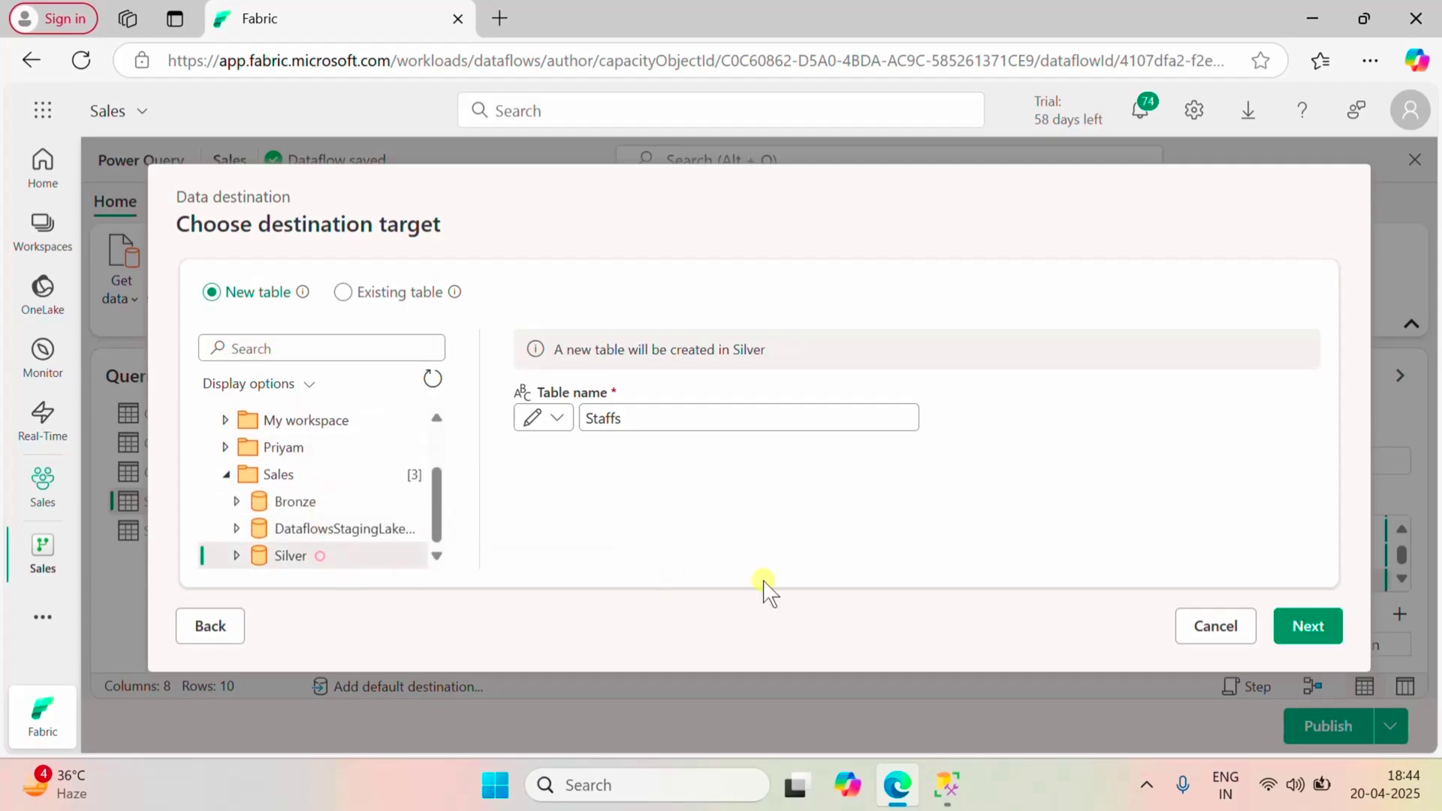
click(1290, 632)
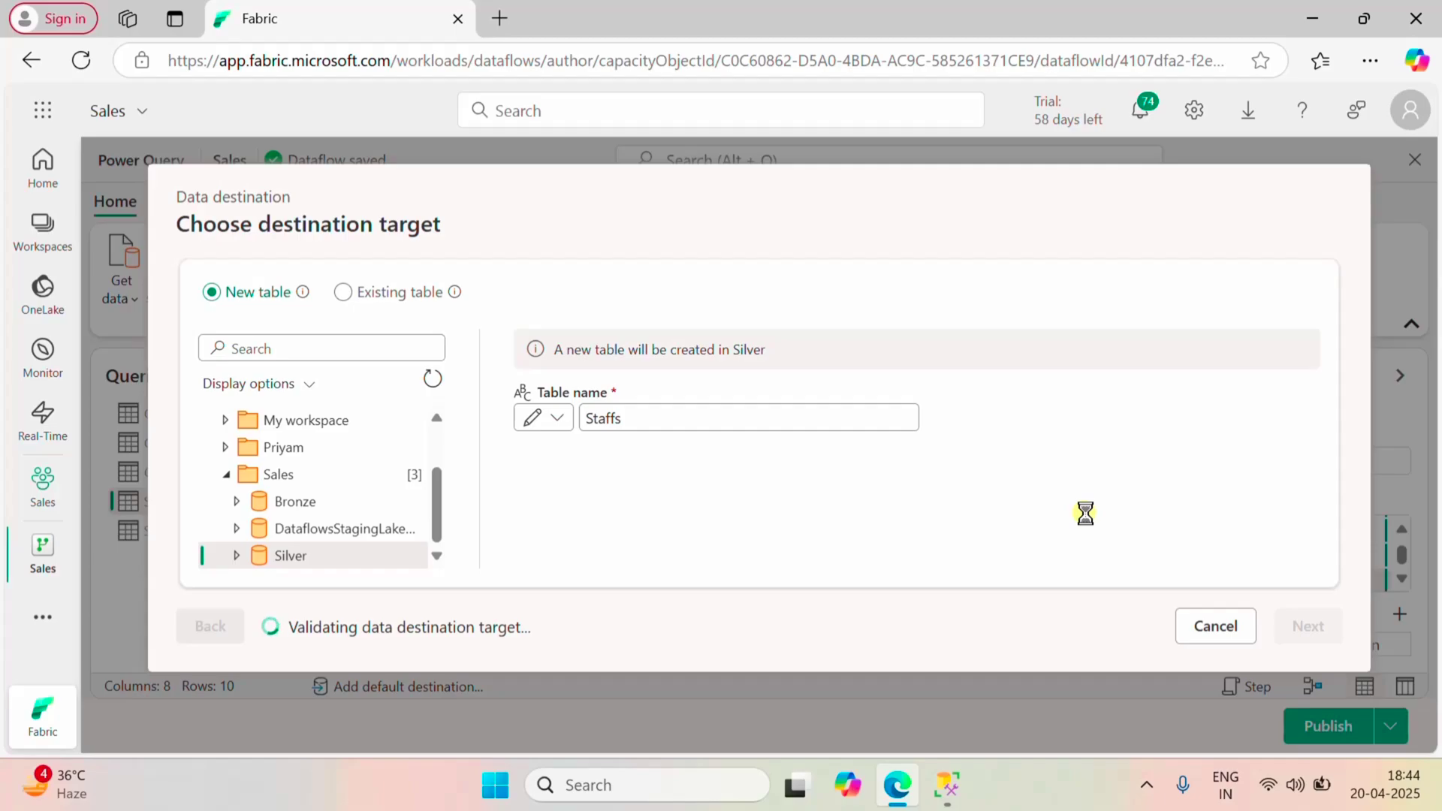
click(1293, 625)
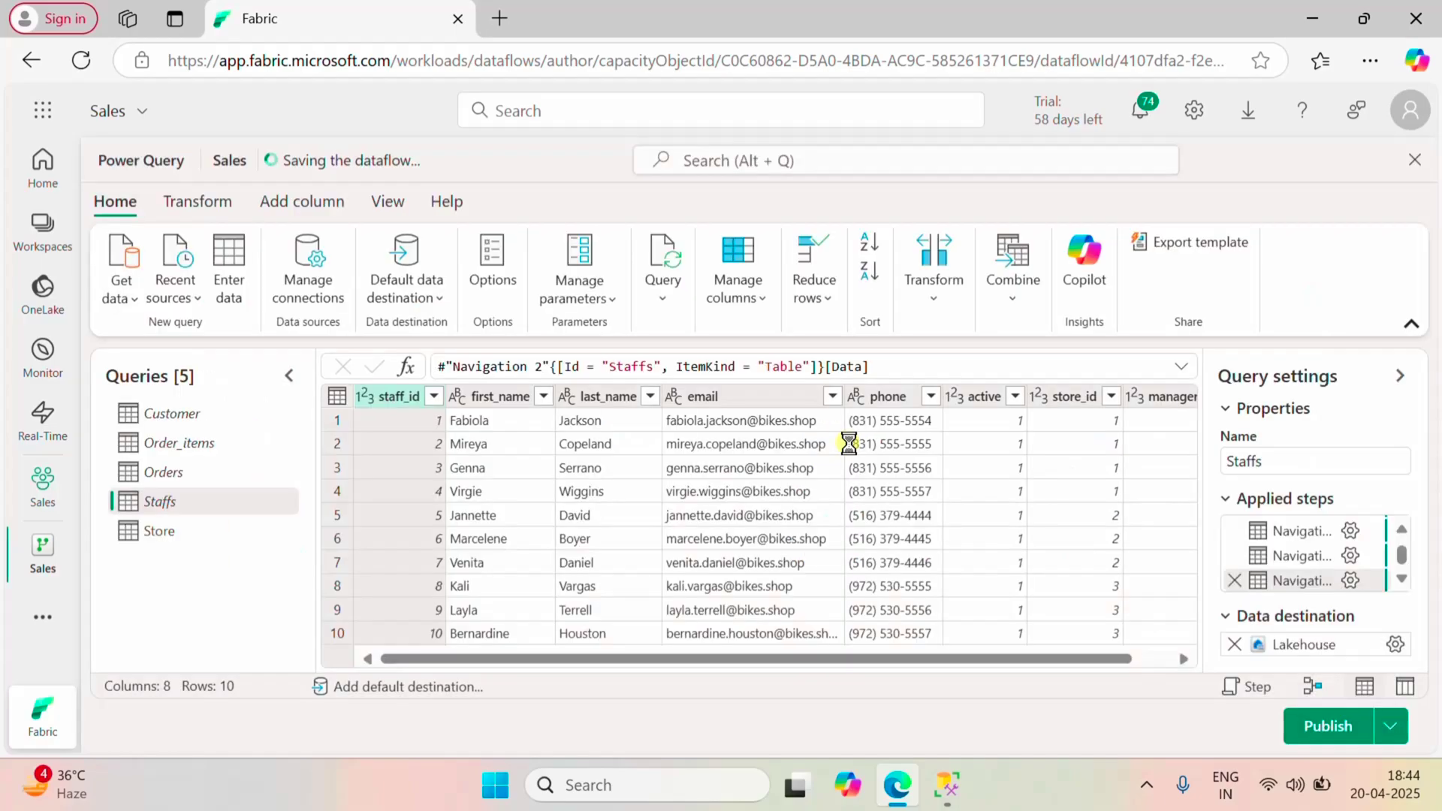
- Send the Store query to a new Store table in the Sales workspace's Silver lakehouse and publish the dataflow
click(161, 532)
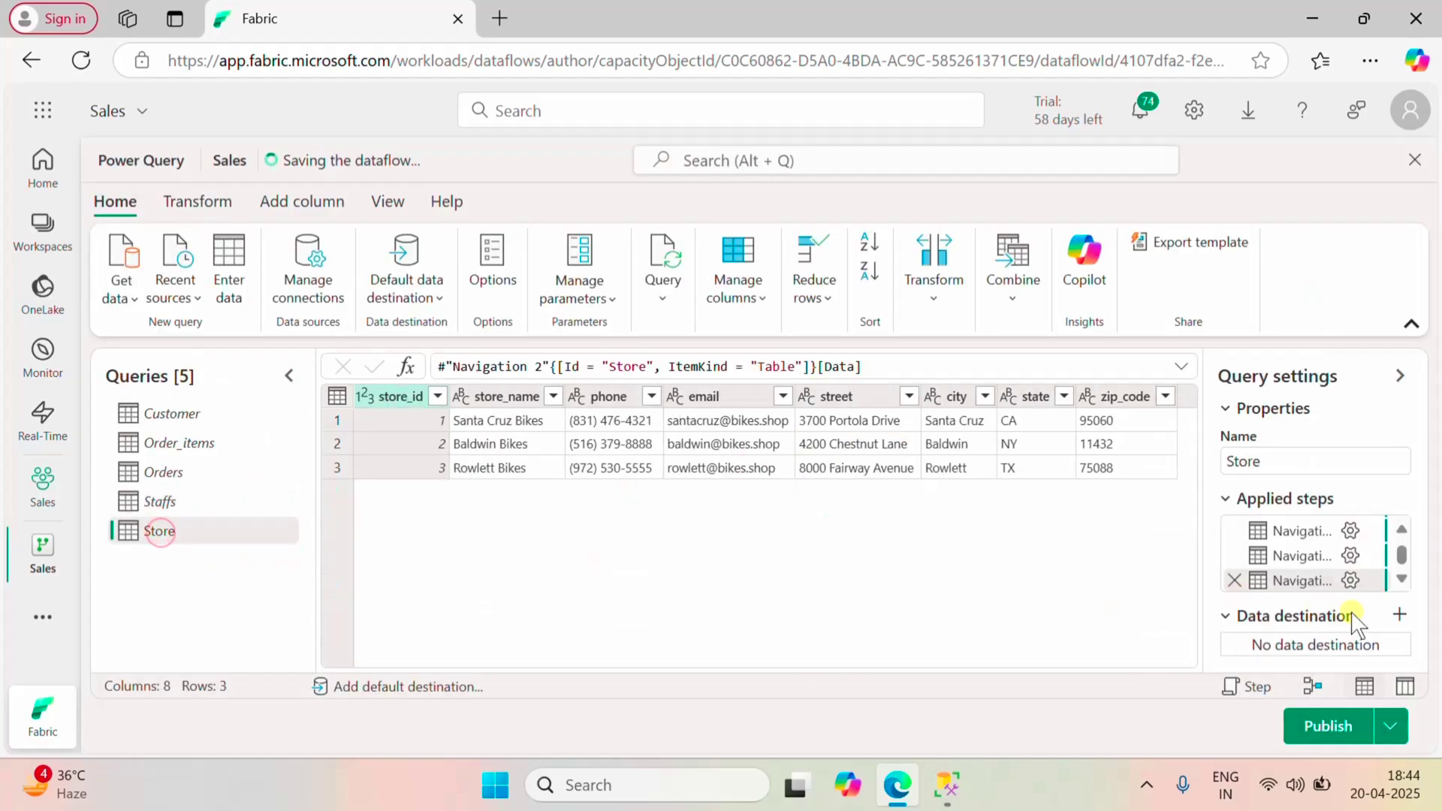
click(1396, 615)
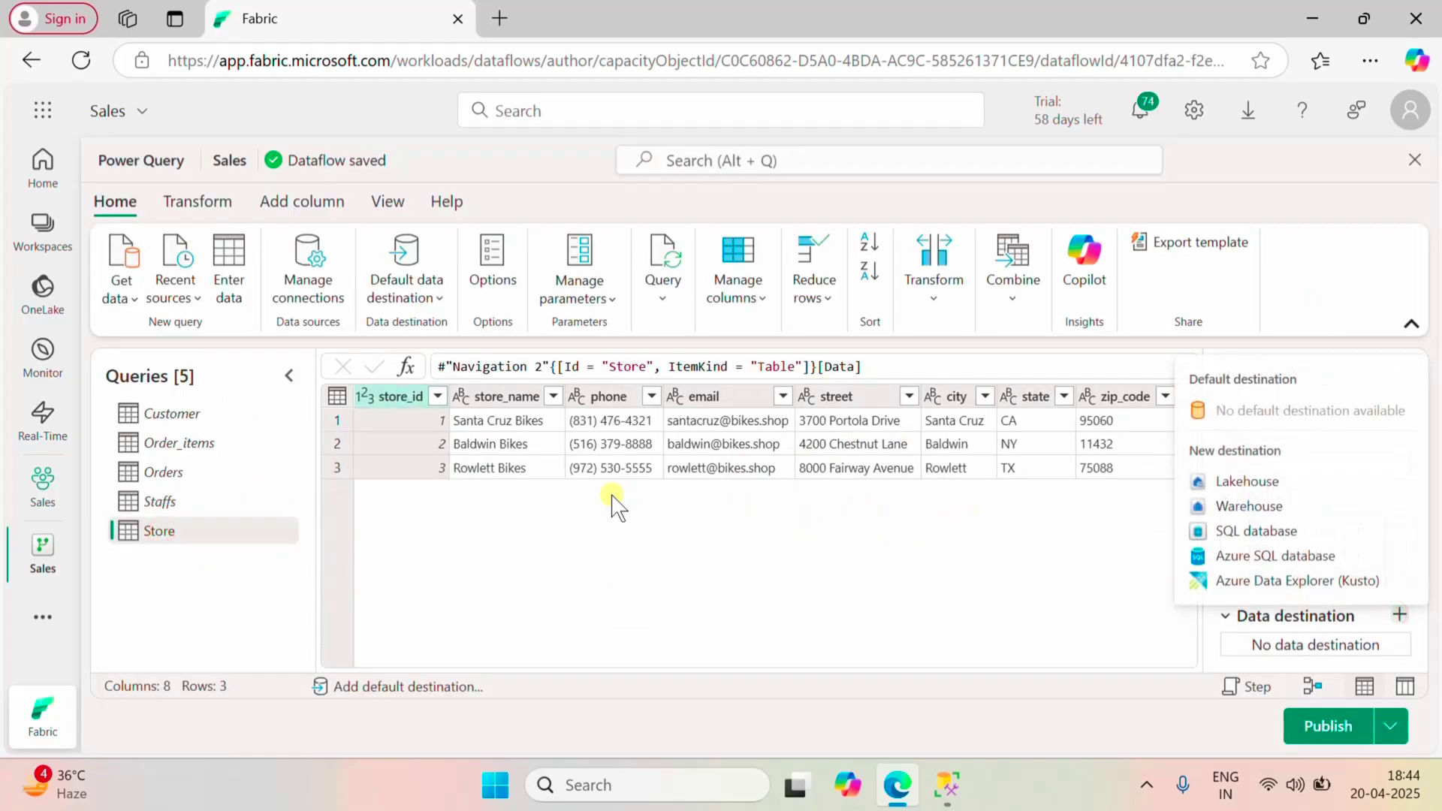
click(1247, 482)
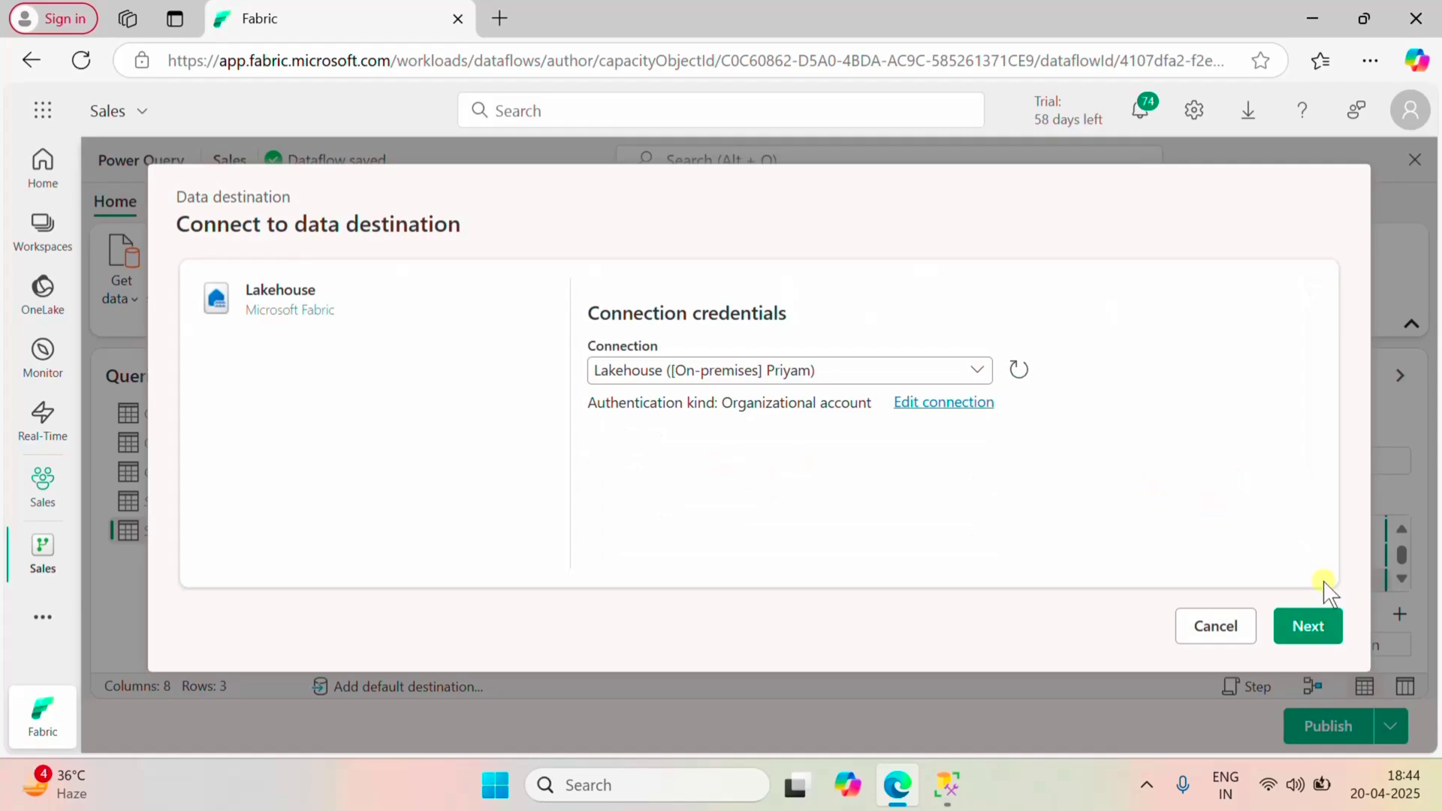
click(1307, 625)
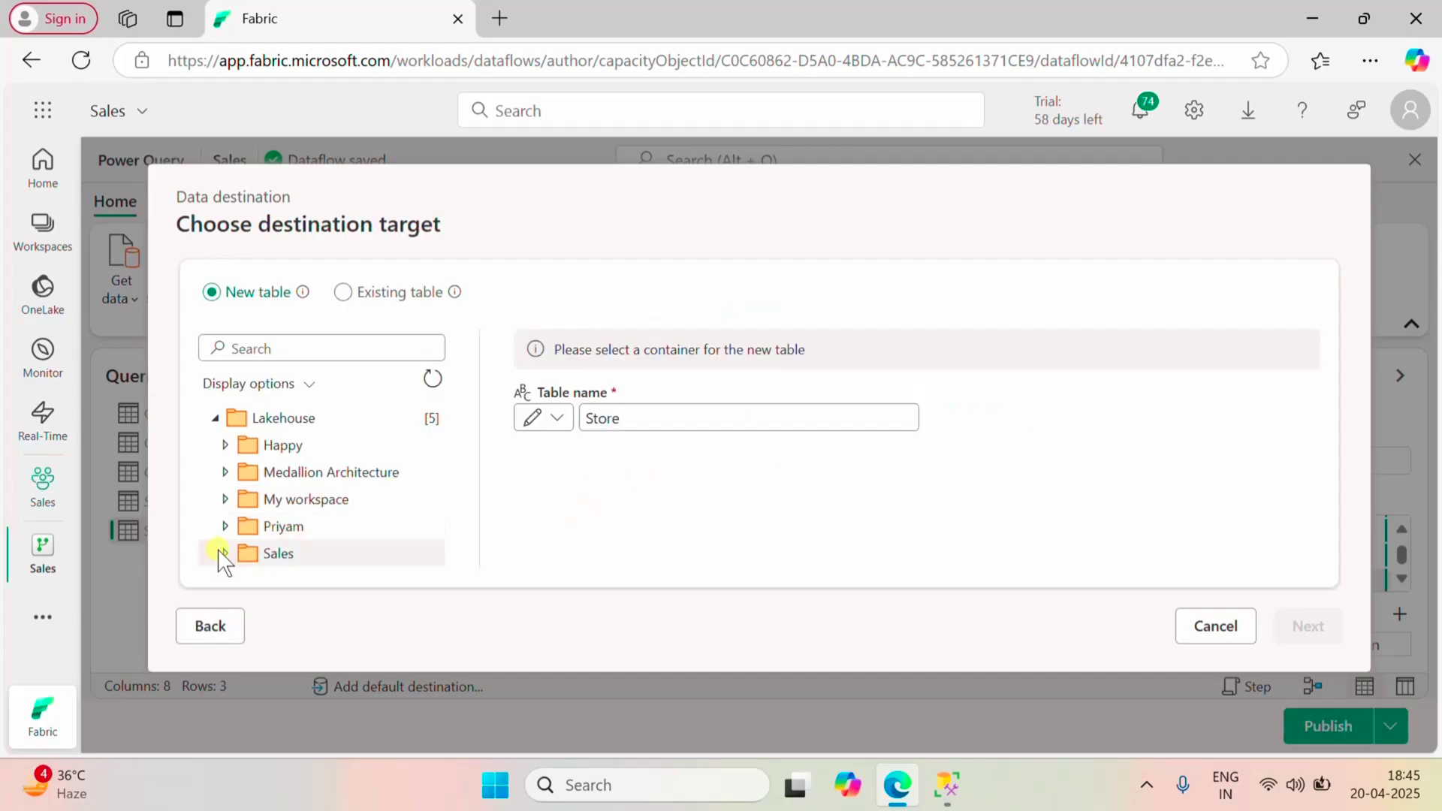
click(223, 553)
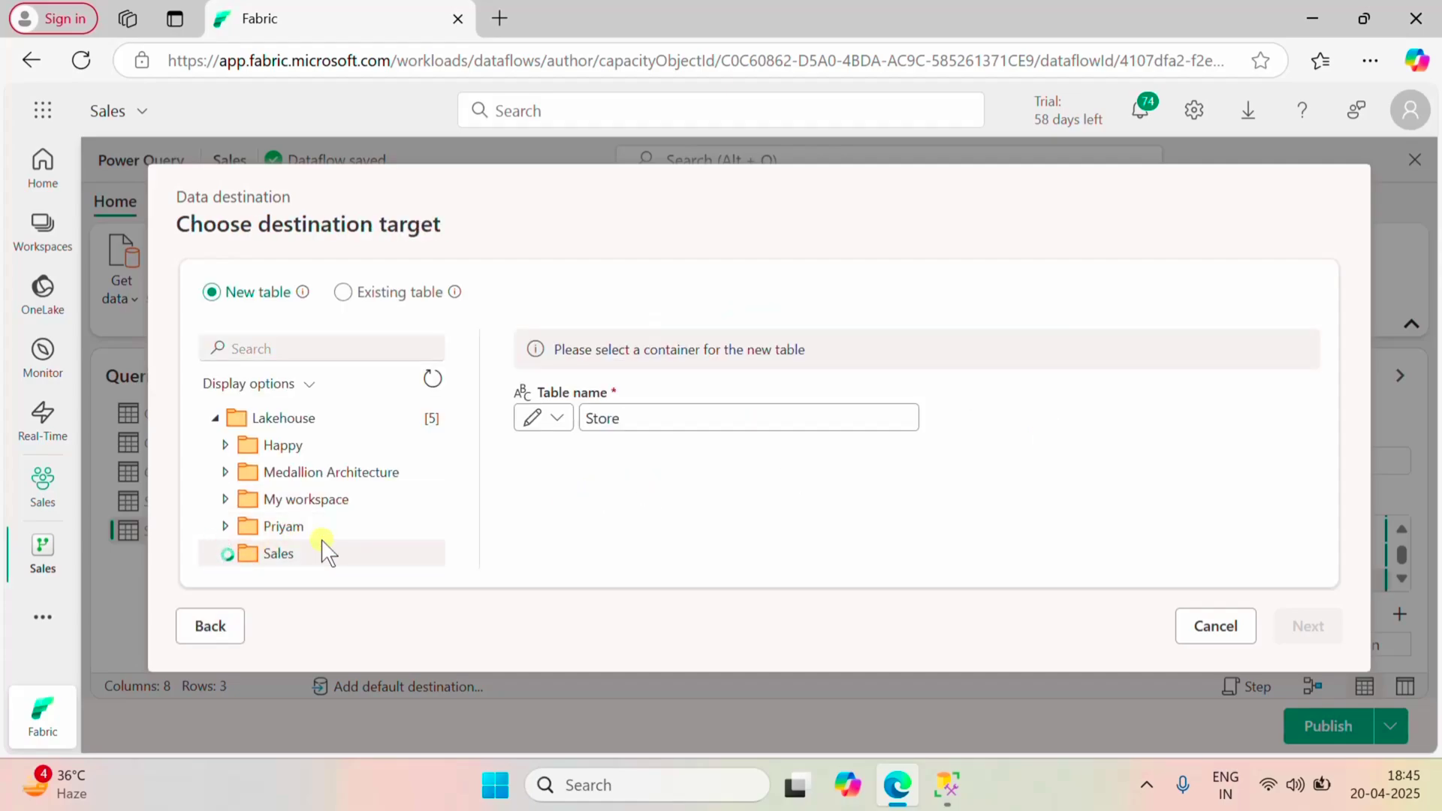
scroll(322, 552, down, 3)
click(304, 555)
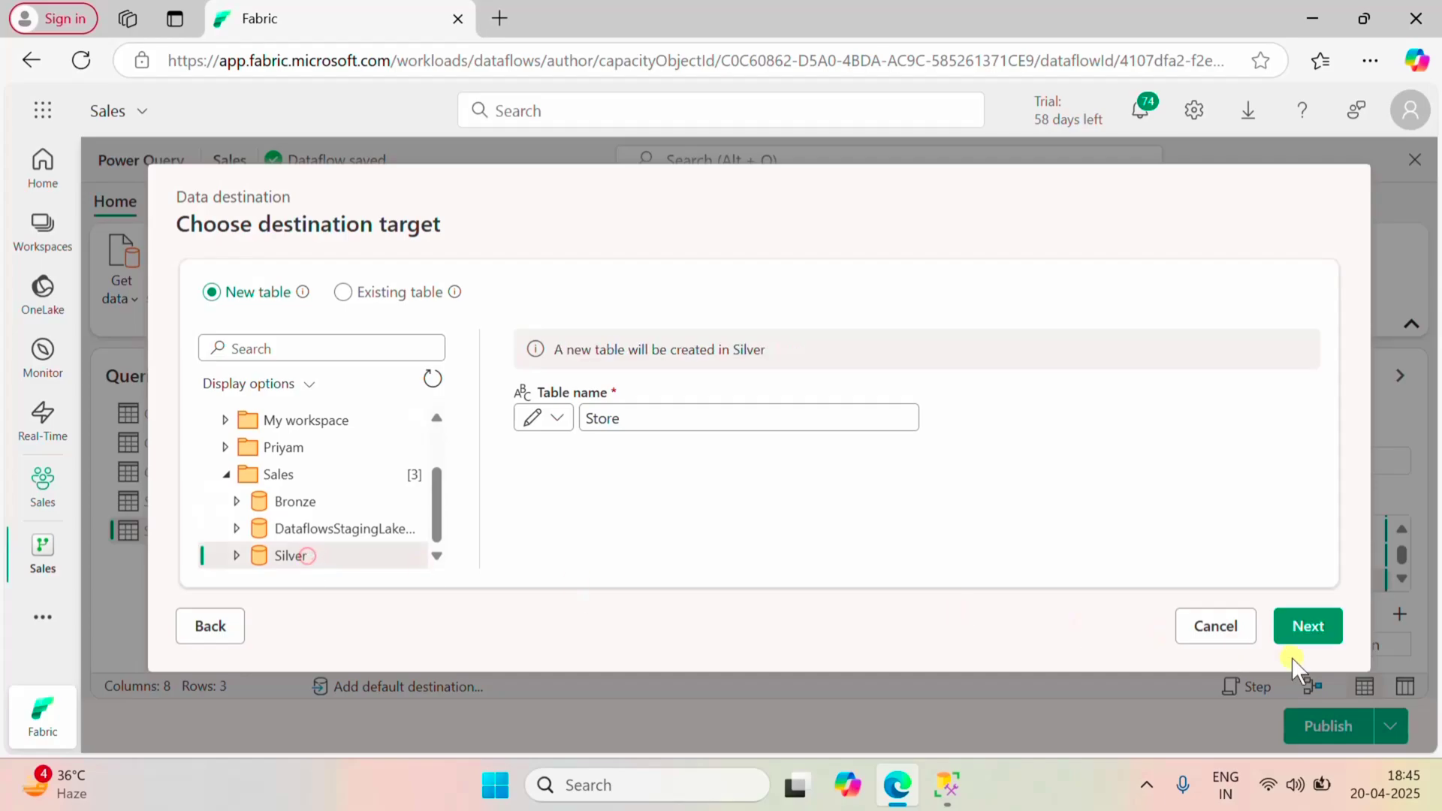
click(1291, 637)
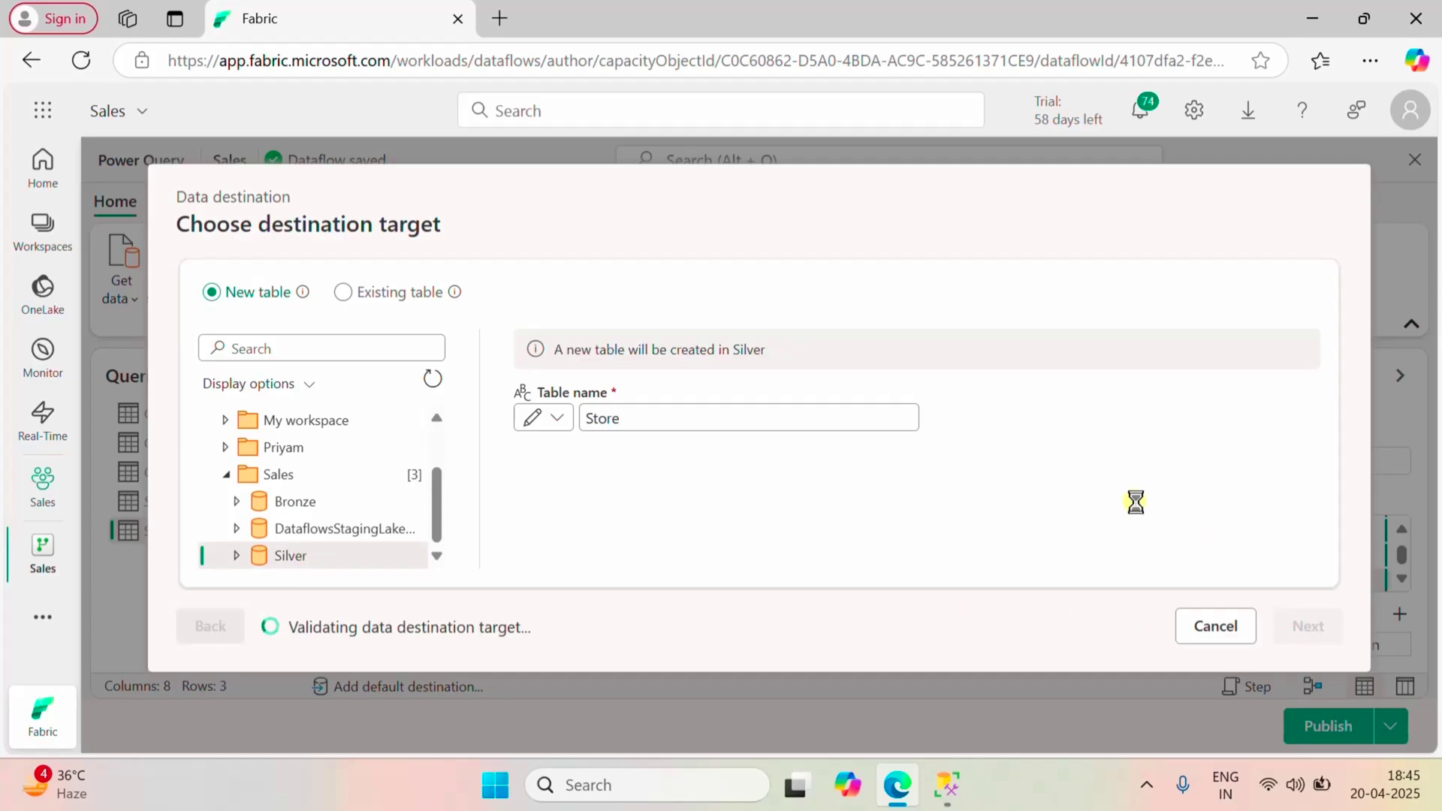
click(1248, 624)
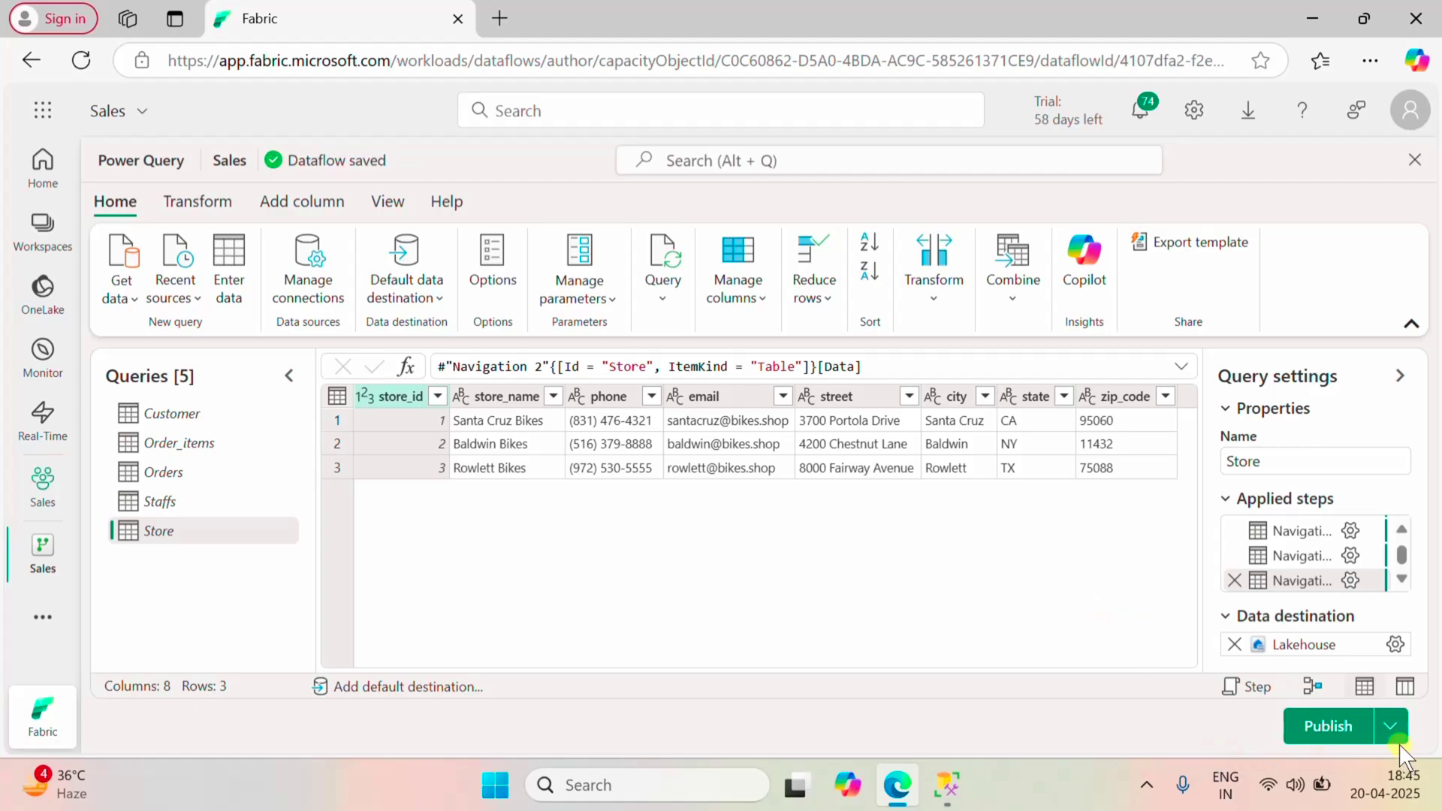
click(1328, 725)
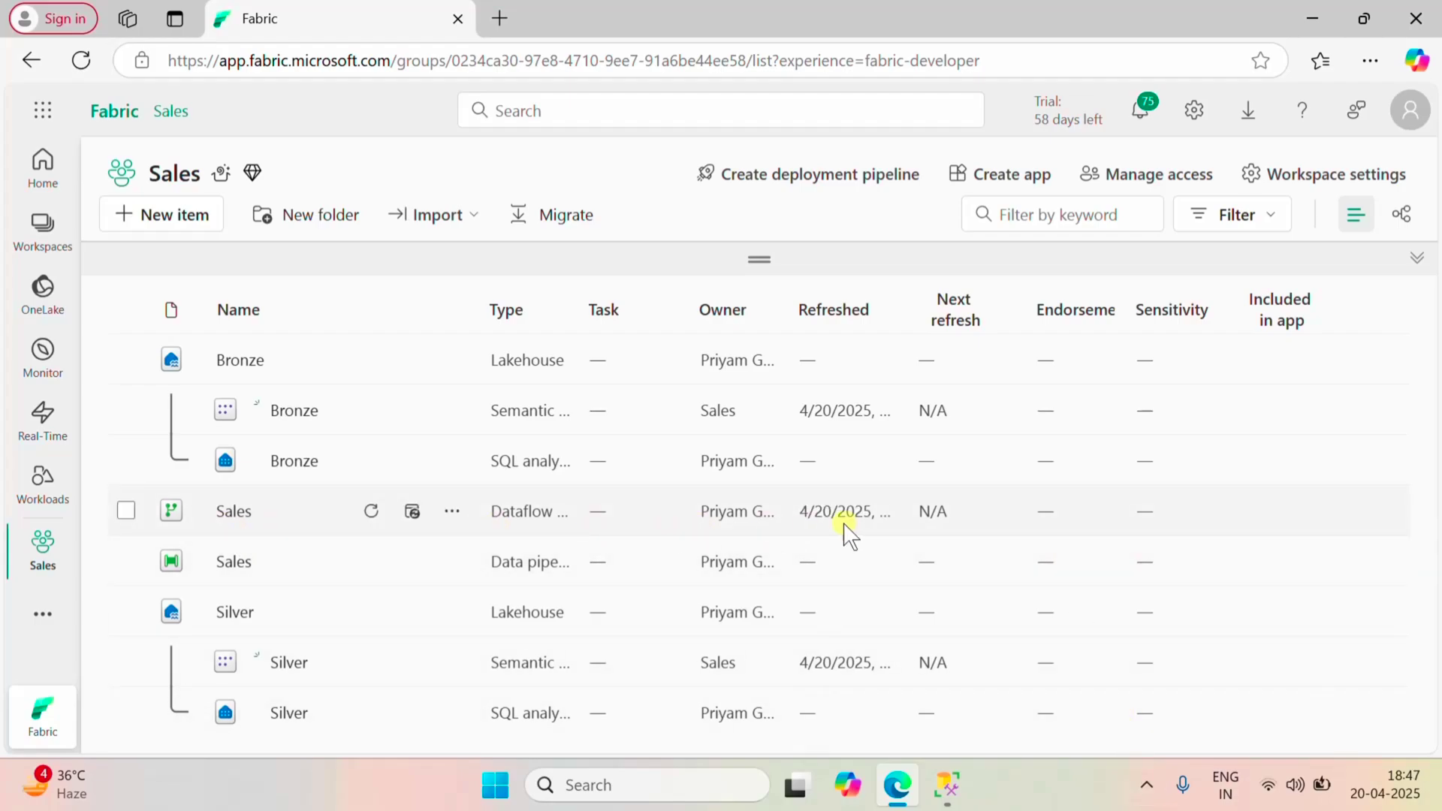
- Open the Silver lakehouse, inspect the unidentified Customer, Order_items and Orders folders, and refresh the lakehouse's table list
click(235, 613)
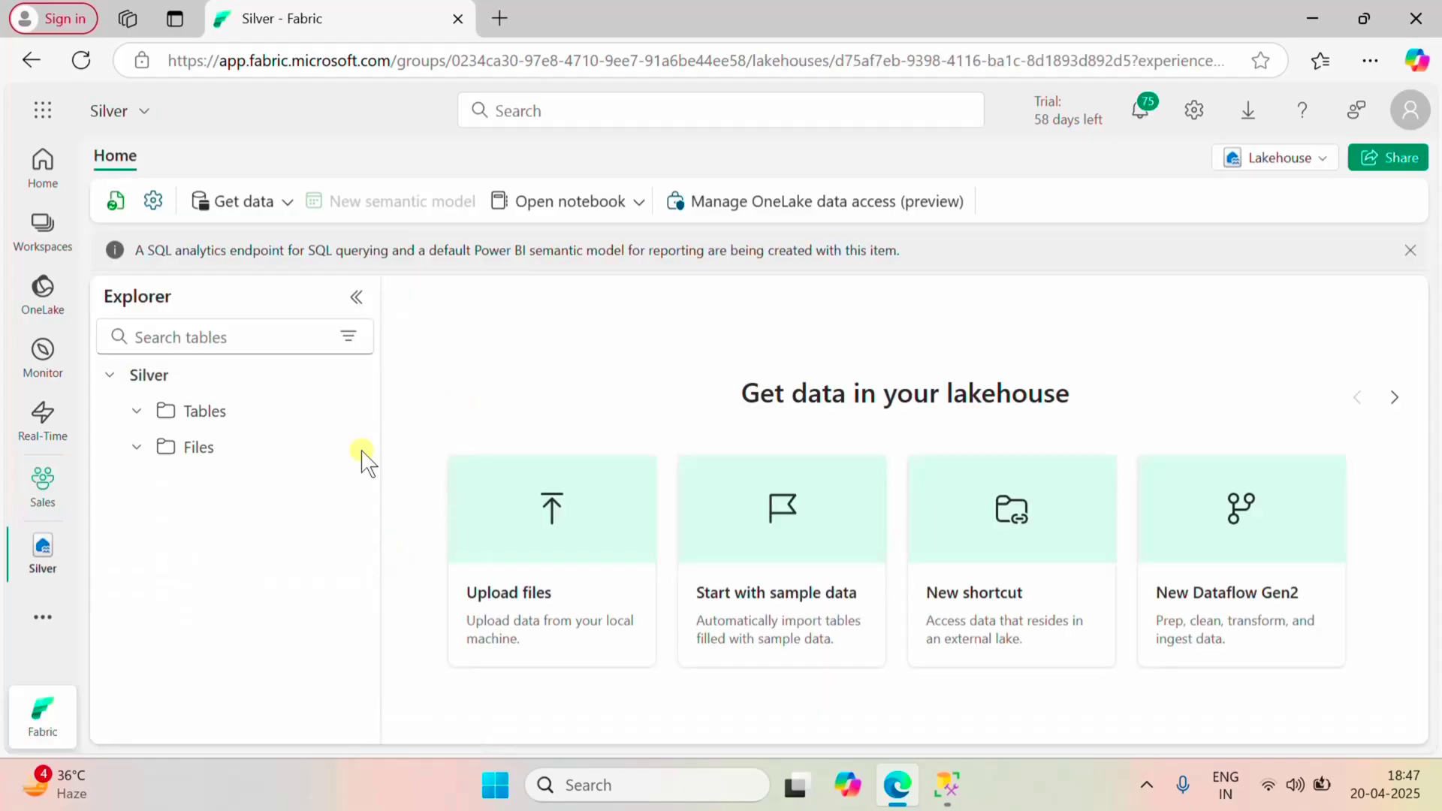
click(119, 204)
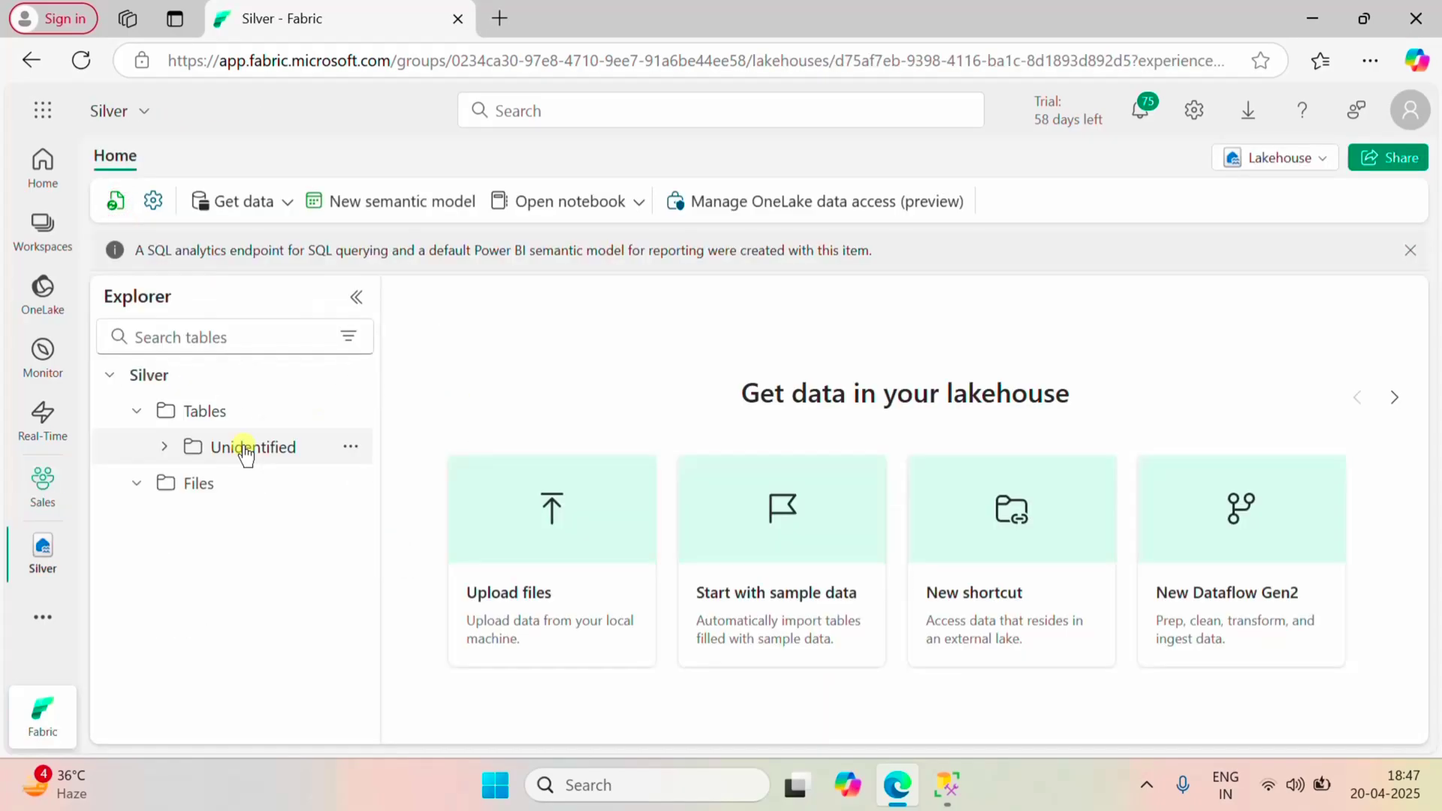
click(166, 447)
click(271, 485)
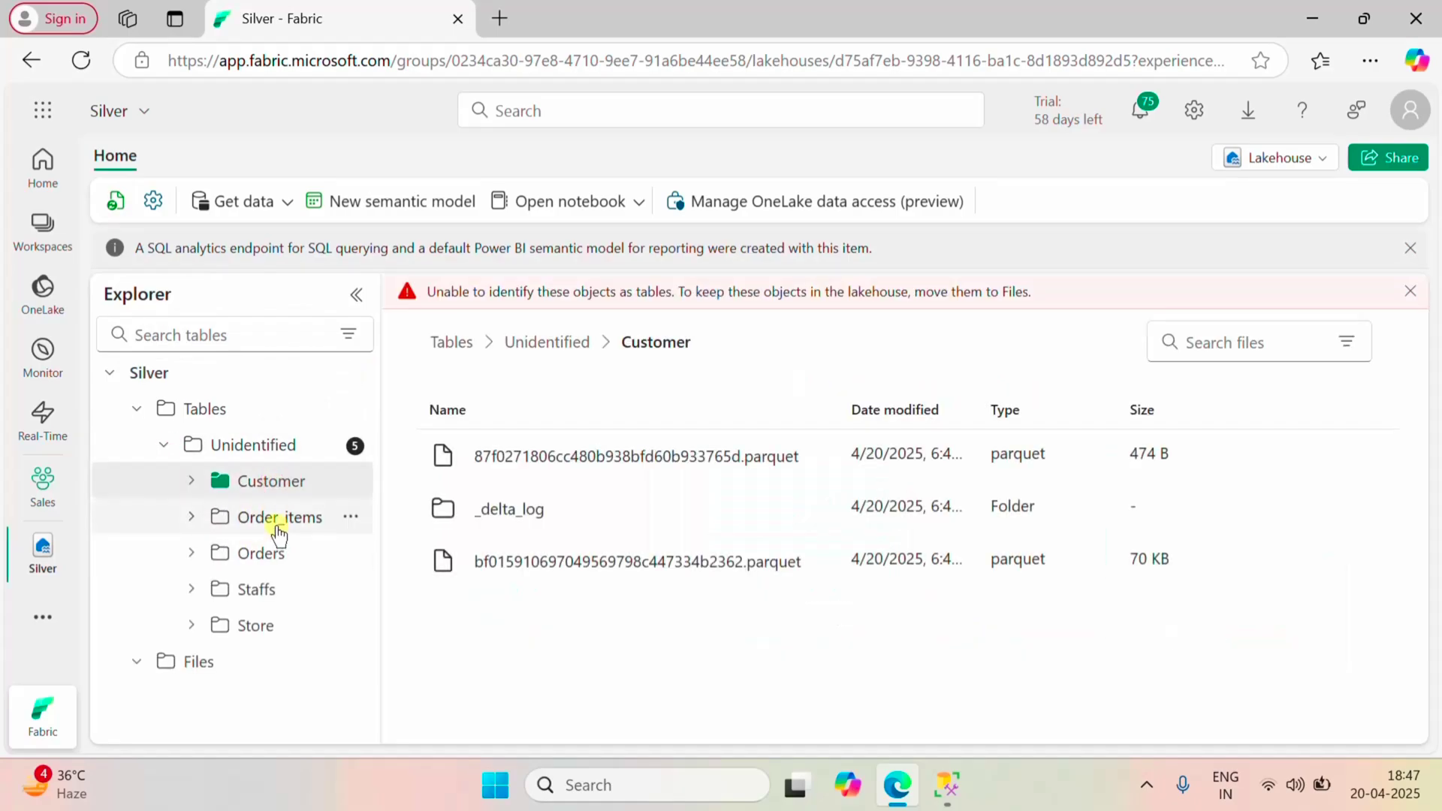
click(279, 520)
click(275, 569)
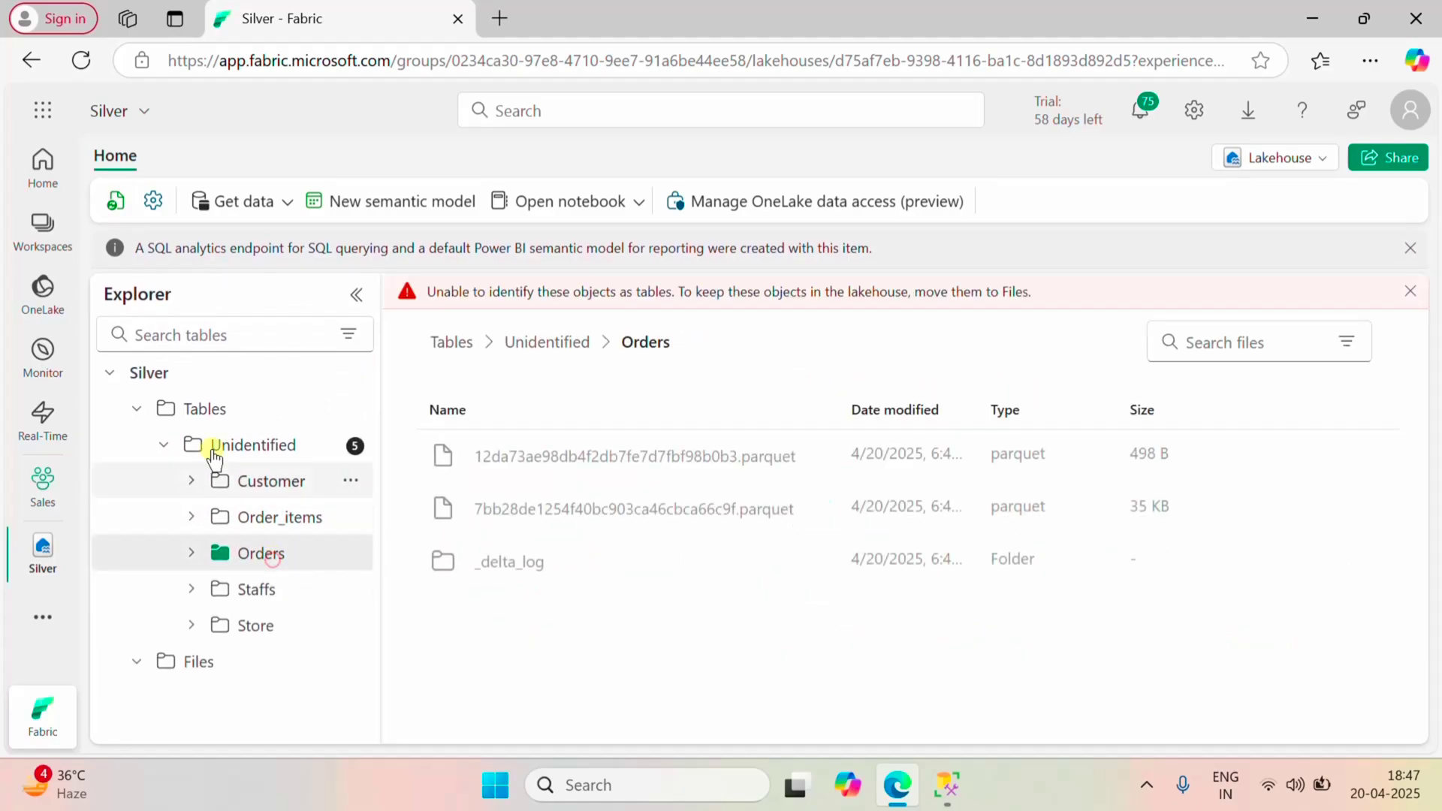
click(117, 201)
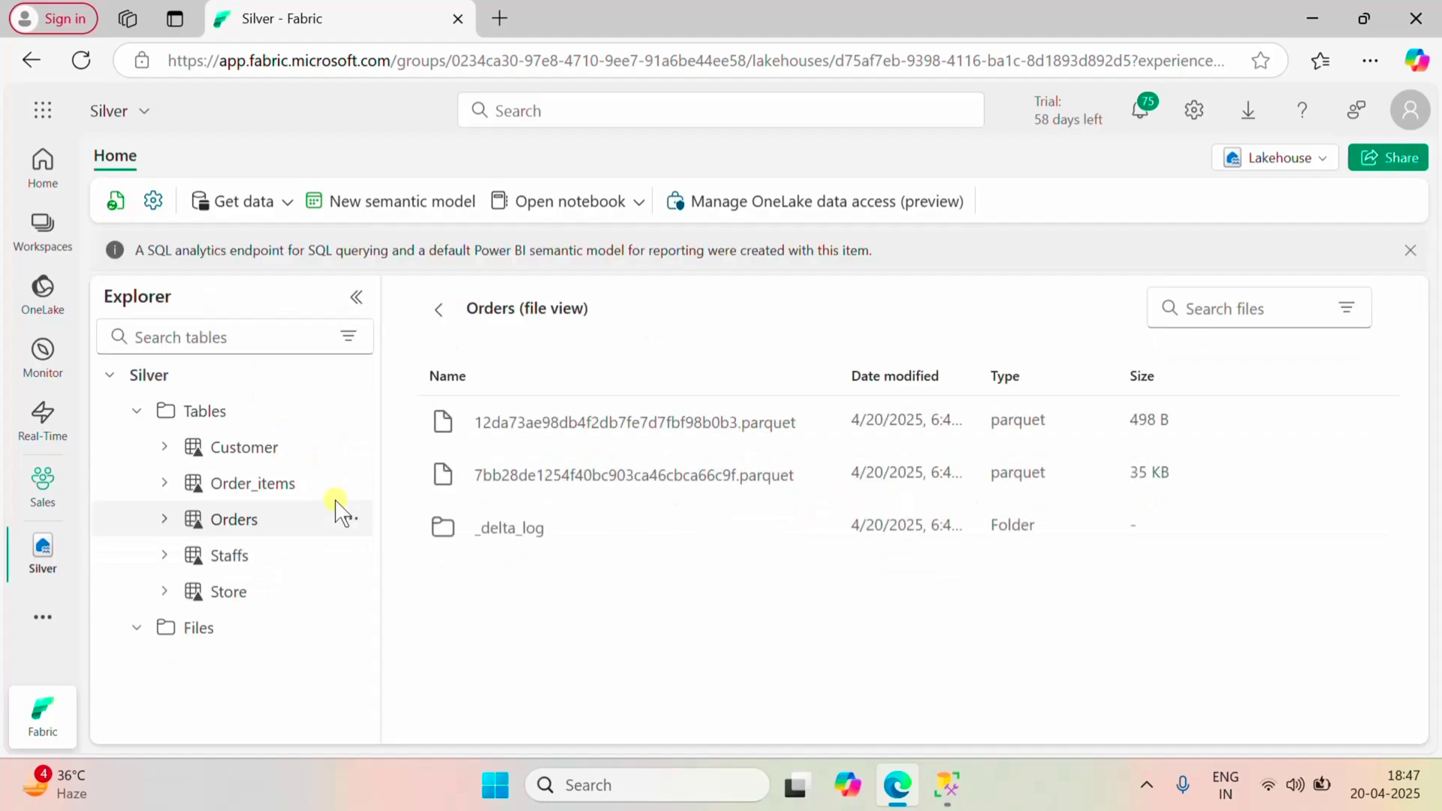
- Review the previews of the Customer, Order_items, Orders, Staffs and Store tables in the Silver lakehouse
click(269, 448)
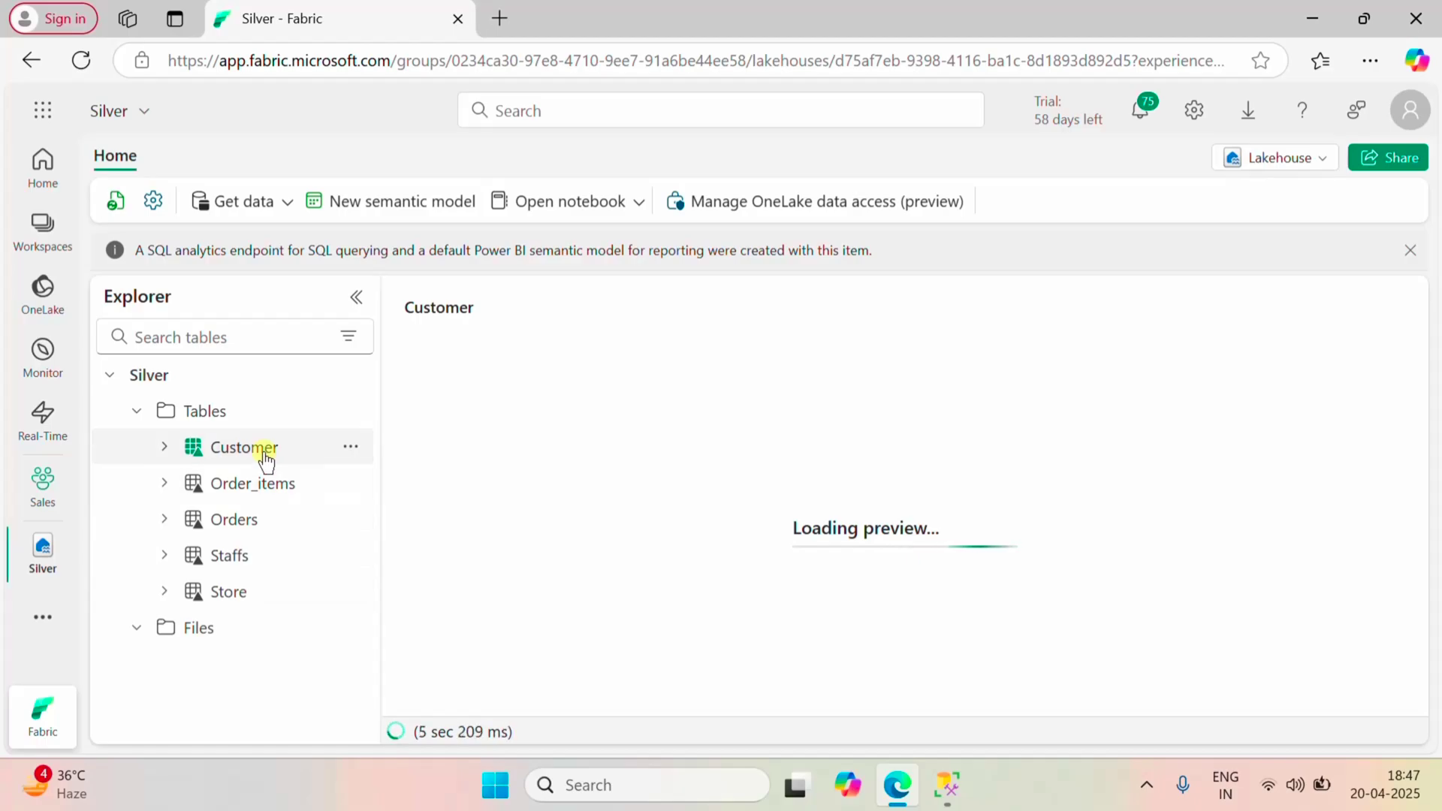
click(262, 485)
click(252, 517)
click(251, 555)
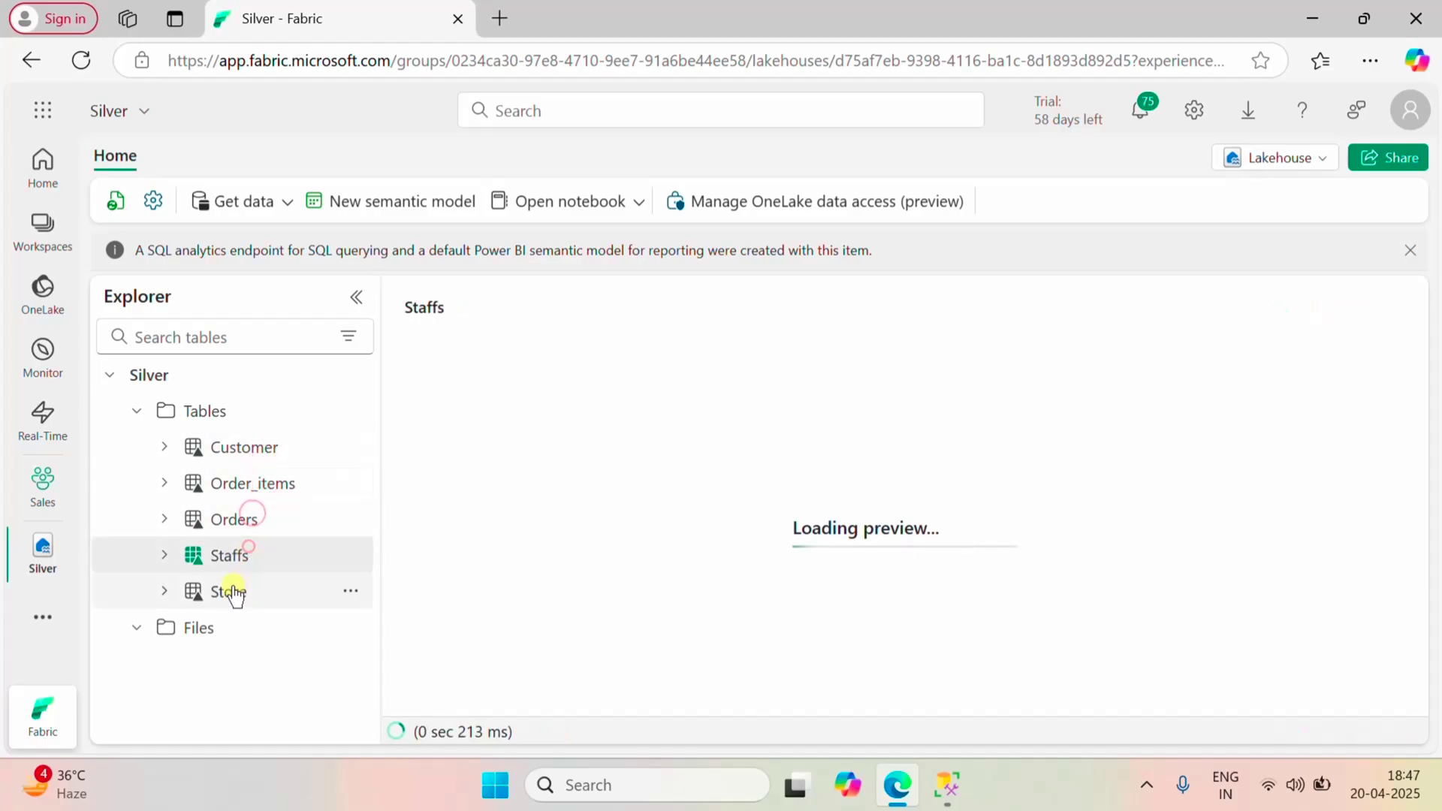
click(231, 590)
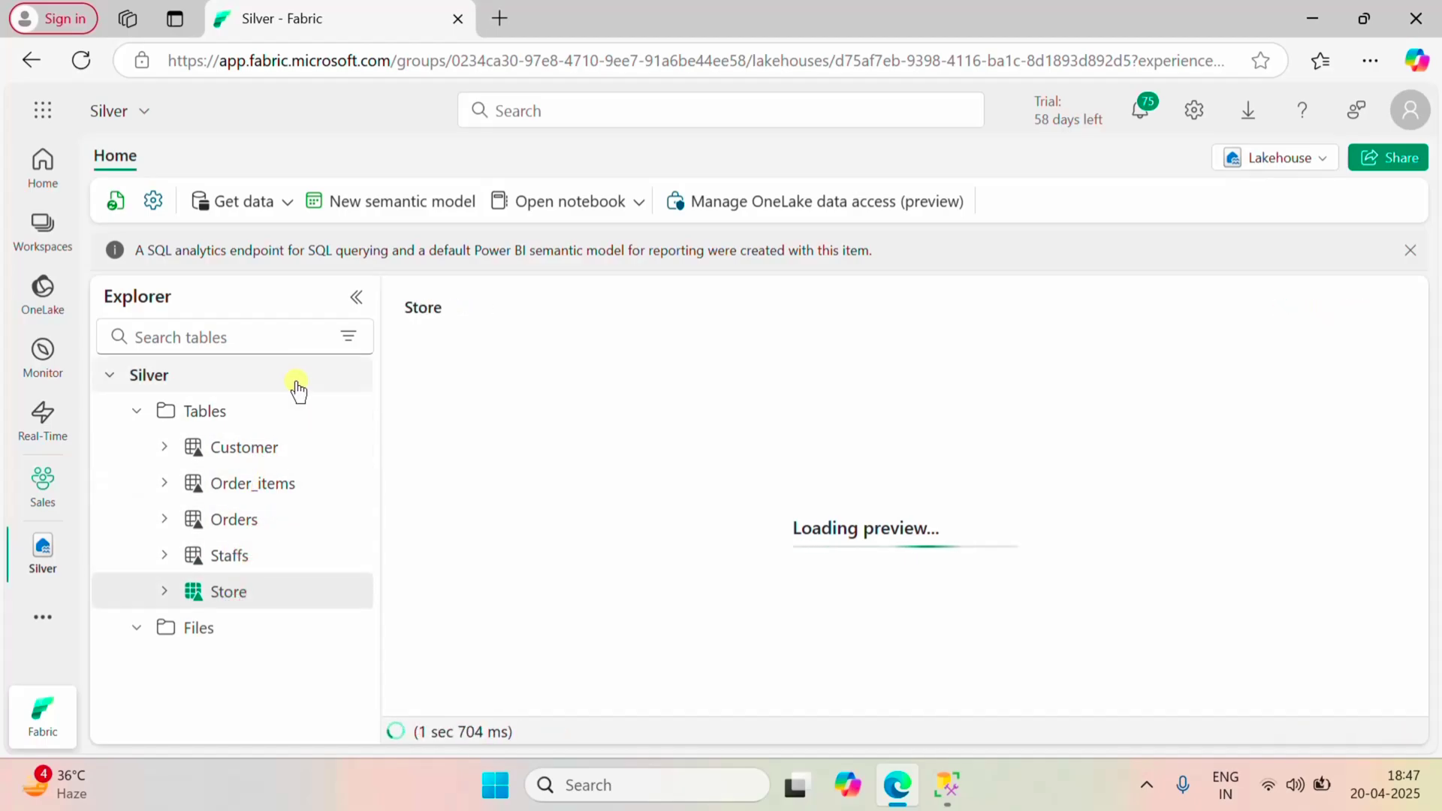
click(236, 446)
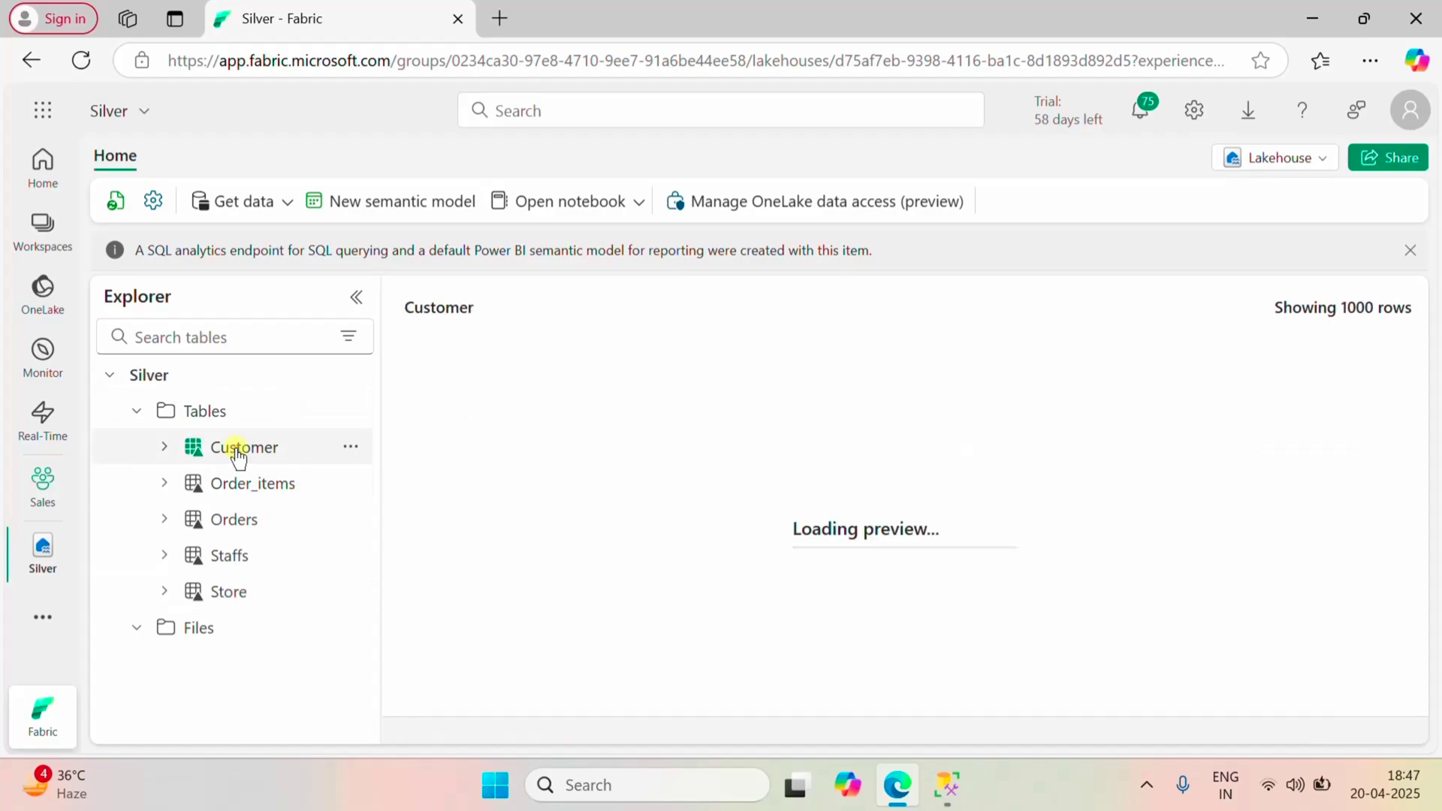
click(255, 487)
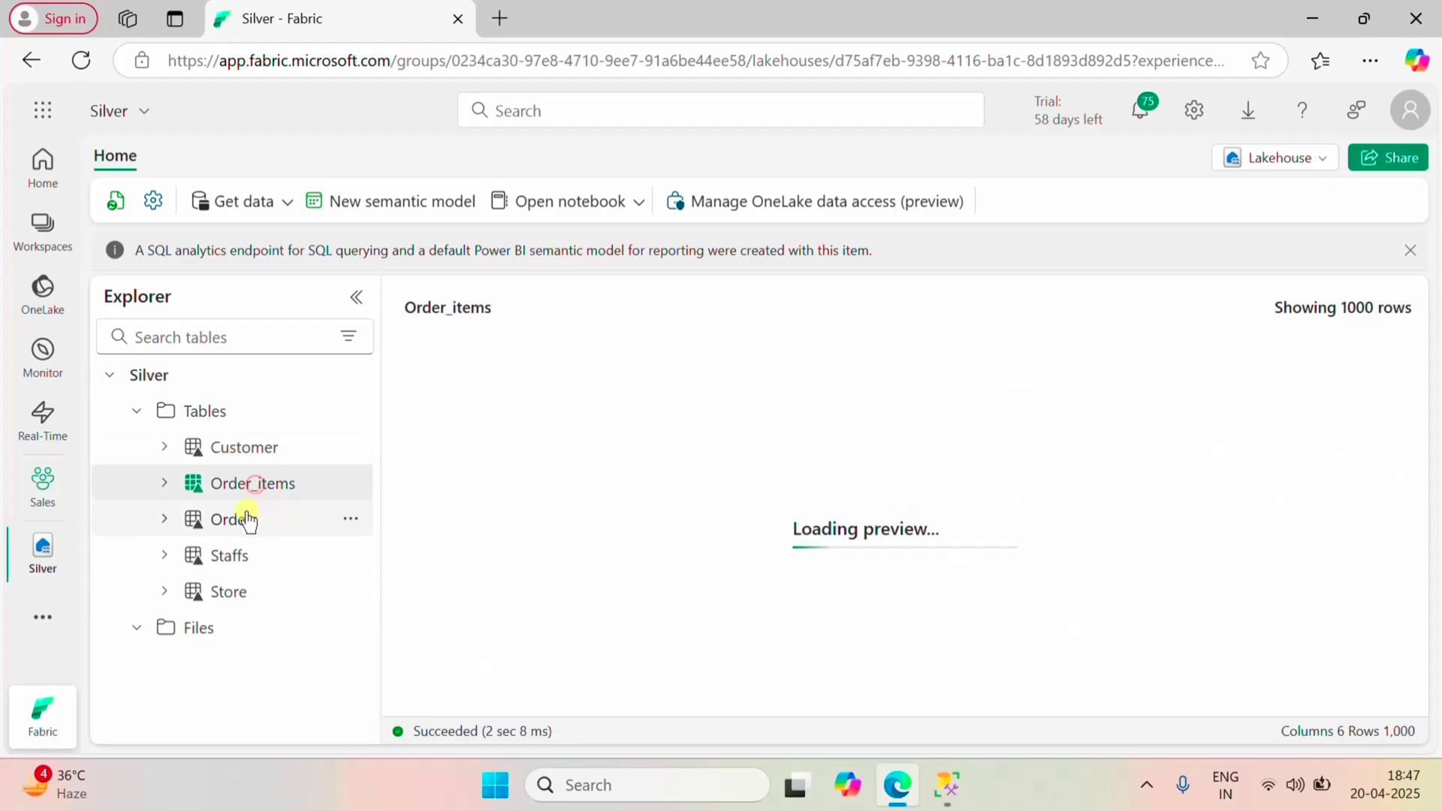
click(240, 518)
click(237, 559)
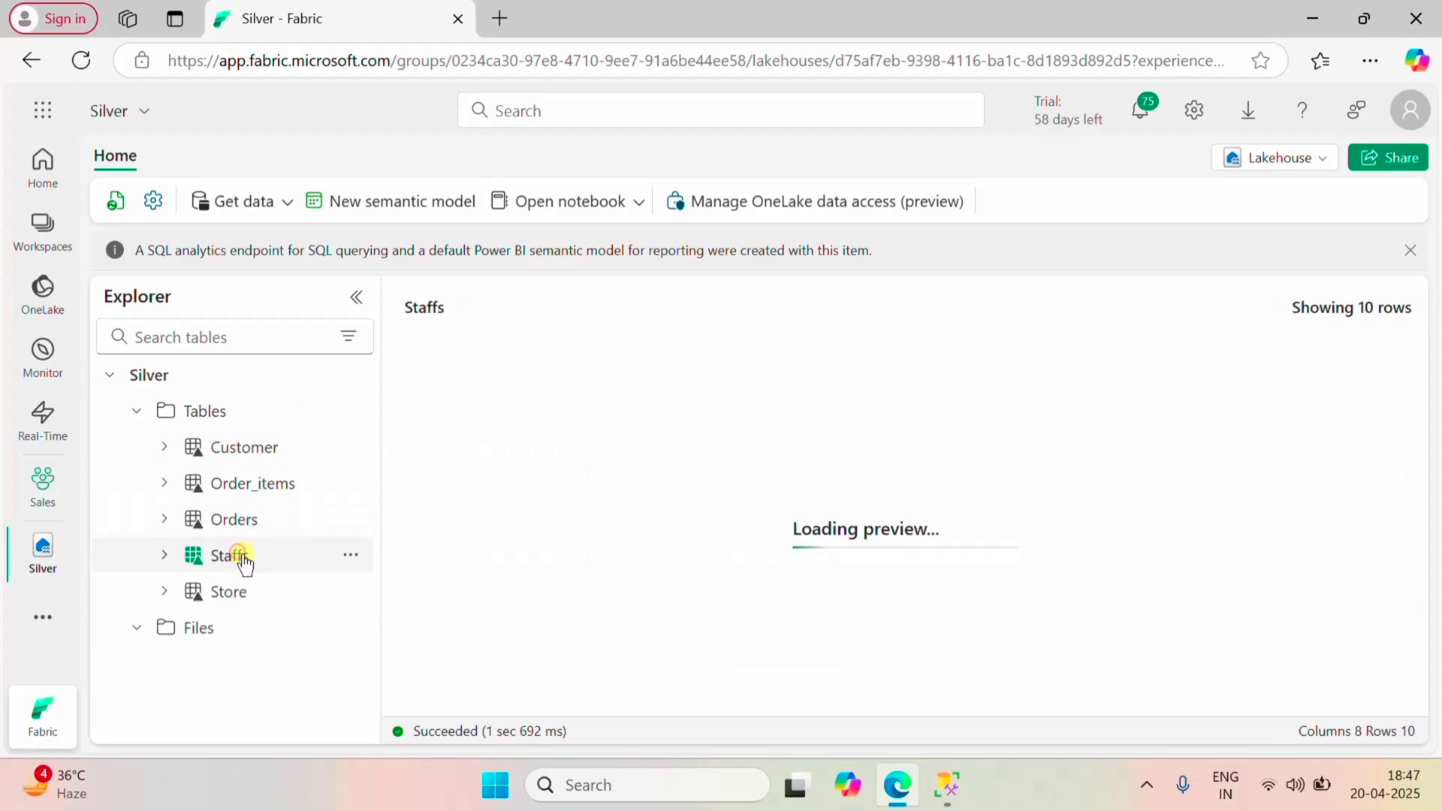
click(239, 593)
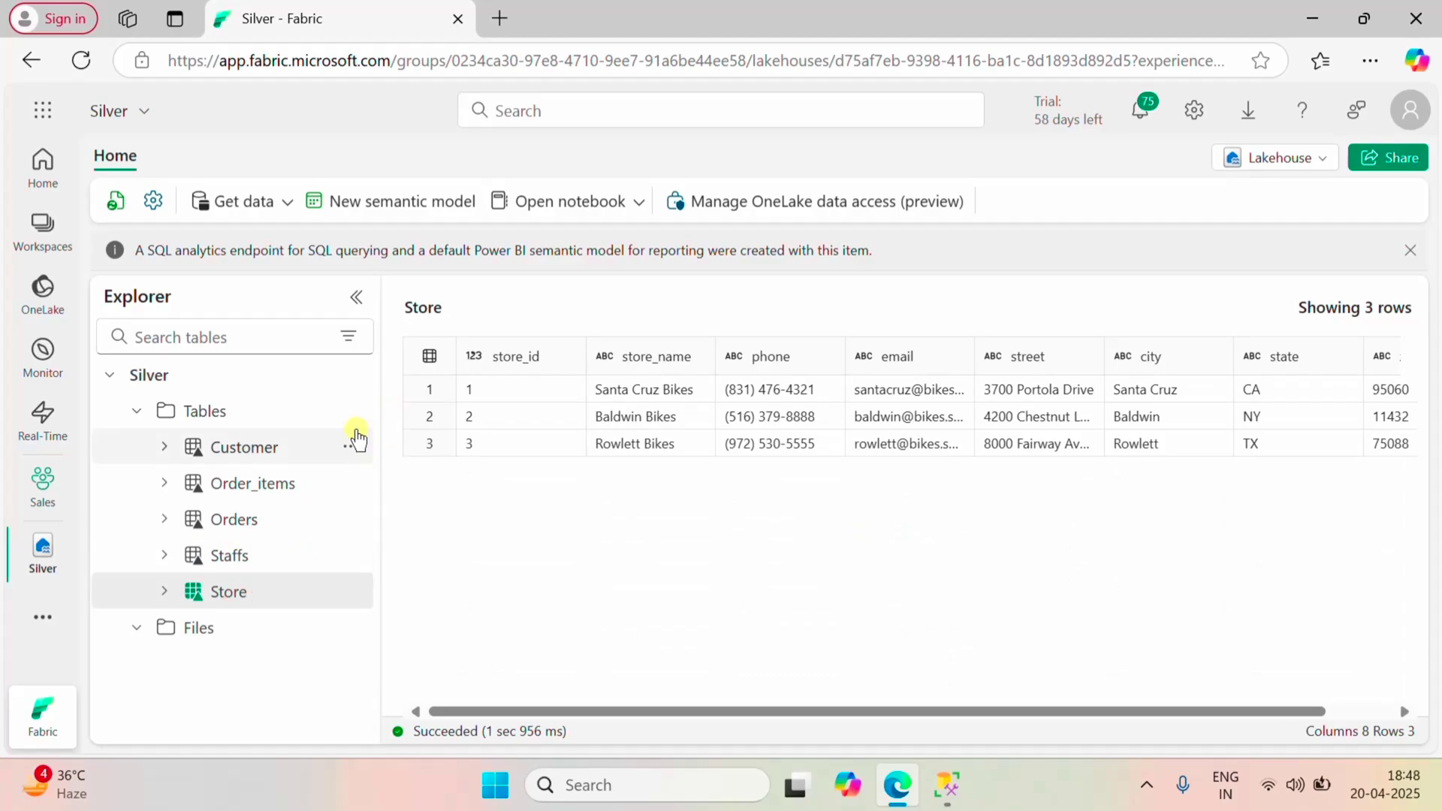
- Create a Direct Lake semantic model named Sales in the Sales workspace with all Silver dbo tables: Customer, Order_items, Orders, Staffs and Store
click(399, 200)
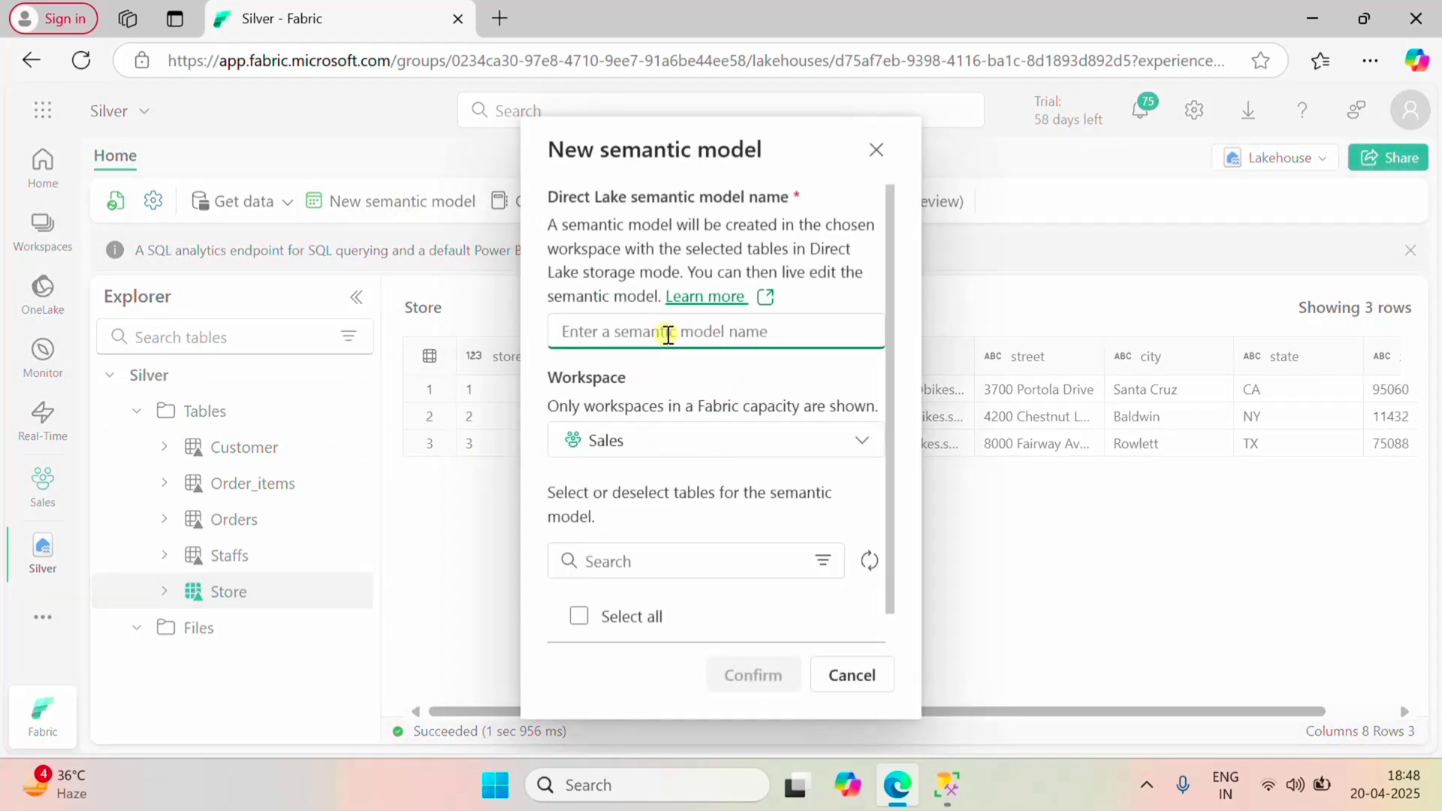
text(Sales)
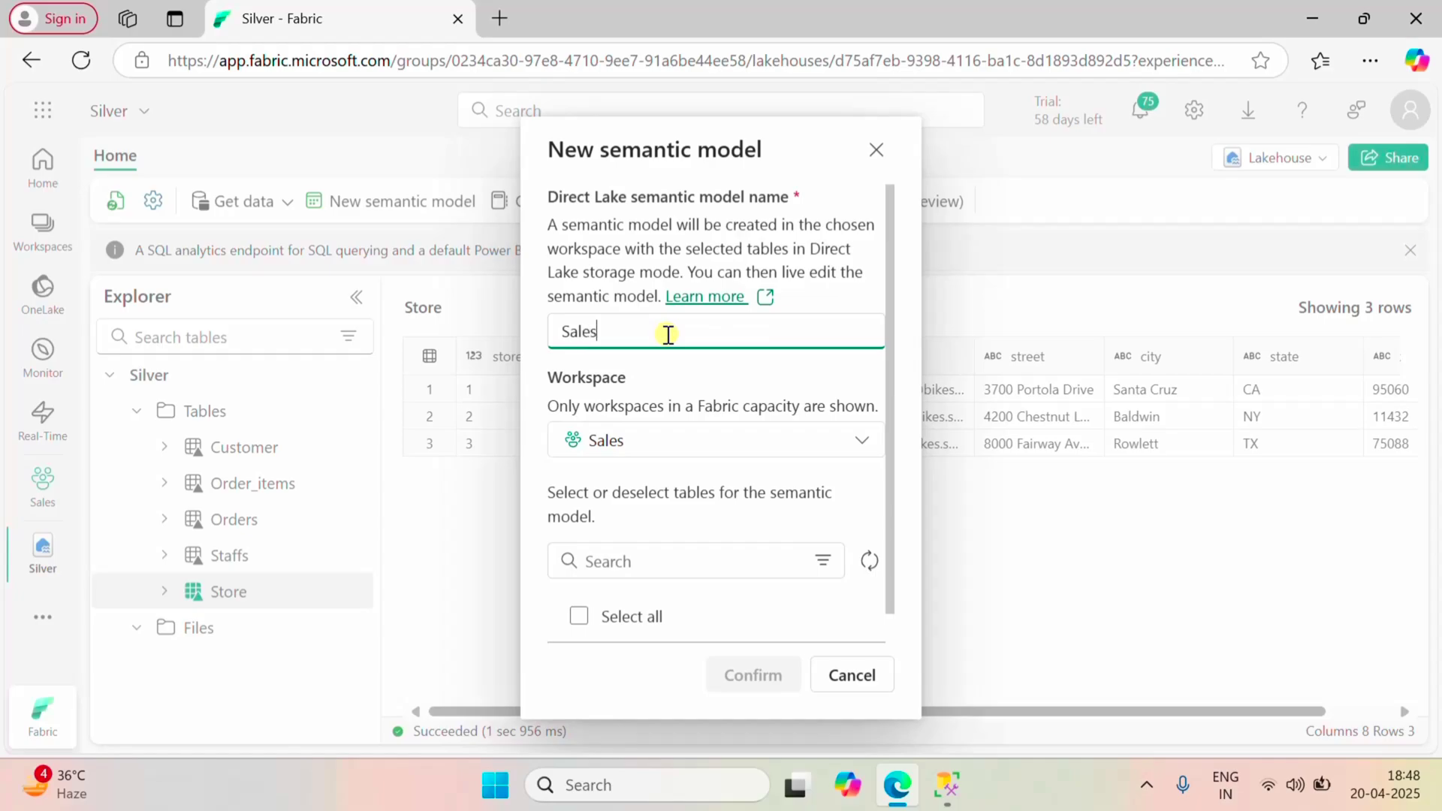
scroll(749, 555, down, 2)
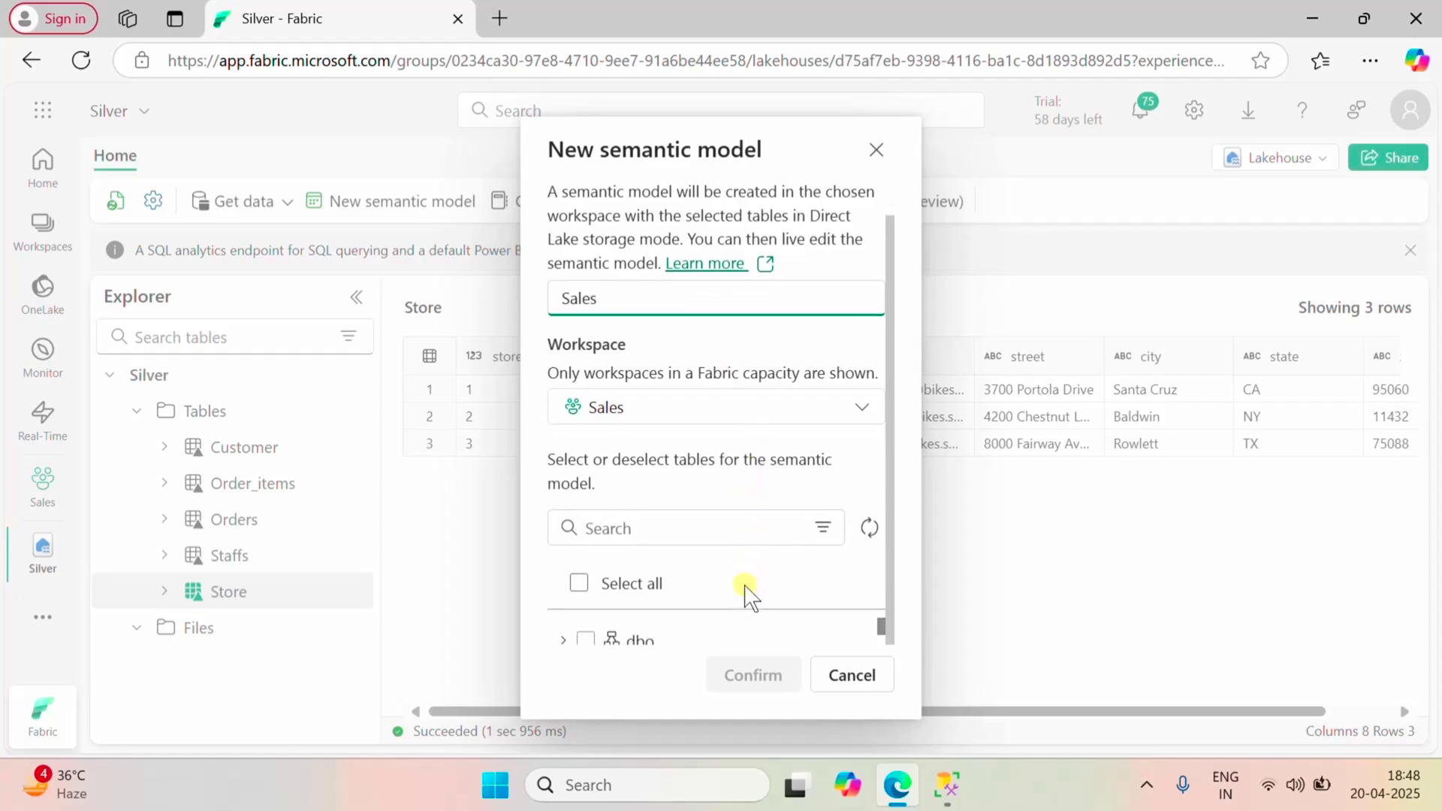
click(578, 584)
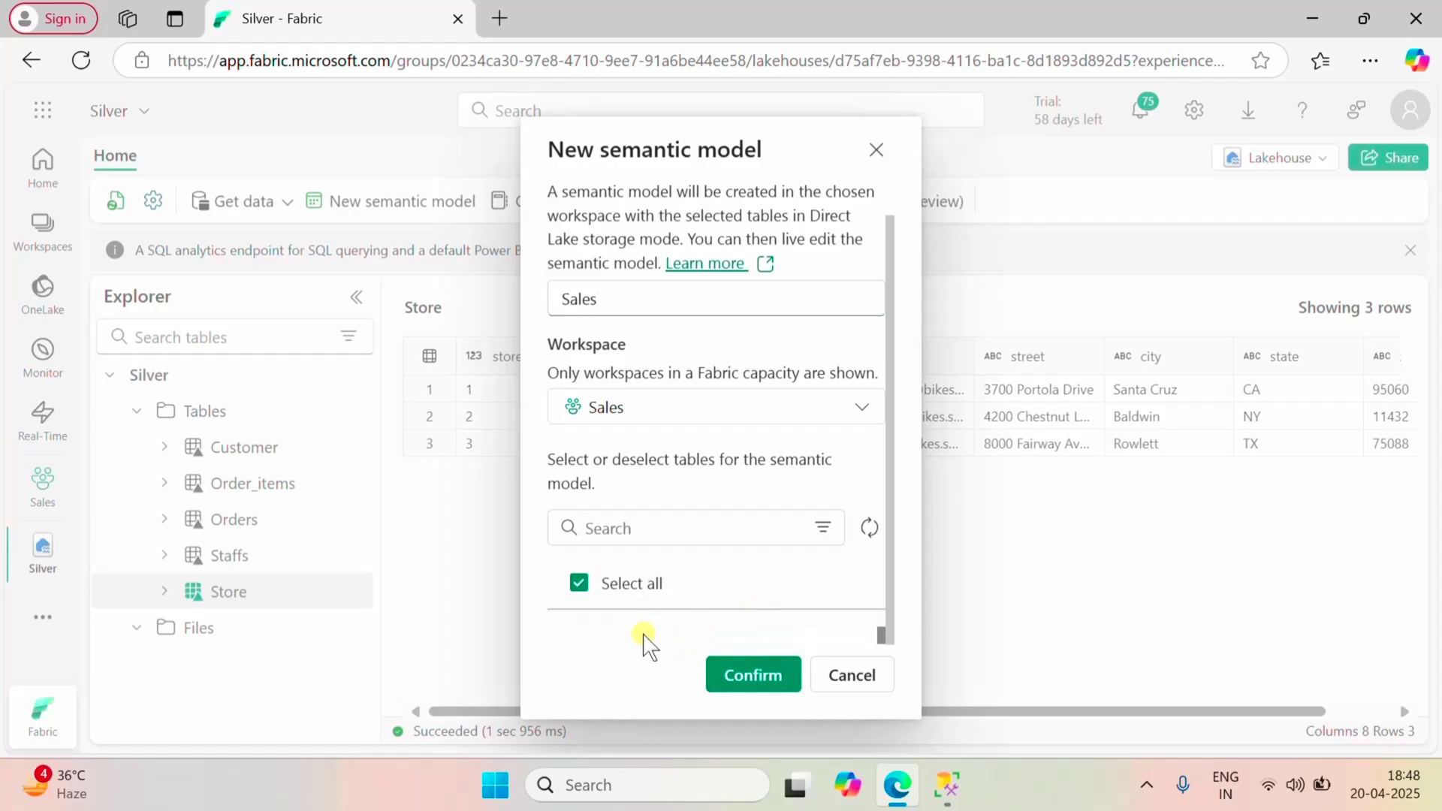
click(563, 639)
scroll(863, 564, down, 2)
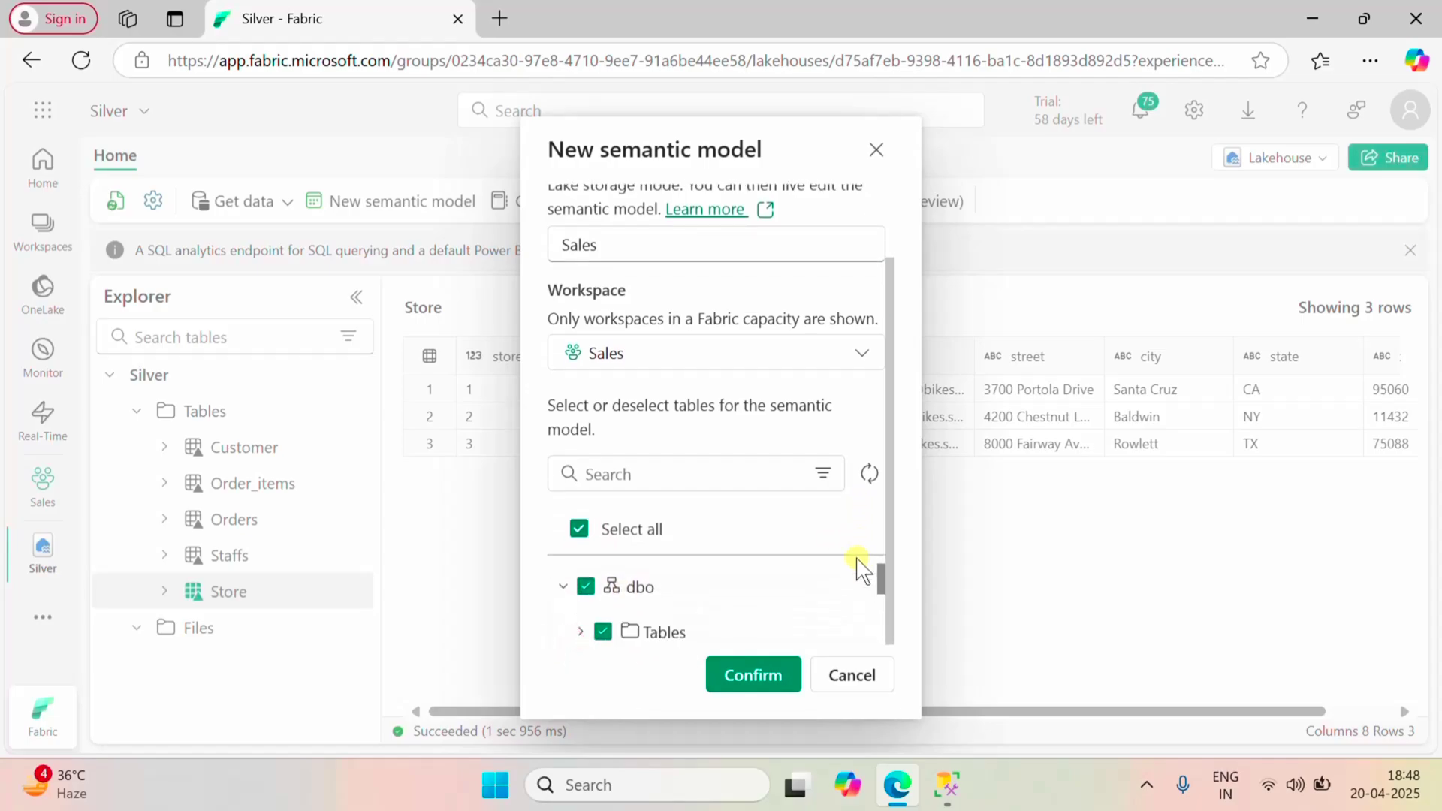
click(582, 634)
scroll(721, 609, down, 5)
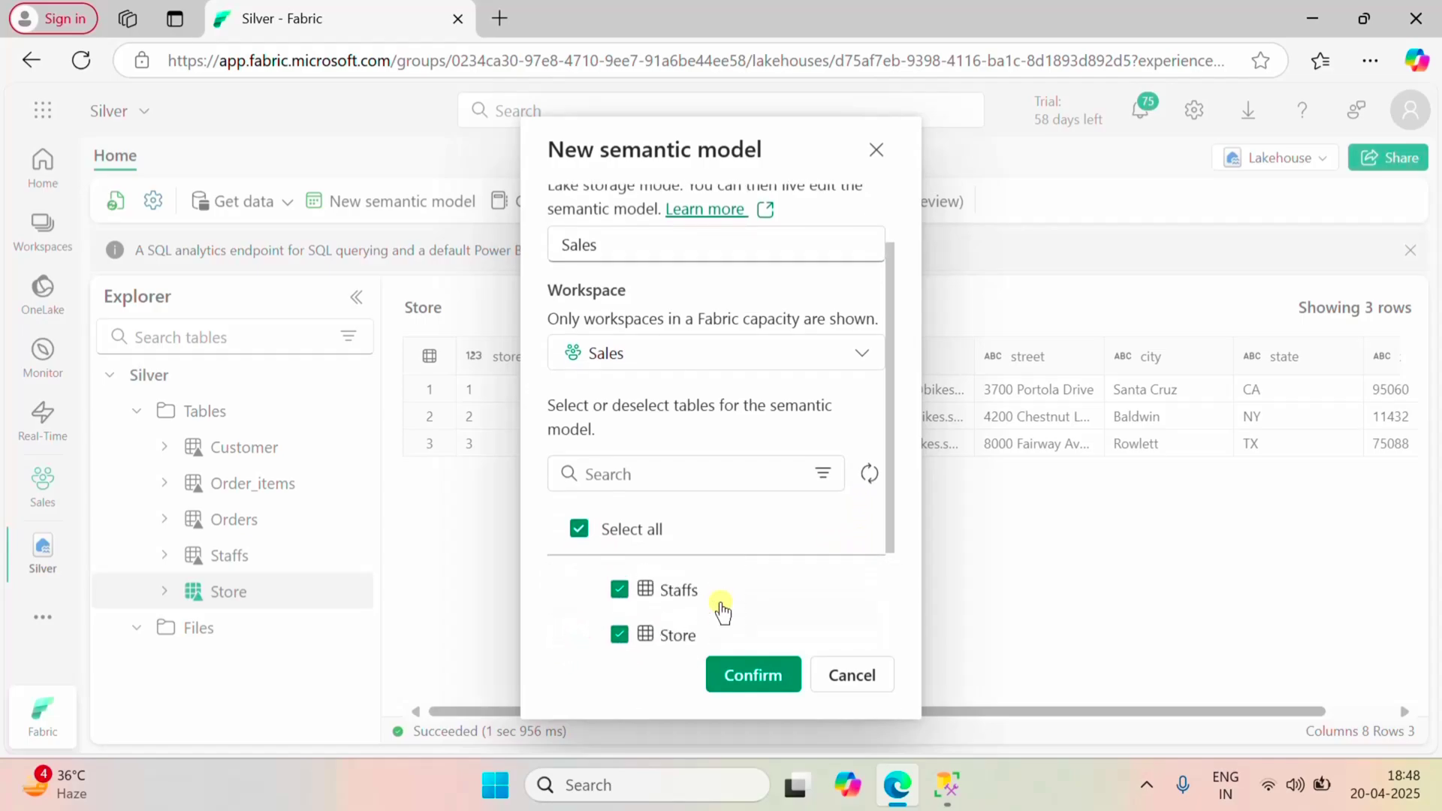
scroll(721, 547, up, 3)
scroll(728, 563, down, 2)
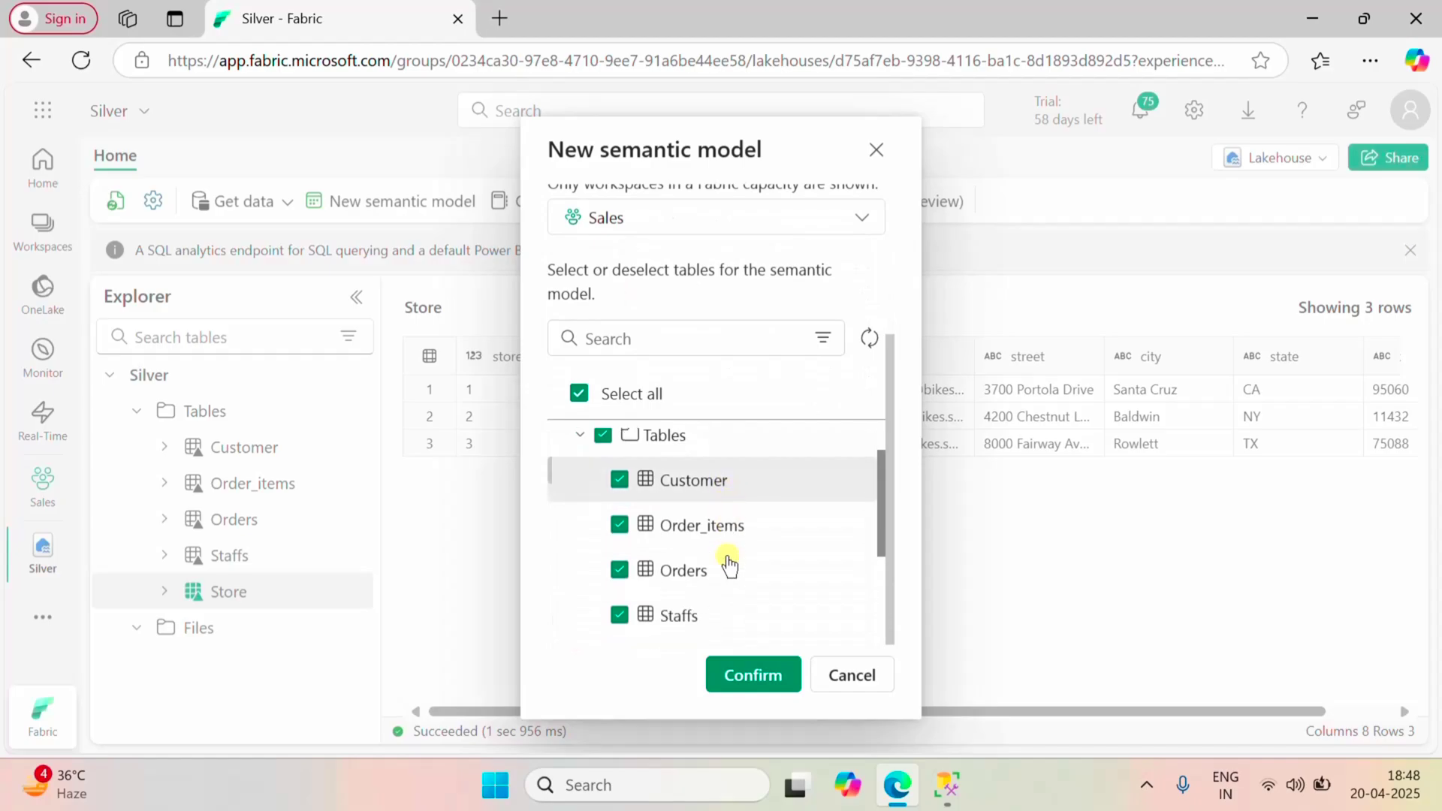
scroll(728, 563, up, 3)
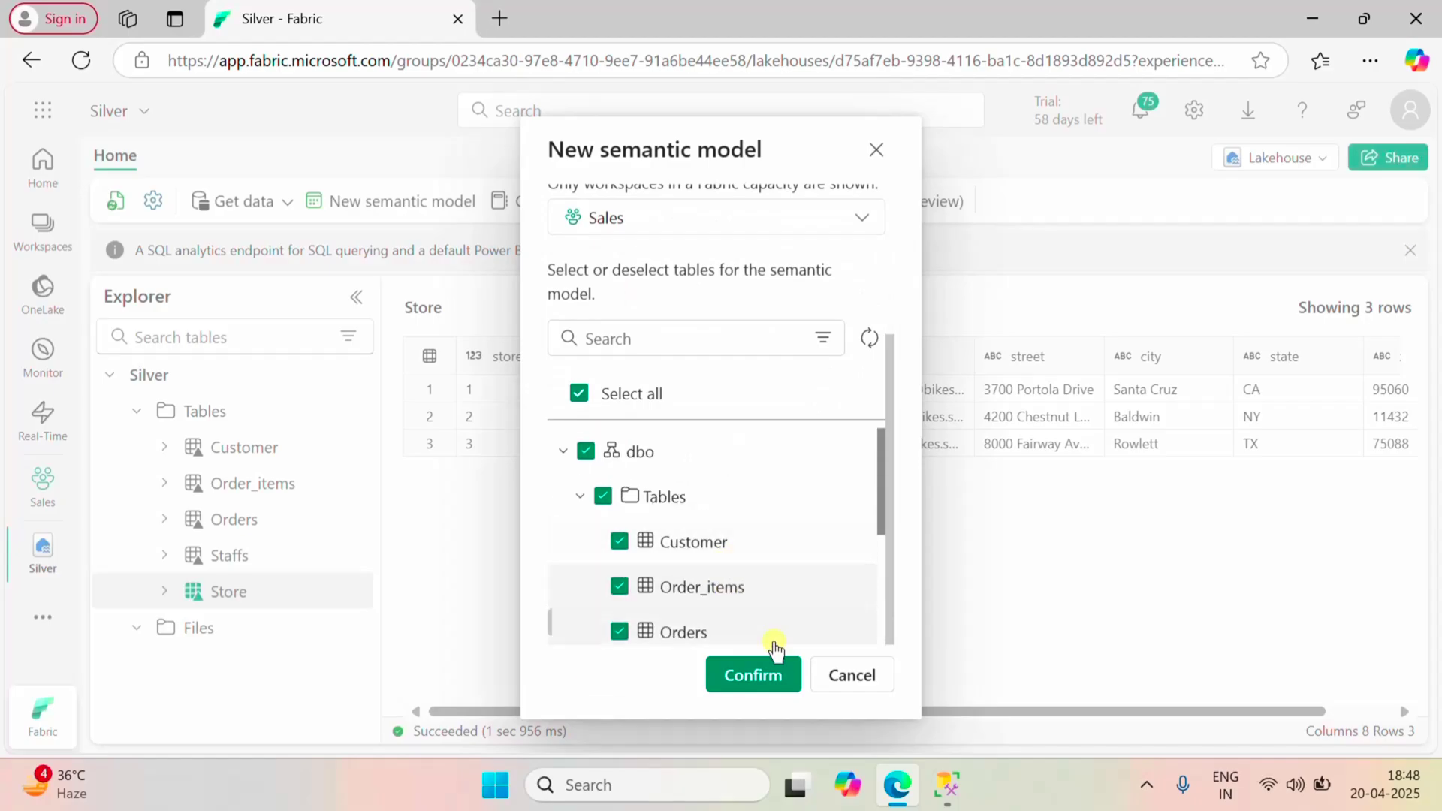
click(751, 679)
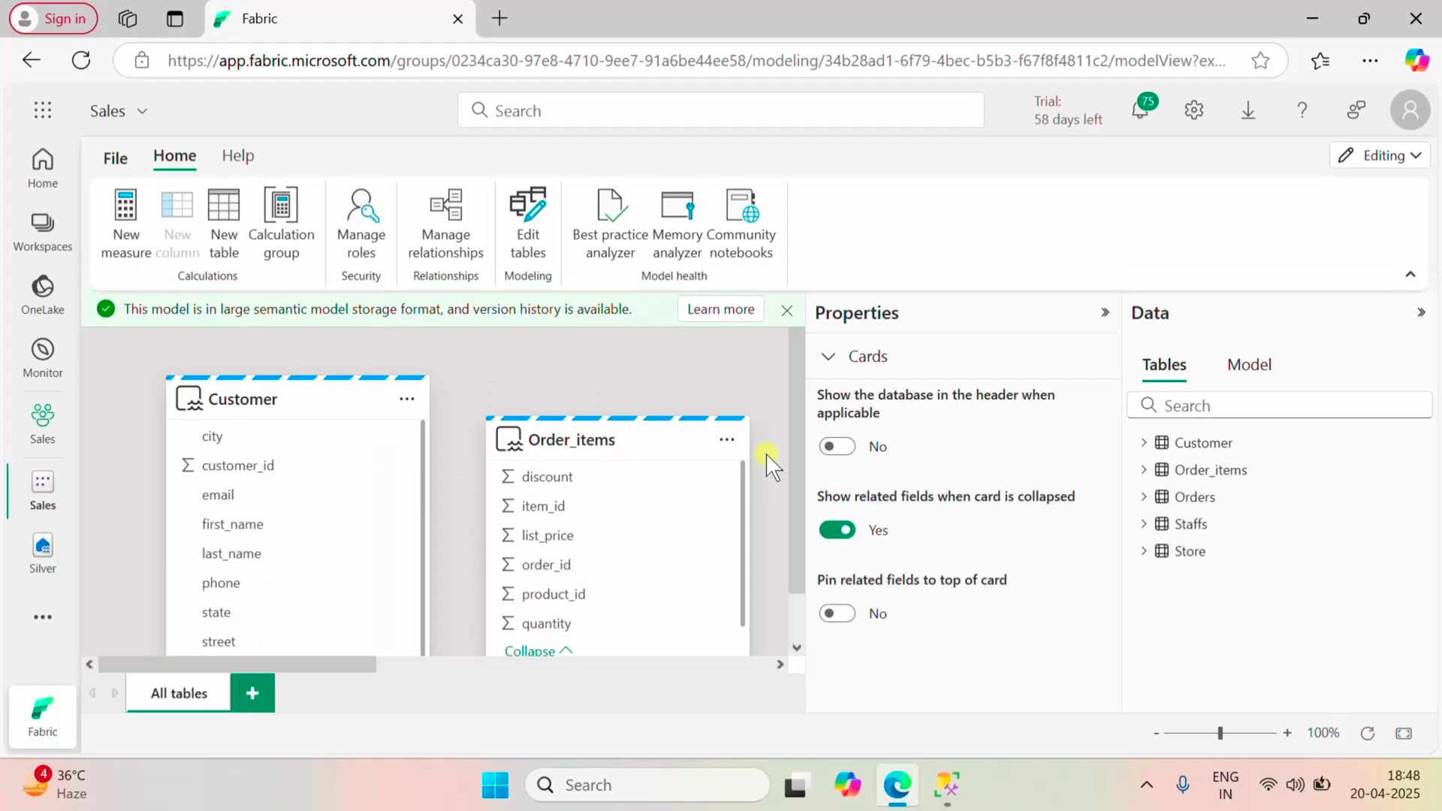
- Rearrange the model diagram so Orders sits slightly lower between Customer and Staffs and Order_items sits below and between Customer and Orders
mouse_move(676, 475)
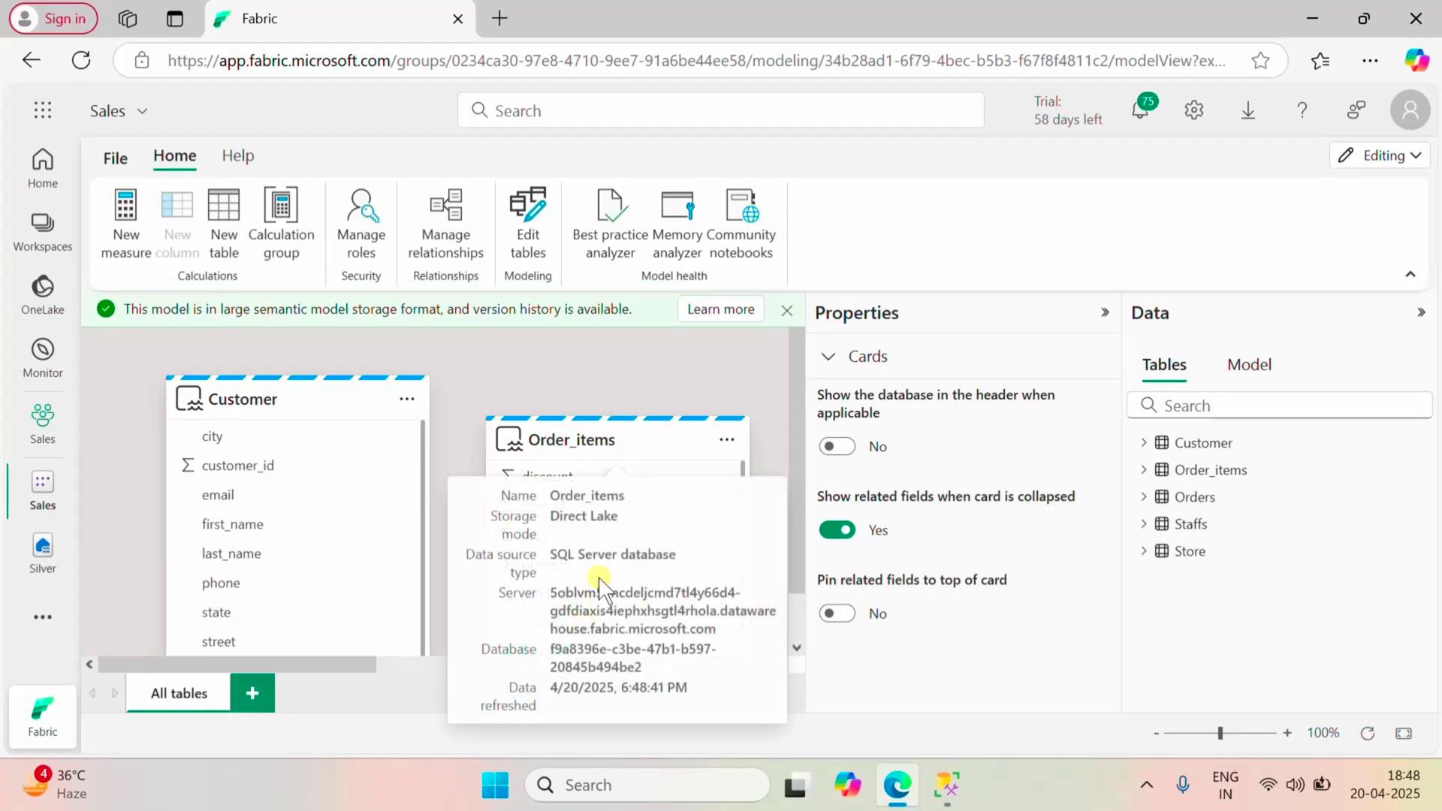
drag(353, 667, 635, 667)
click(1105, 312)
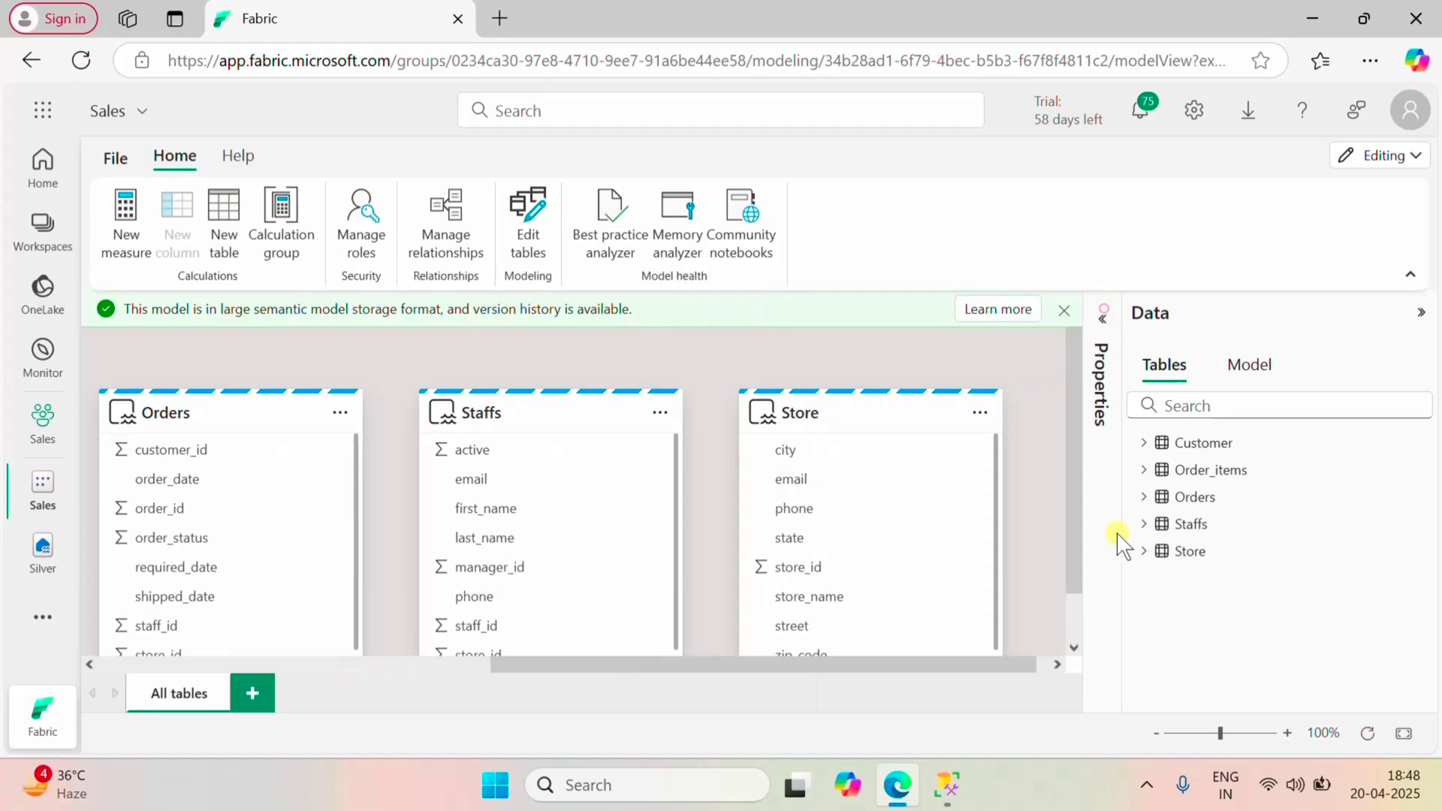
click(1156, 734)
click(1157, 734)
click(1157, 733)
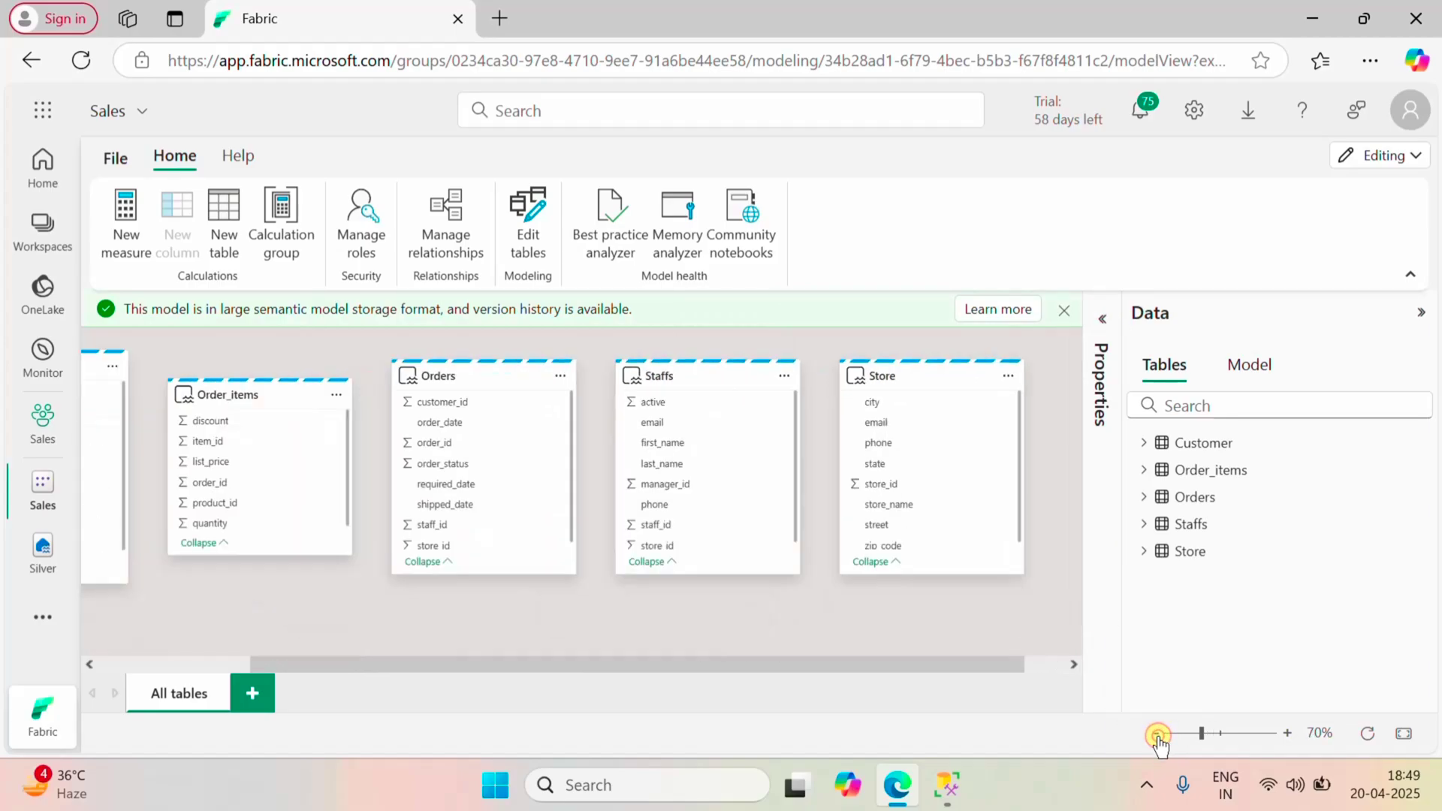
click(1157, 734)
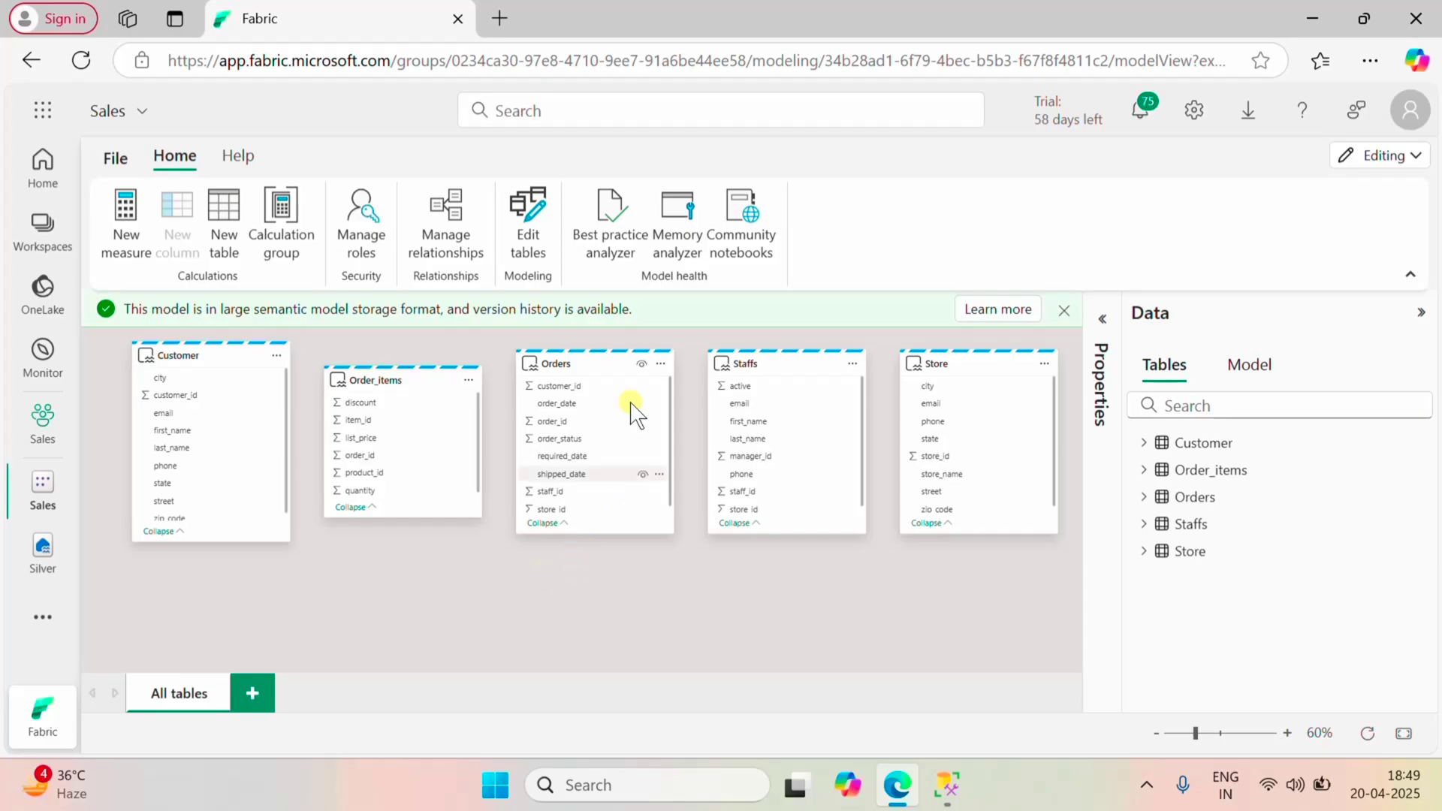
mouse_move(597, 406)
drag(598, 406, 603, 490)
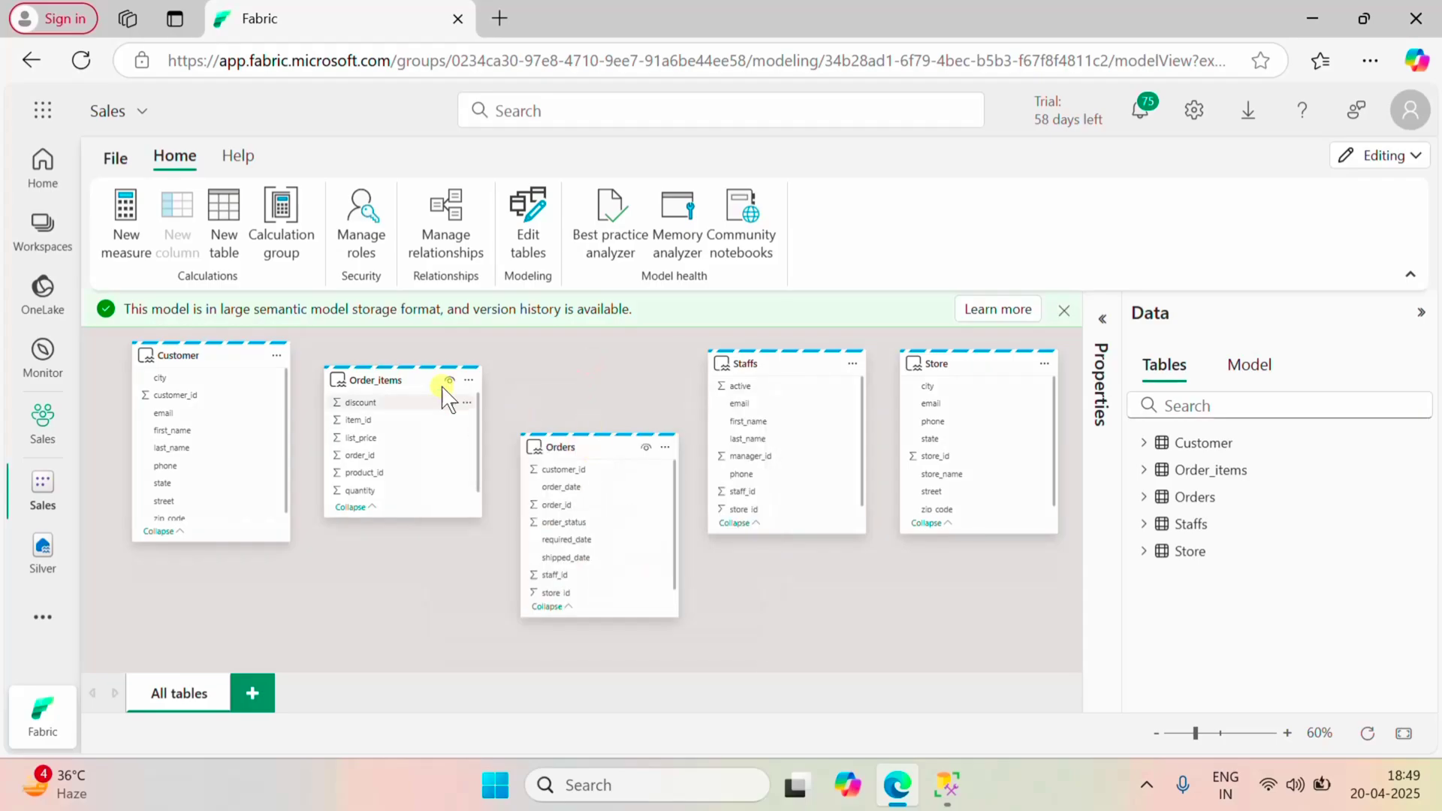
drag(417, 382, 404, 491)
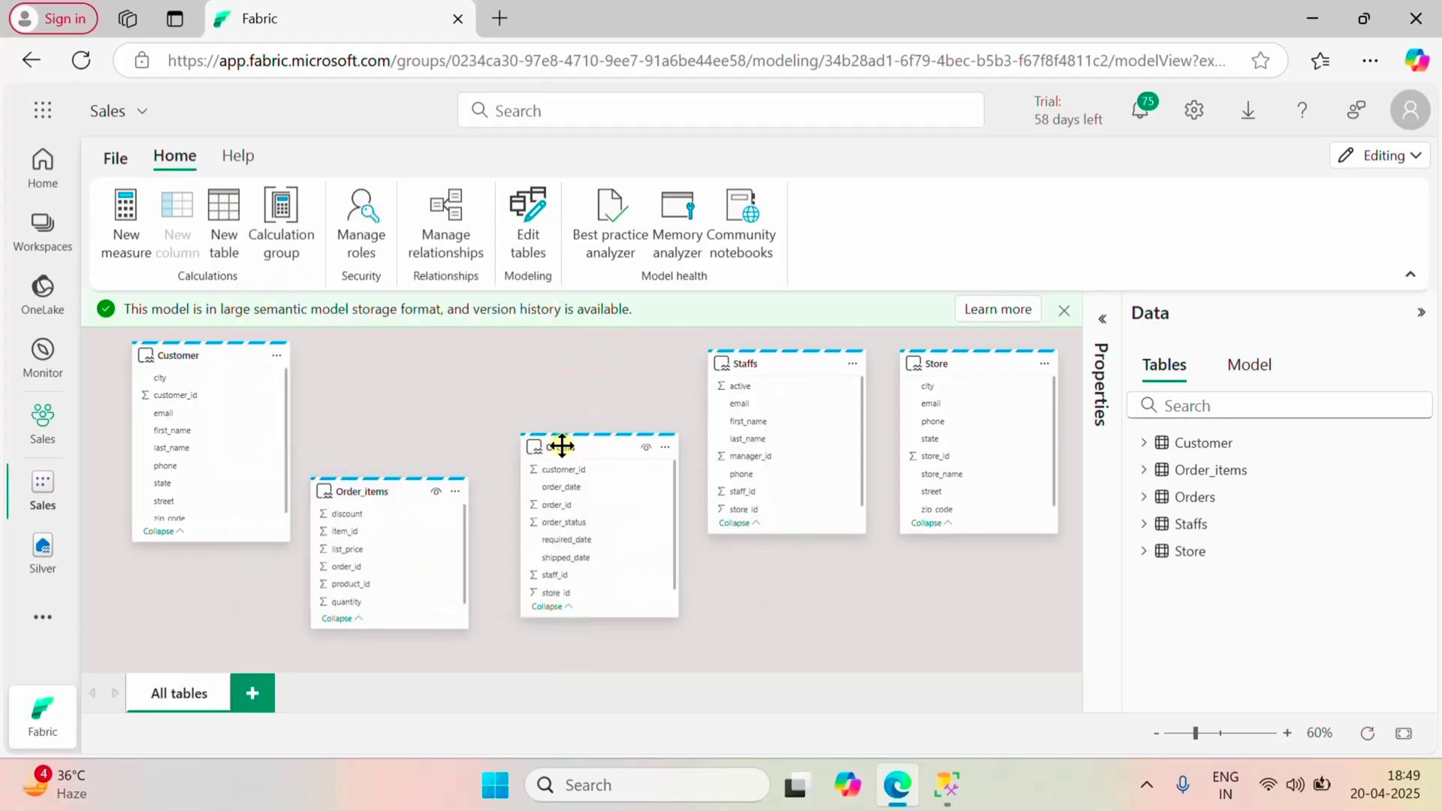
drag(563, 448, 566, 438)
mouse_move(566, 438)
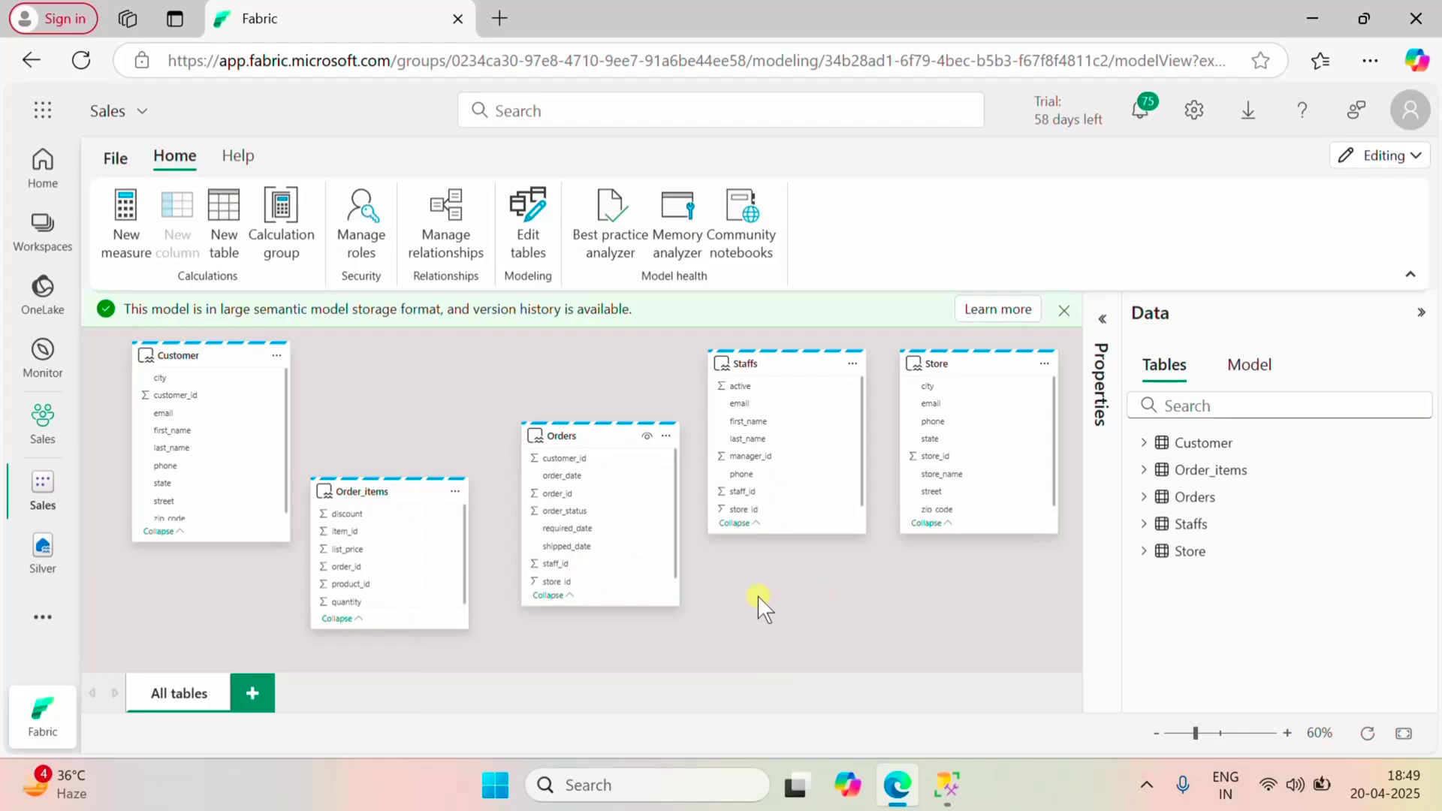
drag(585, 436, 619, 539)
drag(381, 487, 378, 507)
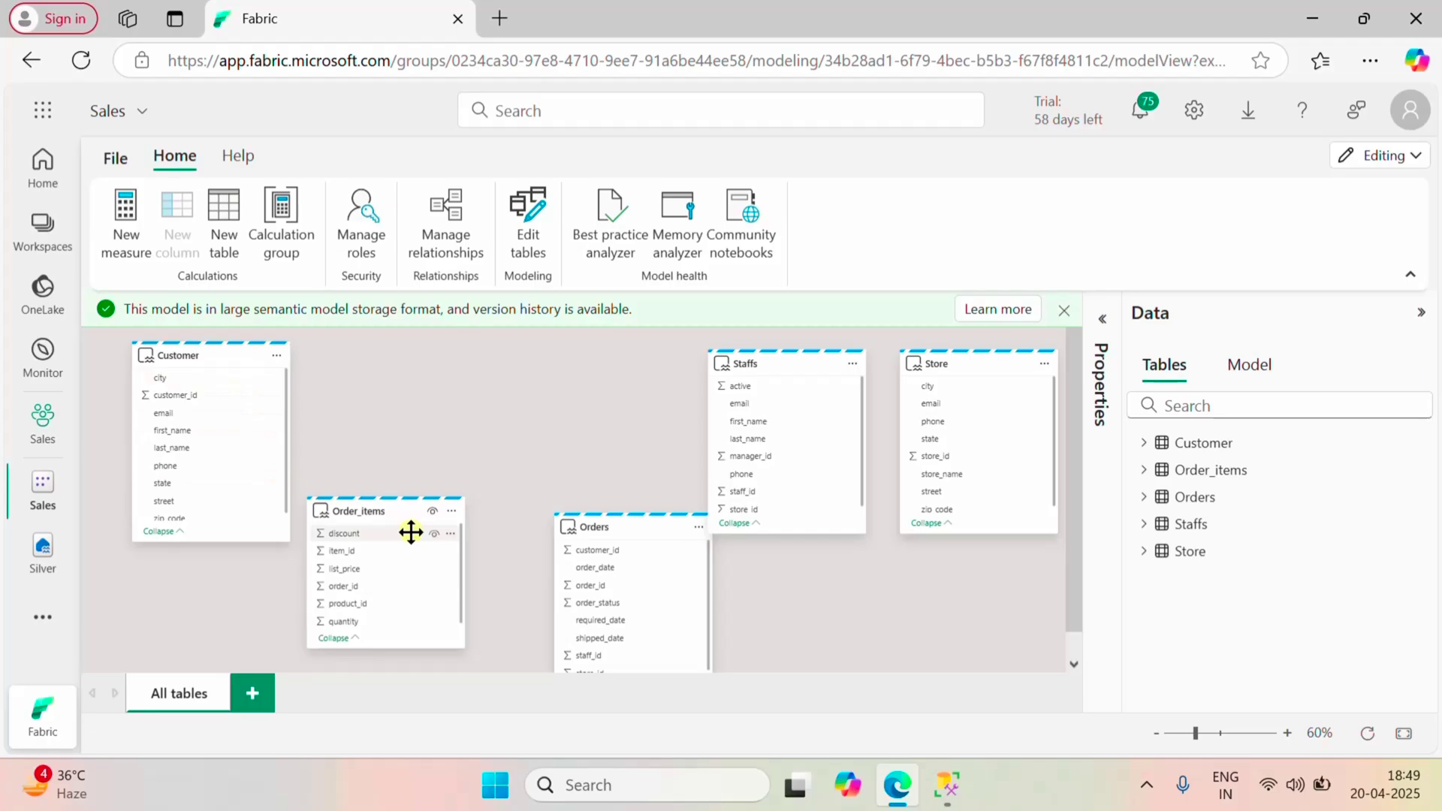
drag(633, 517, 582, 386)
drag(394, 505, 400, 554)
- Create an active one-to-many relationship from customer_id in Customer to customer_id in Orders, with single cross-filter direction
drag(198, 396, 554, 424)
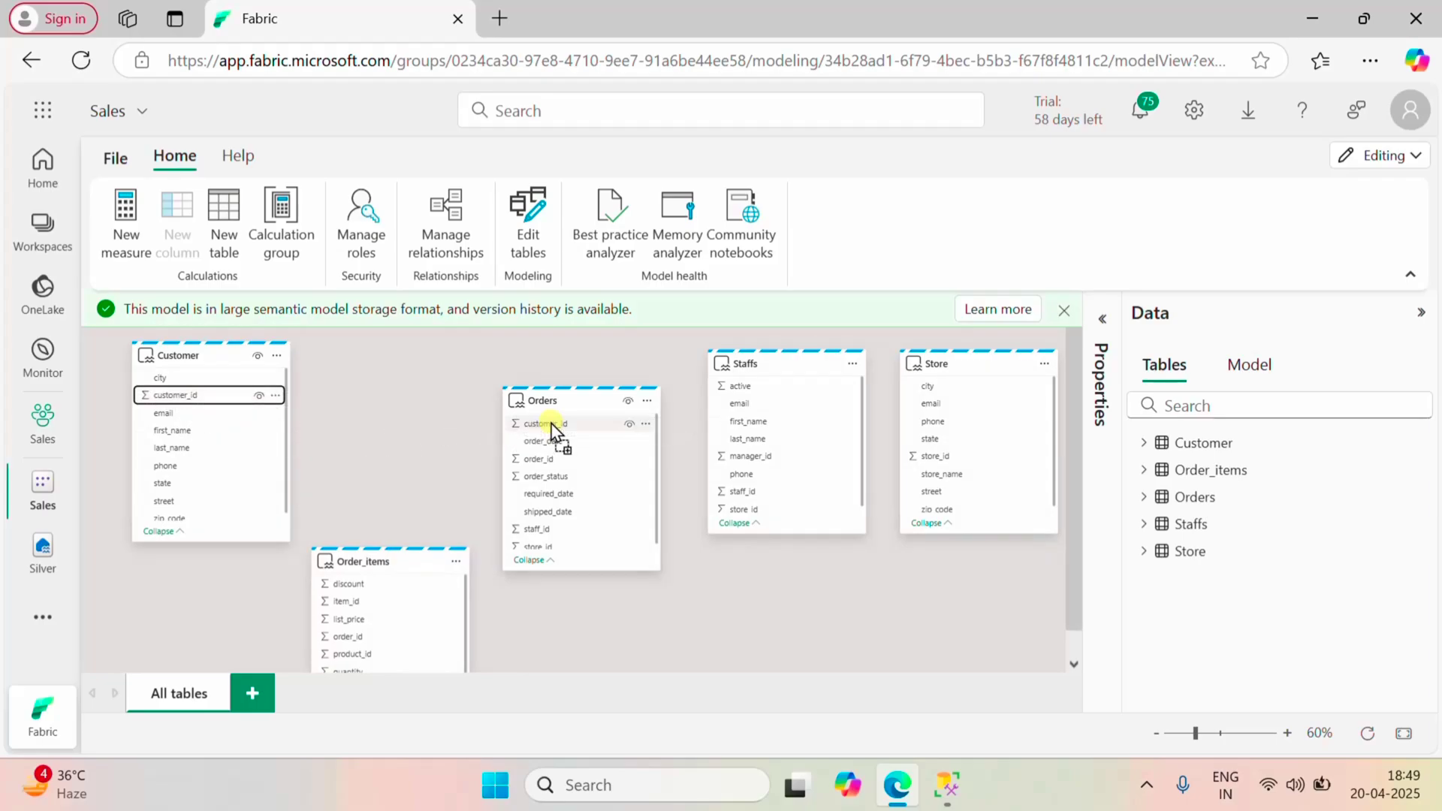
scroll(717, 465, down, 3)
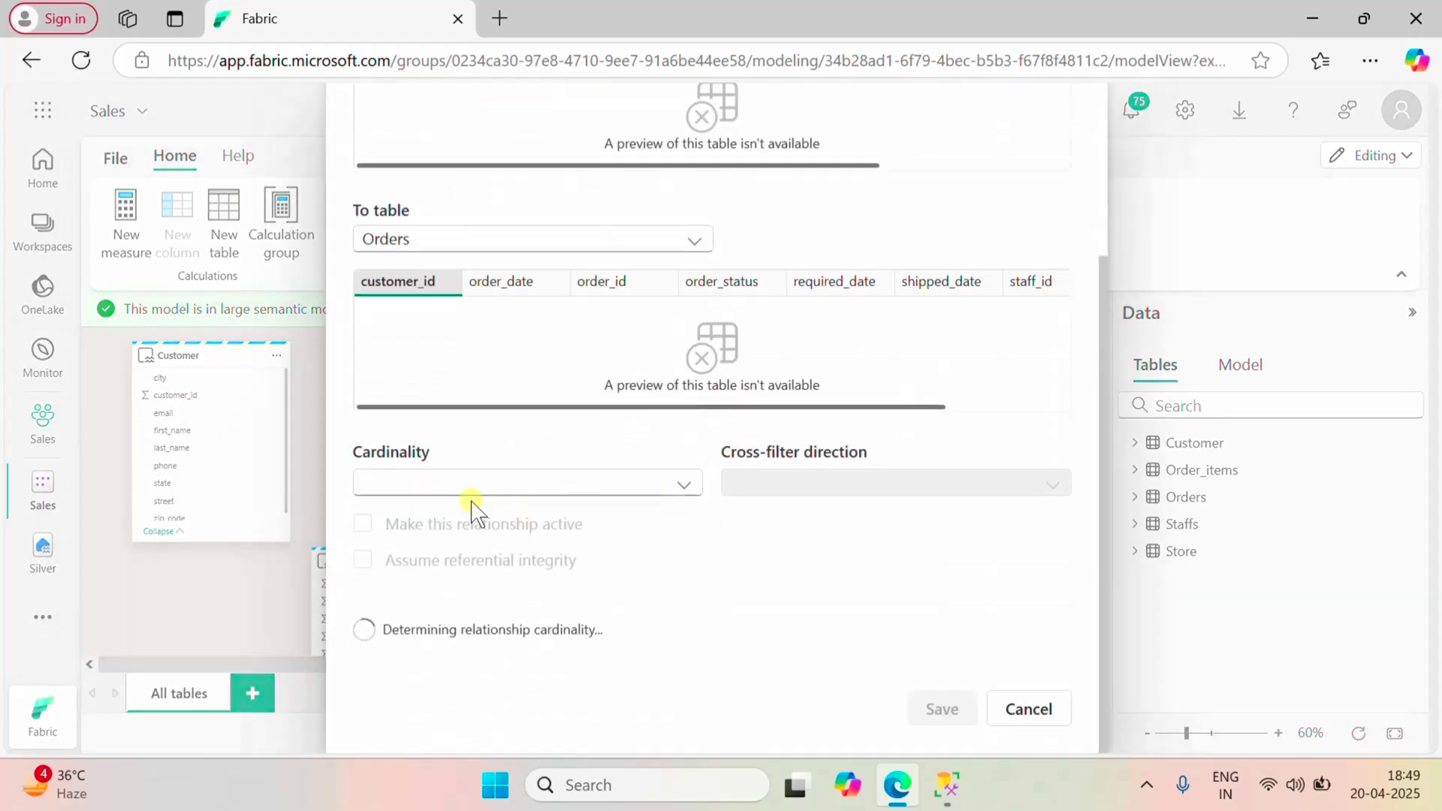
click(674, 486)
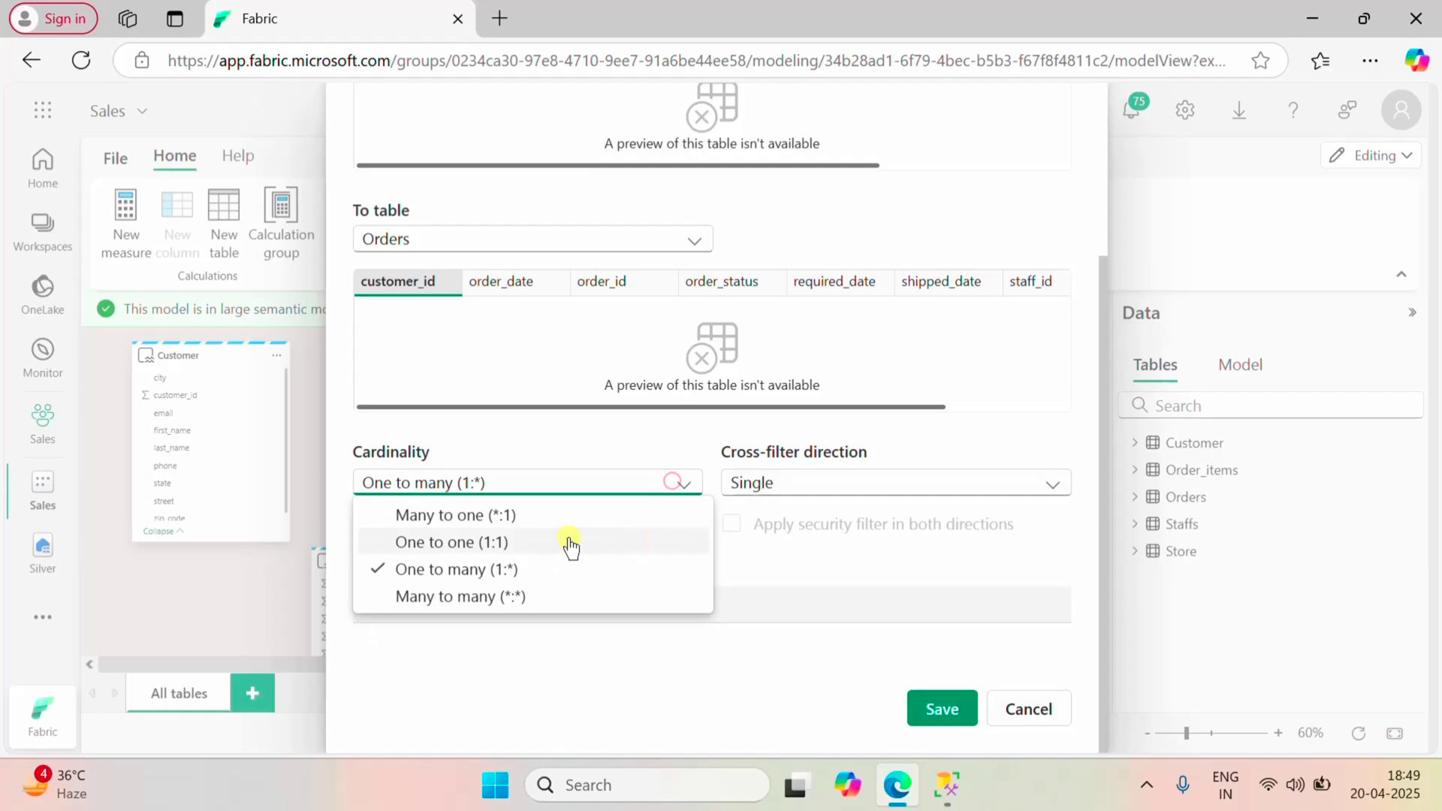
click(624, 437)
click(944, 698)
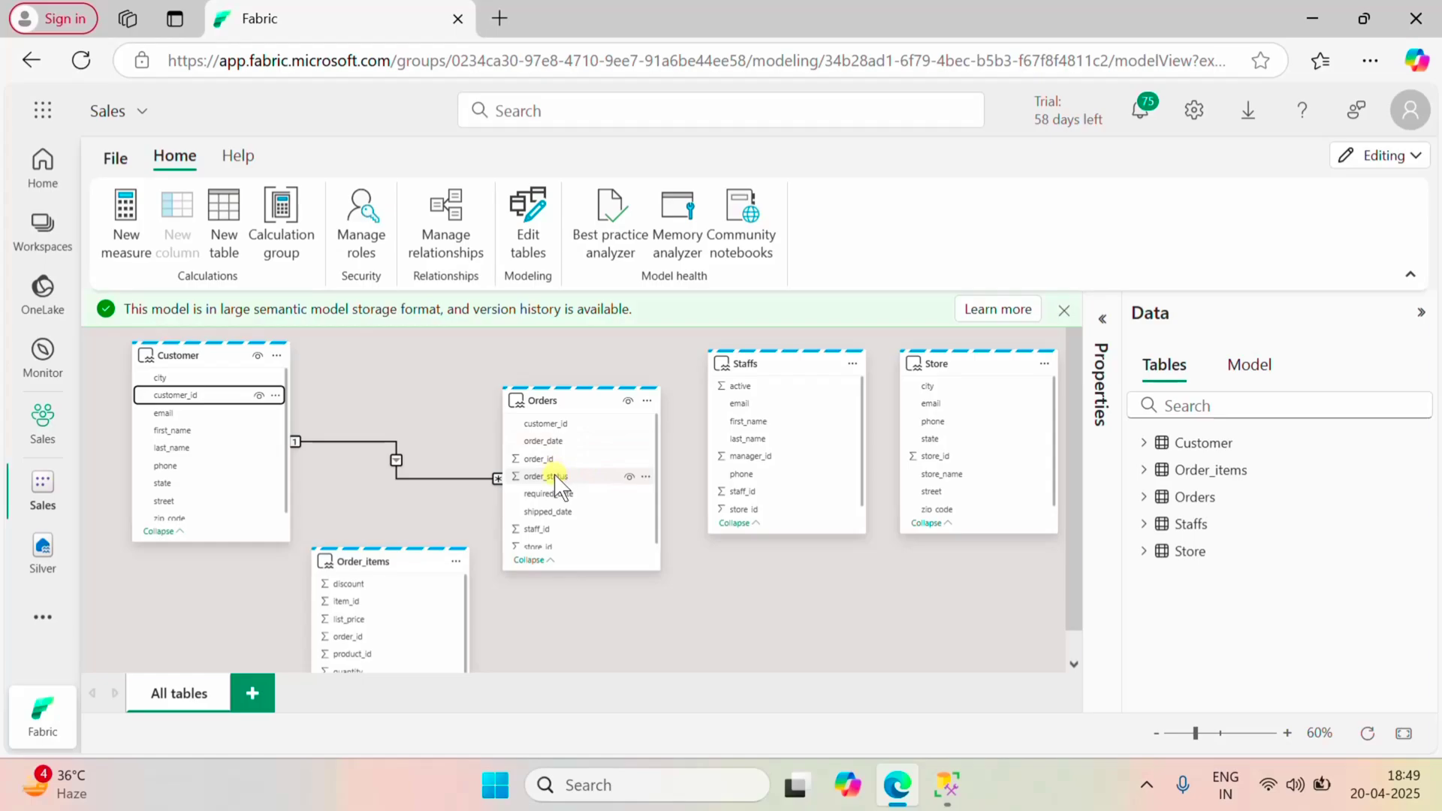
- Shift the Order_items table up slightly and create an active one-to-many relationship from order_id in Orders to order_id in Order_items
drag(370, 555, 362, 532)
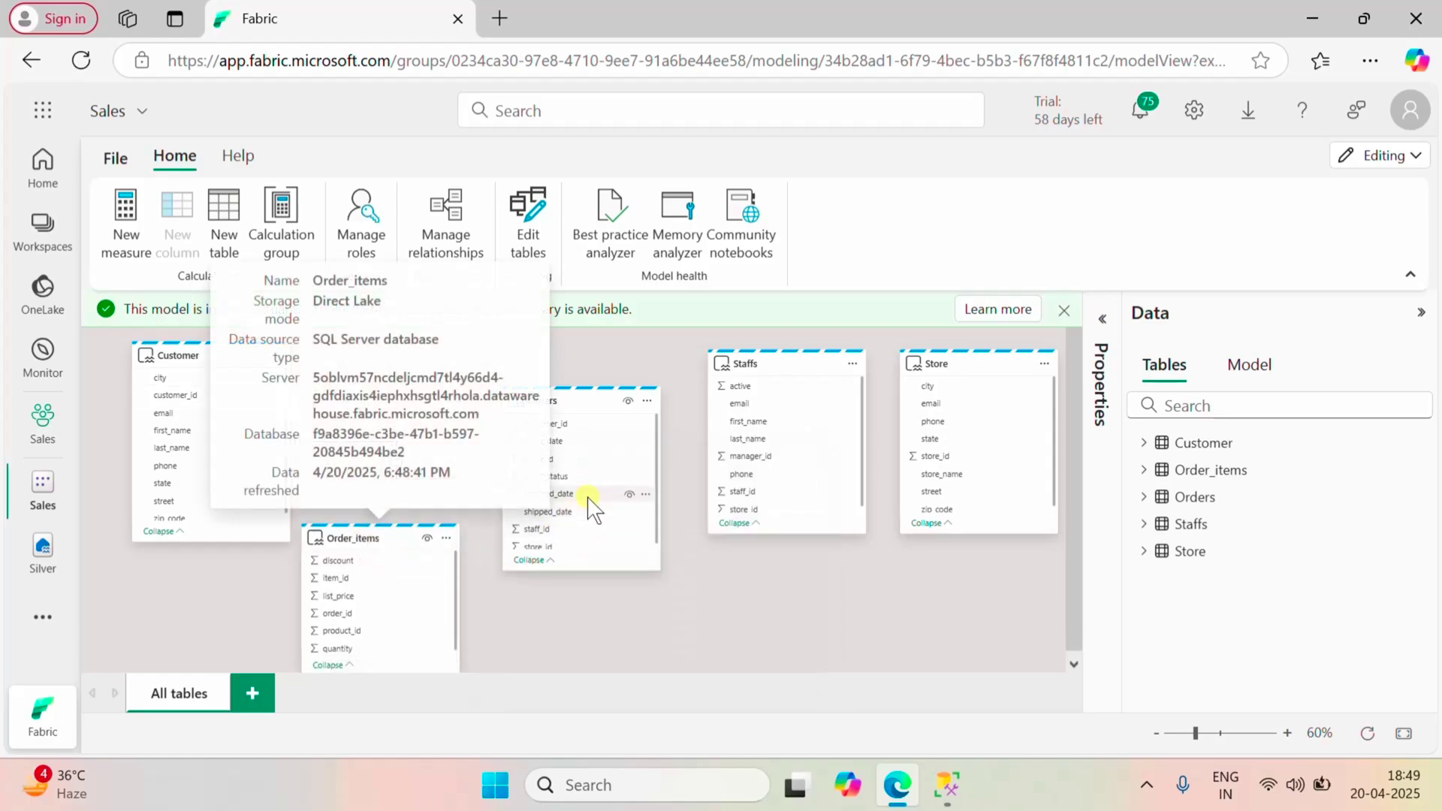
drag(564, 459, 415, 623)
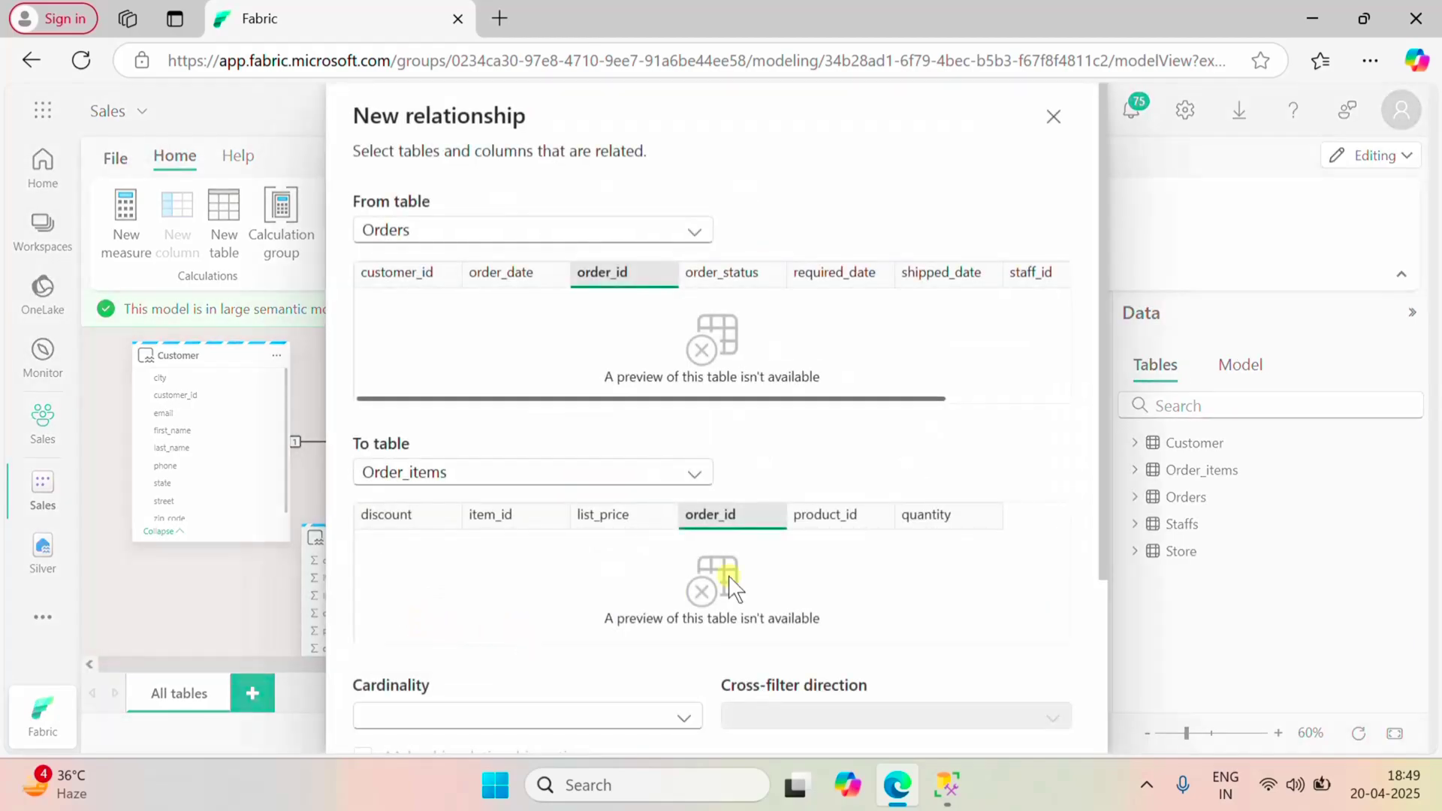
scroll(878, 569, down, 3)
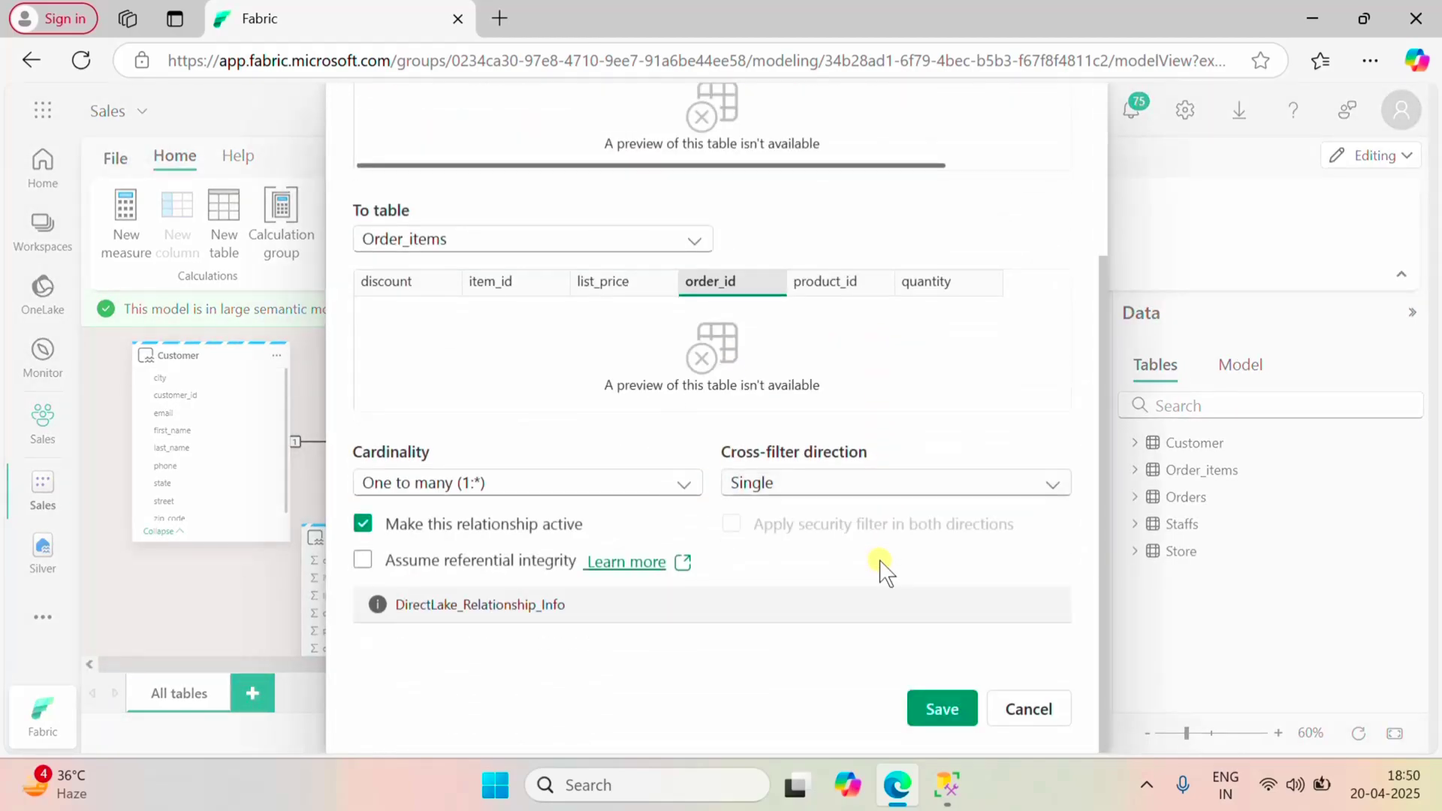
click(943, 709)
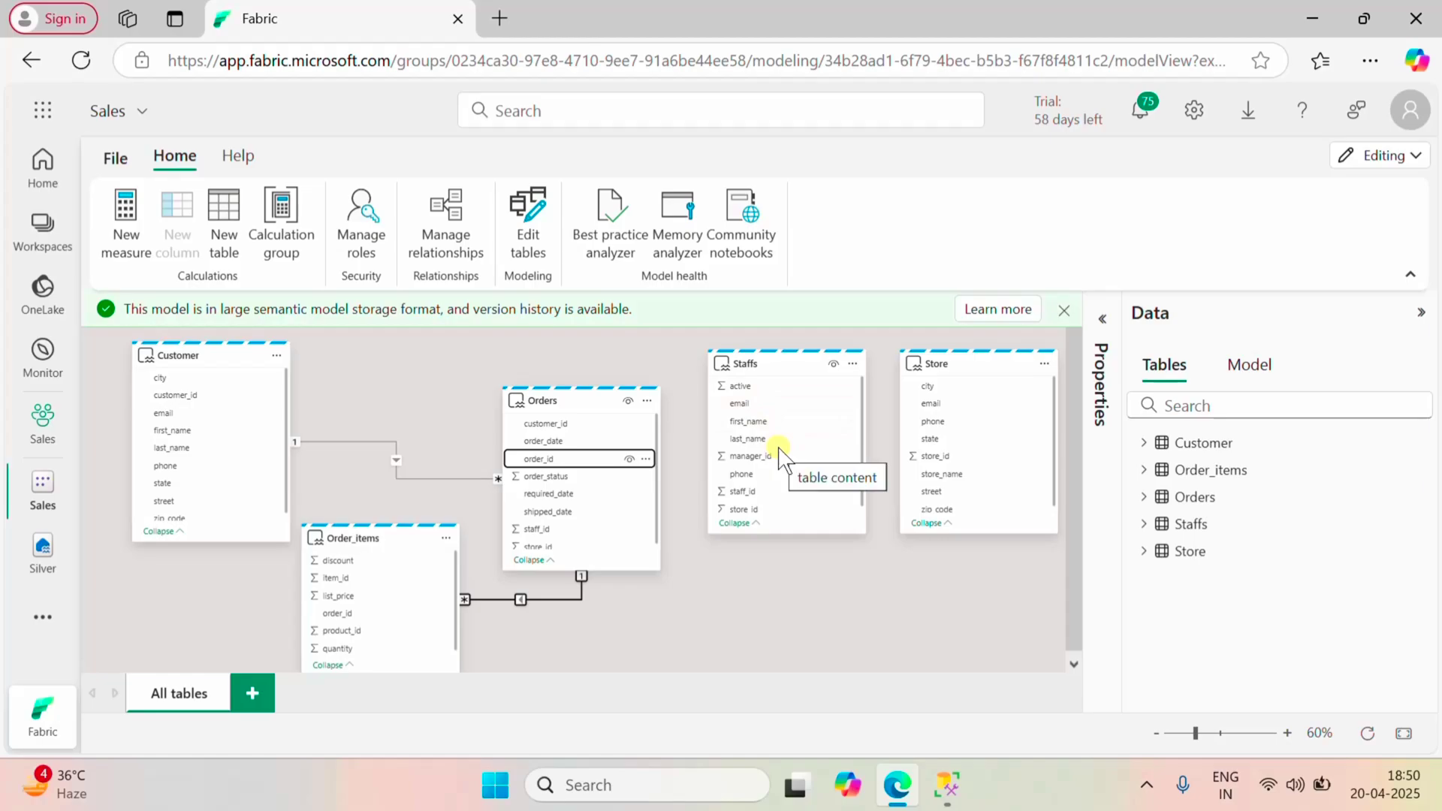
- Create an active one-to-many relationship from staff_id in Staffs to staff_id in Orders, with single cross-filter direction
scroll(792, 470, down, 1)
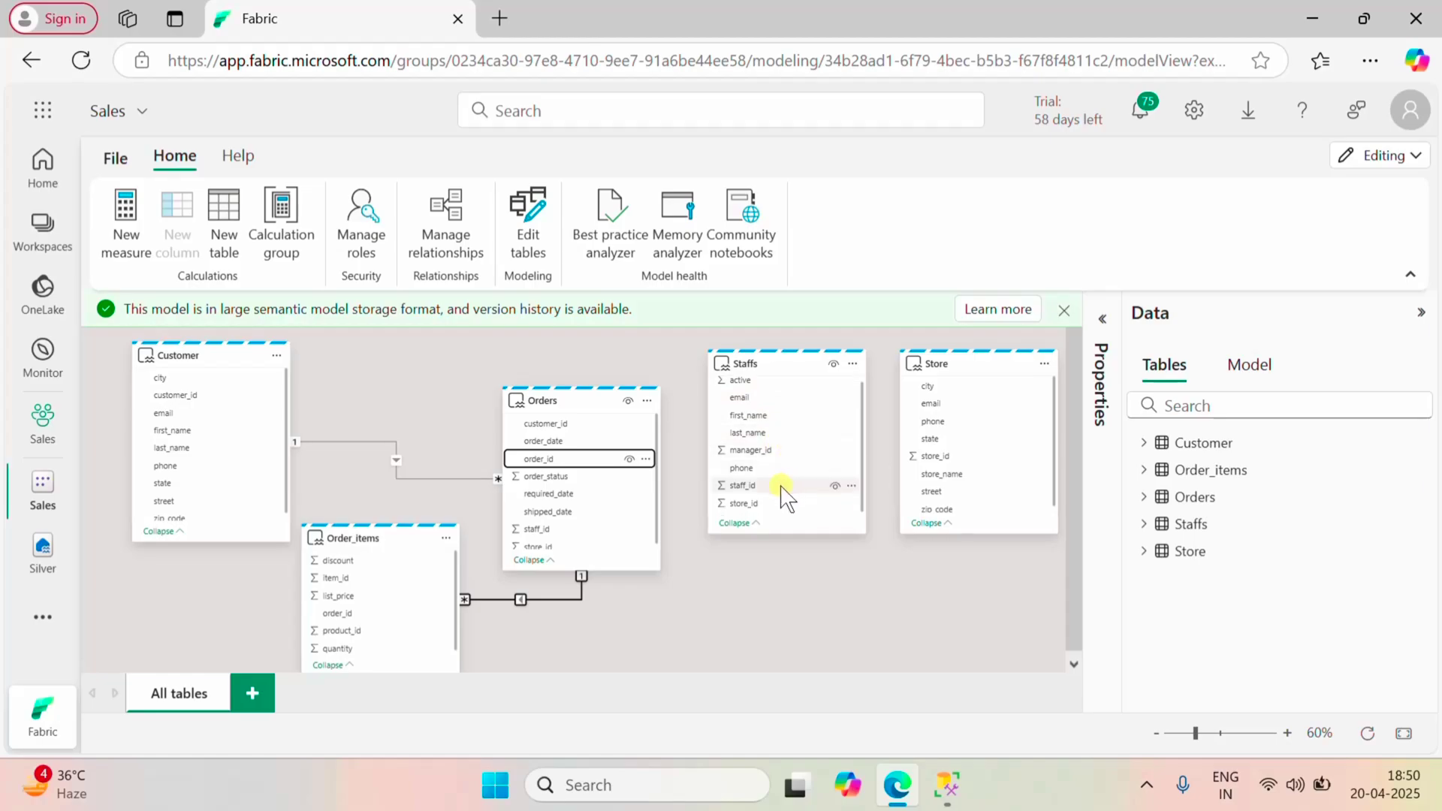
scroll(623, 507, down, 1)
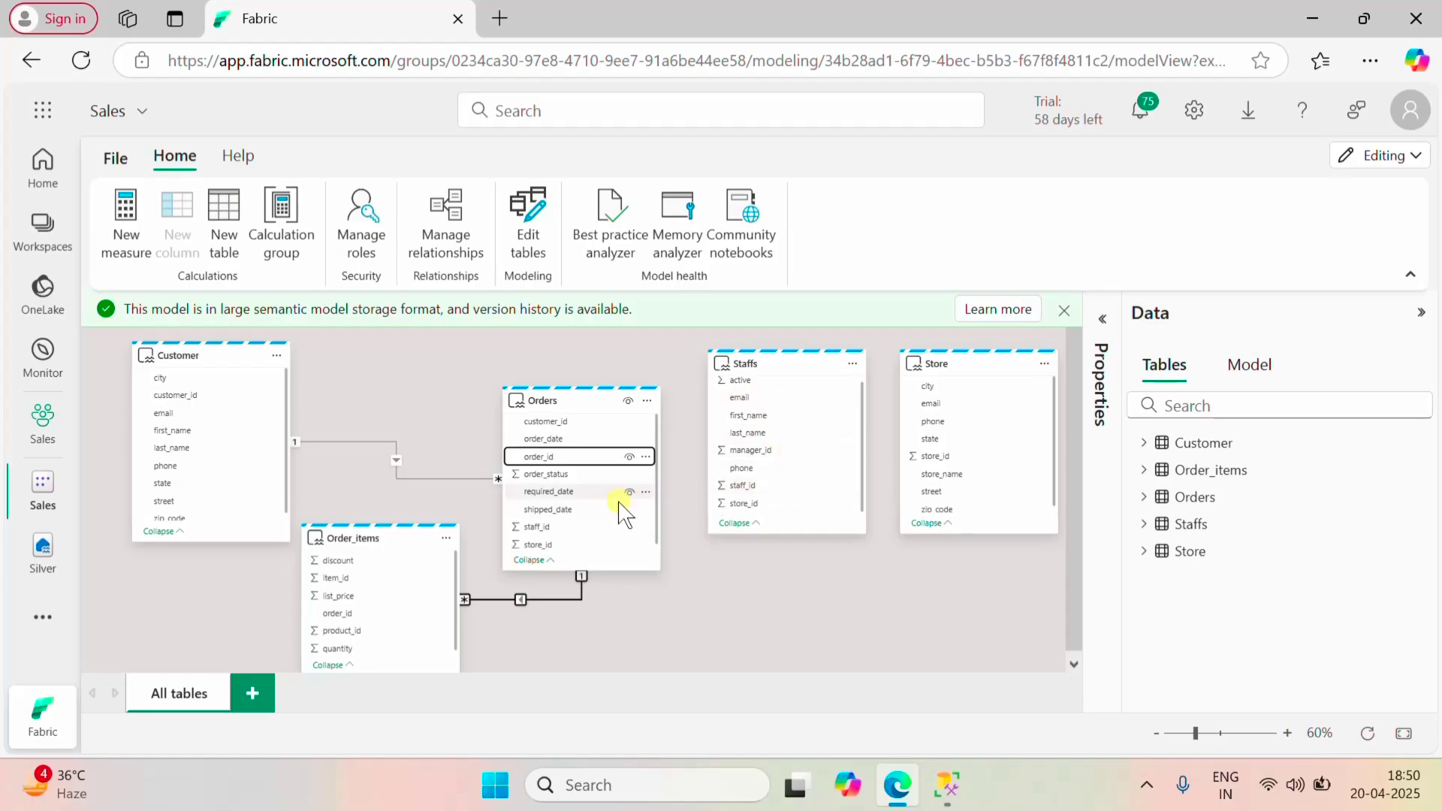
drag(763, 485, 611, 521)
scroll(926, 571, down, 3)
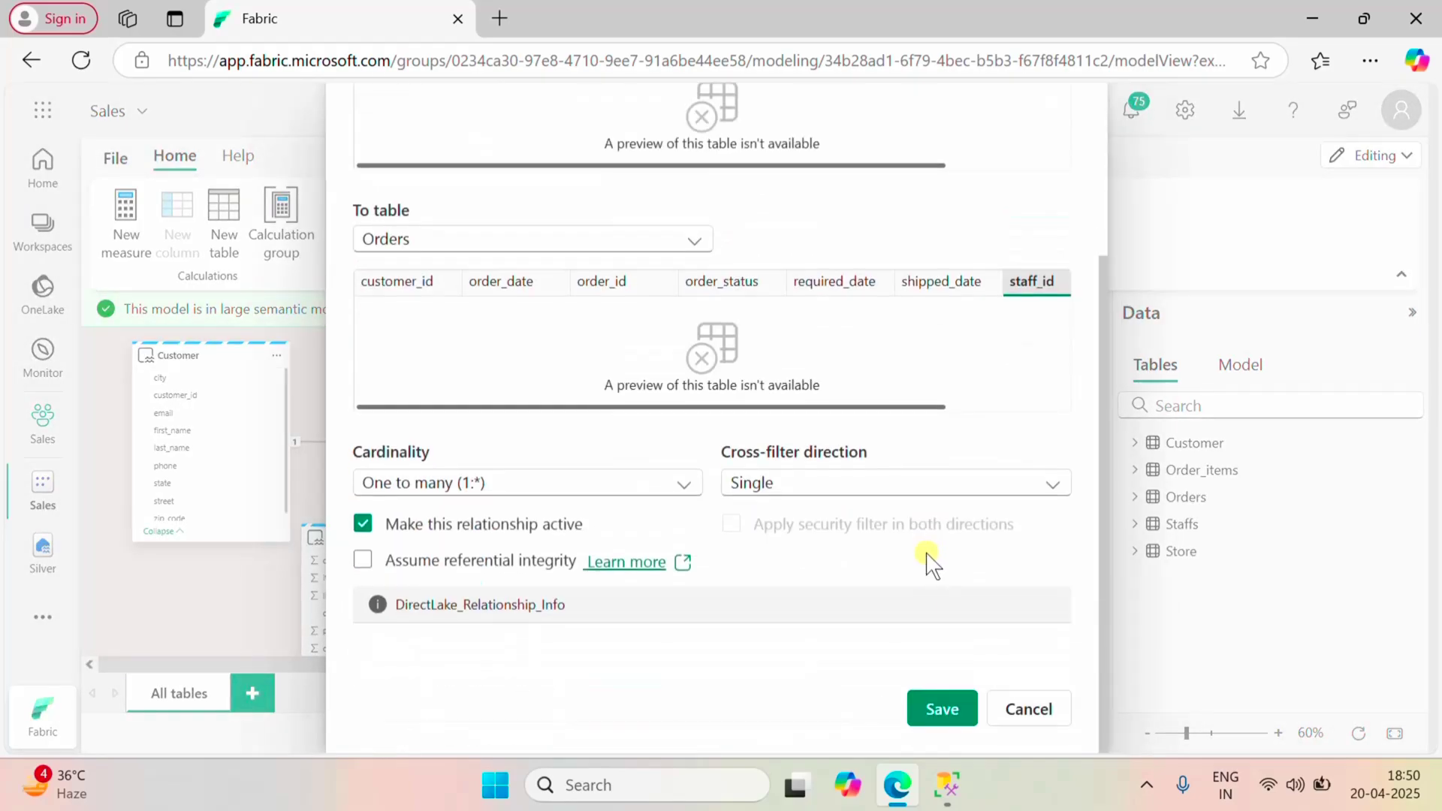
key(Return)
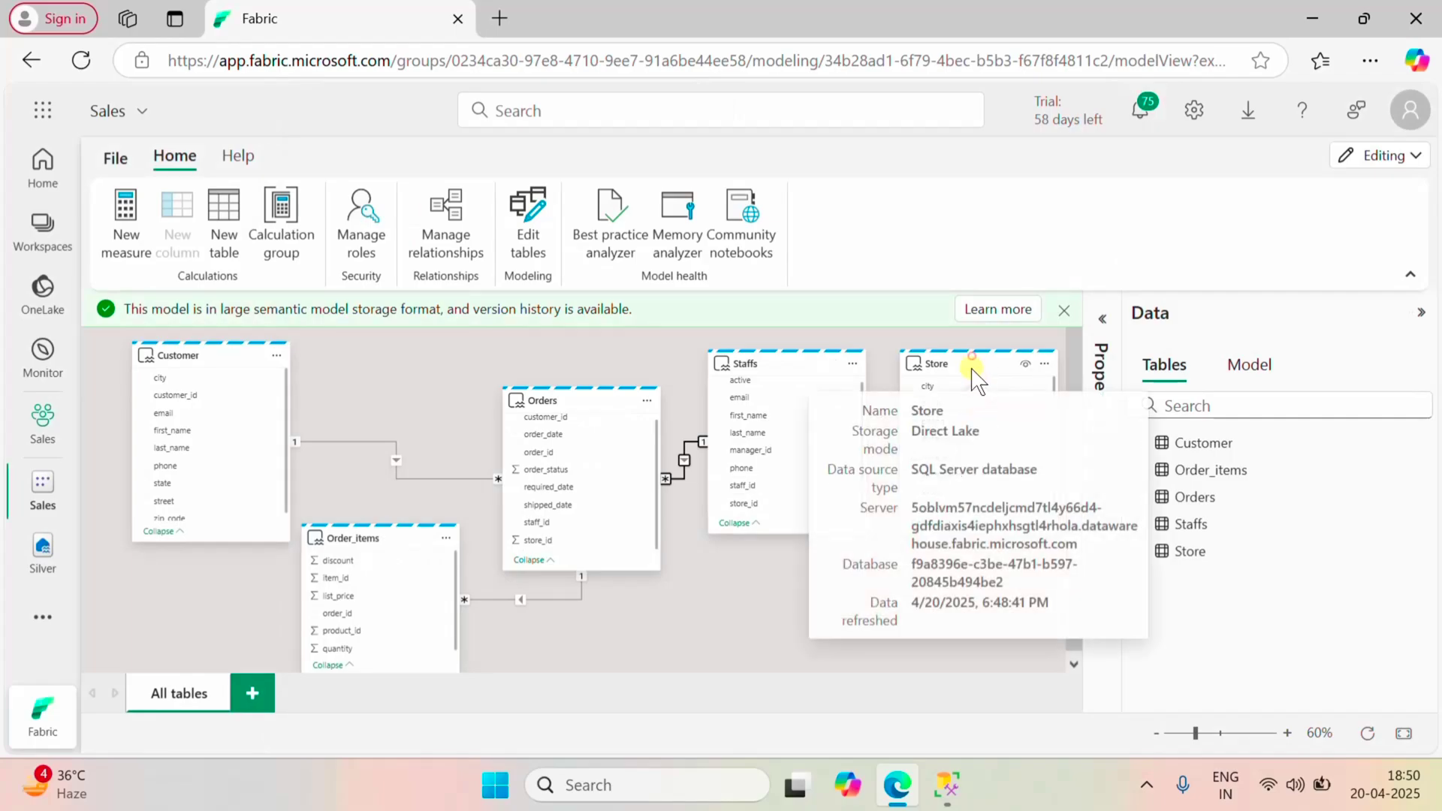
- Create a one-to-many relationship from store_id in Store to store_id in Orders, and space out the Store, Orders and Order_items tables
drag(968, 385, 946, 523)
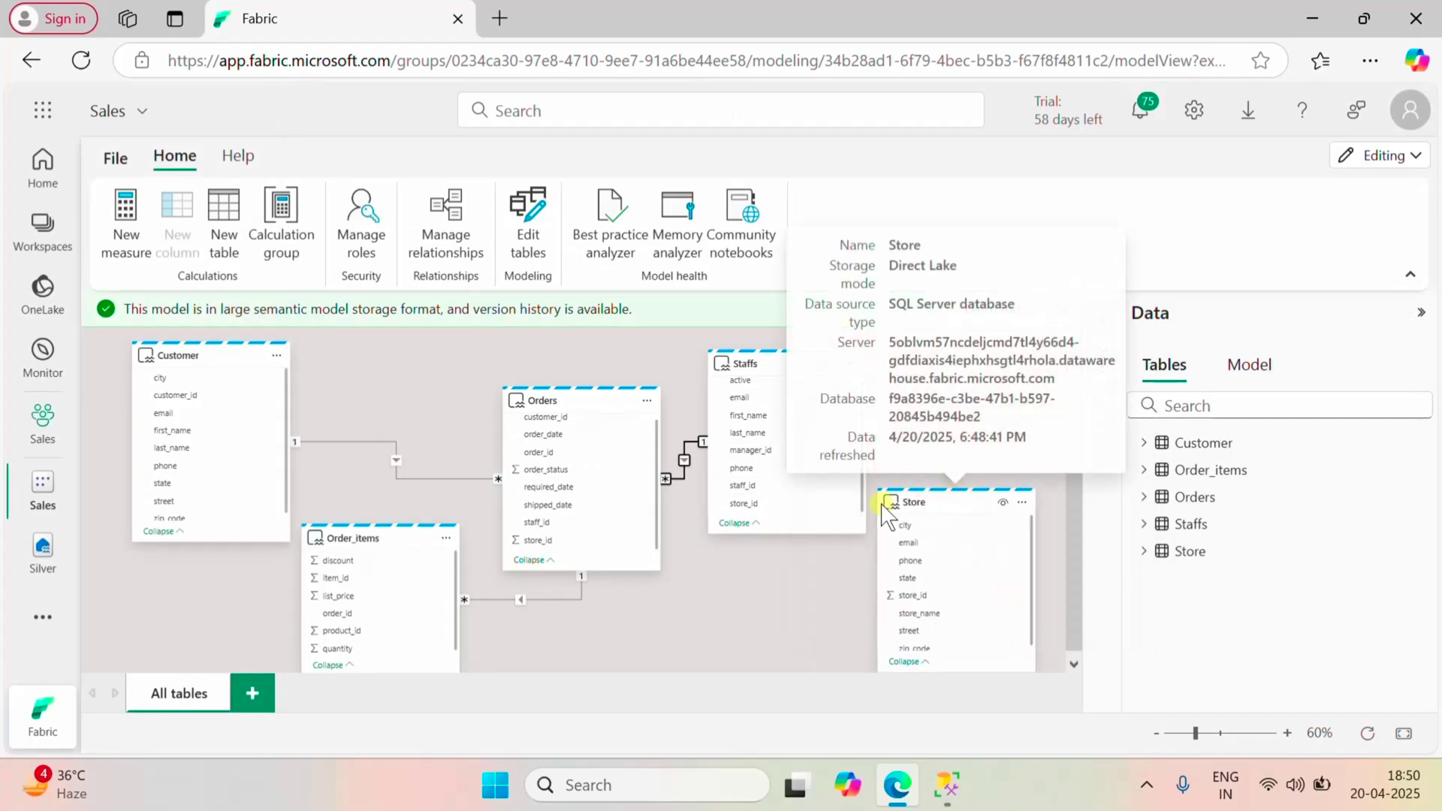
drag(593, 399, 556, 362)
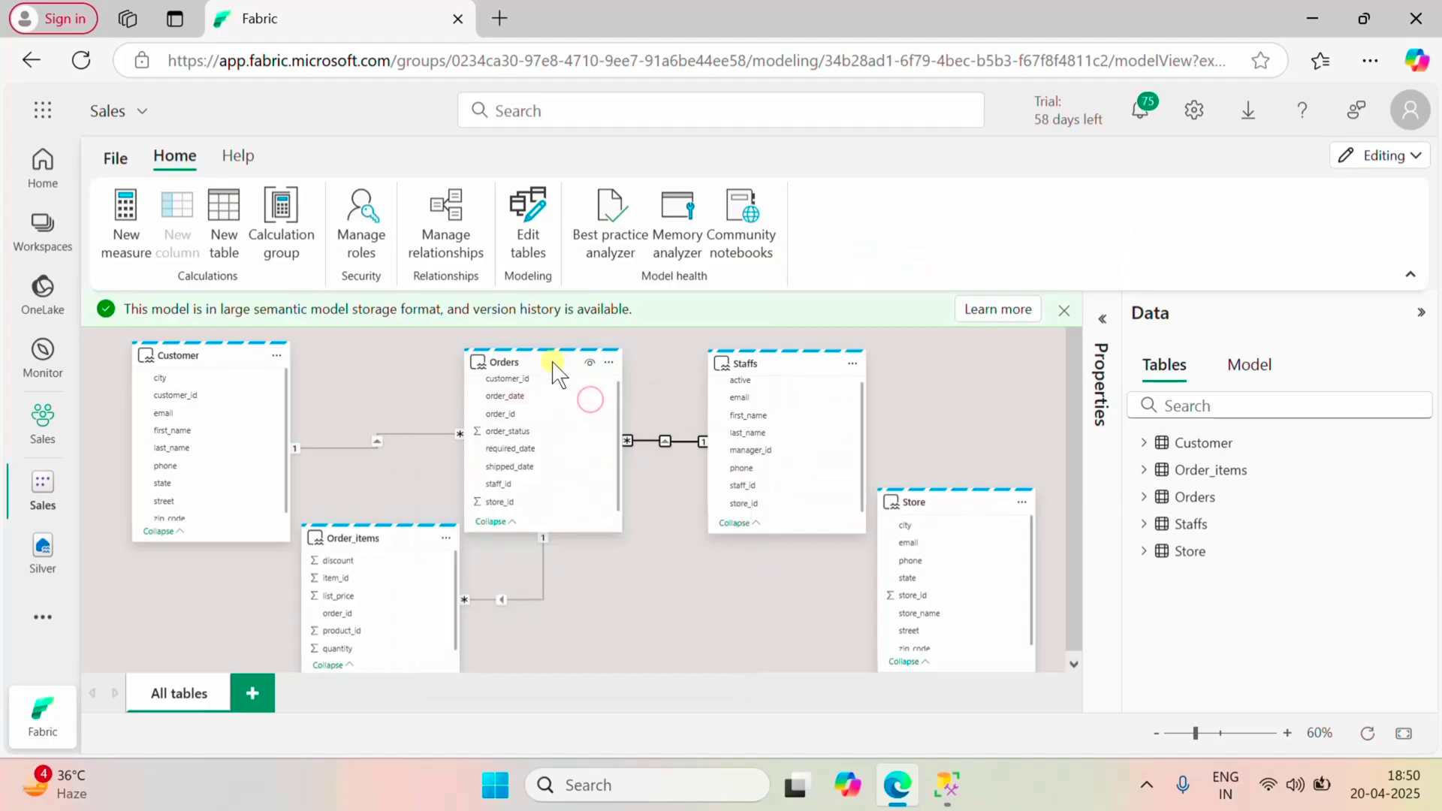
scroll(969, 593, down, 1)
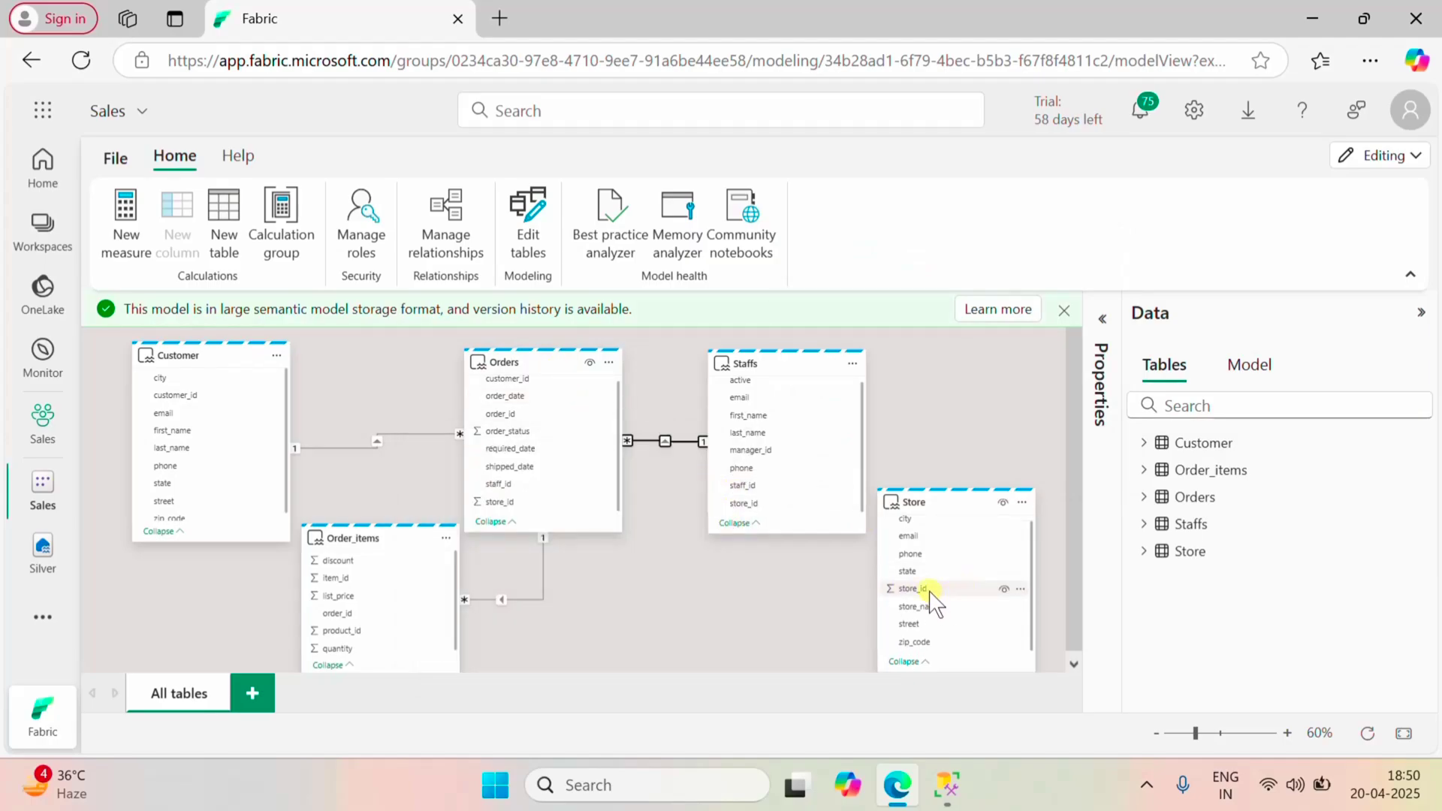
drag(929, 593, 534, 514)
scroll(953, 550, down, 3)
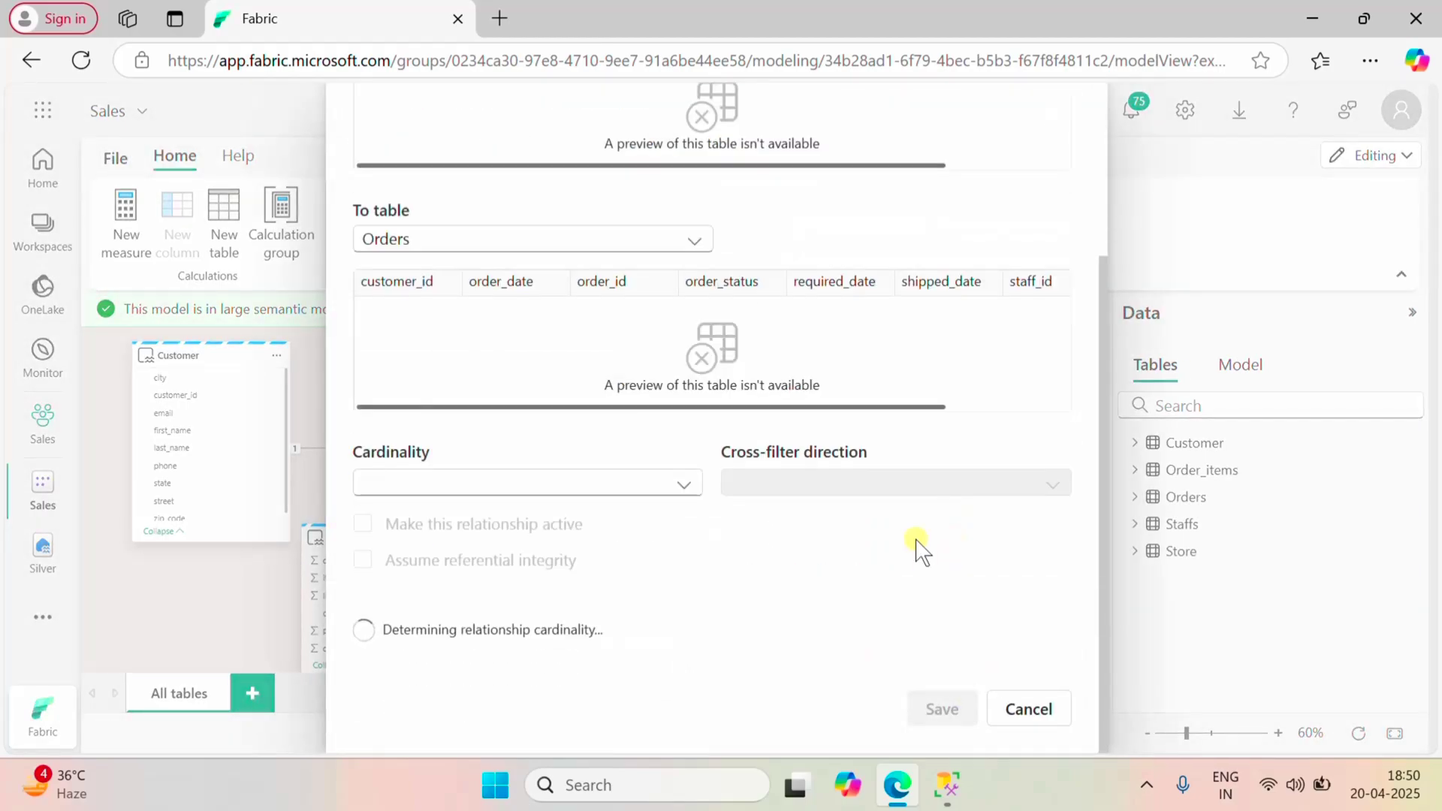
click(933, 709)
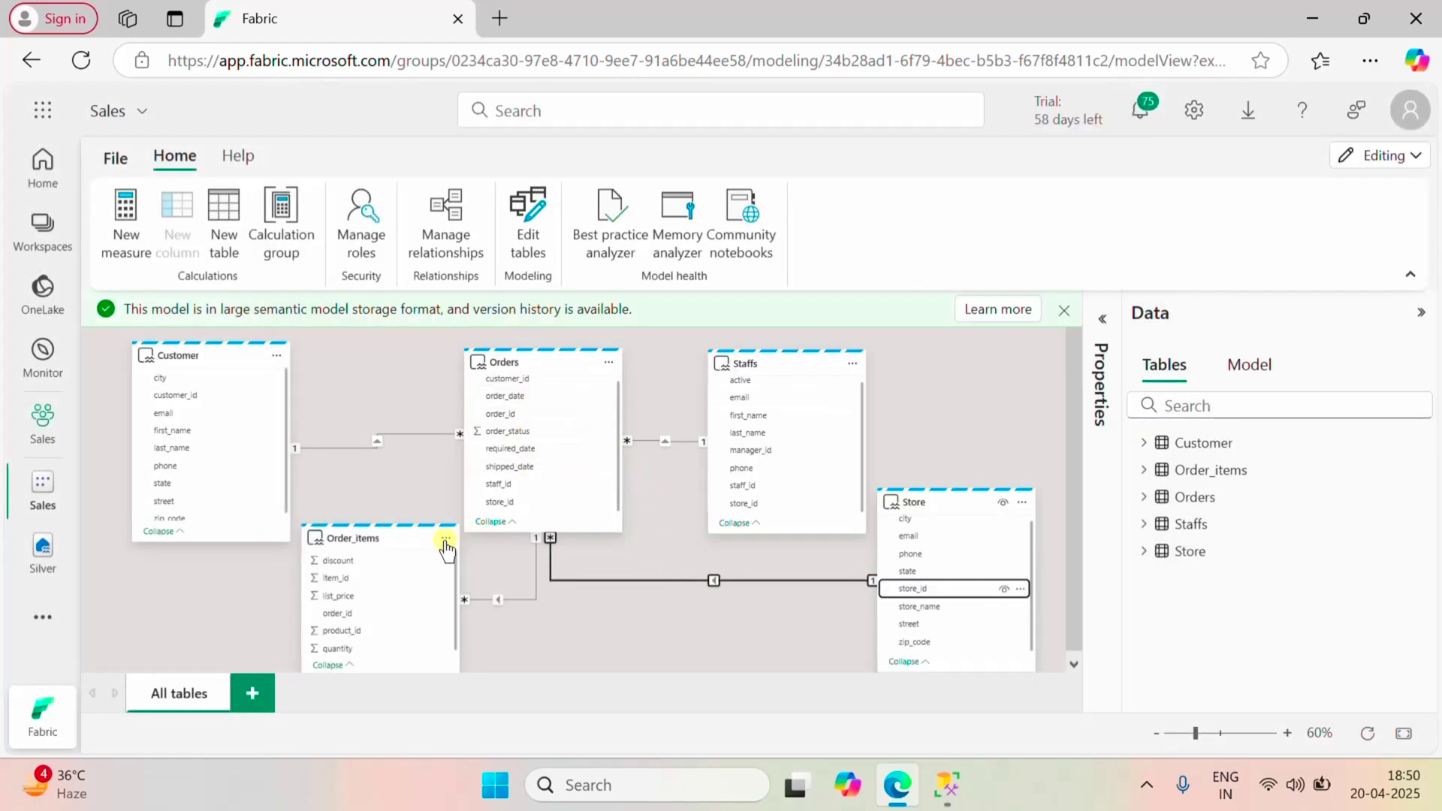
drag(380, 539, 362, 575)
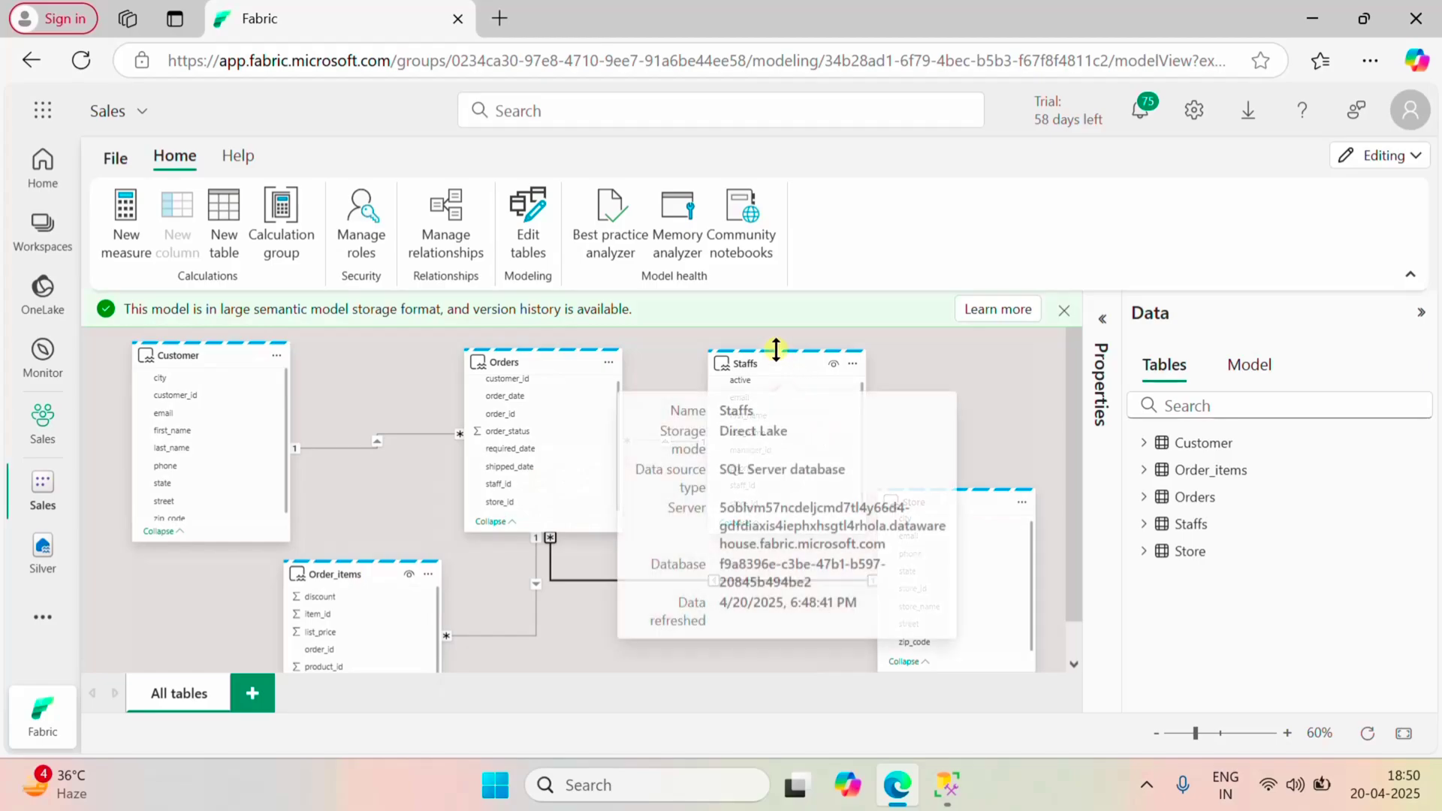
- Dismiss the storage format notice and rearrange the diagram: Staffs farther from Orders, Orders slightly up, and Store lower
click(1063, 309)
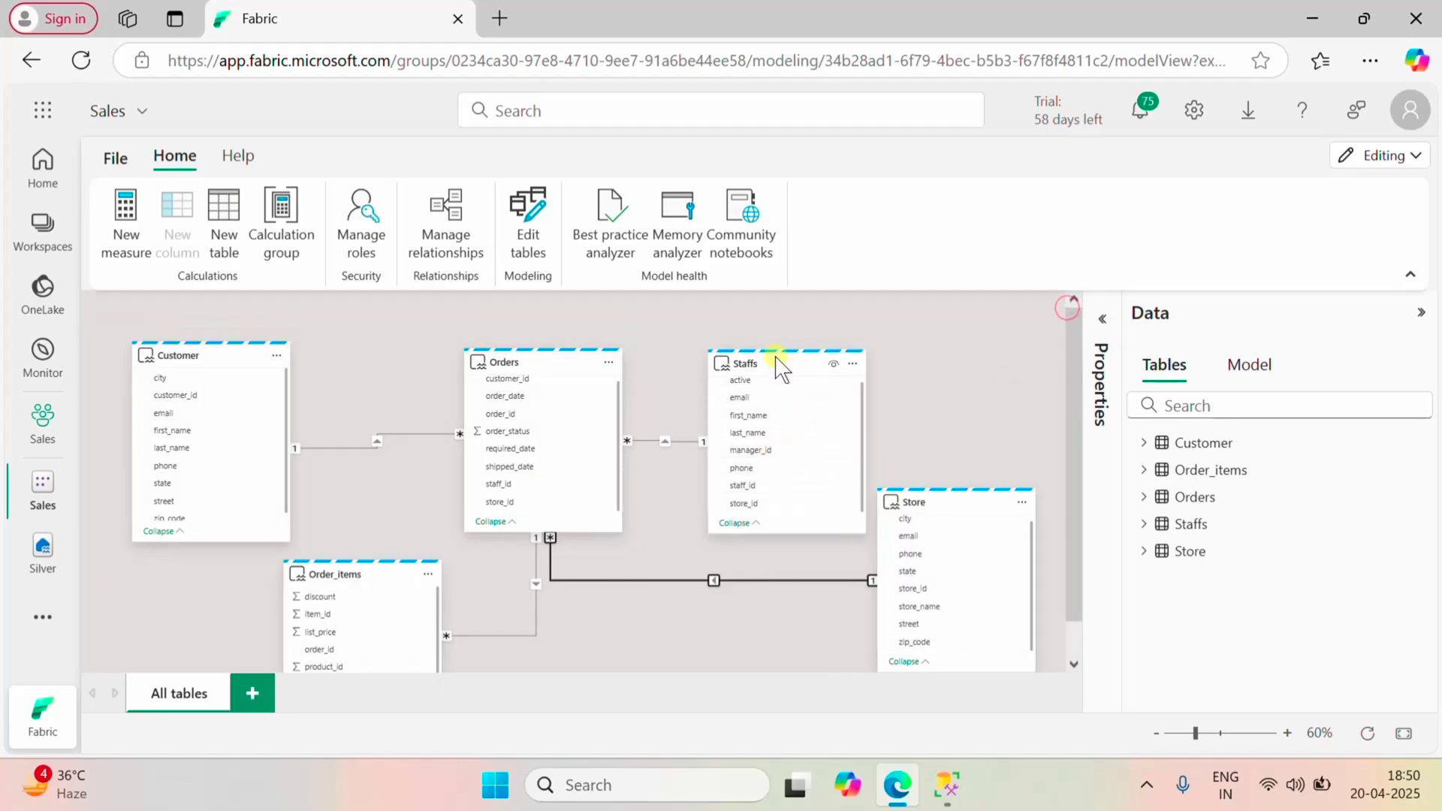
drag(781, 368, 823, 360)
drag(538, 363, 541, 349)
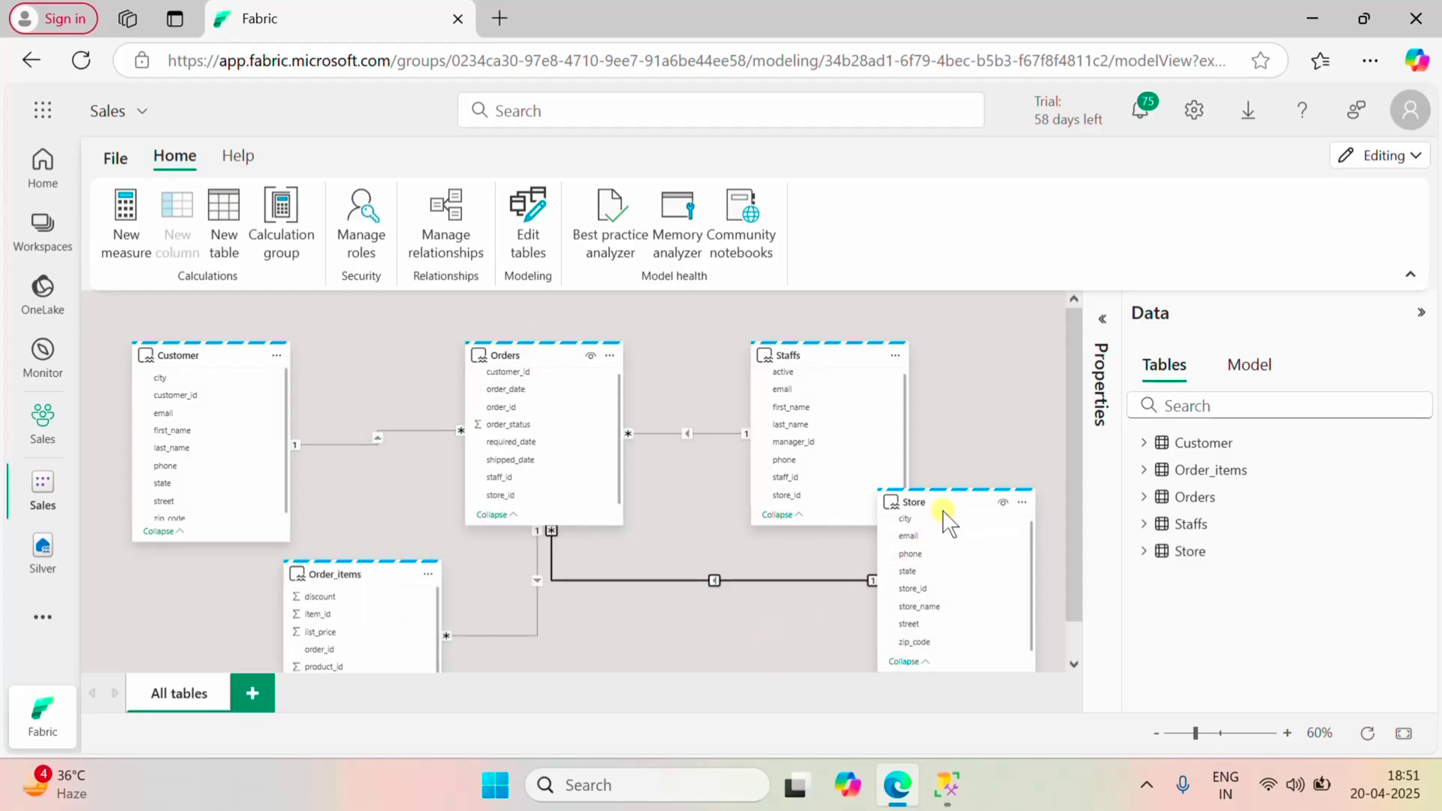
drag(943, 504, 946, 544)
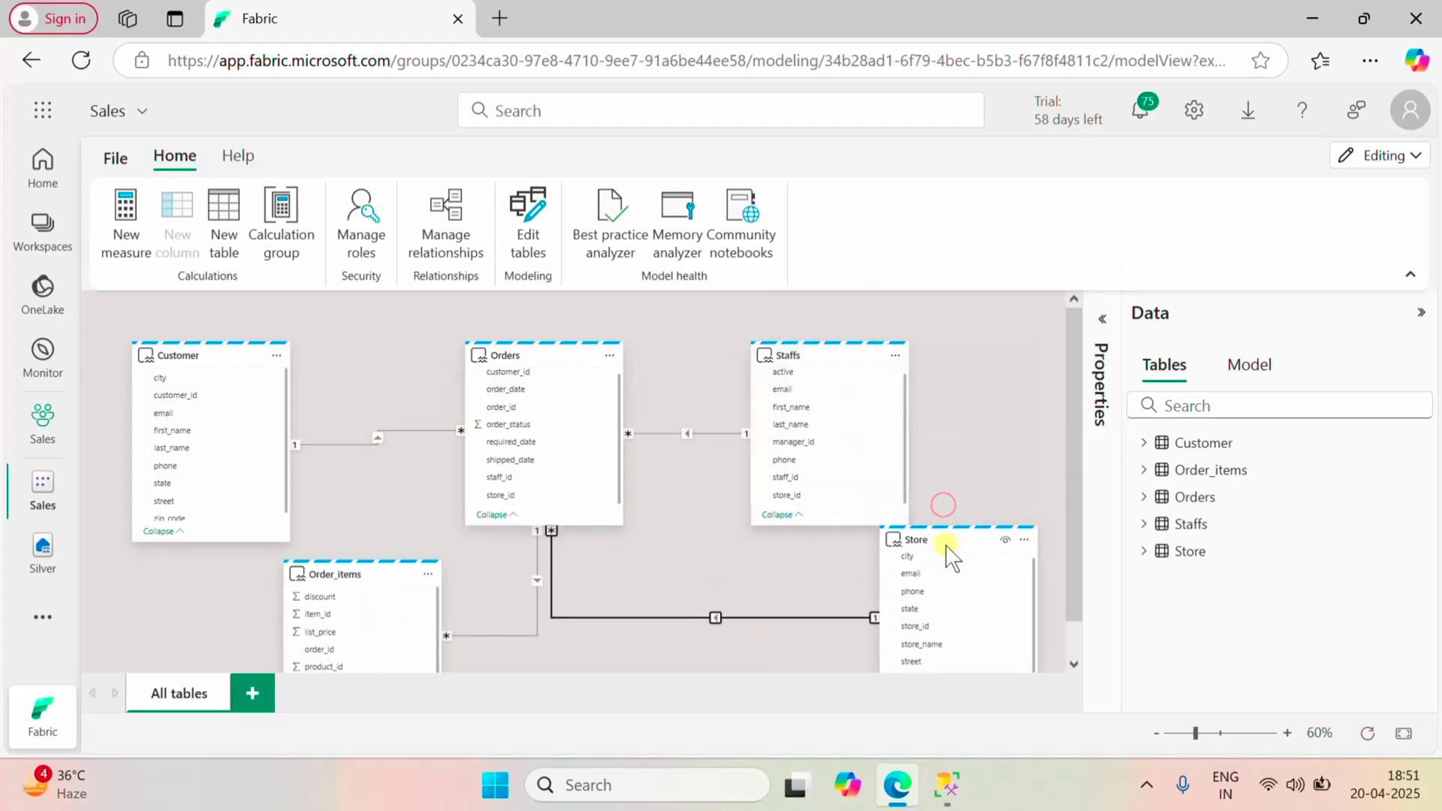
- Examine the columns of the Customer and Orders tables in the model's table list
click(1144, 444)
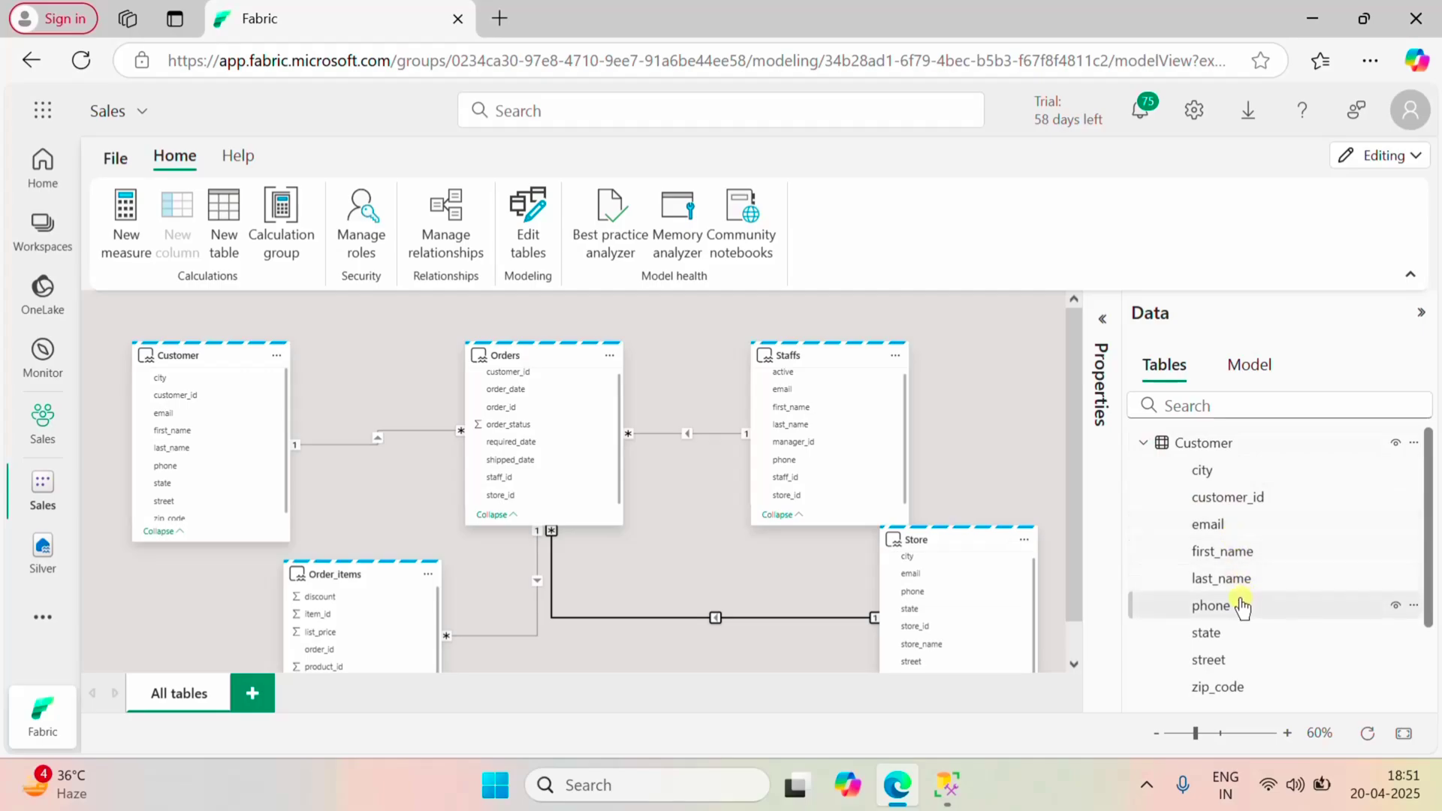
click(1144, 448)
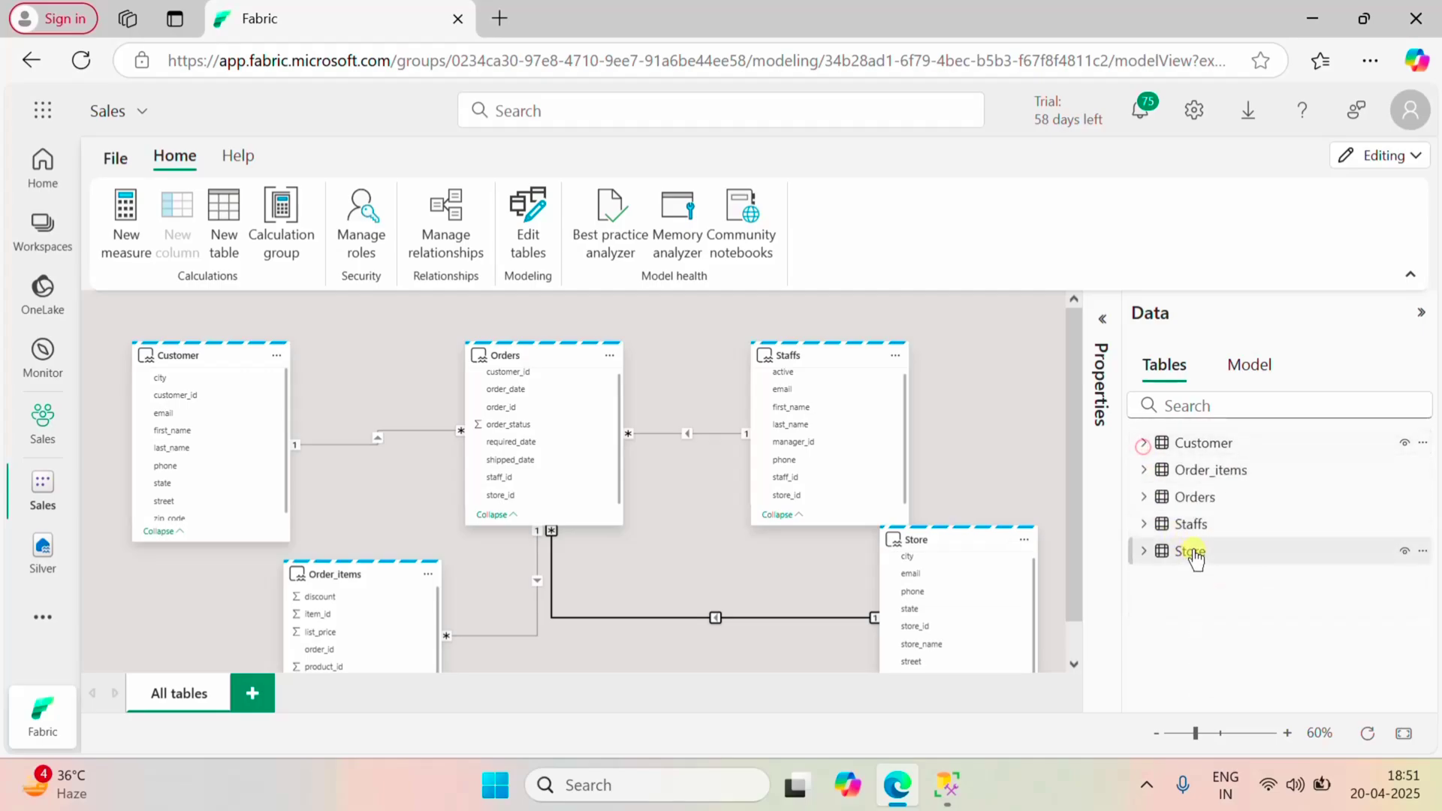
click(1144, 498)
scroll(1258, 612, down, 1)
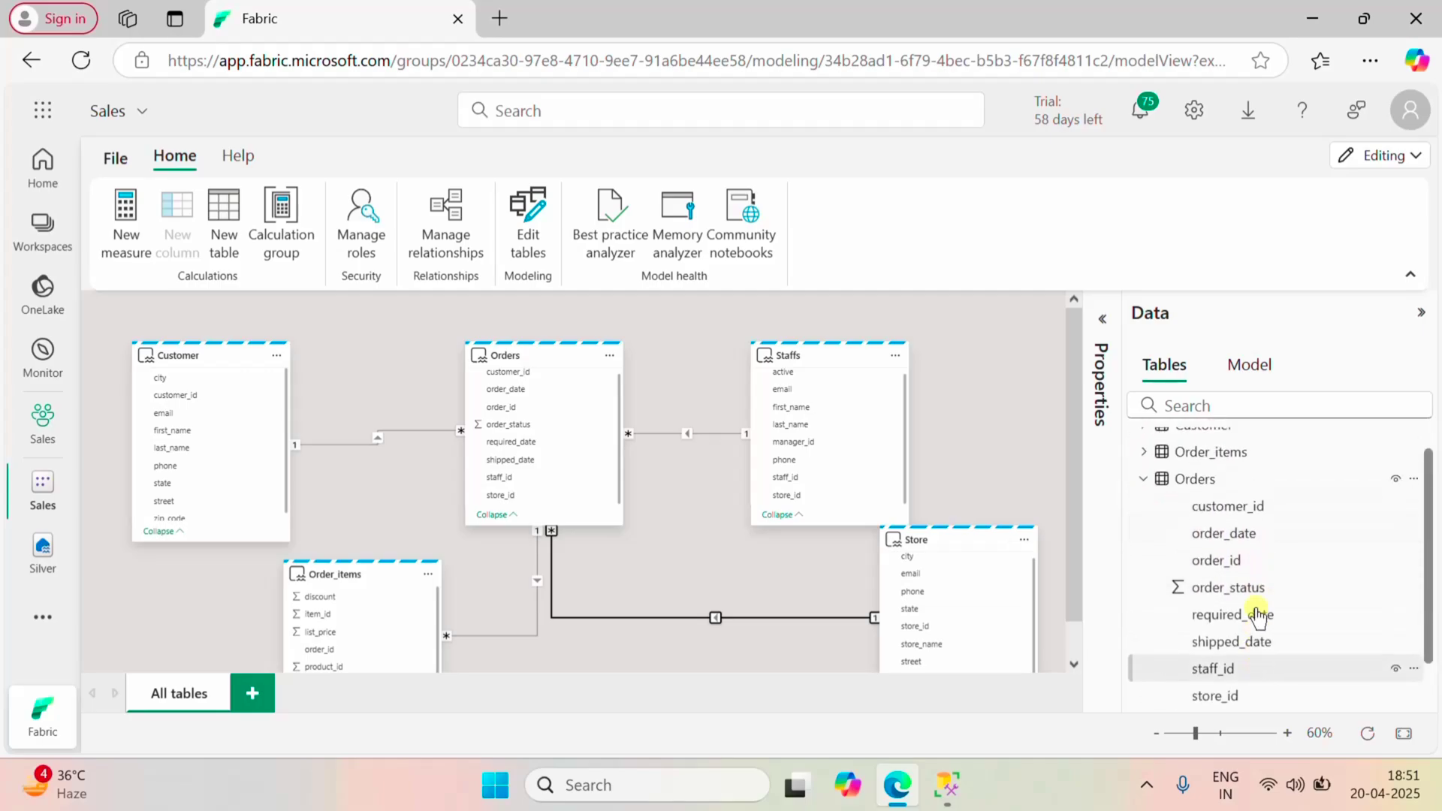
scroll(1258, 615, up, 1)
click(1145, 496)
- Create a measure in the Order_items table with the formula sum(Order_items[list_price])
click(1144, 470)
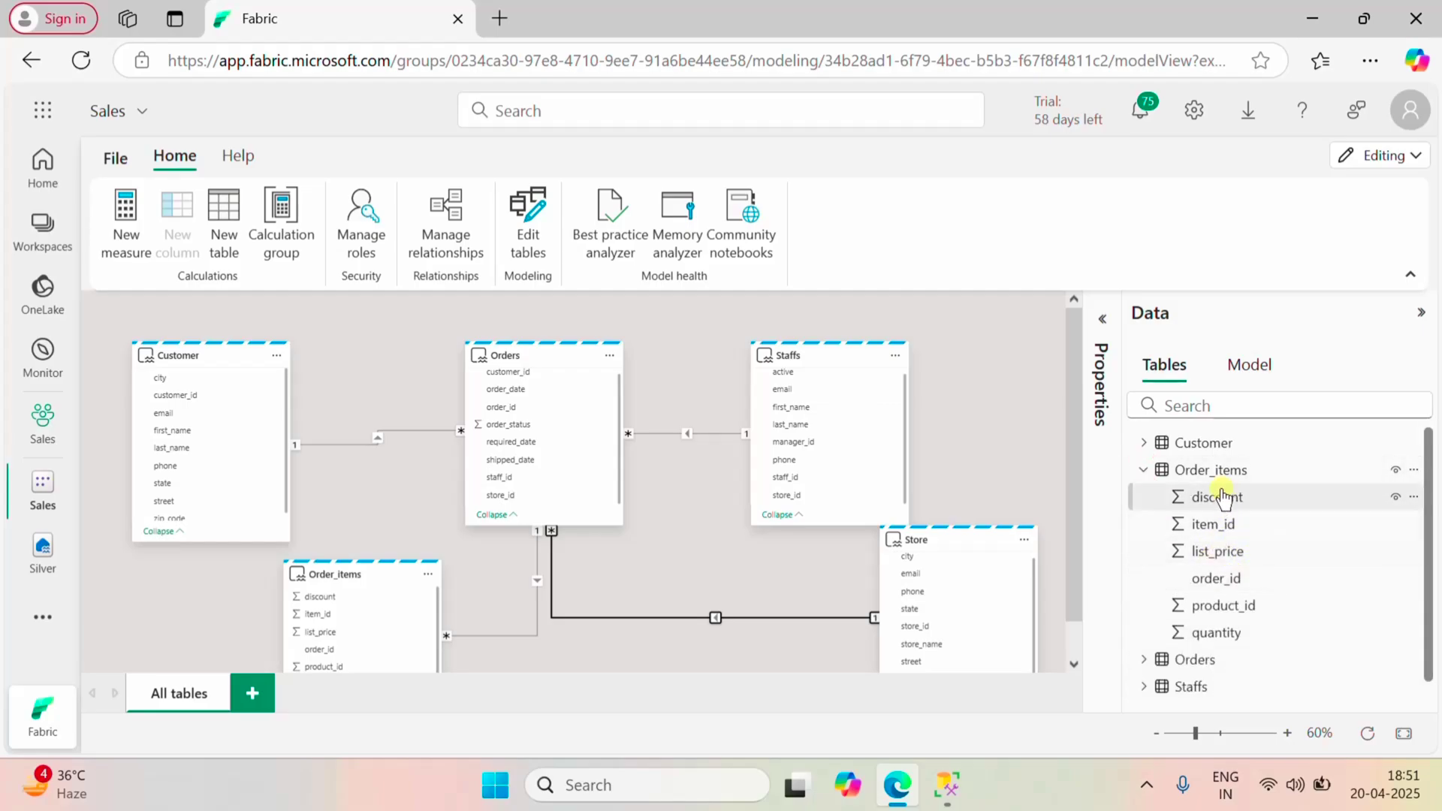
right_click(1221, 555)
click(1276, 587)
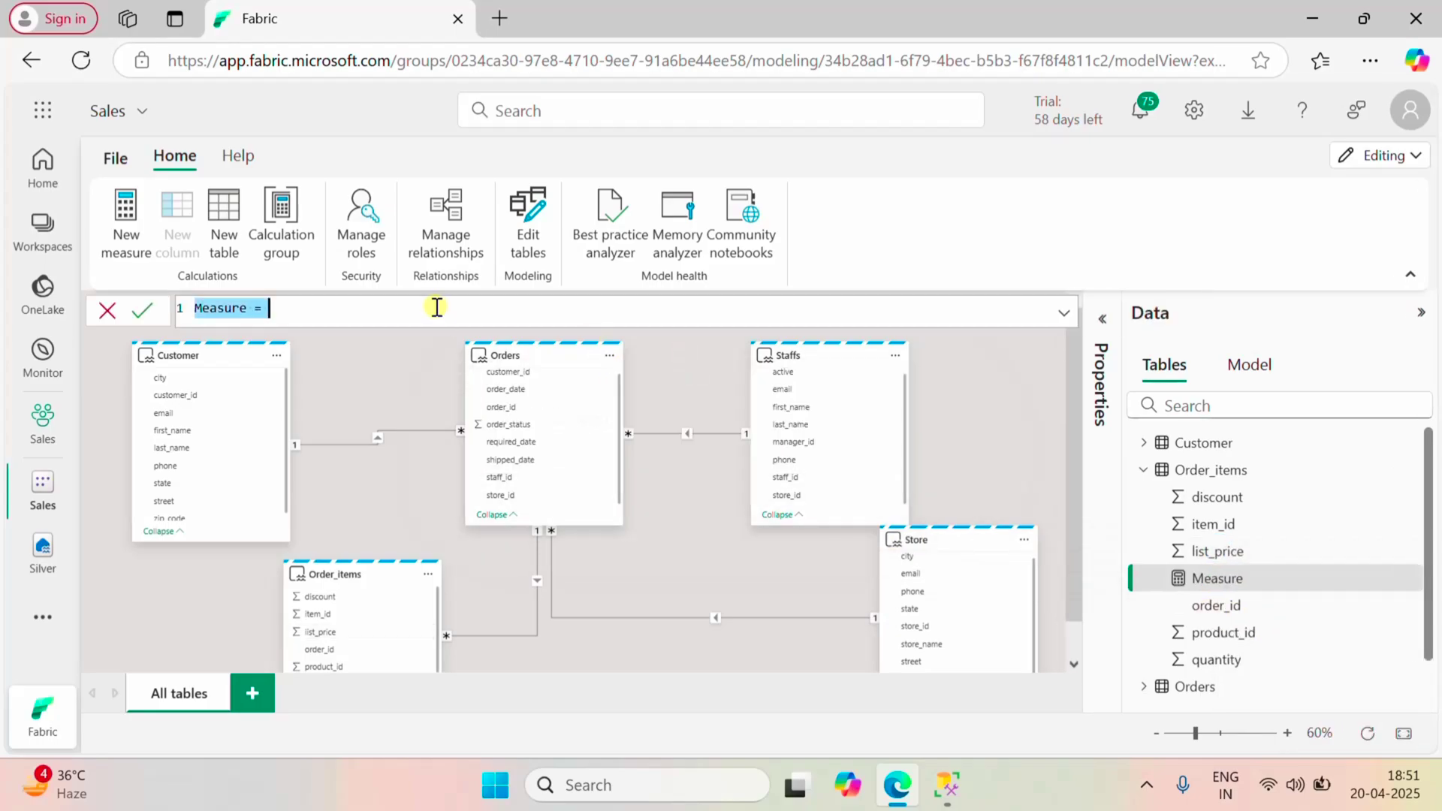
click(384, 312)
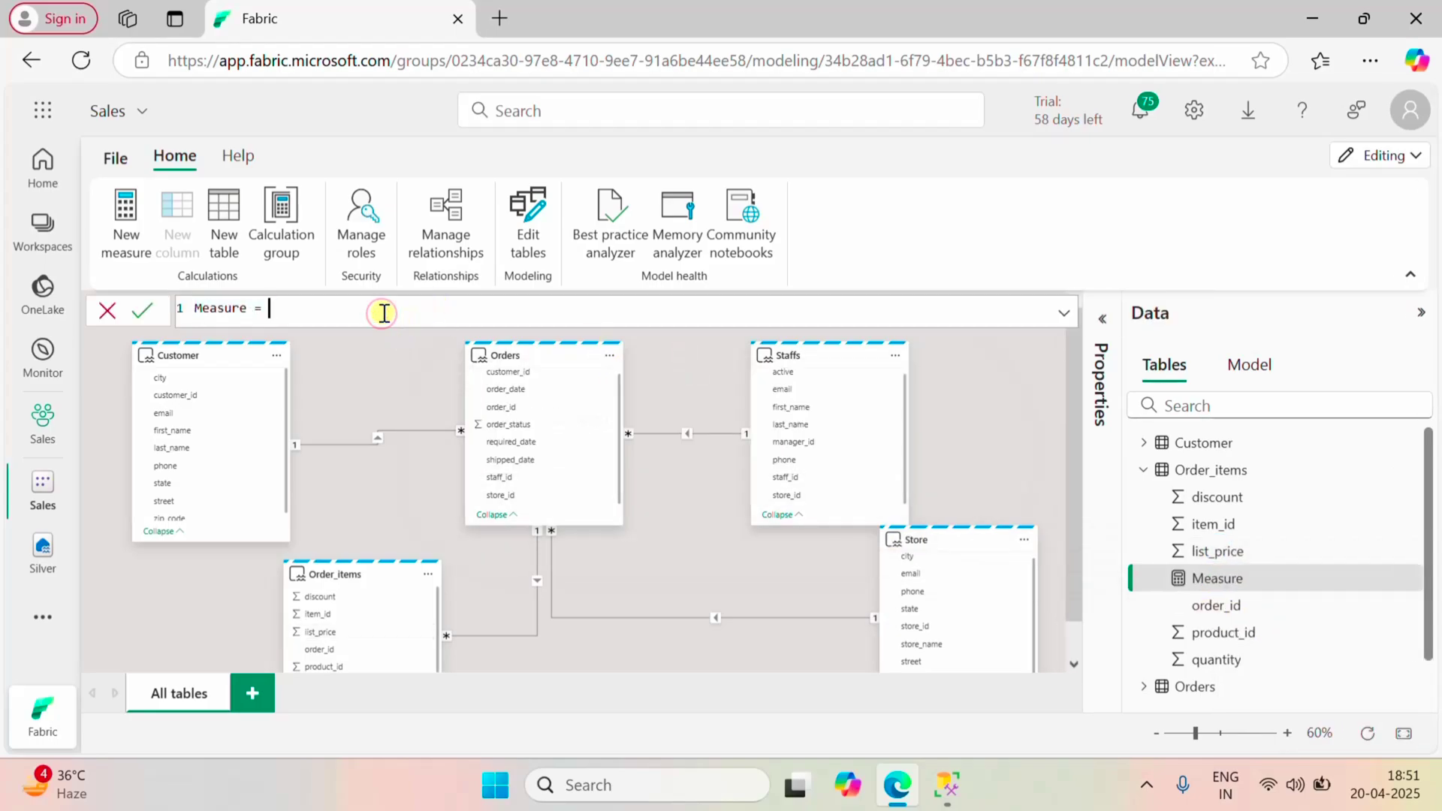
text(sum)
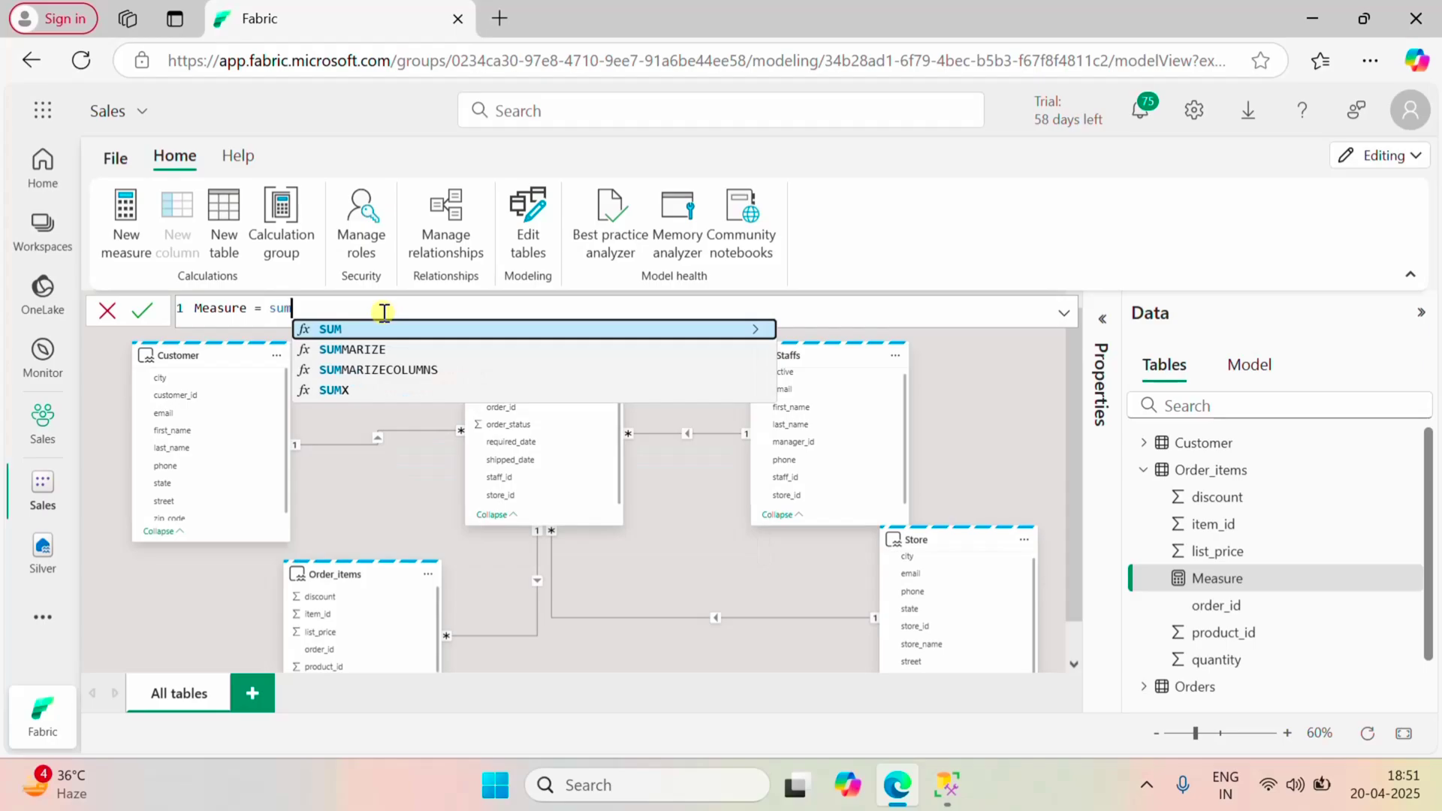
text(()
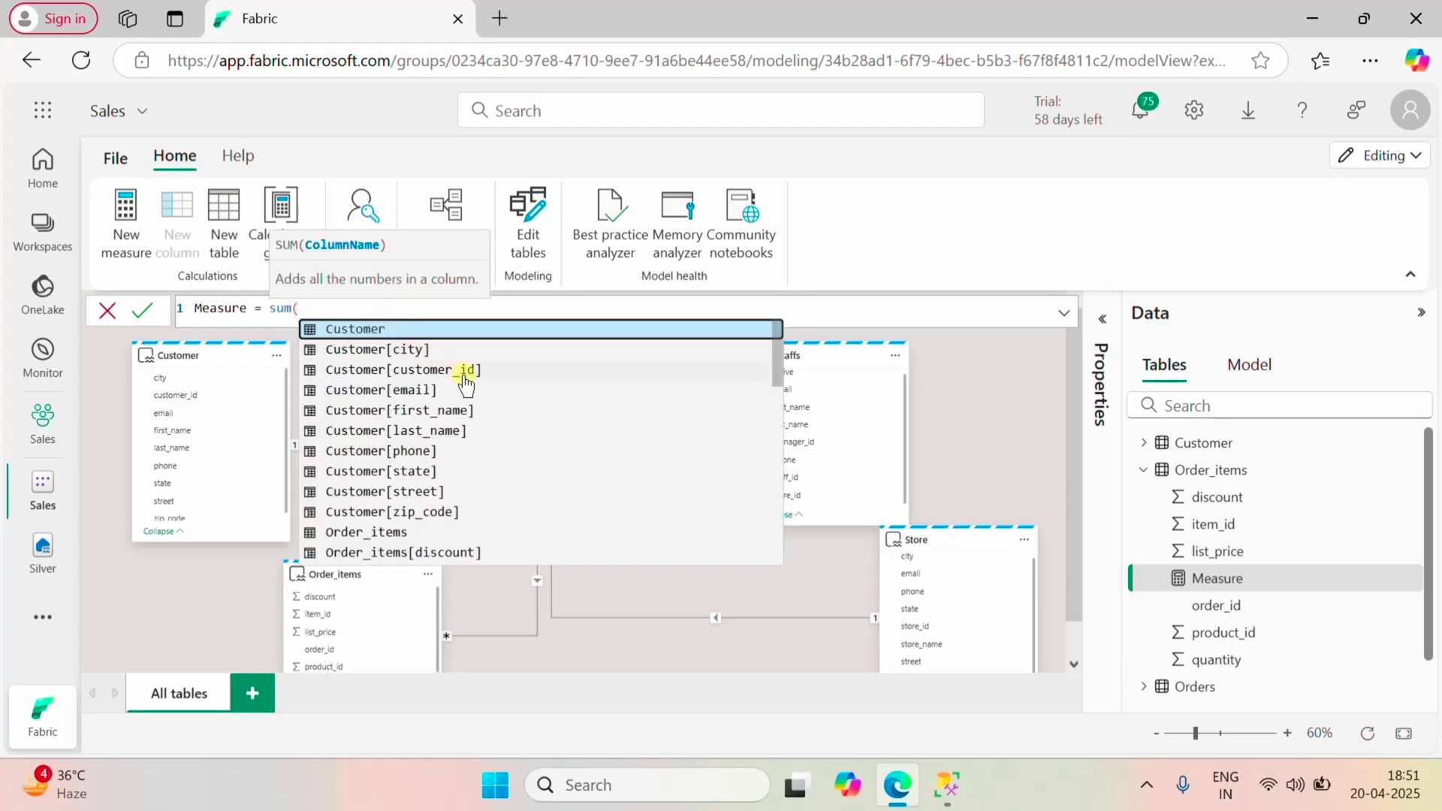
text(lis)
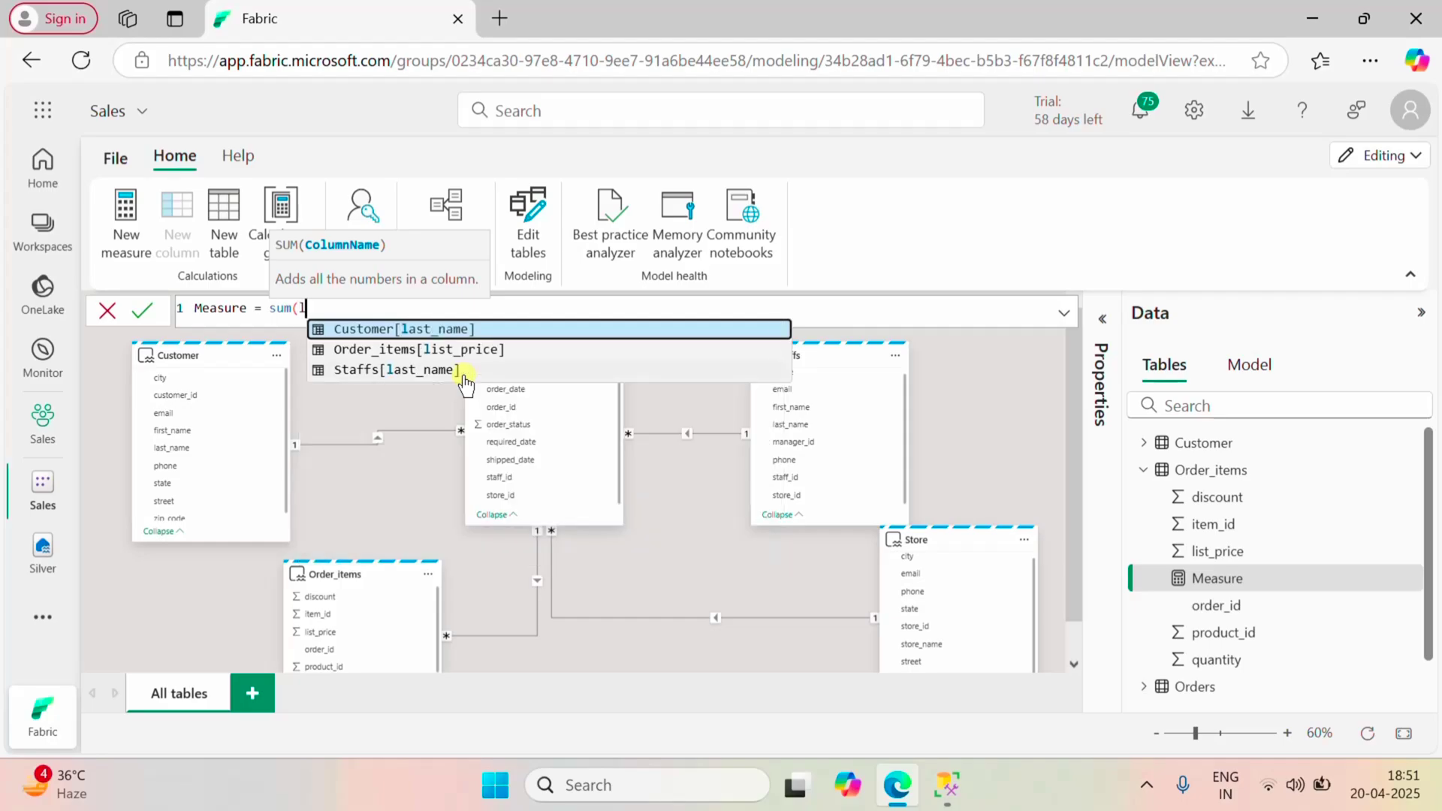
click(476, 327)
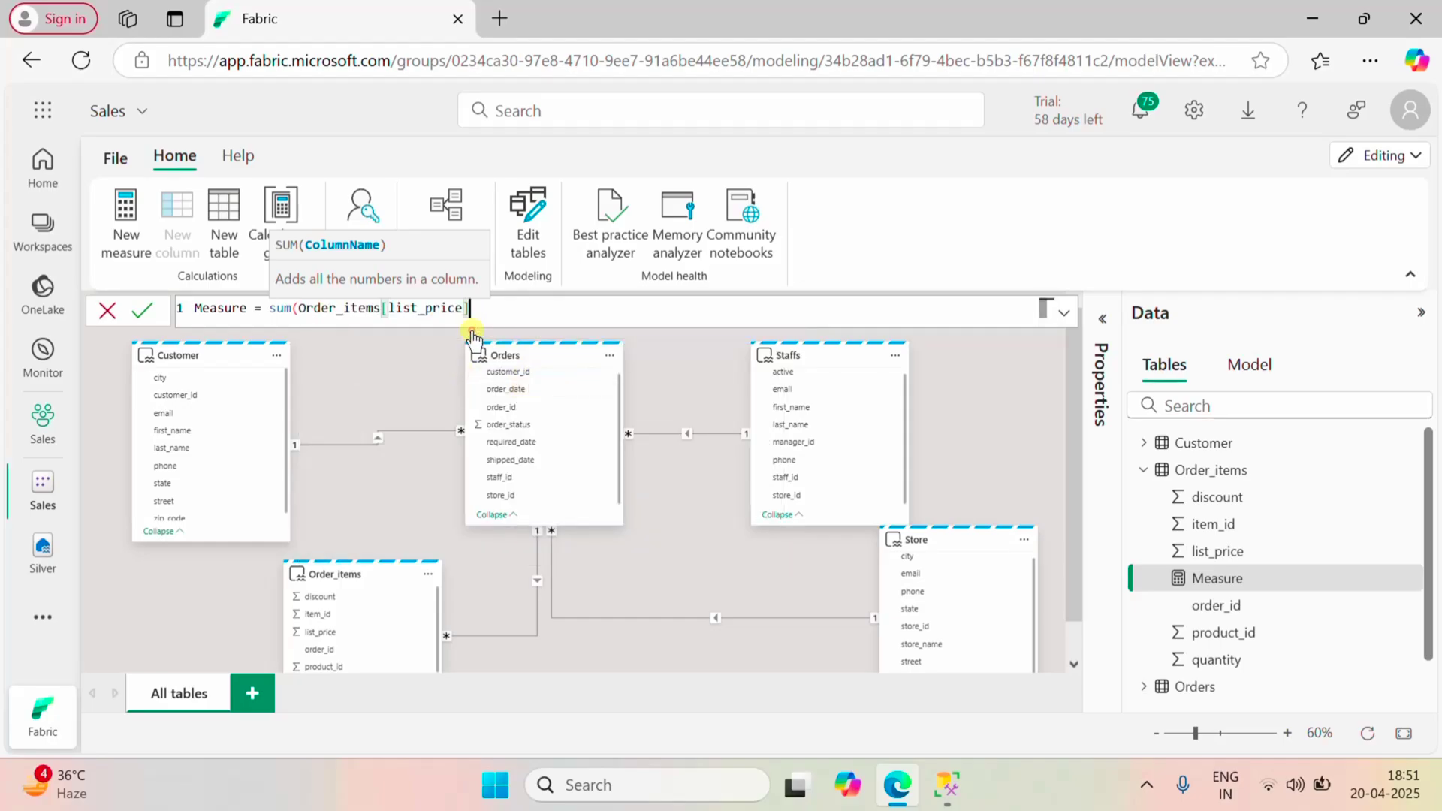
text())
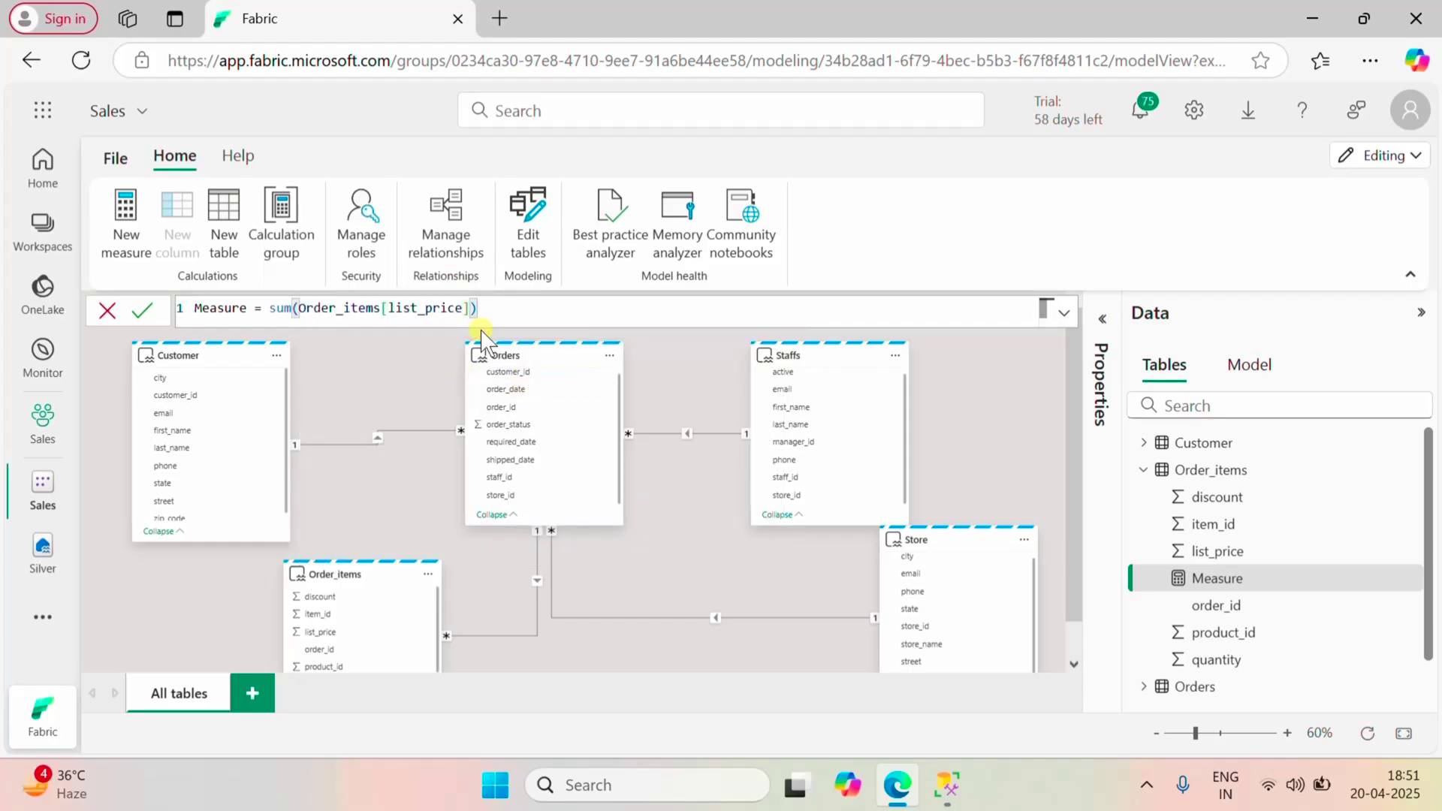
- Name the new list_price sum measure Price and commit its formula
double_click(221, 309)
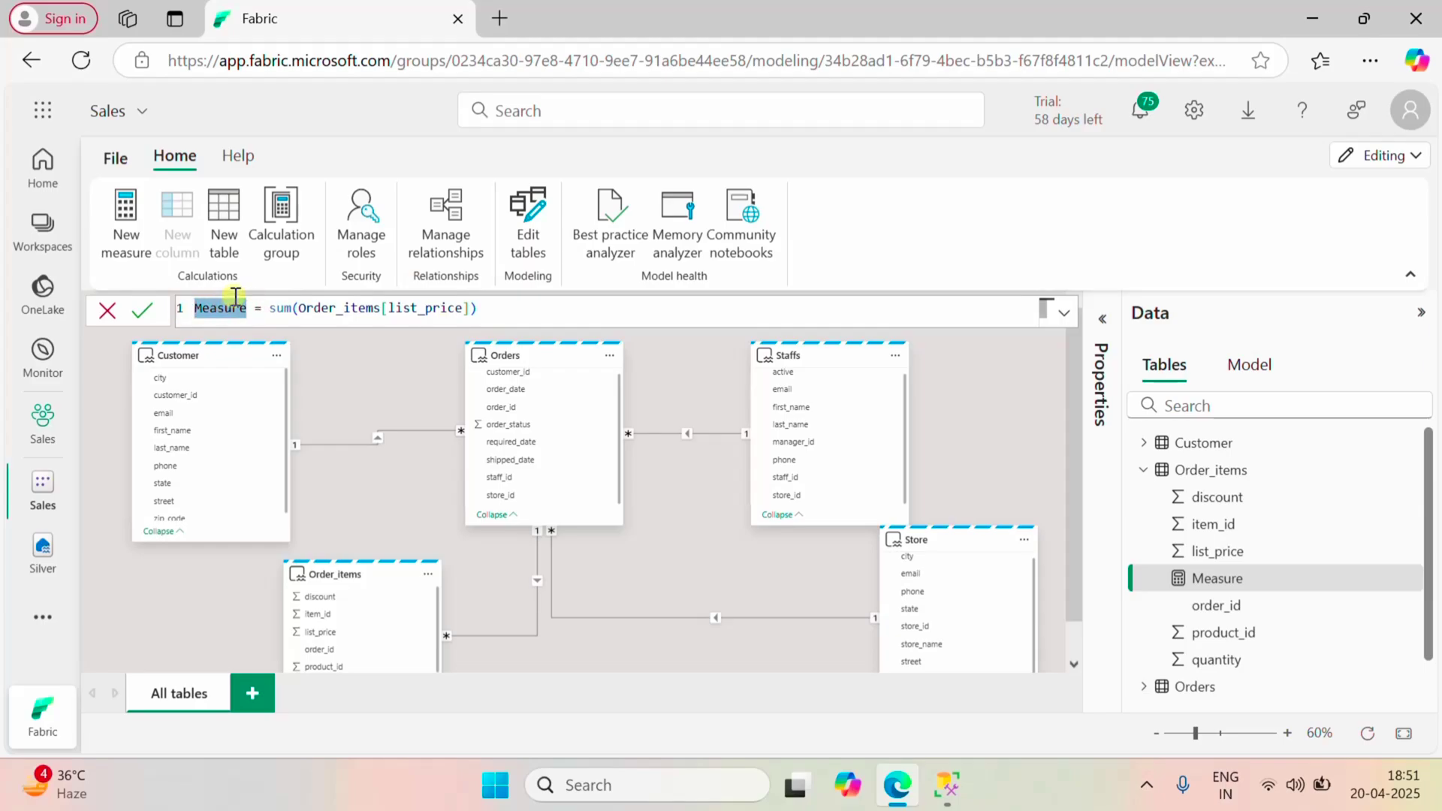
text(List)
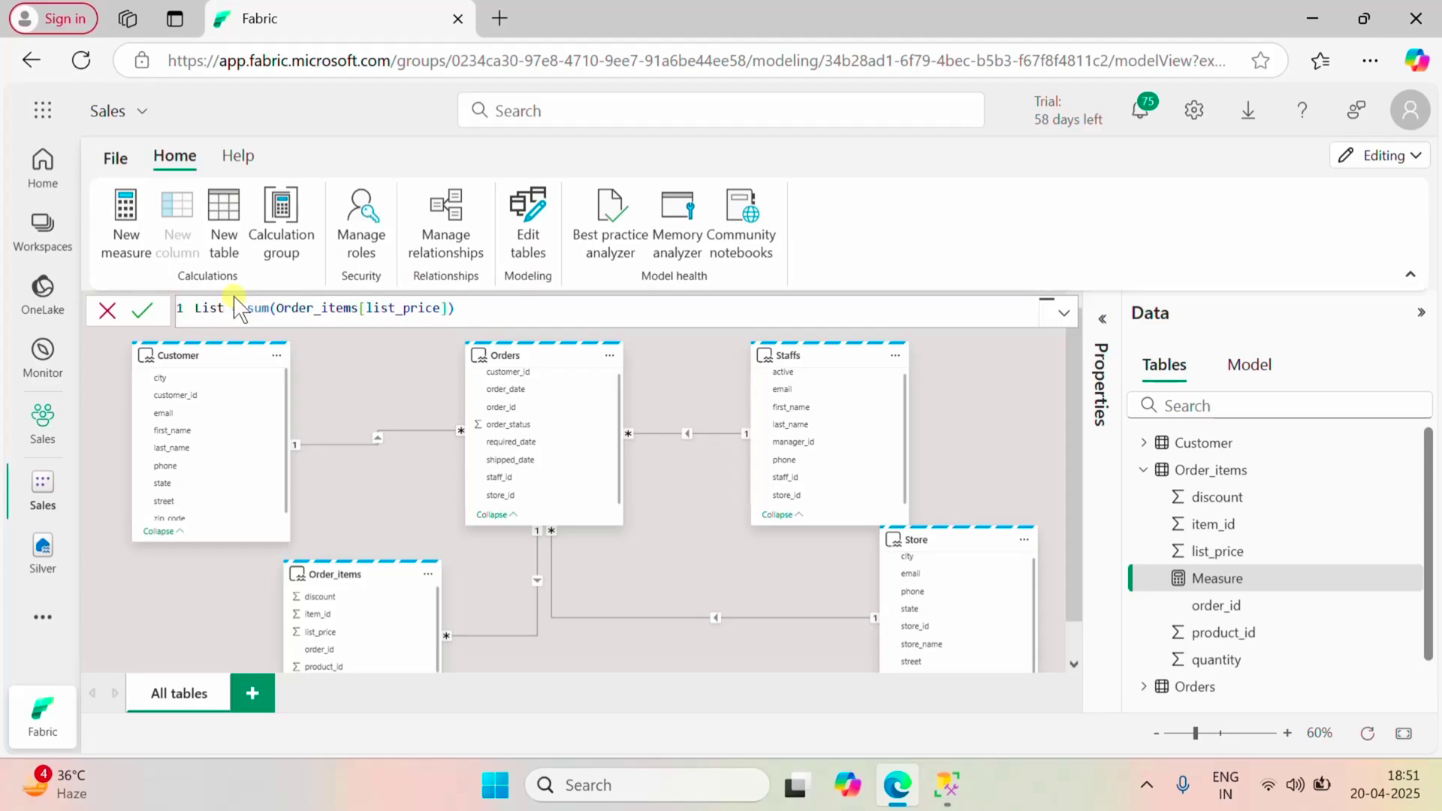
key(BackSpace)
key(BackSpace)
key(BackSpace)
key(BackSpace)
text(Proc)
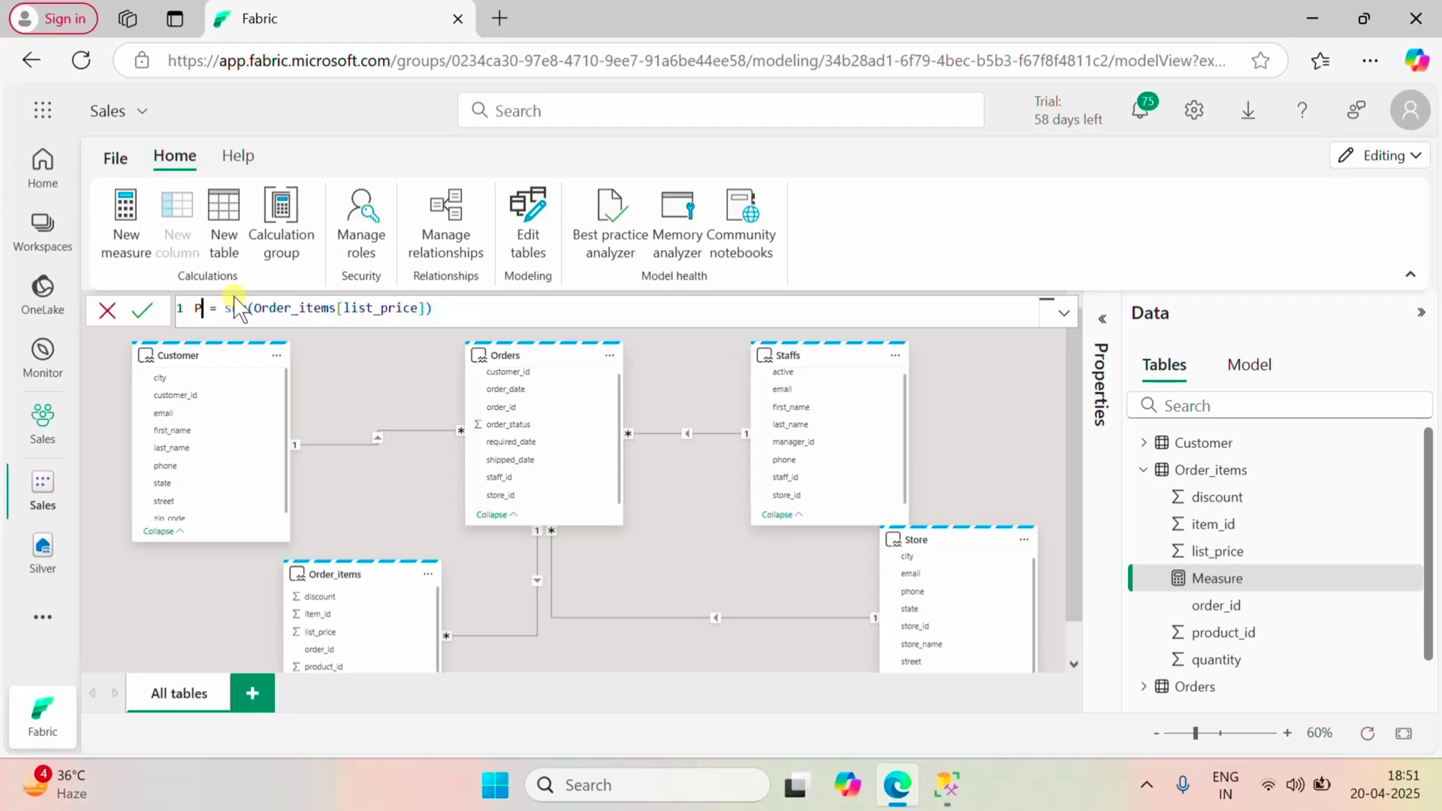
text(e)
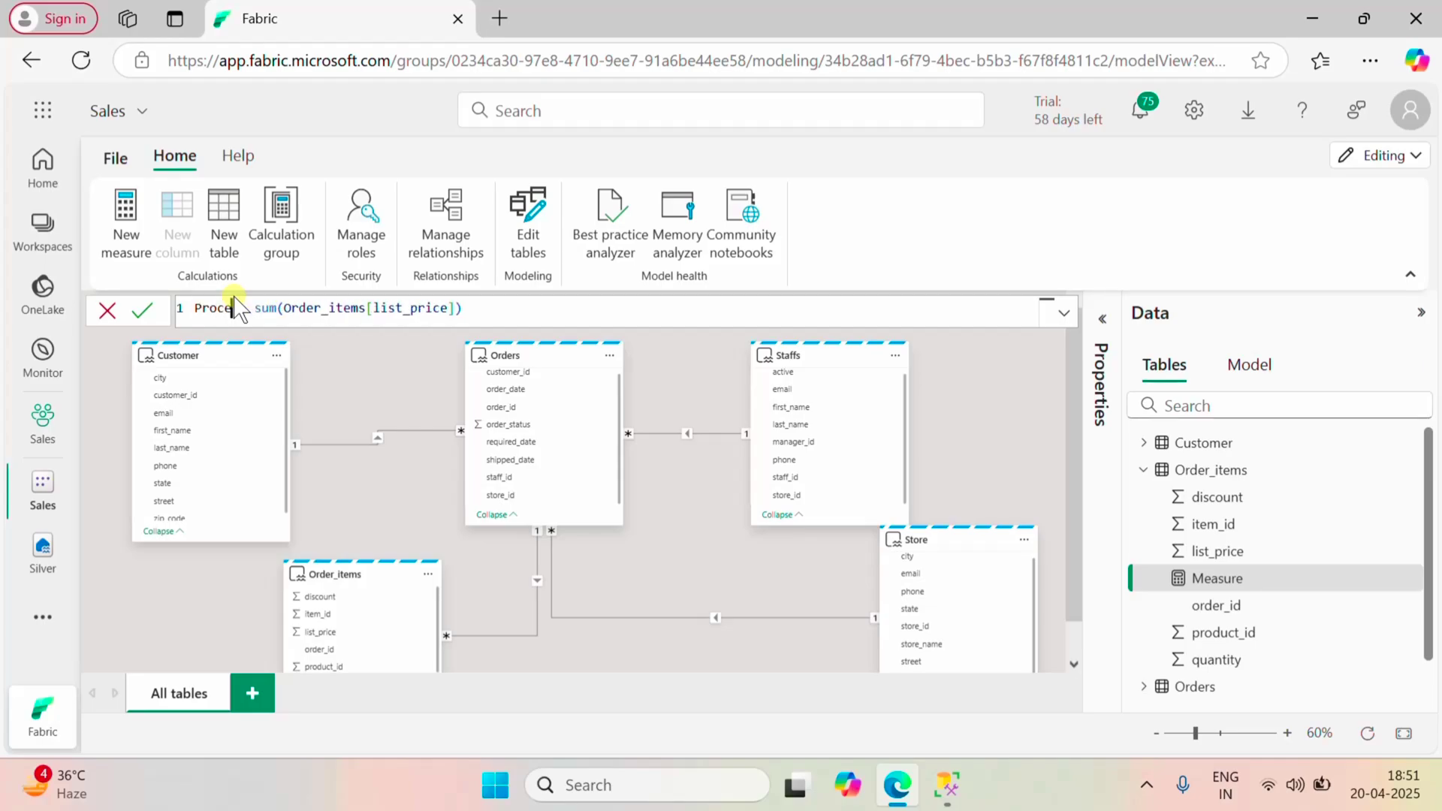
click(218, 310)
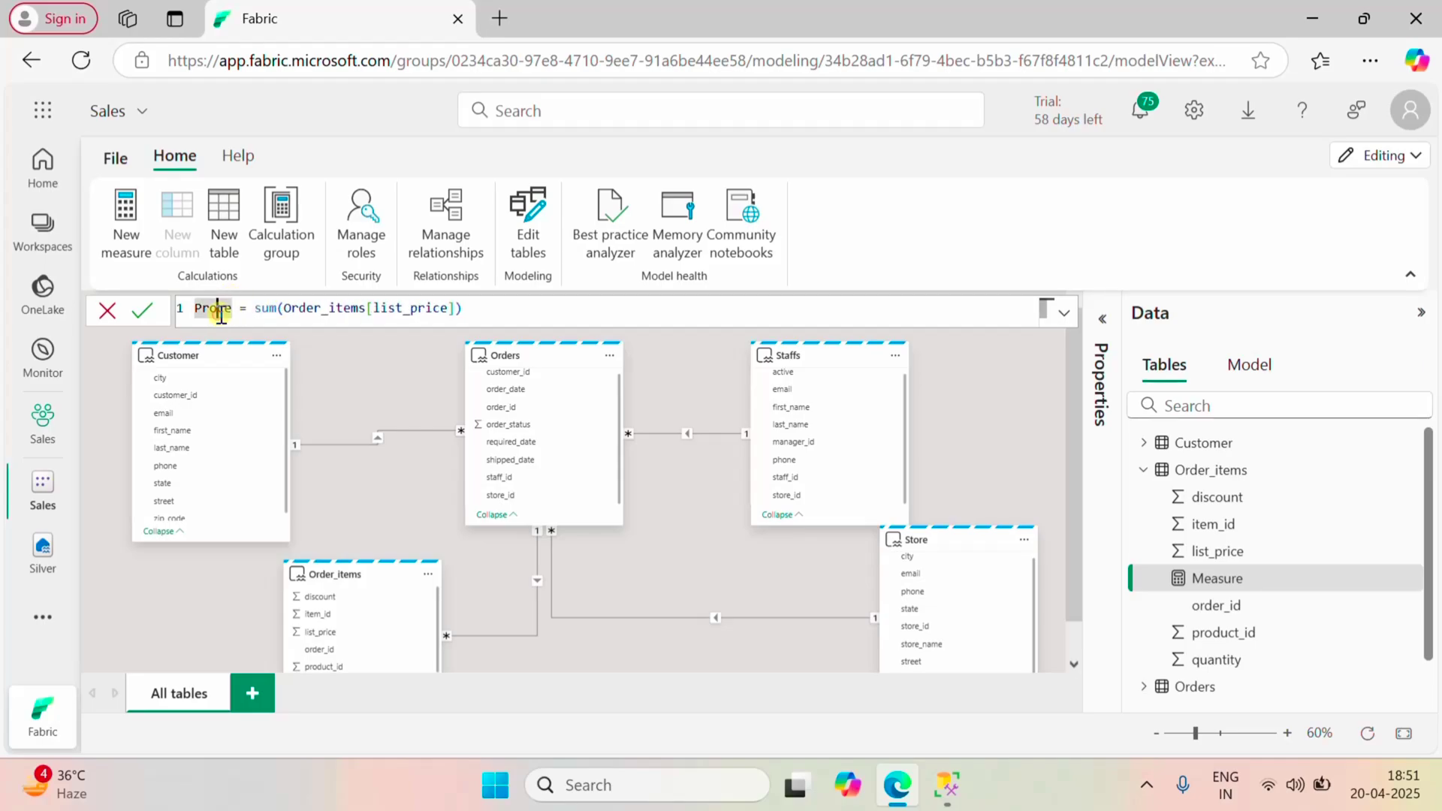
key(BackSpace)
text(i)
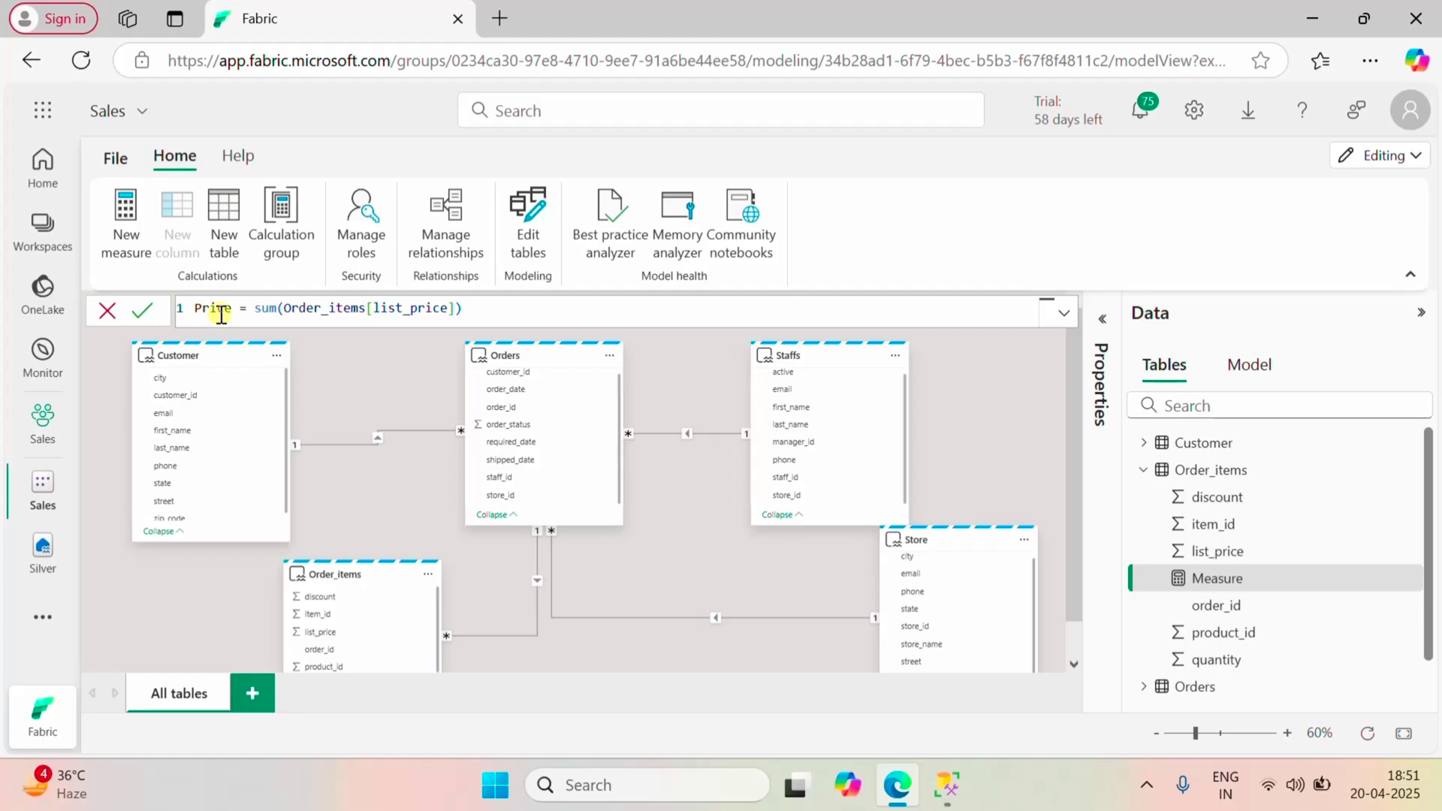
click(142, 310)
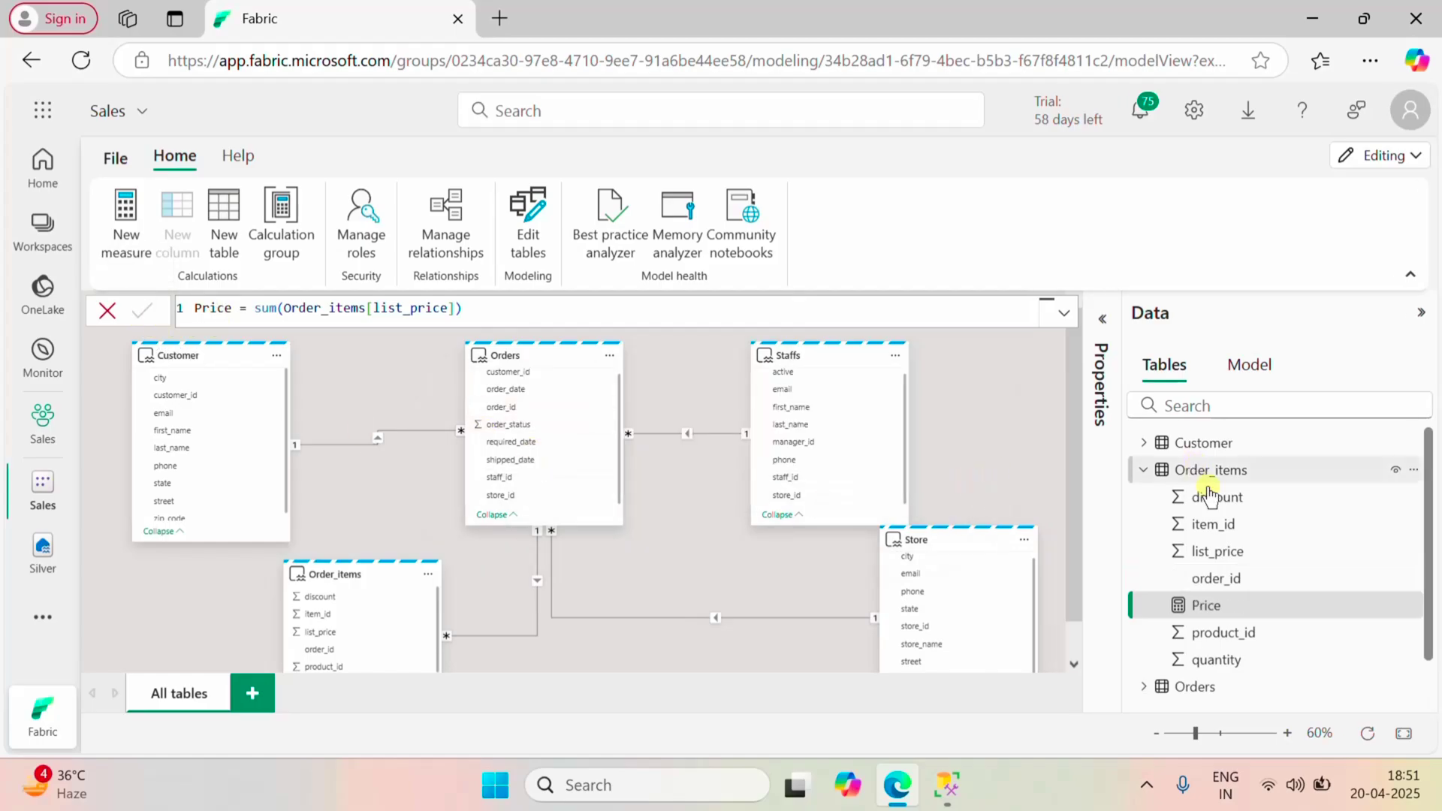
- Check the Price measure in the Order_items table of the diagram and among the semantic model's items
click(1143, 470)
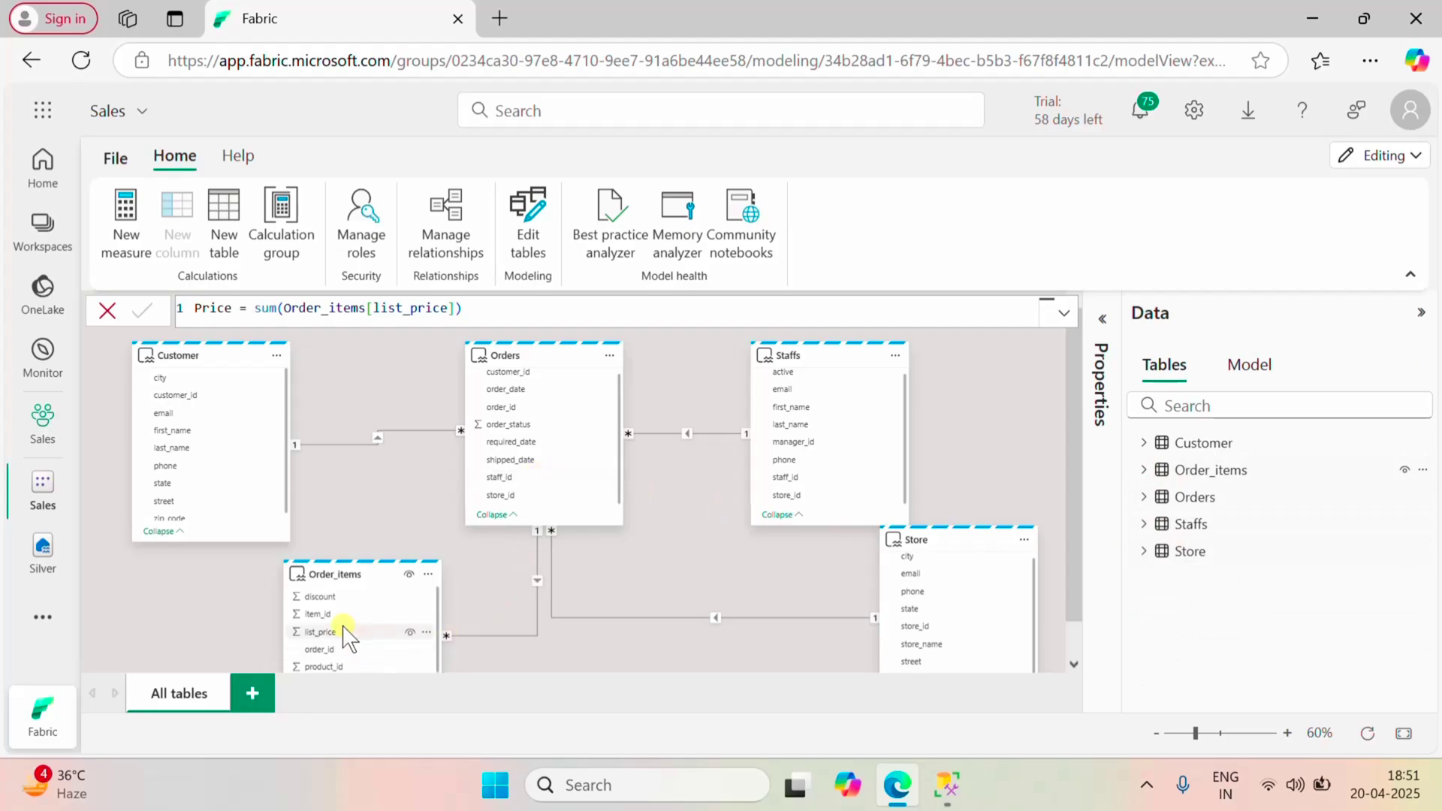
scroll(353, 623, down, 1)
scroll(499, 634, down, 1)
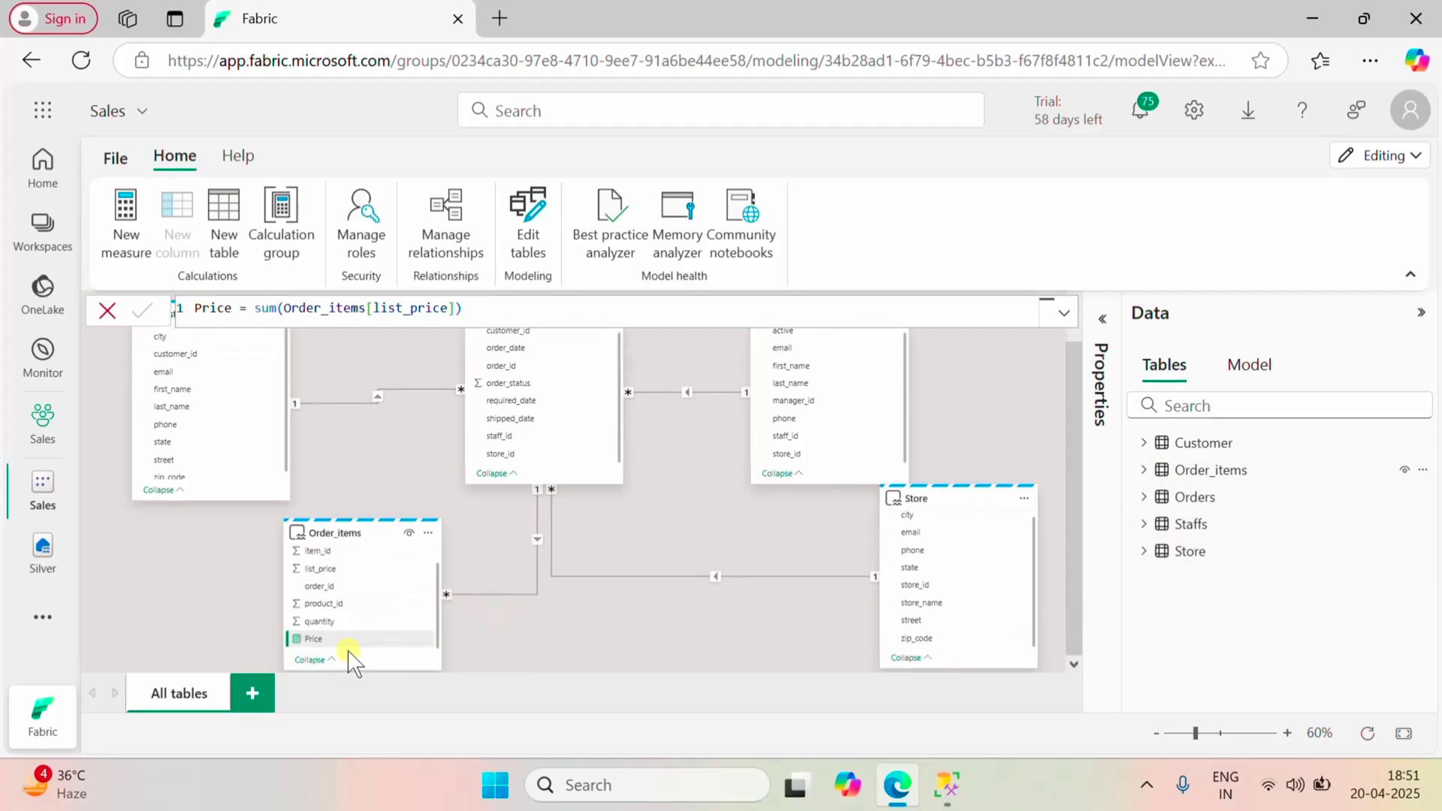
scroll(368, 616, up, 2)
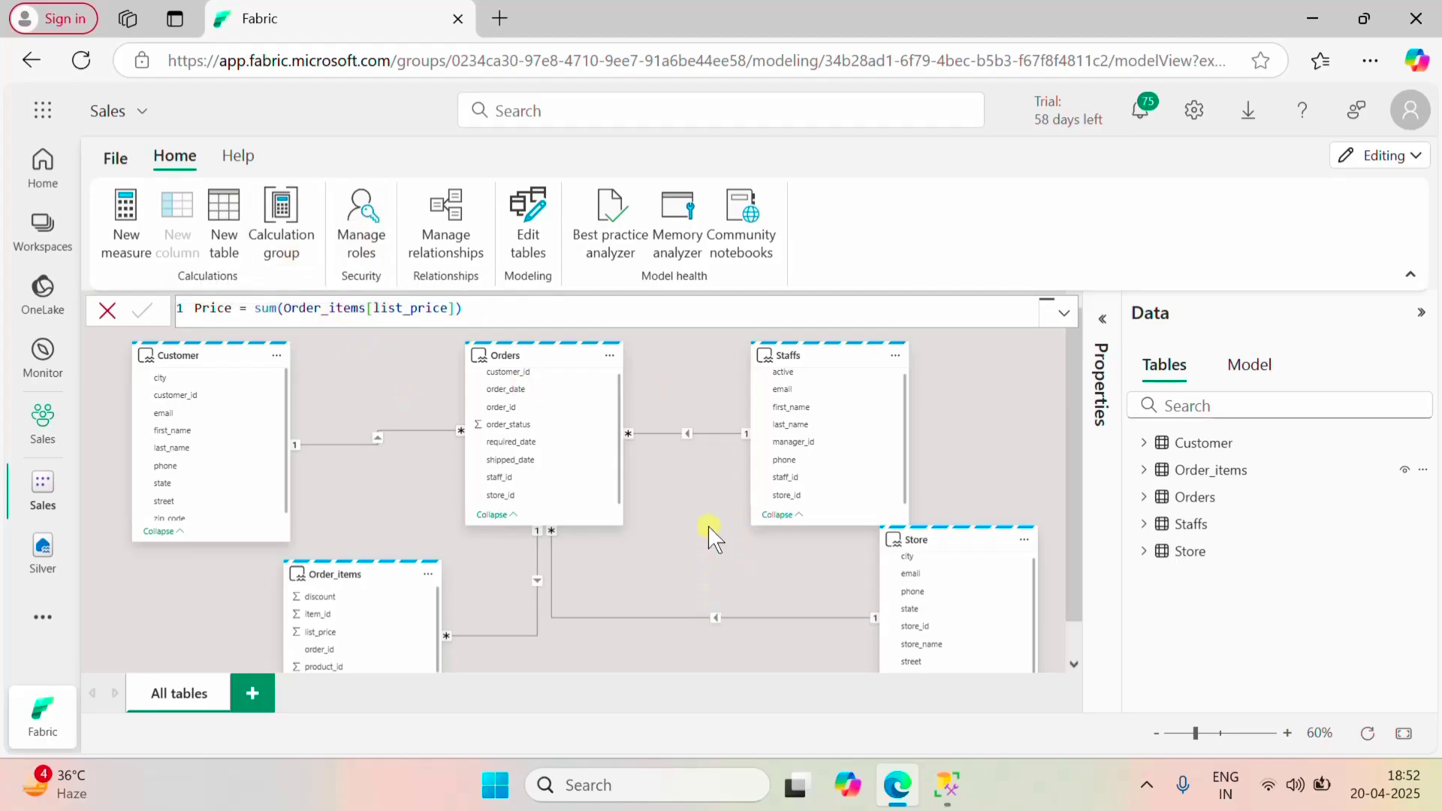
click(1261, 375)
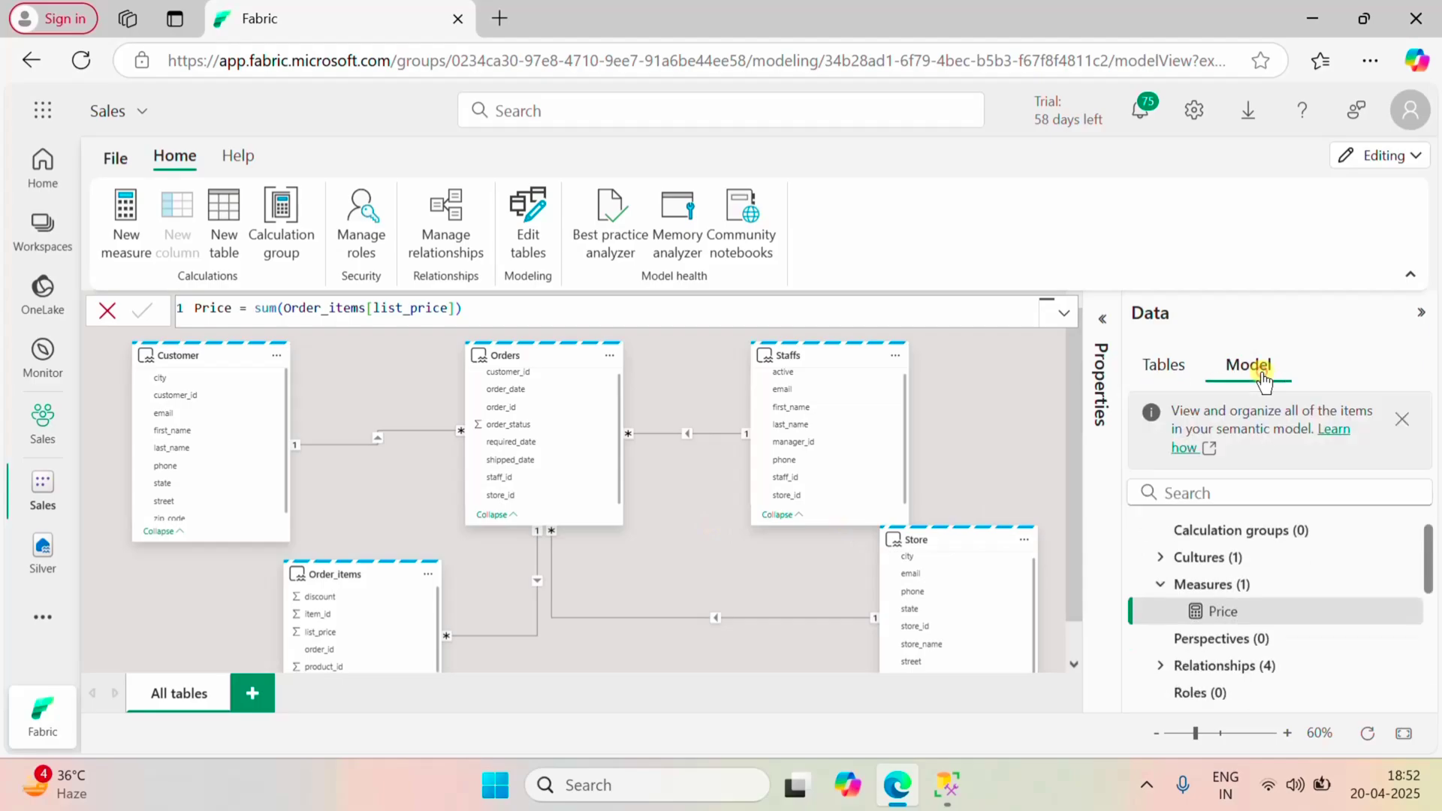
scroll(1197, 580, down, 3)
scroll(1235, 604, up, 5)
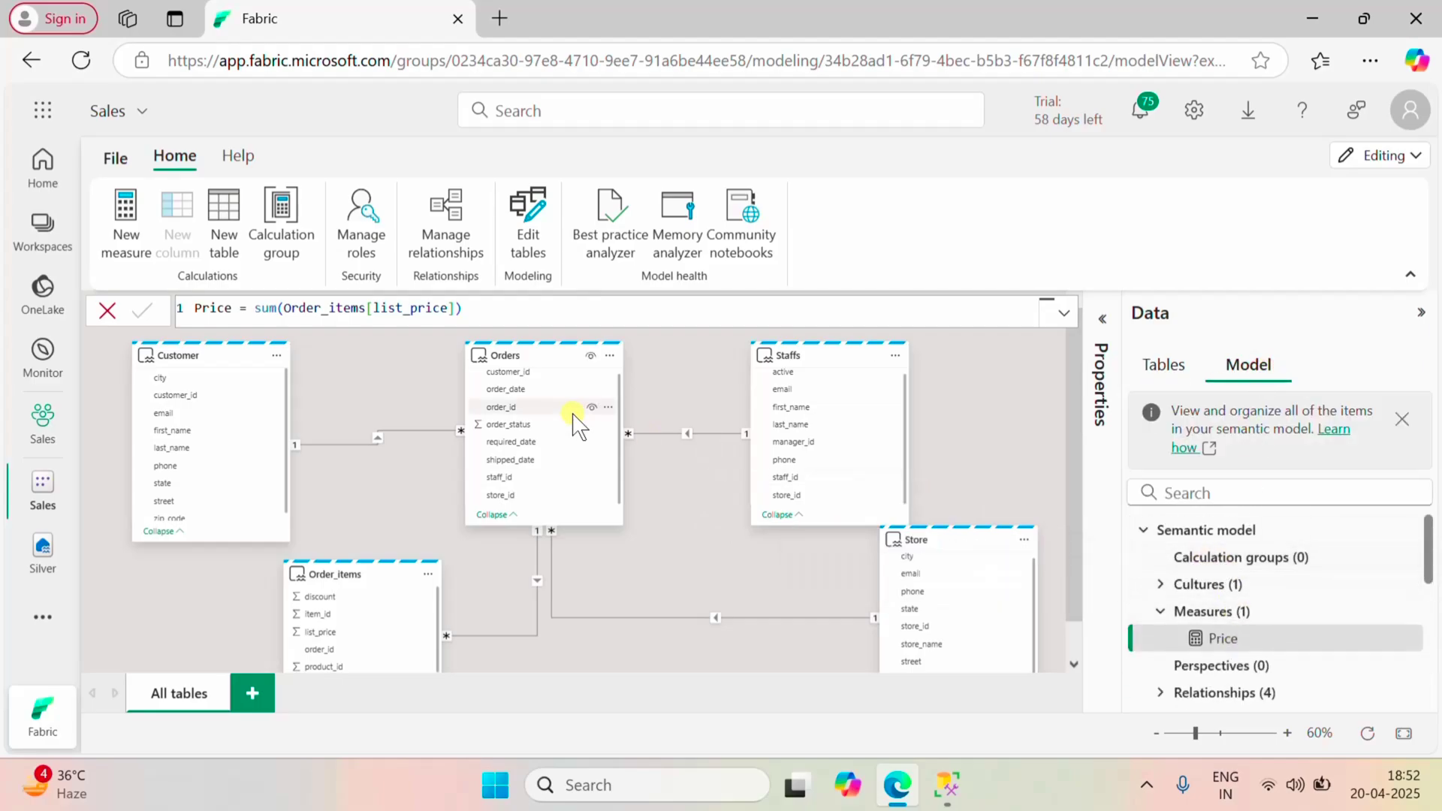
- Save the Sales semantic model to version history without a description and return to the Sales workspace's item list
click(124, 177)
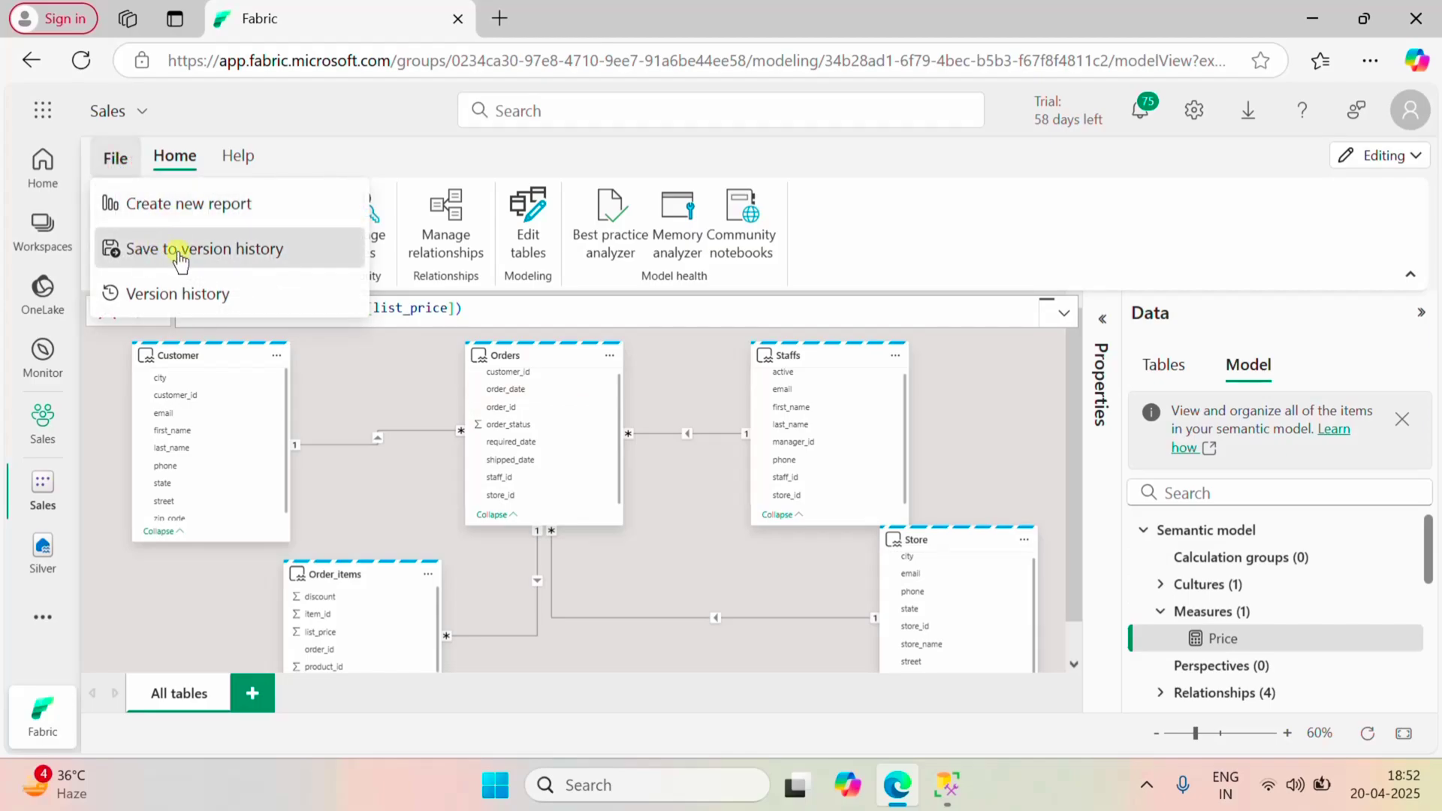
click(180, 259)
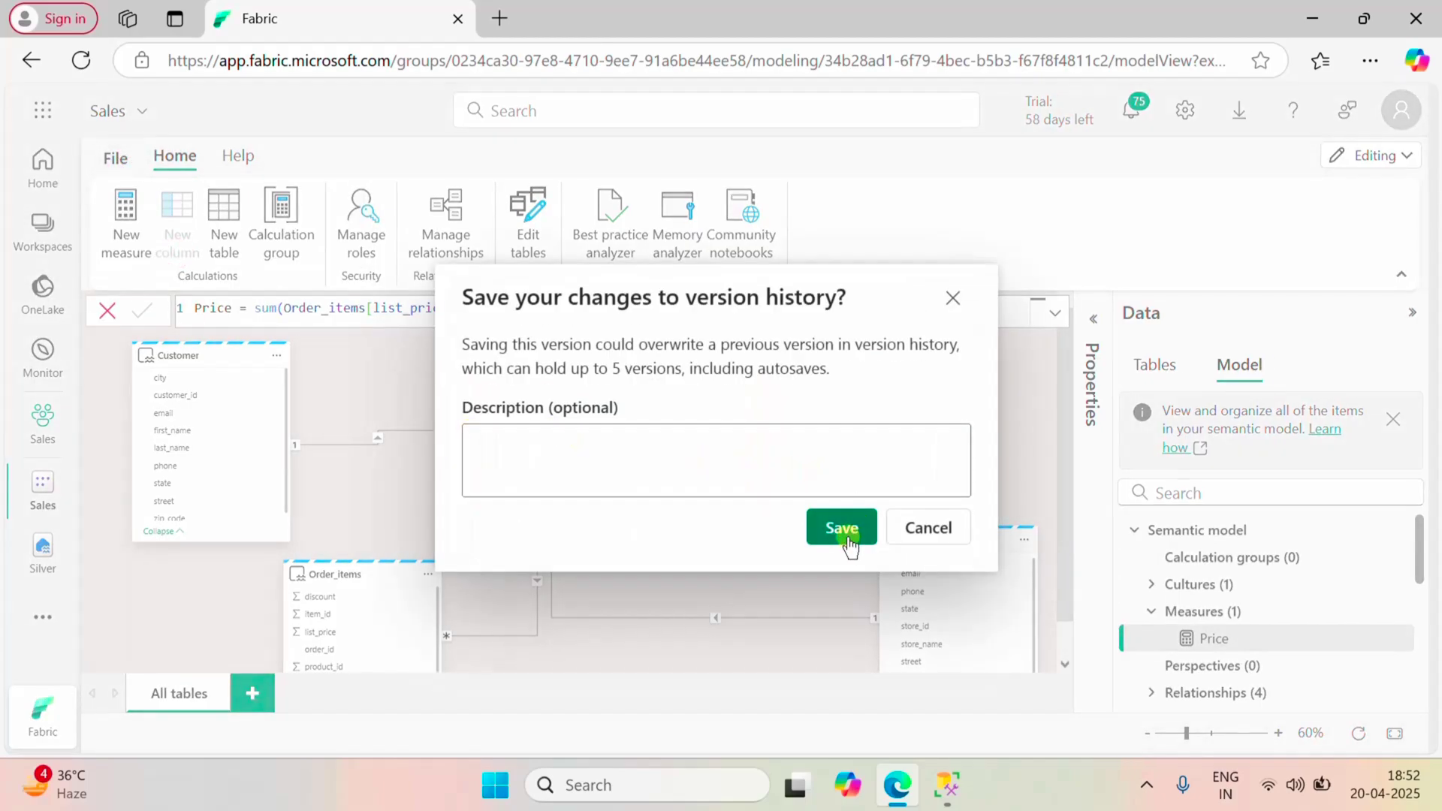
click(841, 529)
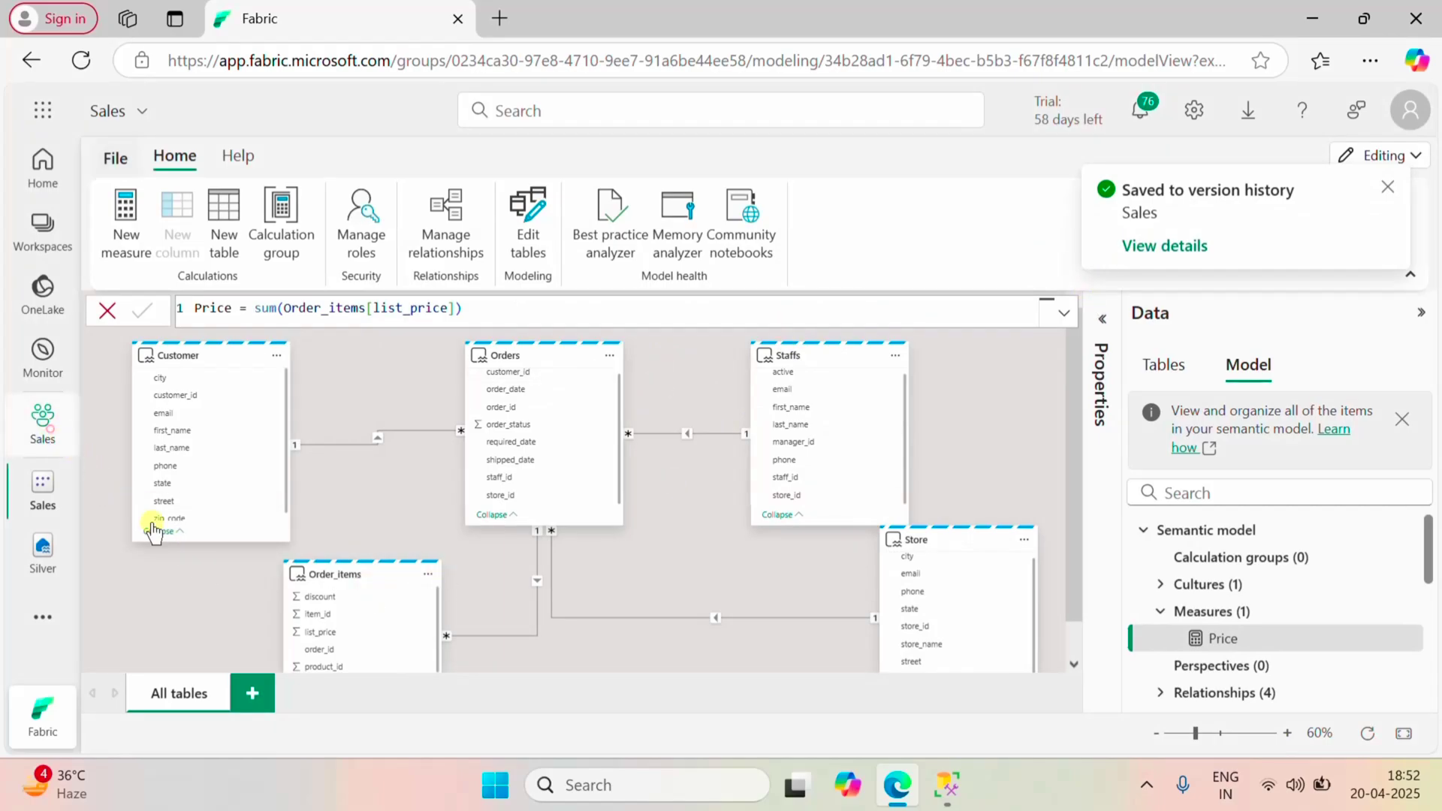
key(alt+Left)
scroll(225, 537, down, 1)
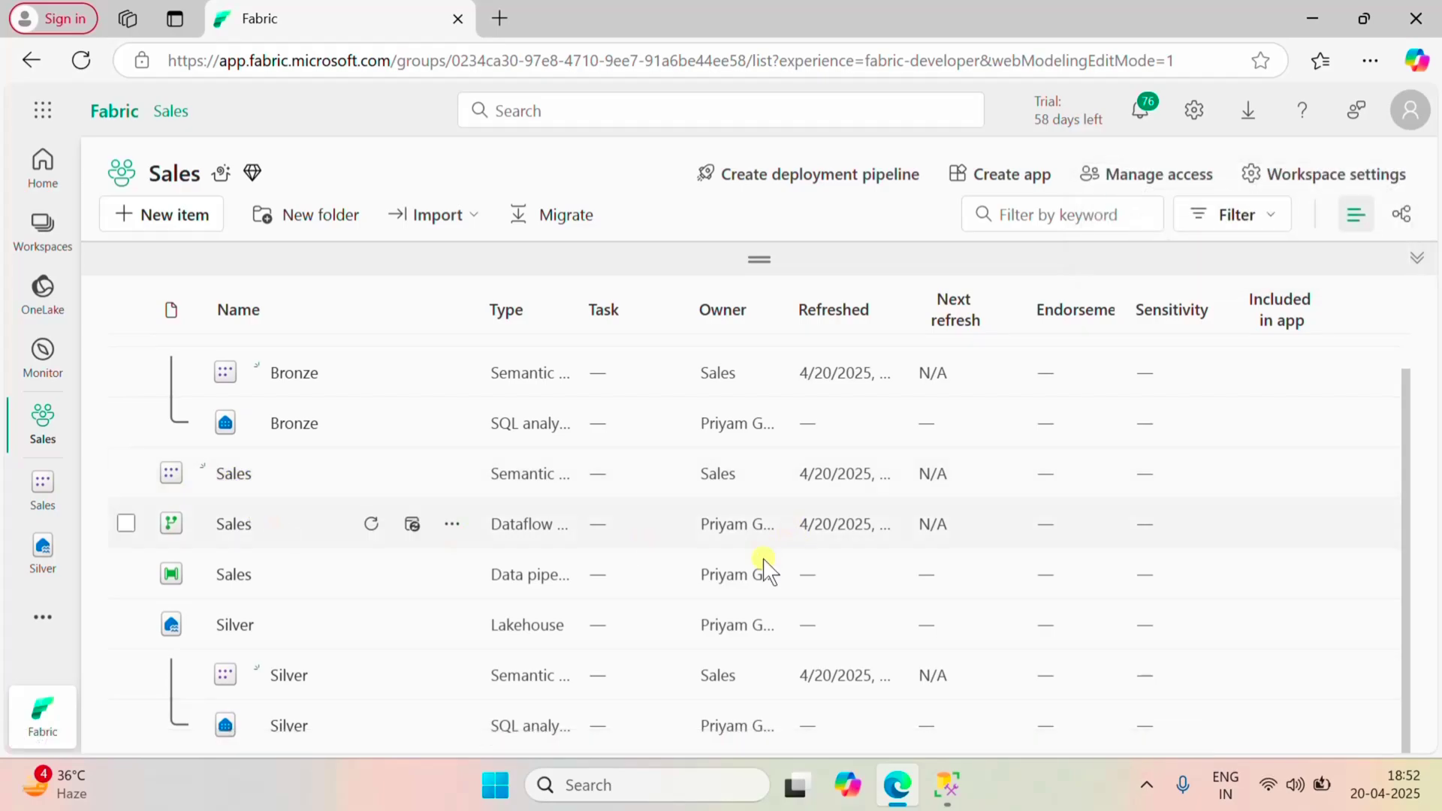
- Switch to Power BI Desktop, start a blank report and open the account details
click(679, 781)
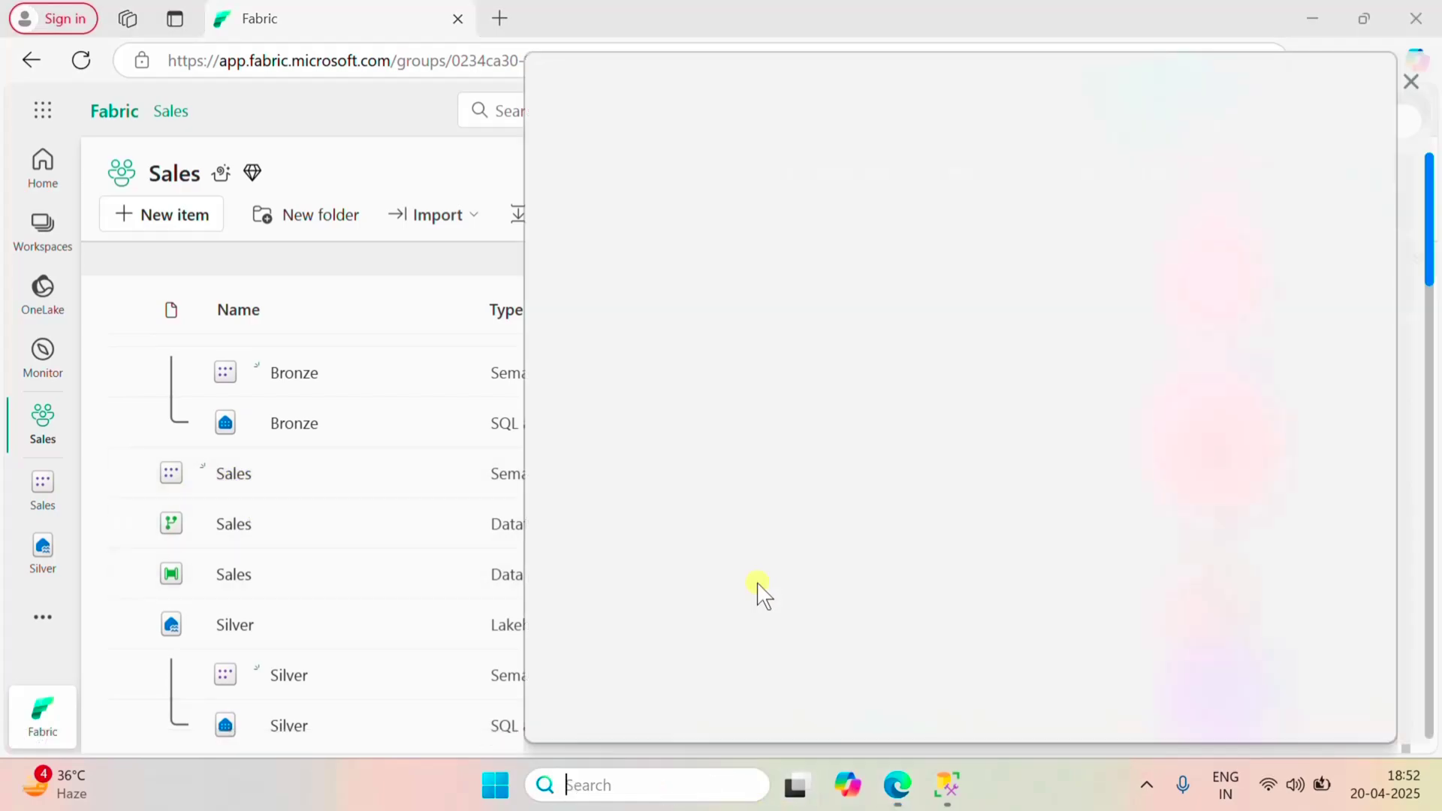
click(664, 146)
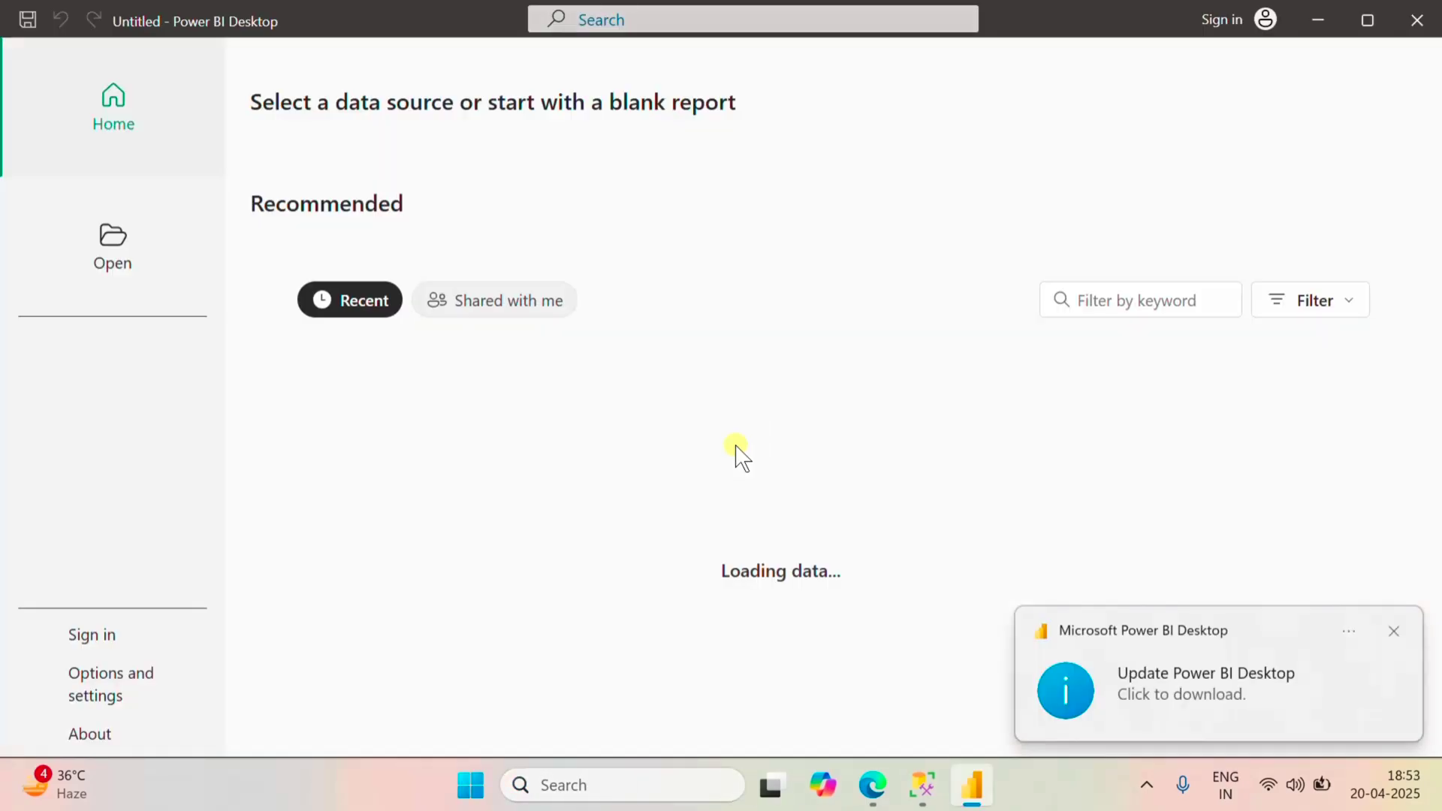
click(1394, 632)
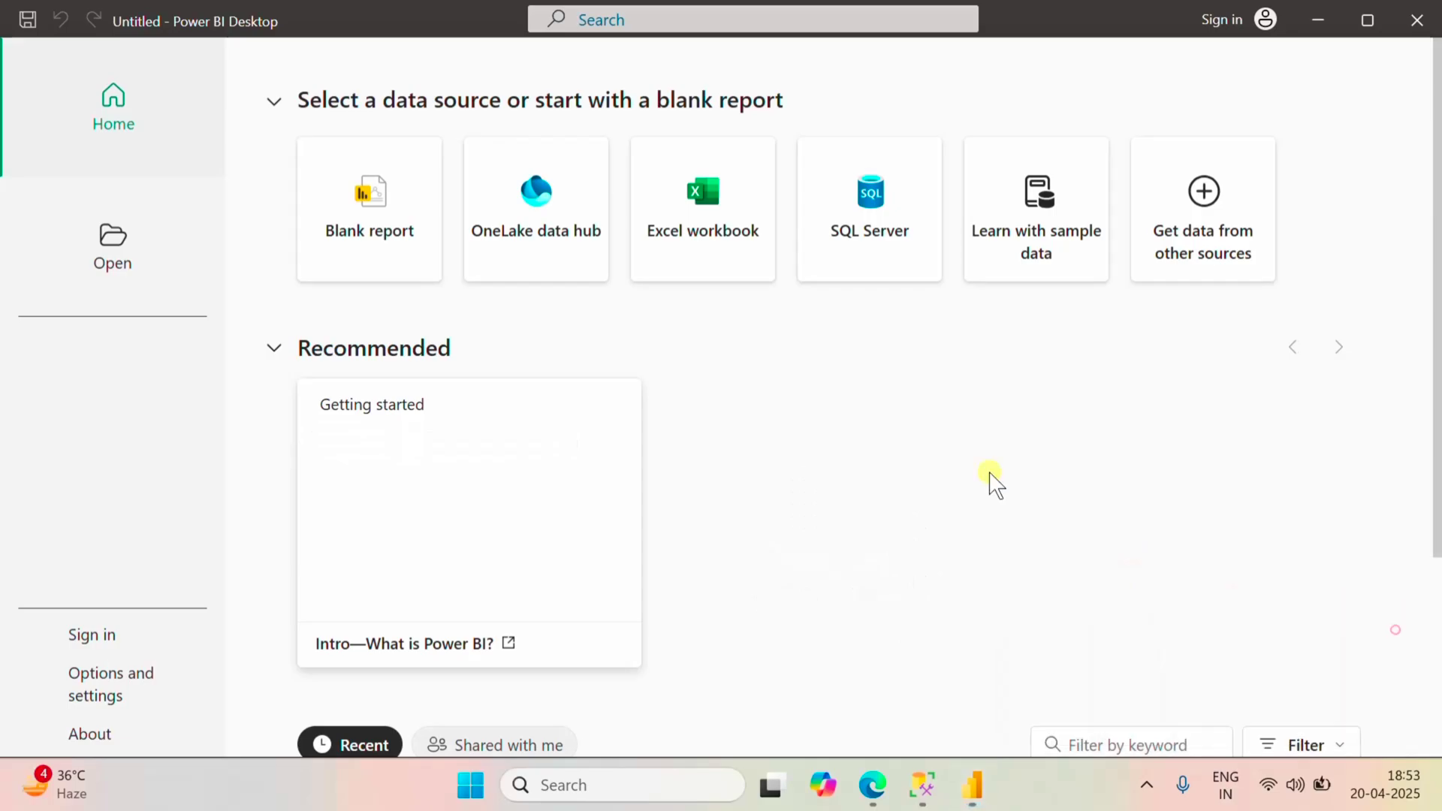
click(392, 240)
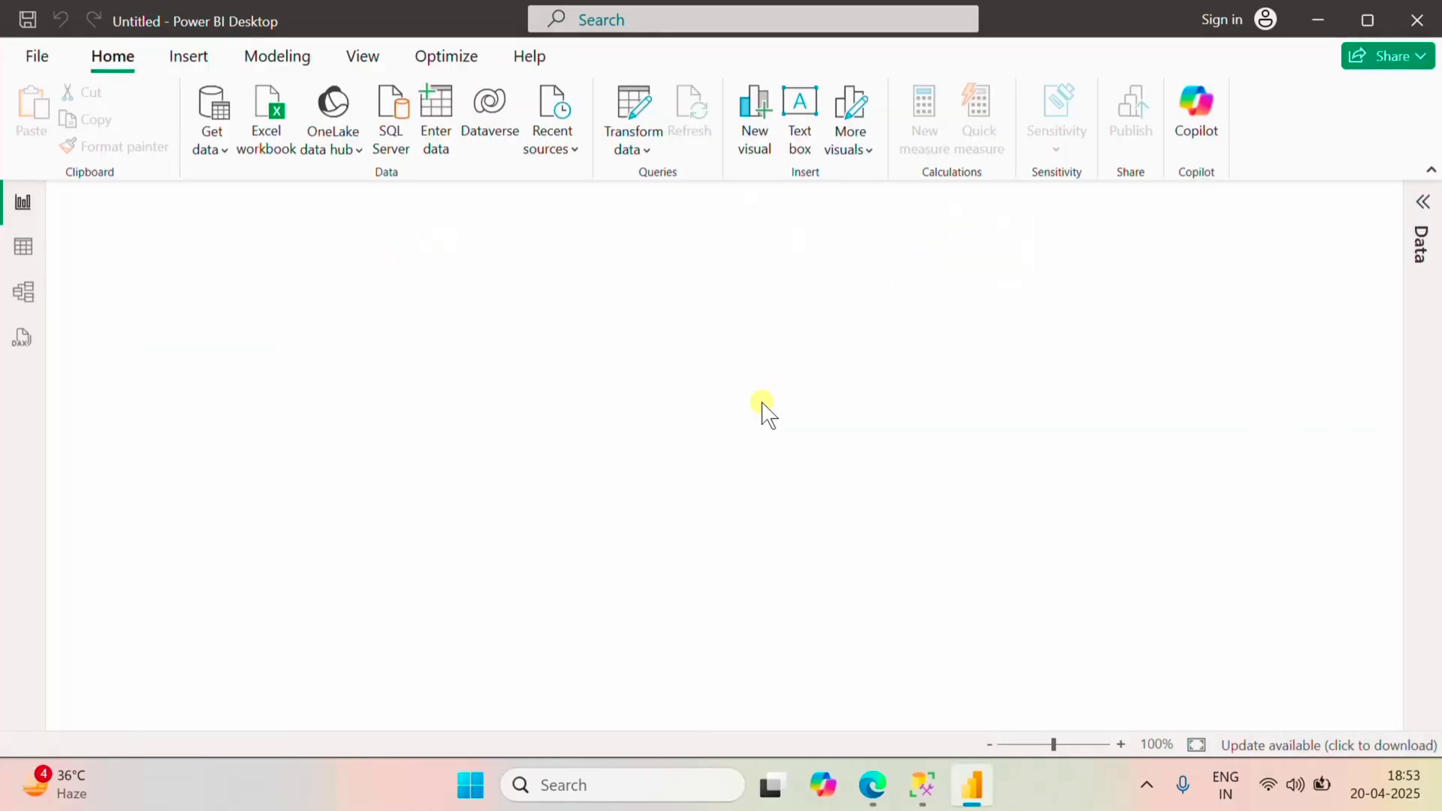
click(1265, 20)
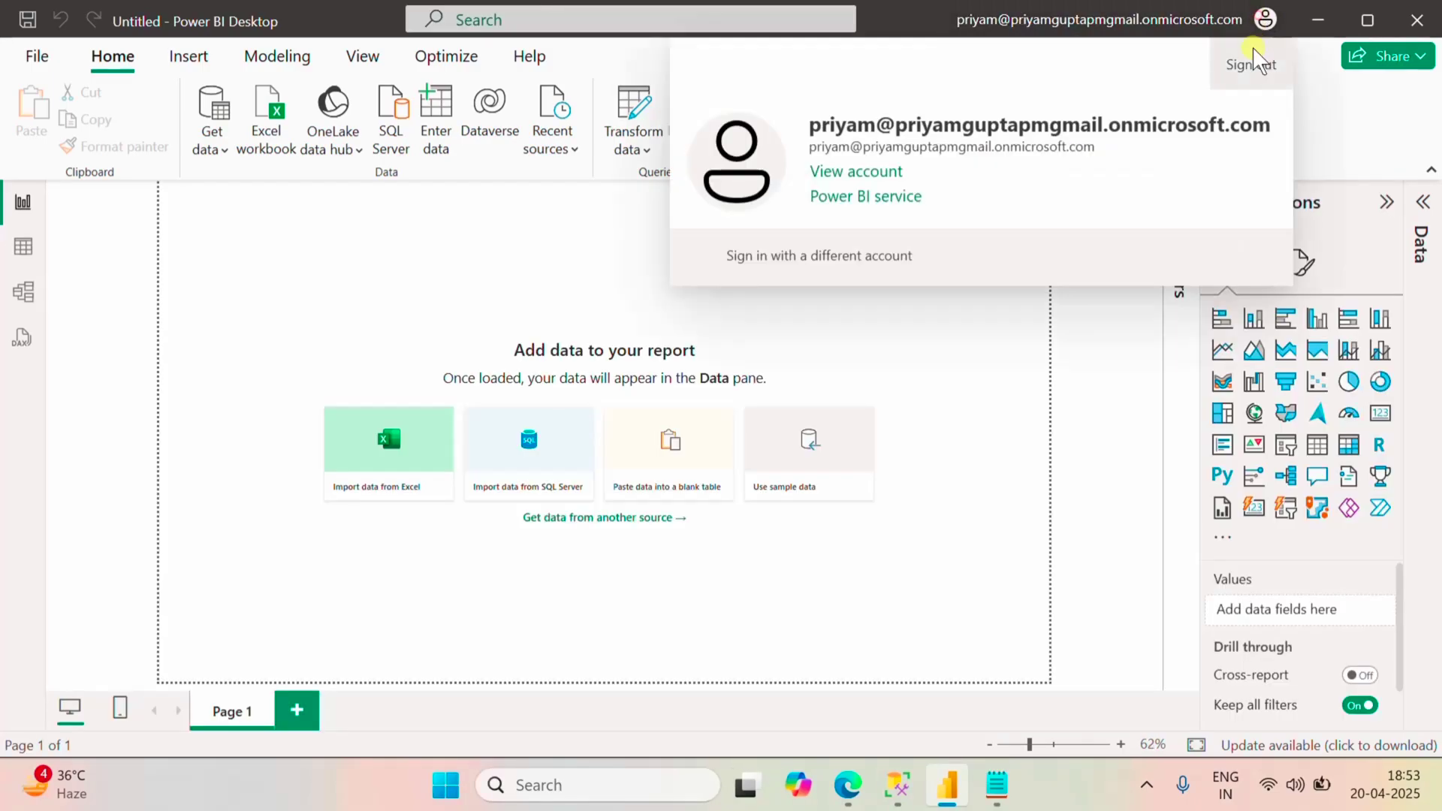
- Close the account details and connect the blank report to the Sales semantic model in the Sales workspace
click(983, 421)
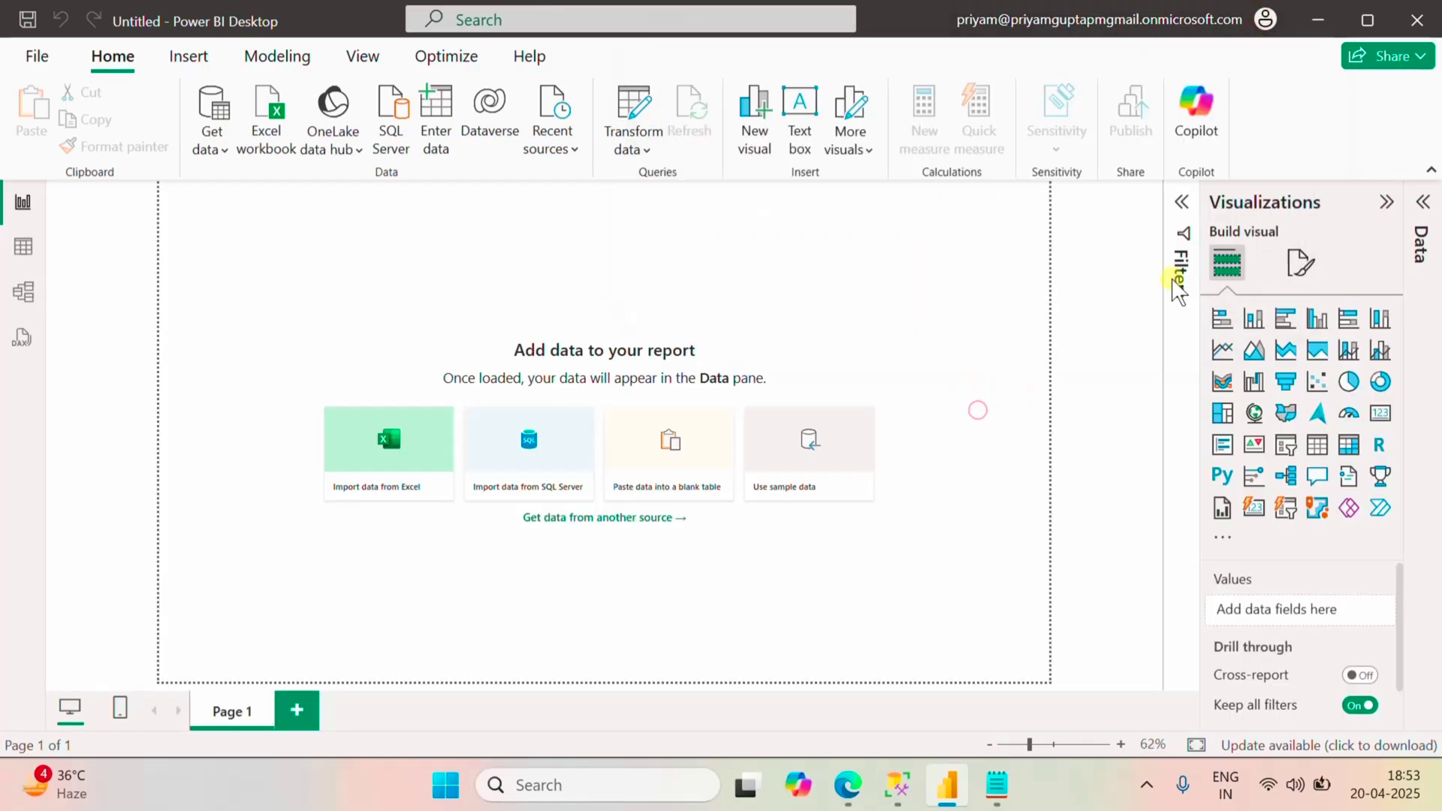
click(222, 150)
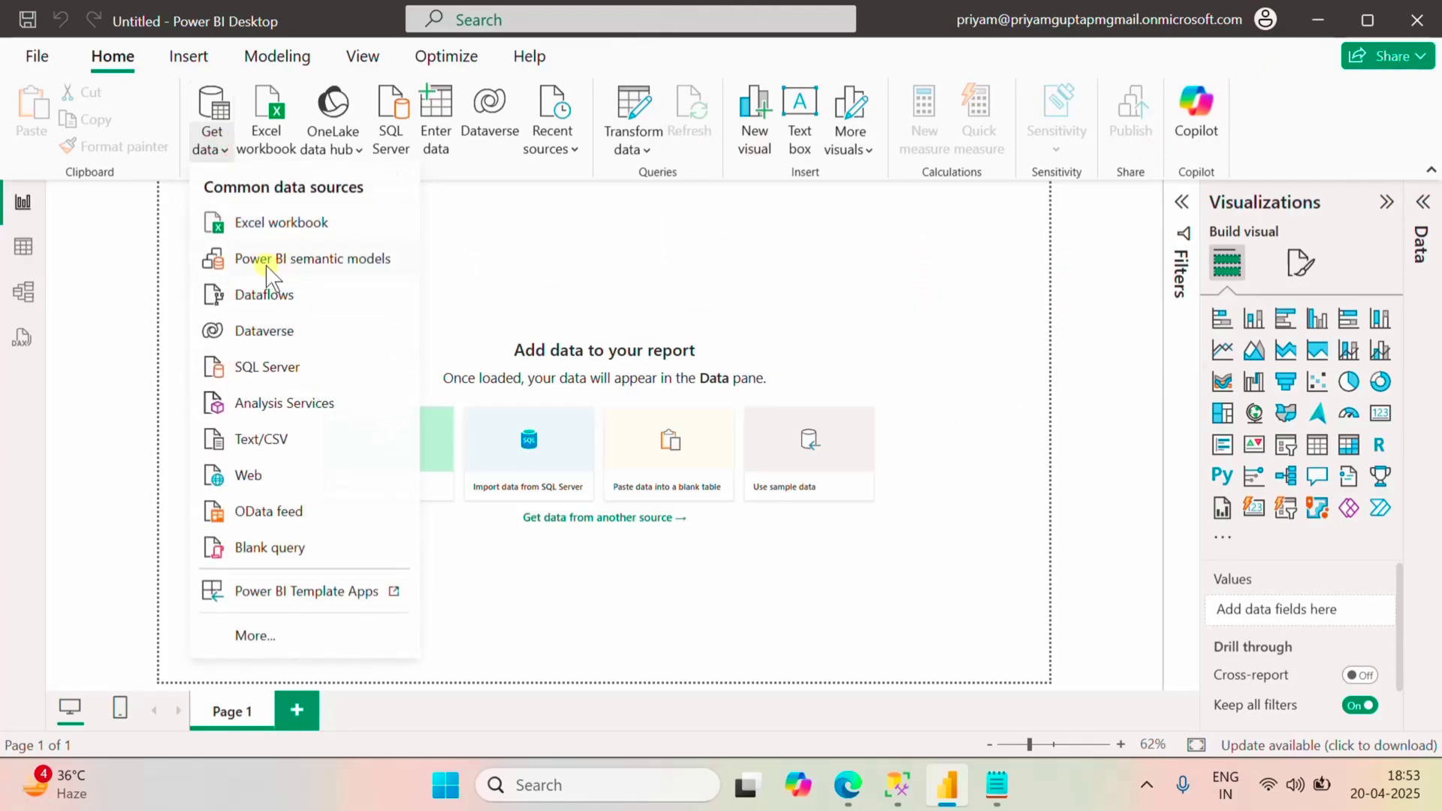
key(Escape)
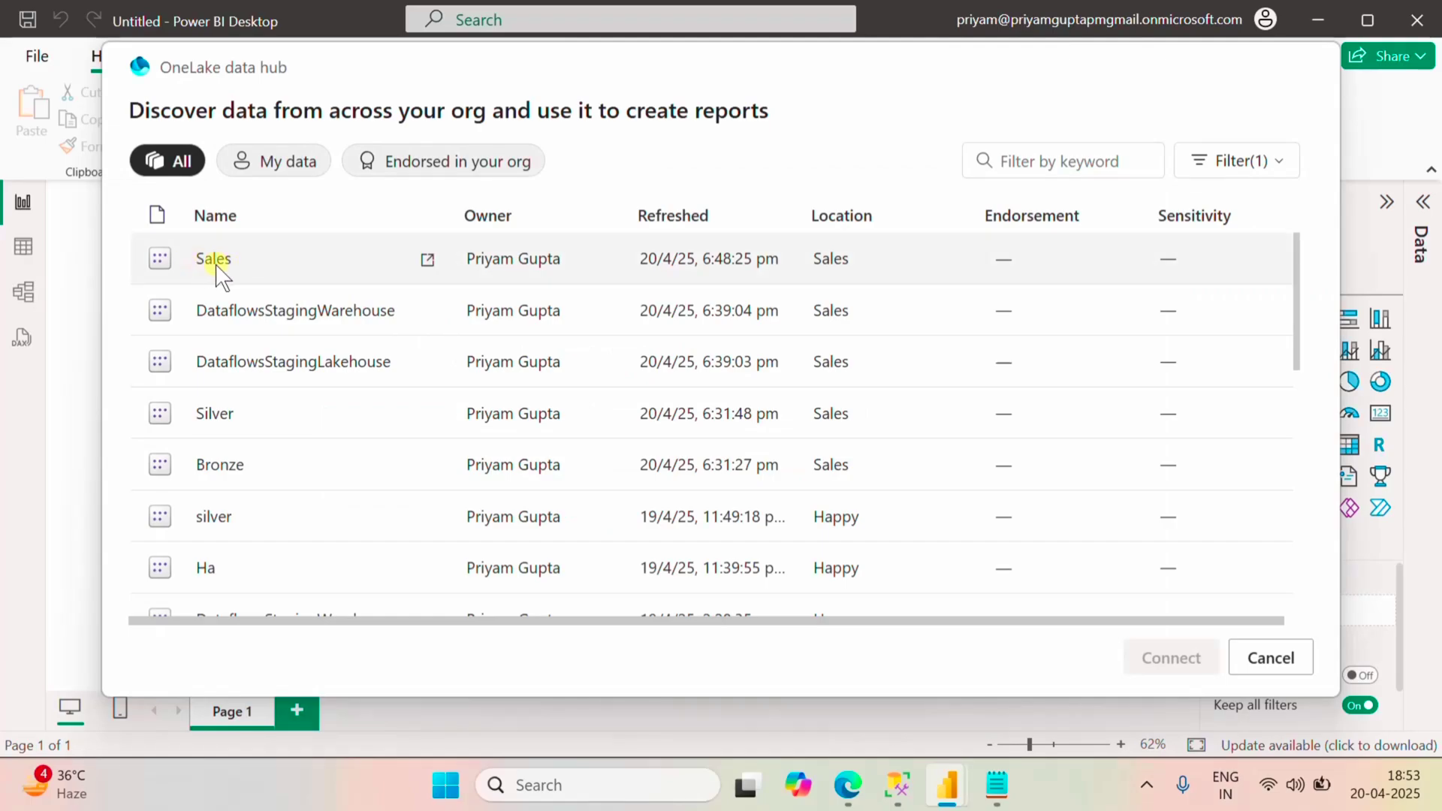
click(217, 261)
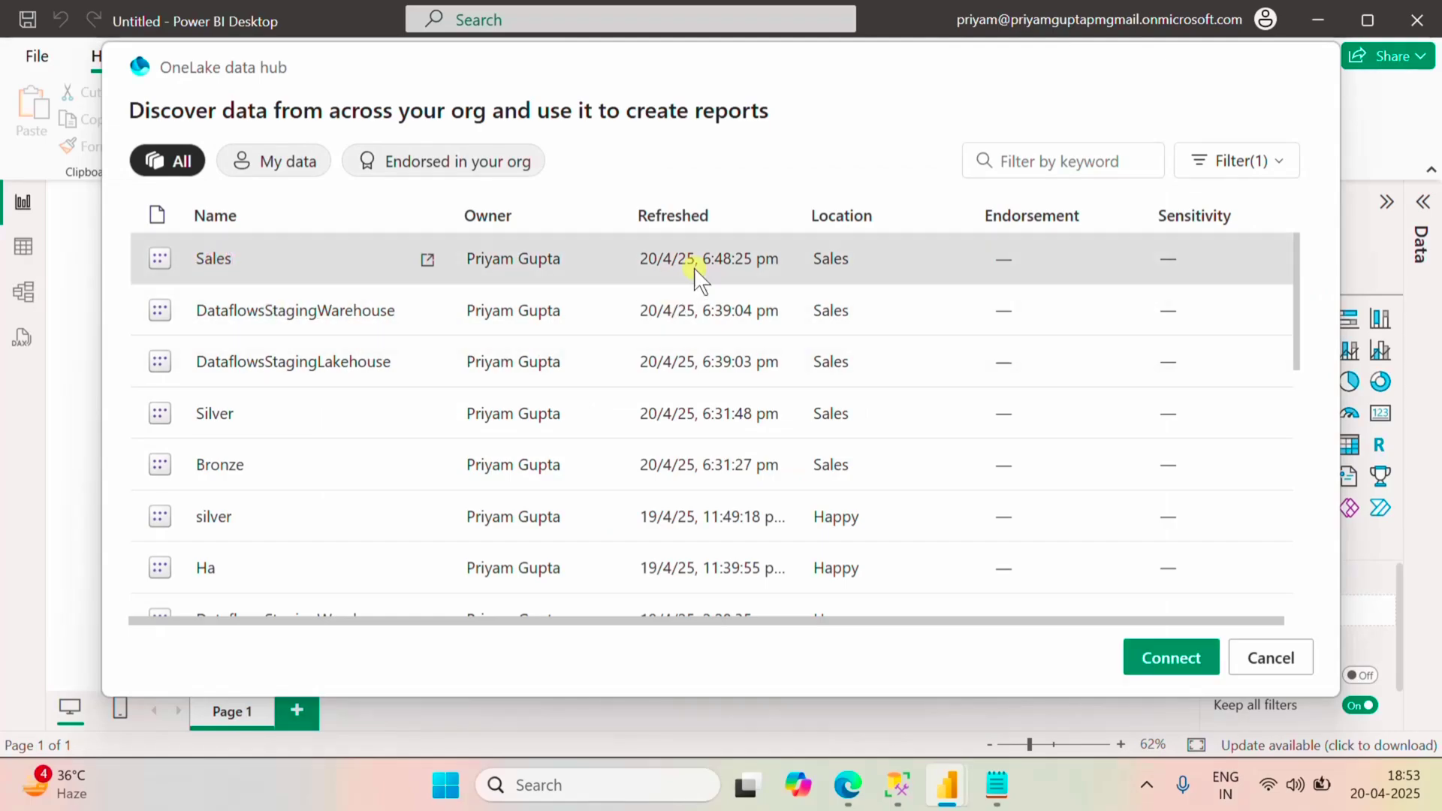
click(1173, 660)
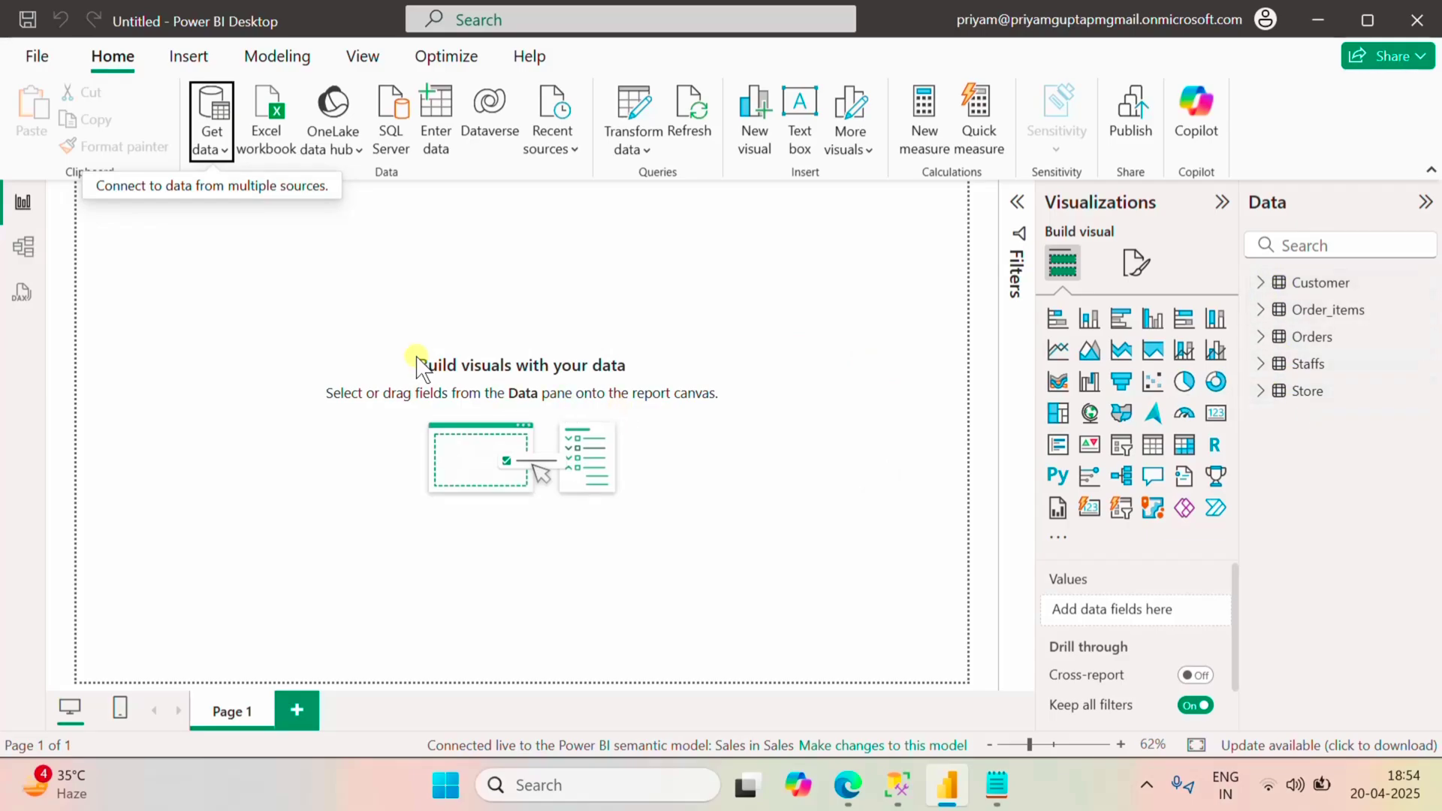
- Examine the table relationships in the model diagram at 40% zoom and return to the report canvas
click(35, 254)
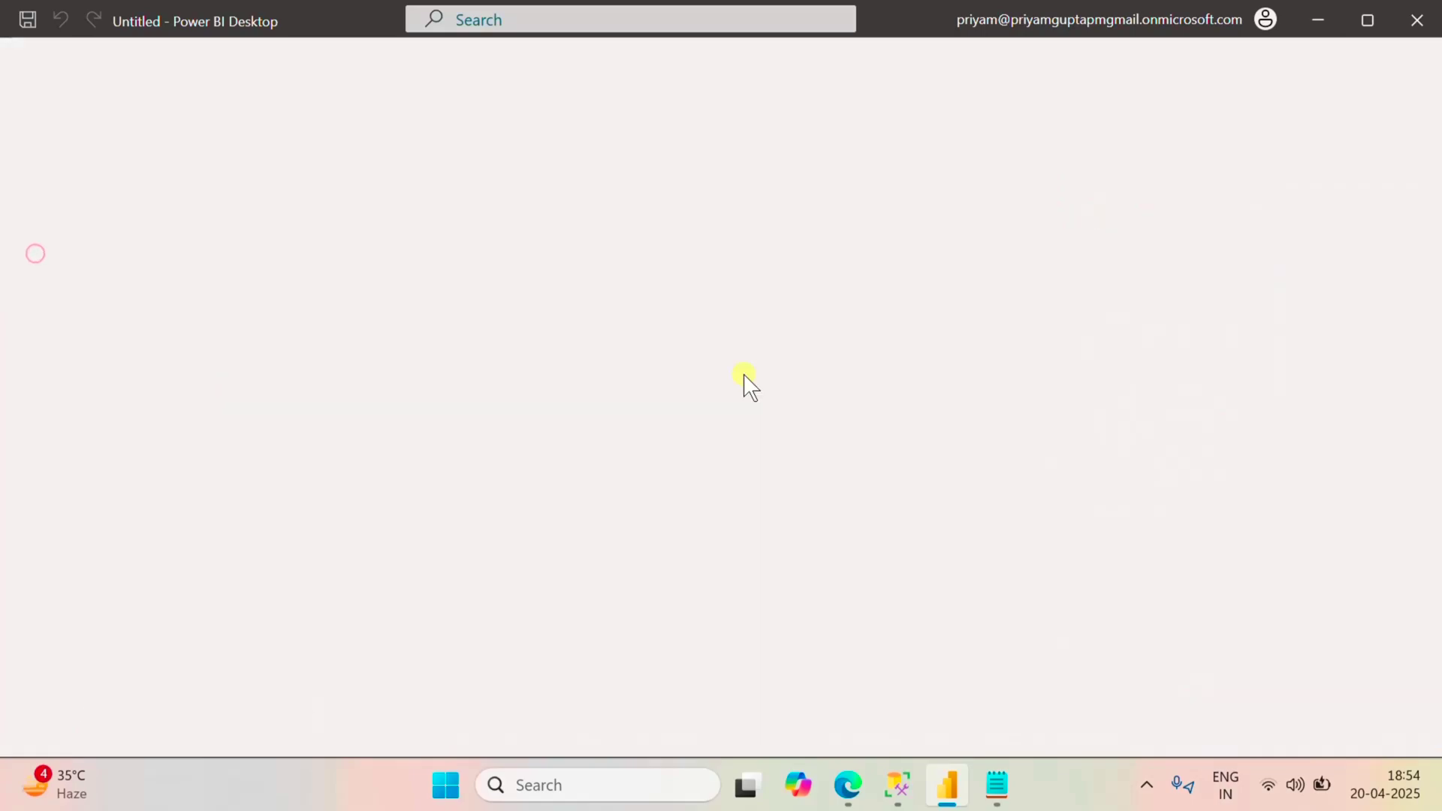
scroll(601, 443, down, 6)
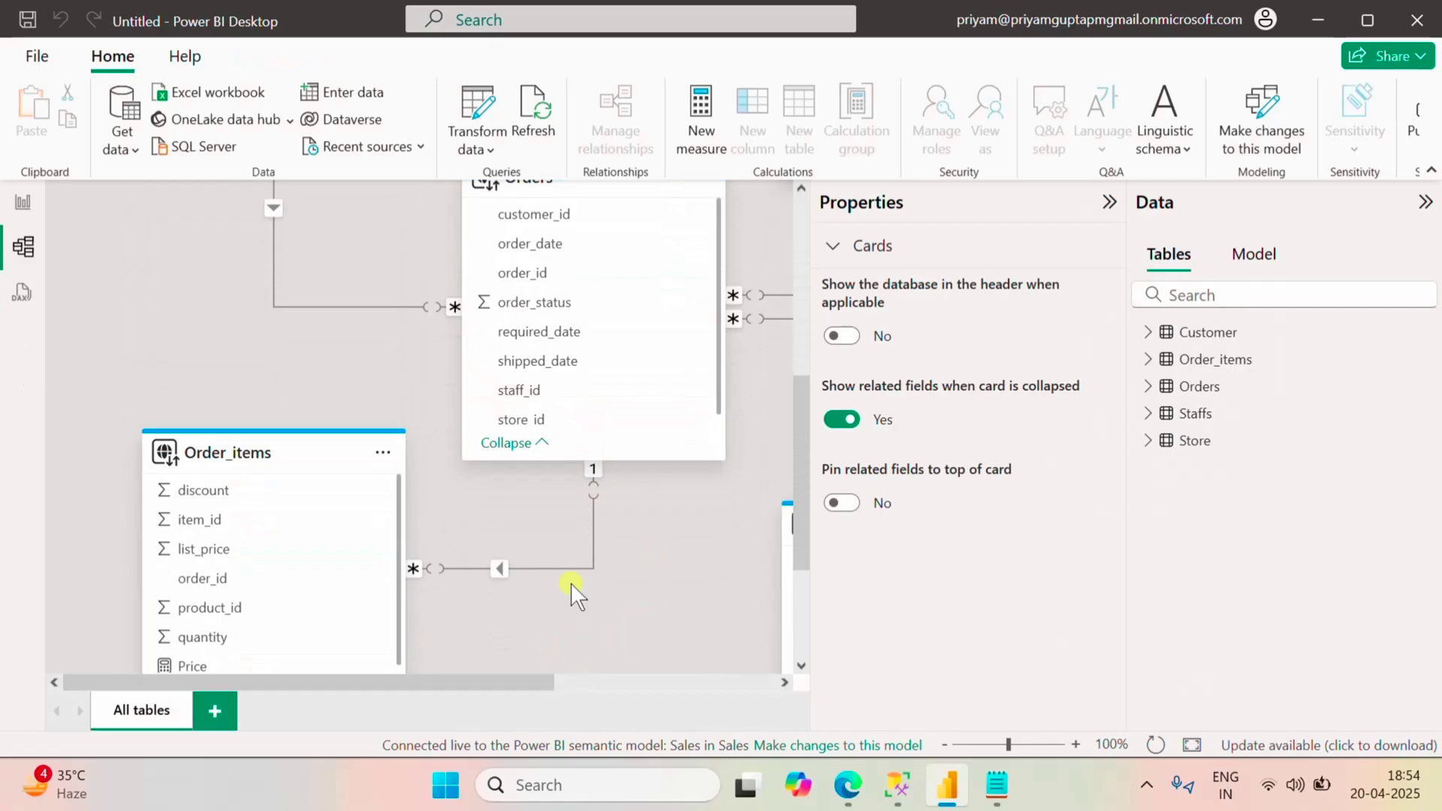
scroll(570, 583, up, 5)
drag(463, 683, 700, 683)
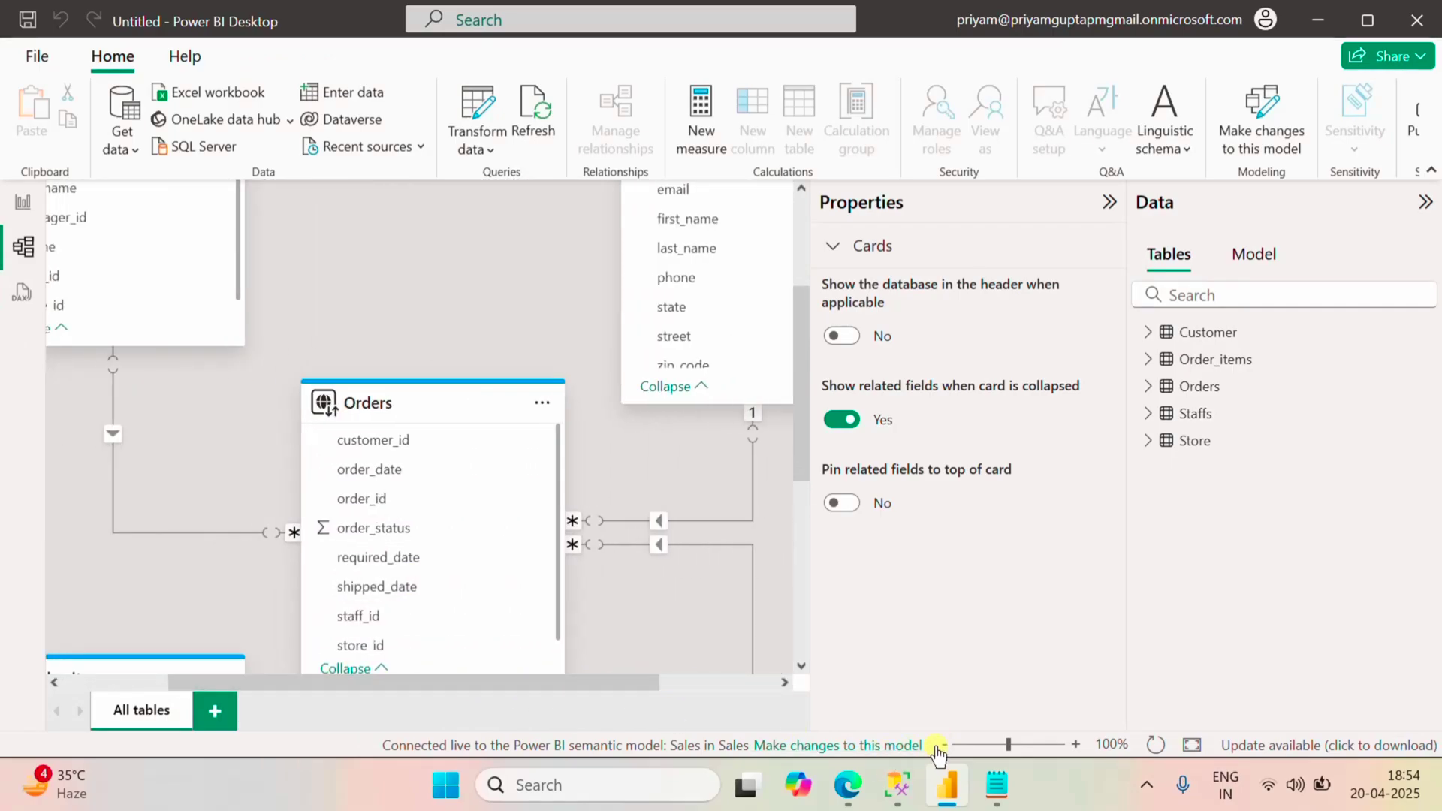
click(940, 746)
click(940, 745)
click(940, 745)
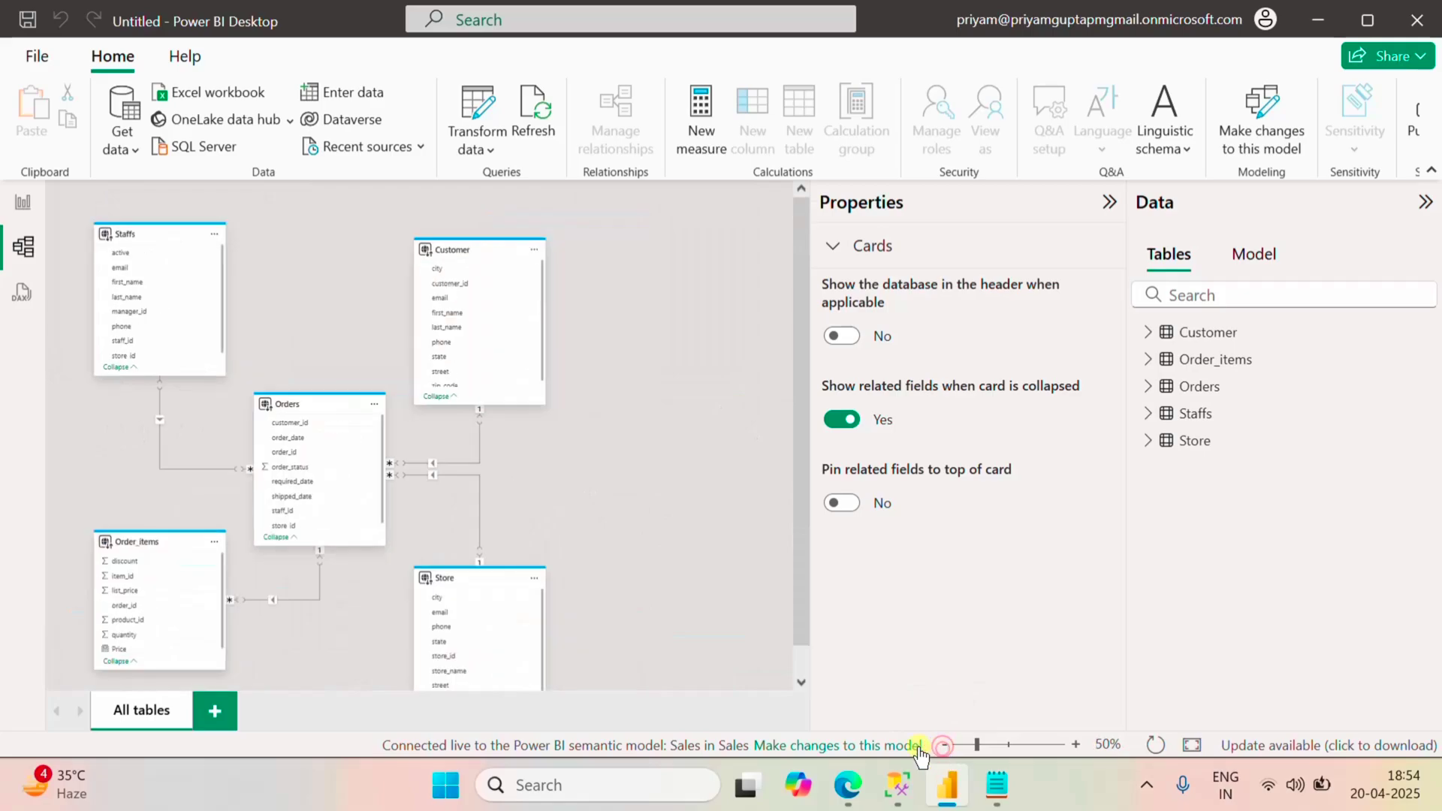
click(941, 745)
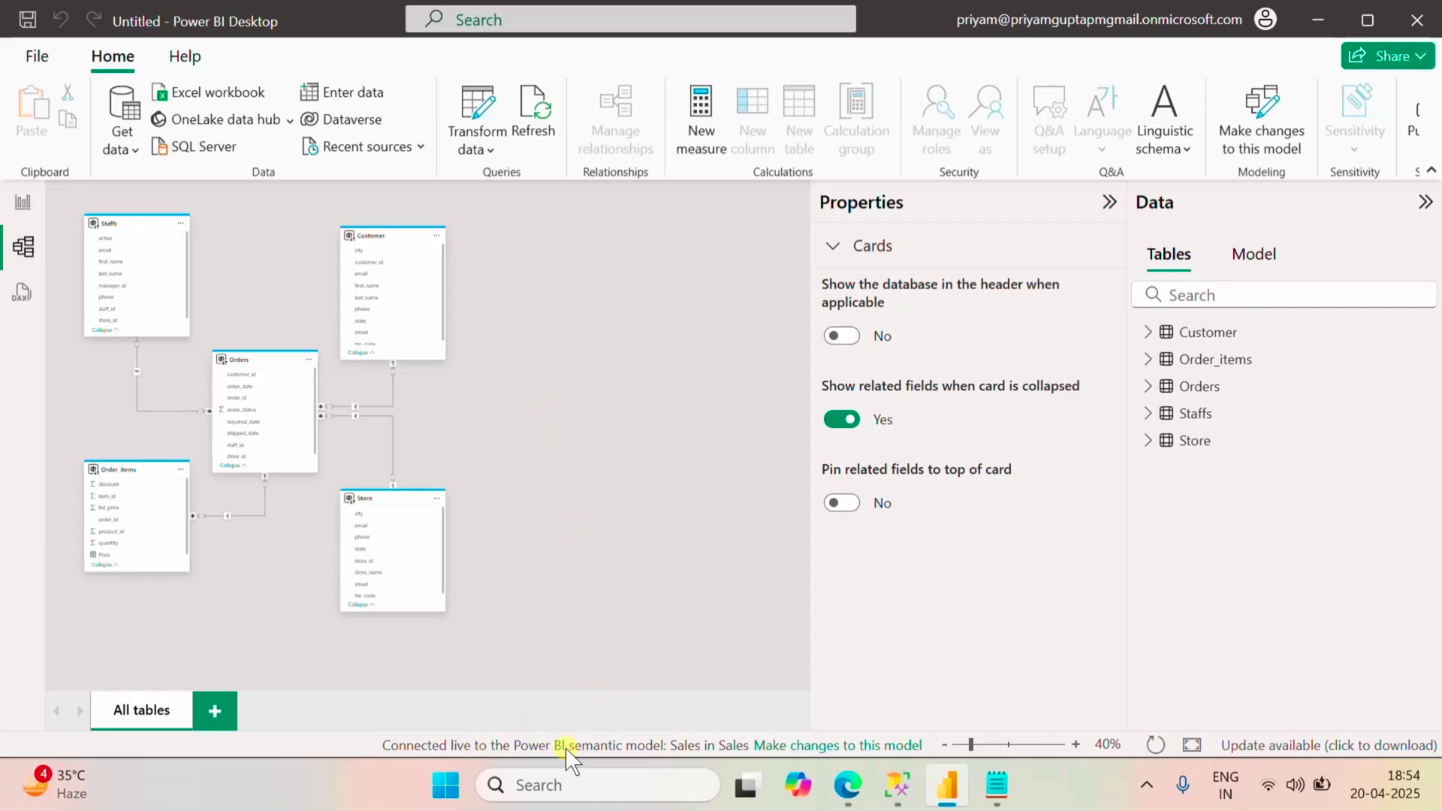
click(24, 201)
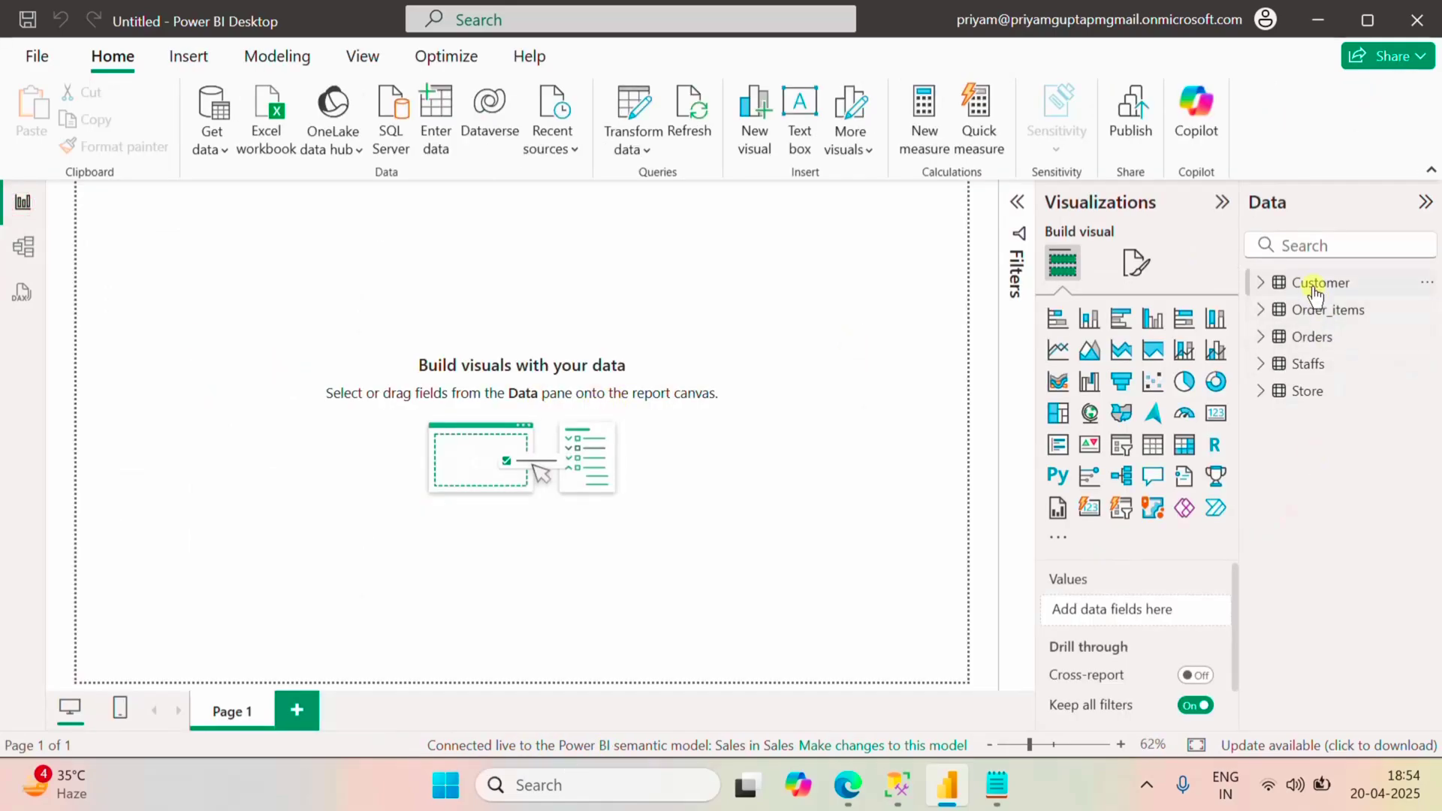
- Examine the fields of the Customer and Order_items tables, including the Price measure, and collapse both tables
click(1268, 283)
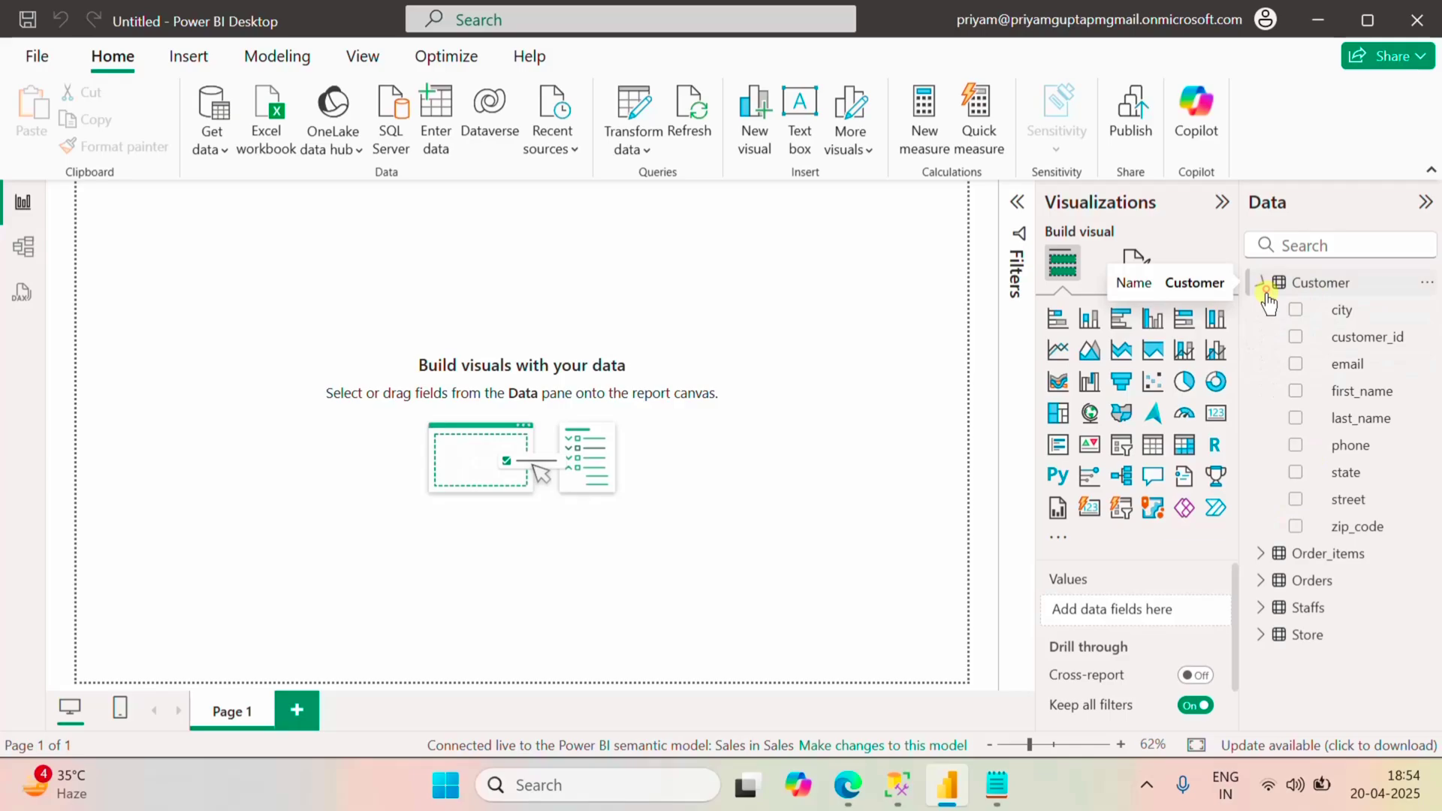
right_click(1346, 349)
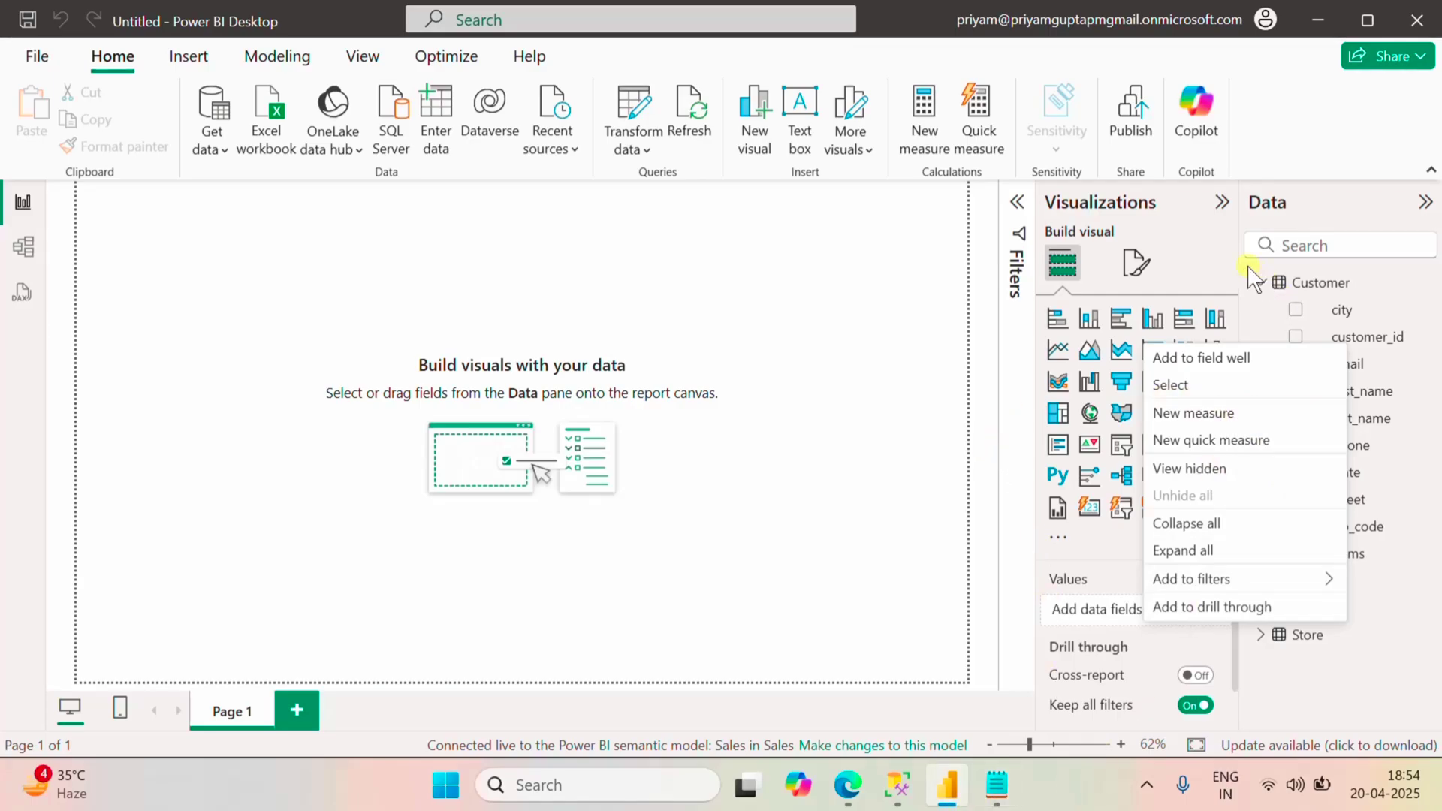
click(692, 124)
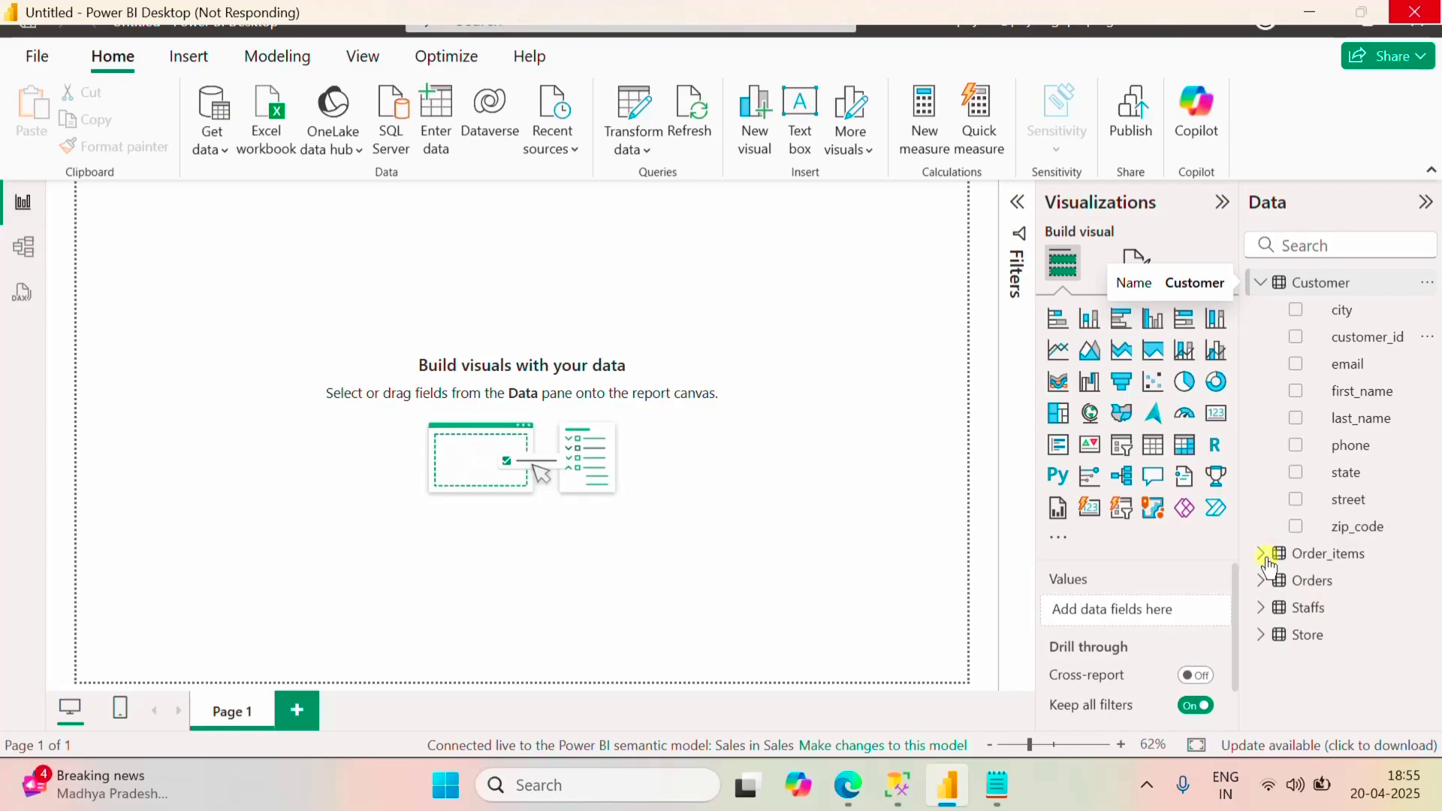
click(1262, 310)
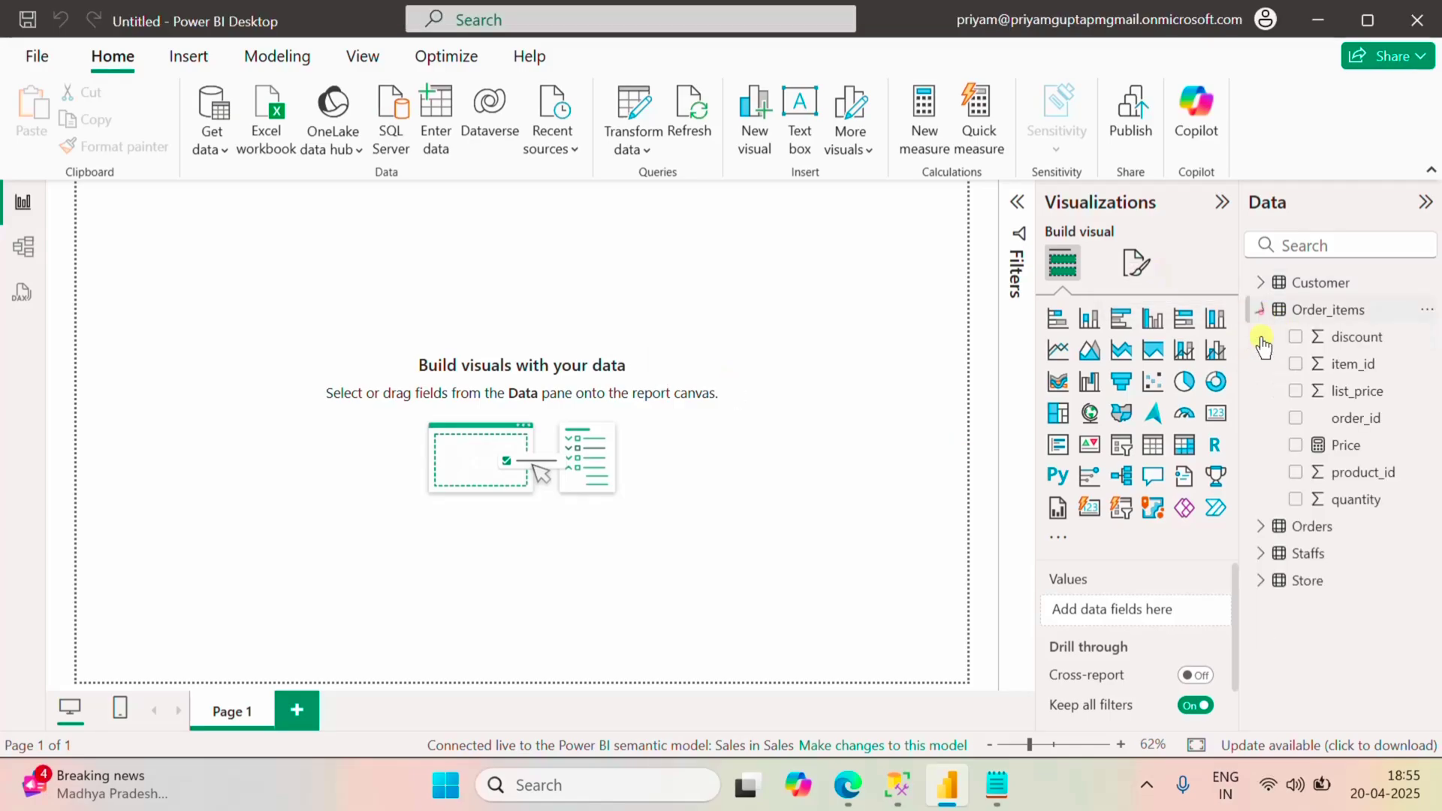
click(1359, 454)
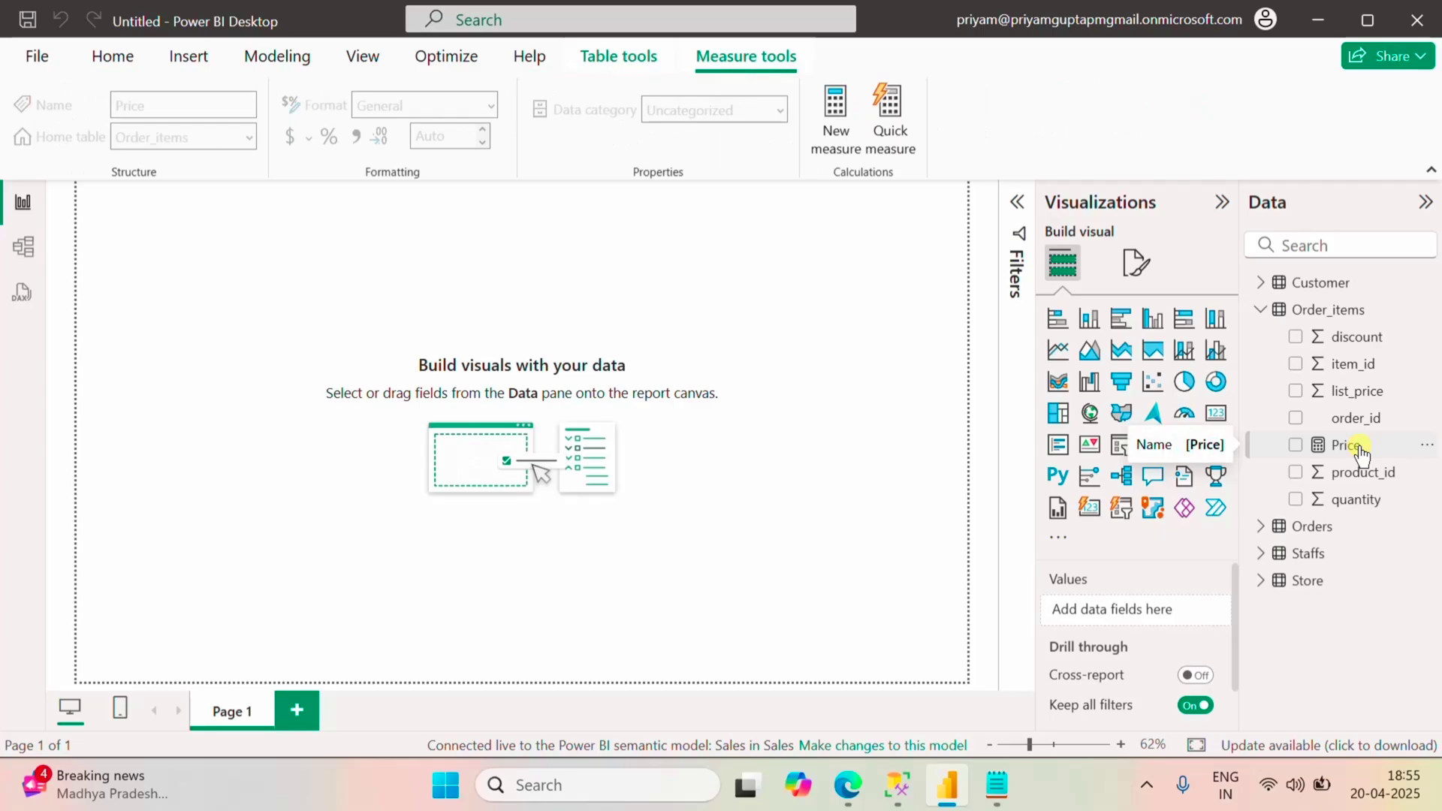
click(1262, 309)
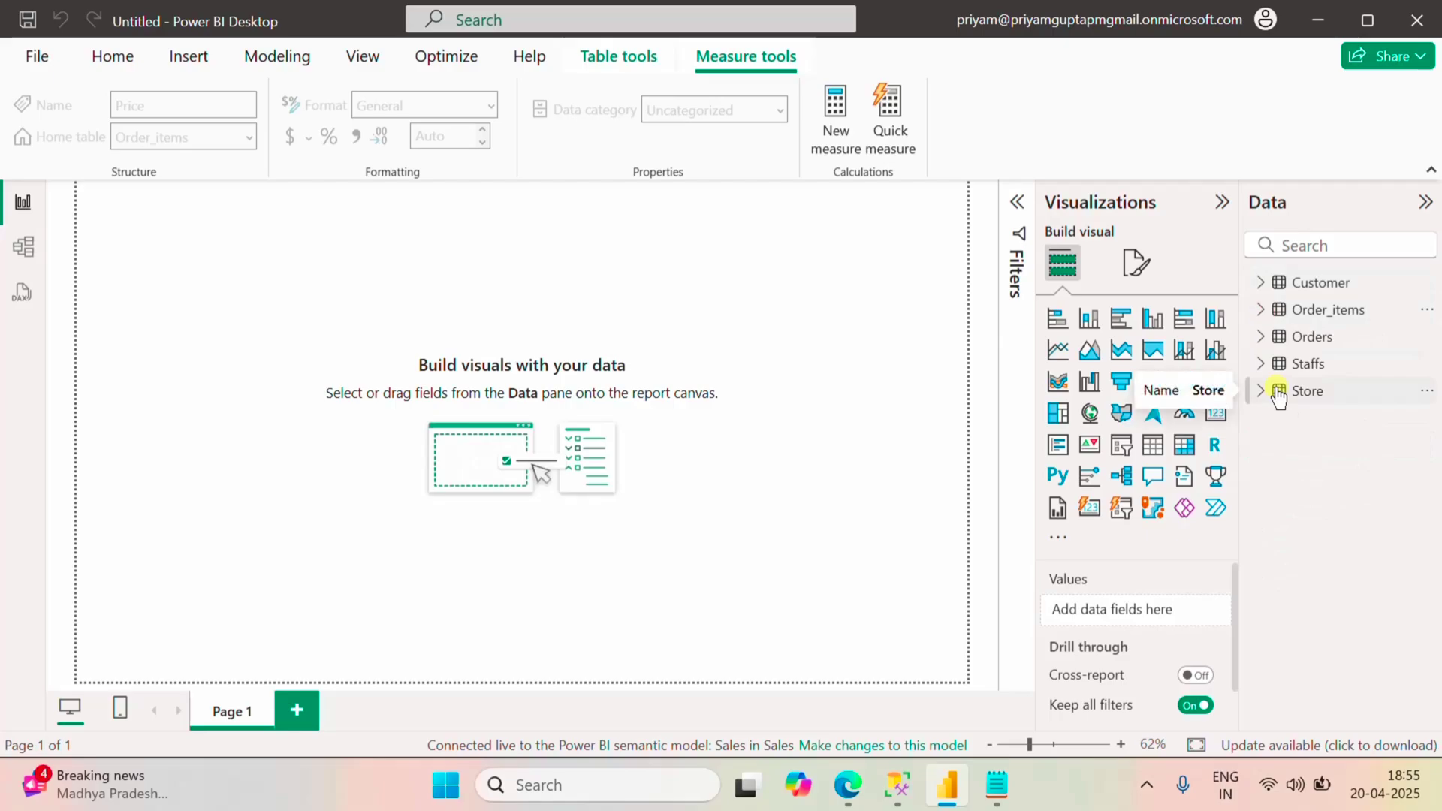